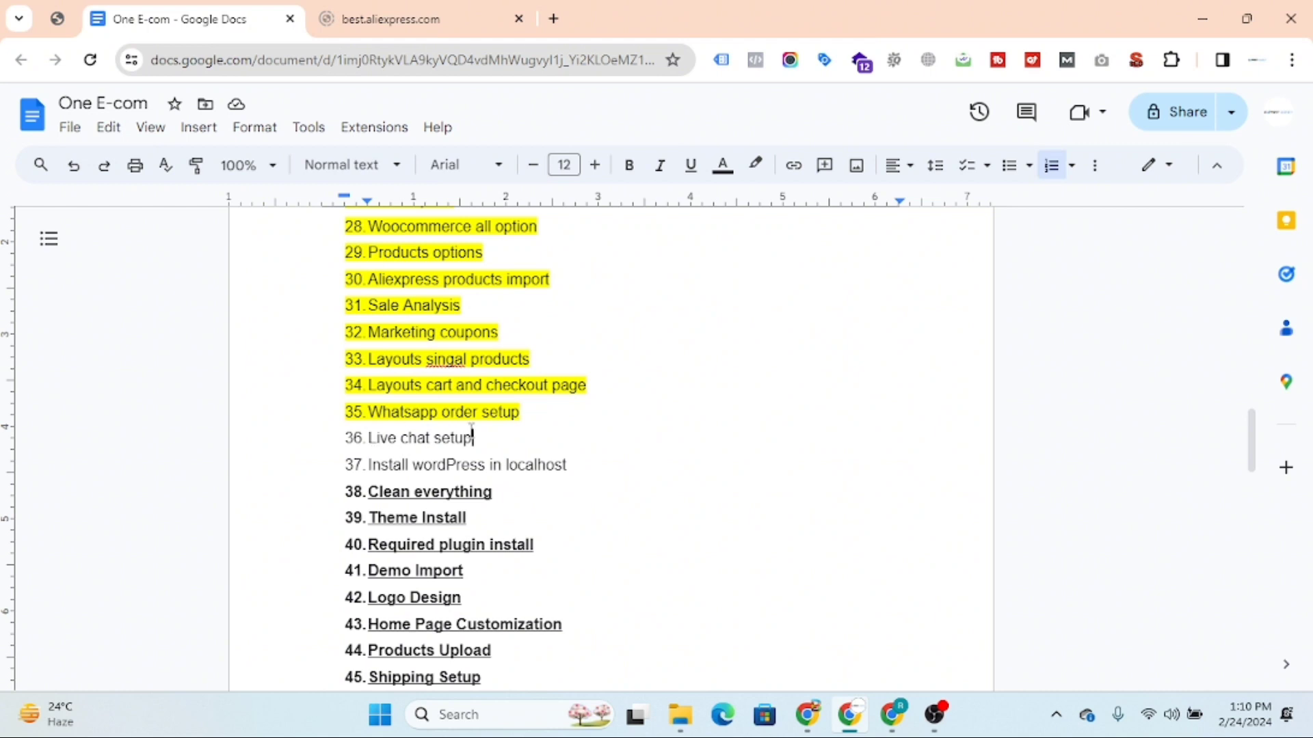
pyautogui.moveTo(499, 438); pyautogui.dragTo(329, 425)
pyautogui.click(498, 431)
pyautogui.moveTo(935, 714)
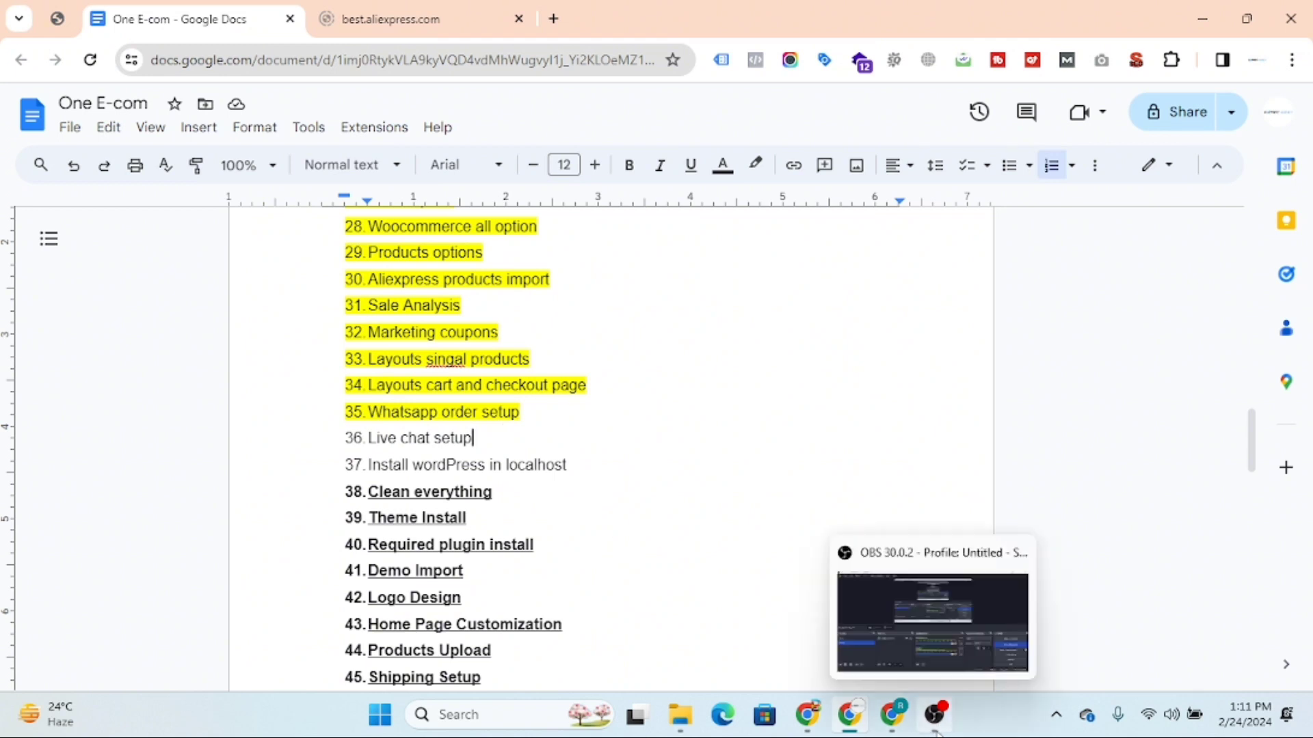
pyautogui.moveTo(808, 714)
pyautogui.click(814, 615)
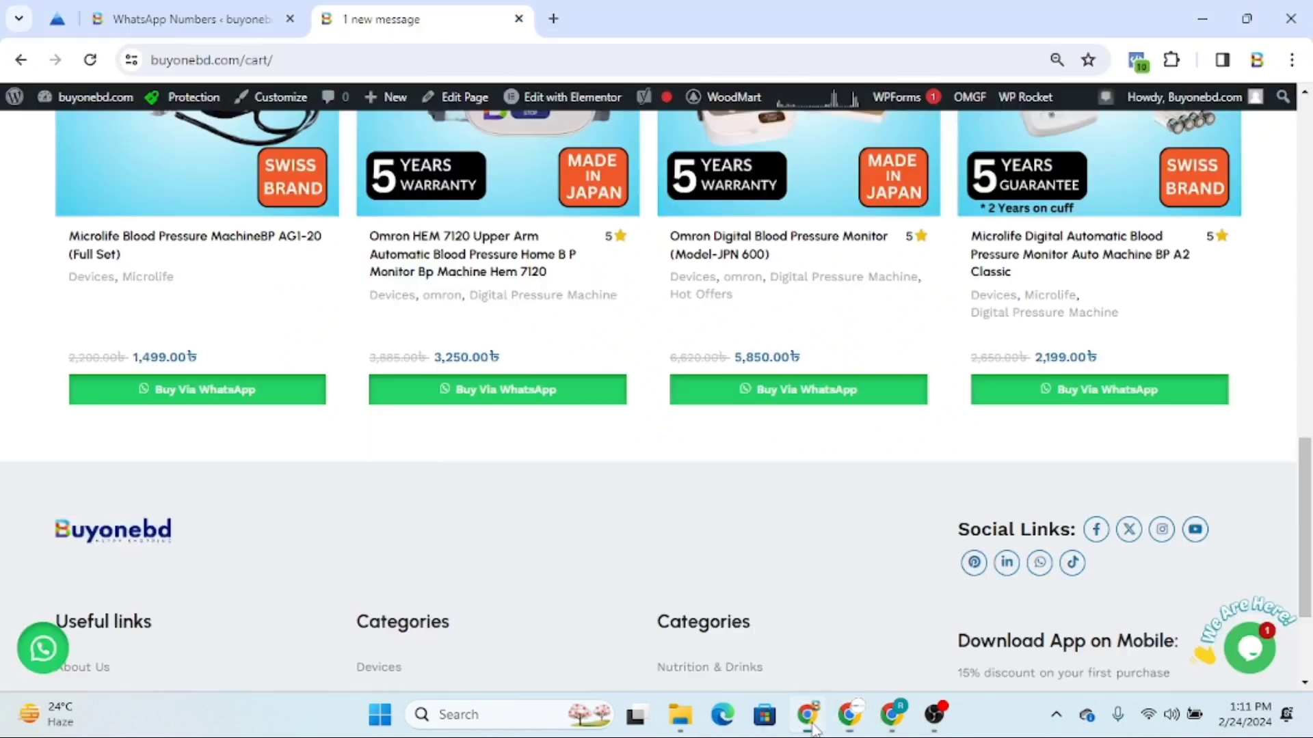
pyautogui.click(175, 6)
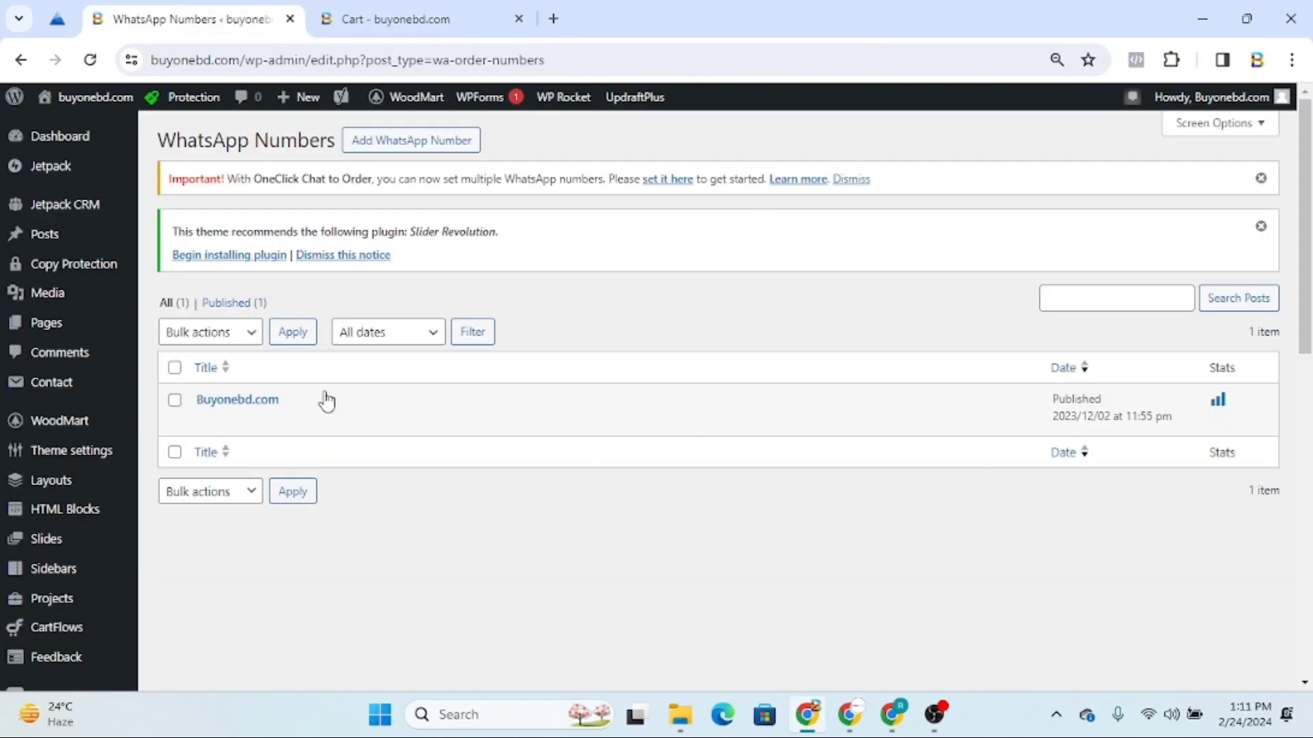
pyautogui.click(1195, 10)
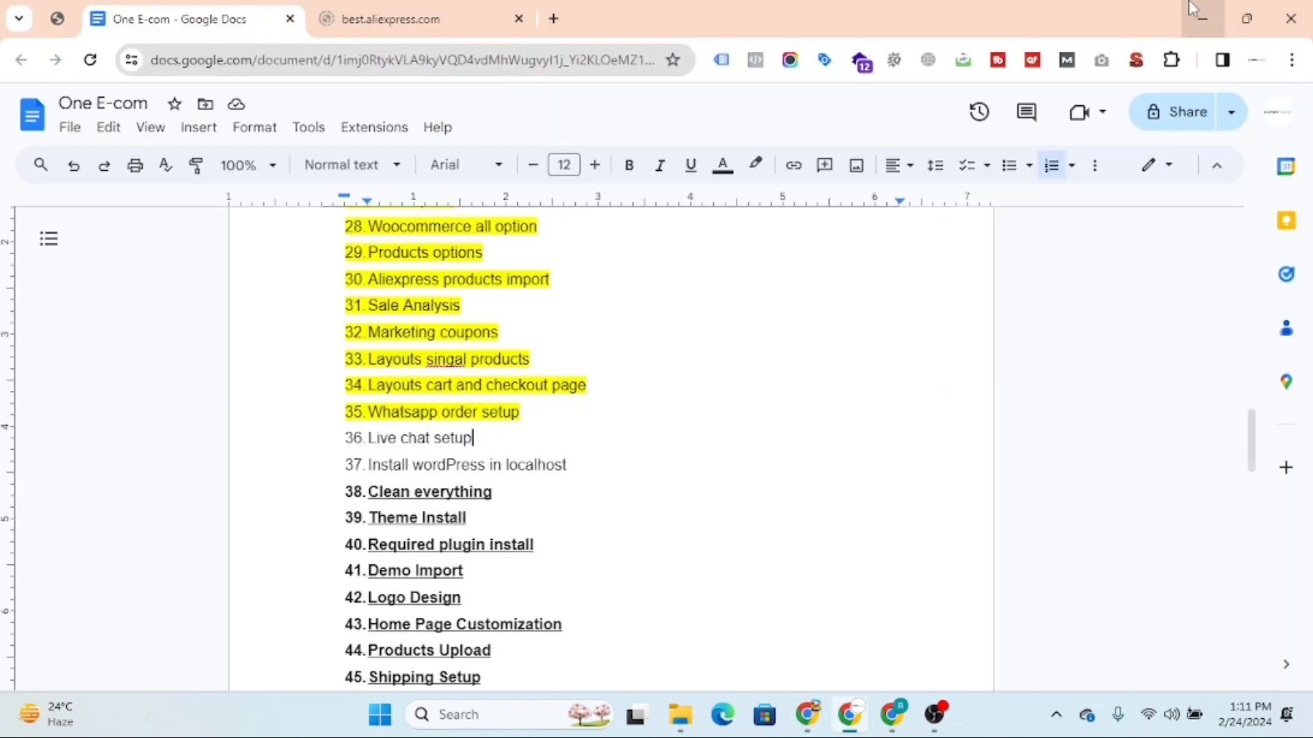
pyautogui.hotkey('alt', 'Tab')
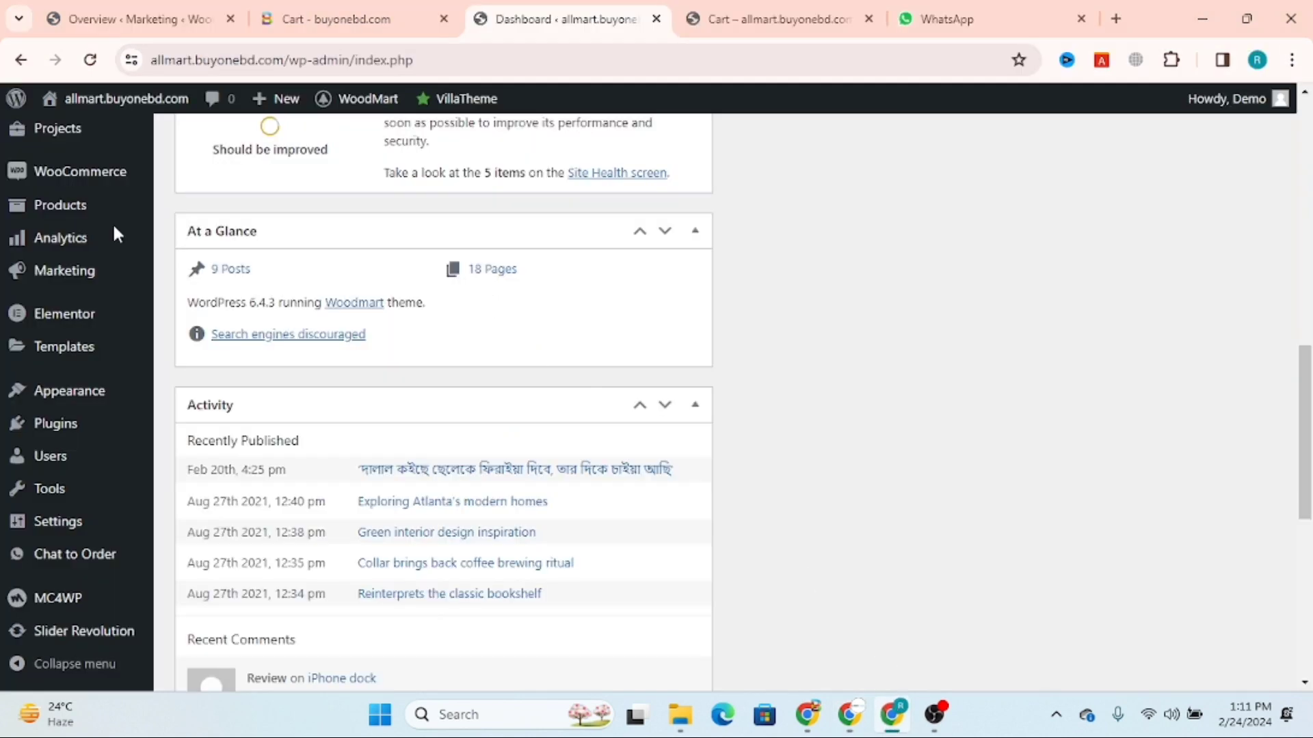
# Step: Open the Add Plugins page and search the plugin directory for live chat
pyautogui.moveTo(85, 441)
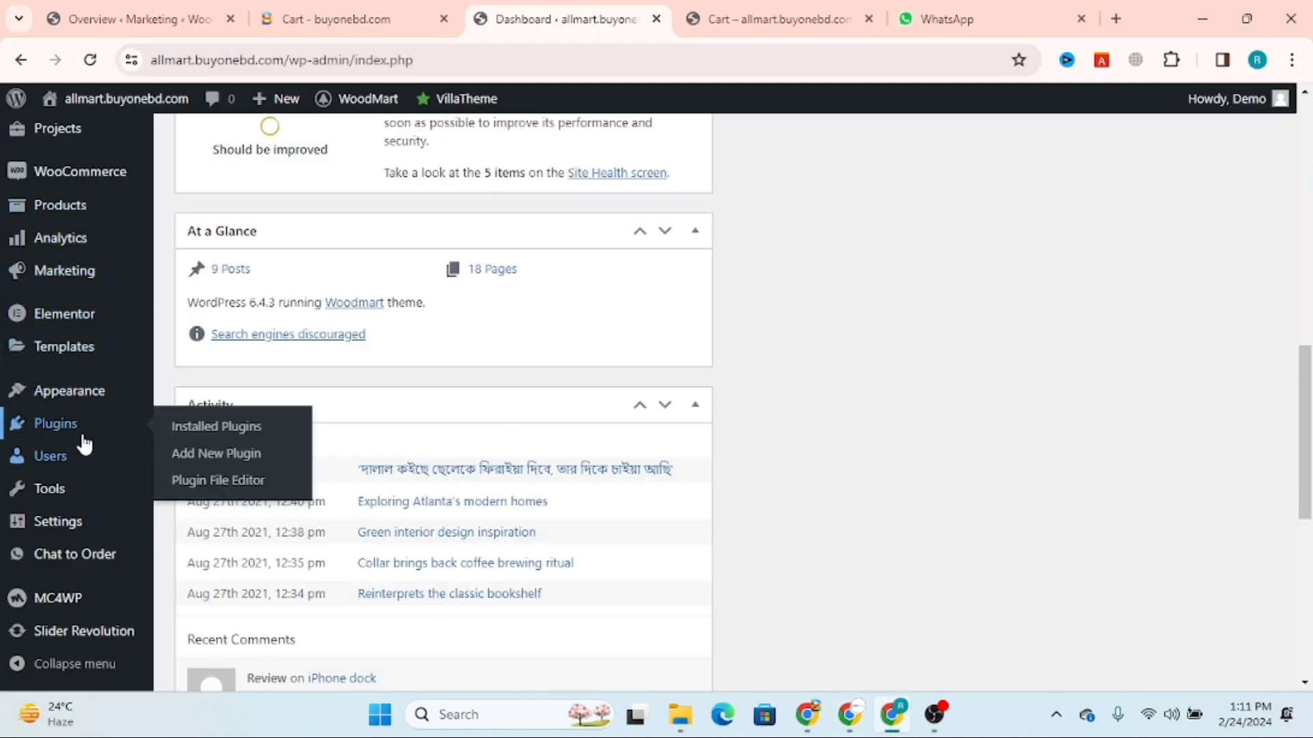
pyautogui.click(201, 457)
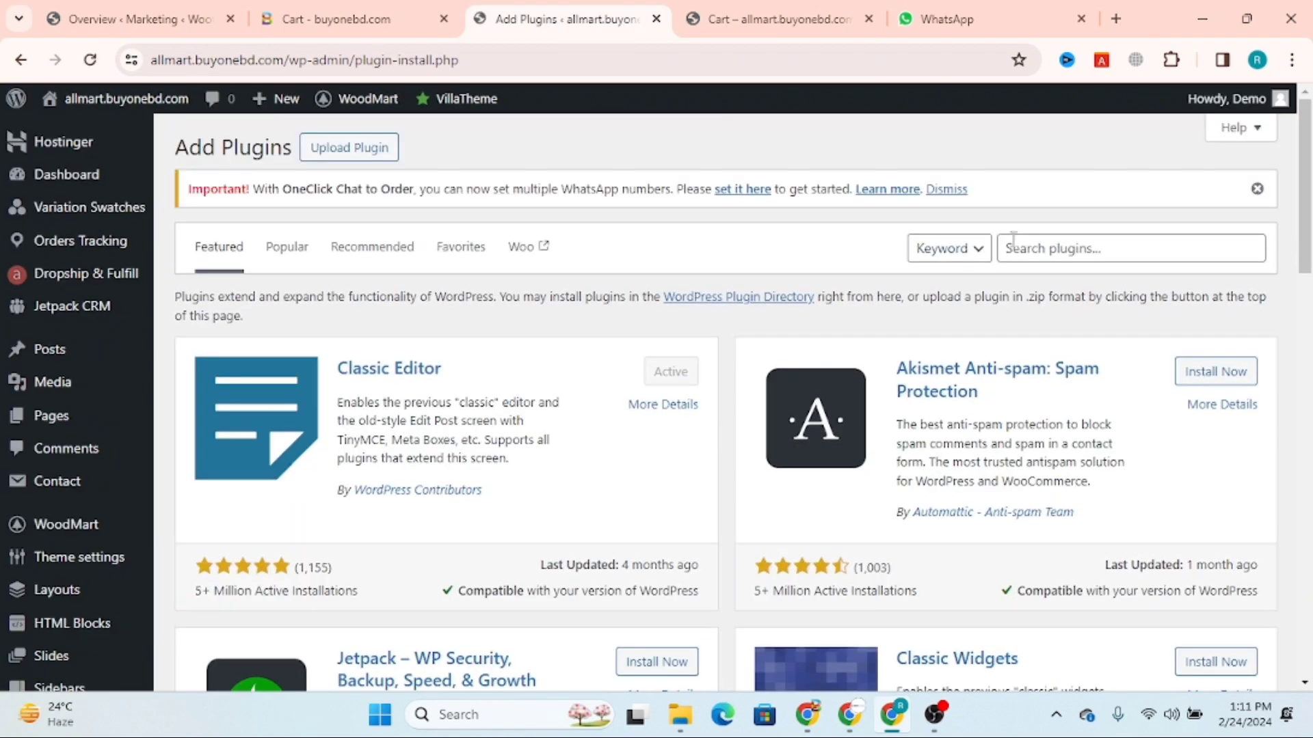
pyautogui.click(1056, 247)
pyautogui.write('tw')
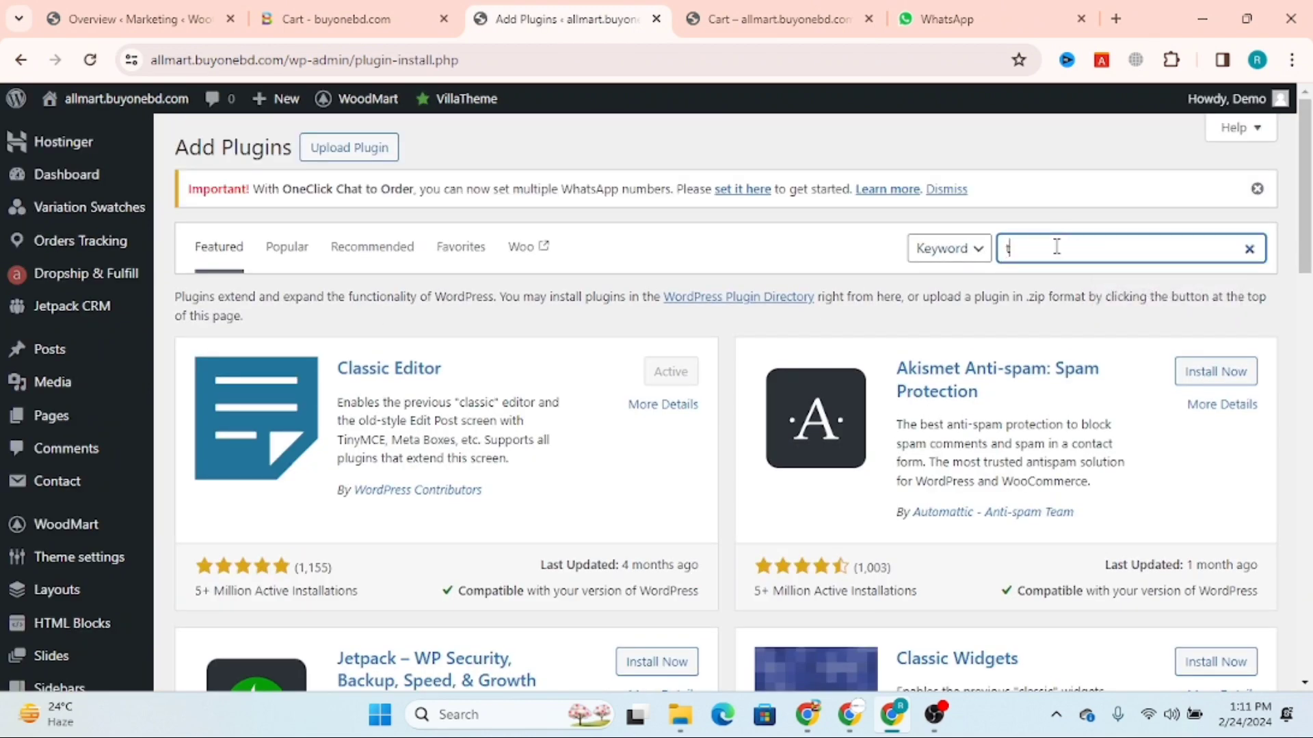
pyautogui.write('a')
pyautogui.press('BackSpace')
pyautogui.press('BackSpace')
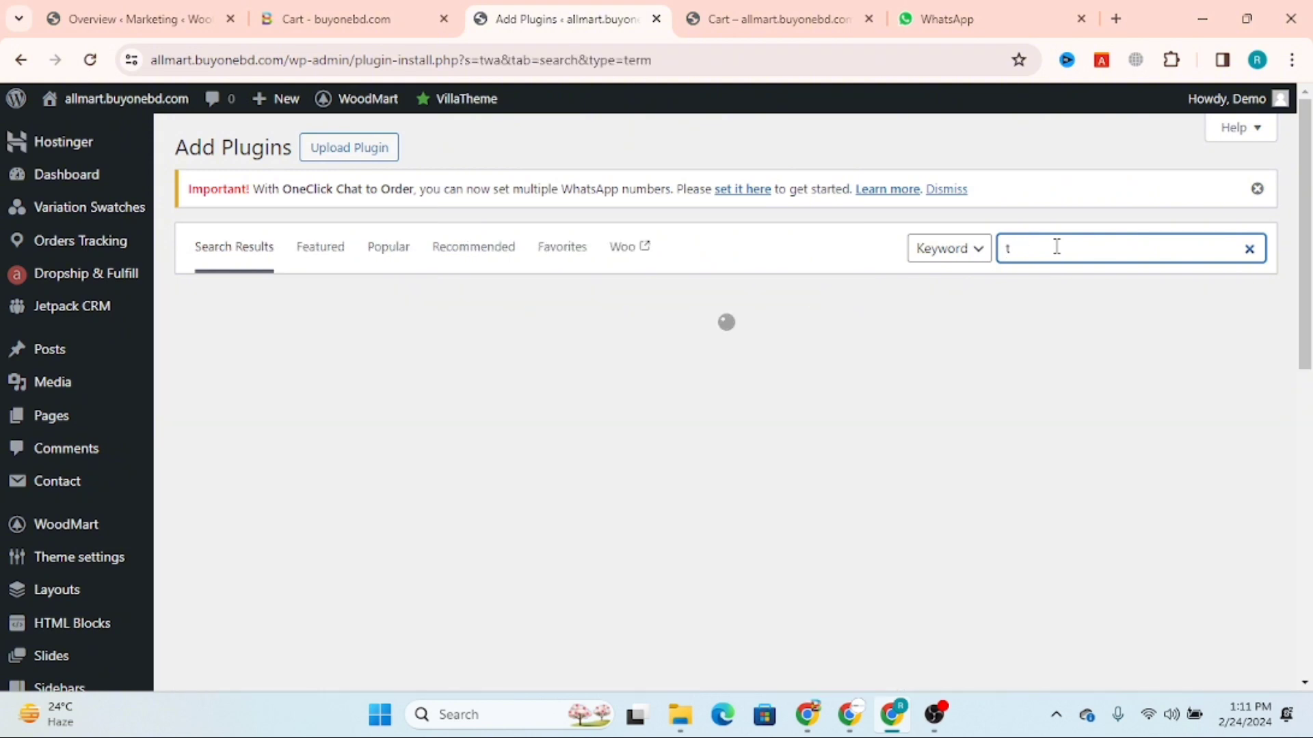
pyautogui.write('k')
pyautogui.press('BackSpace')
pyautogui.write('akw')
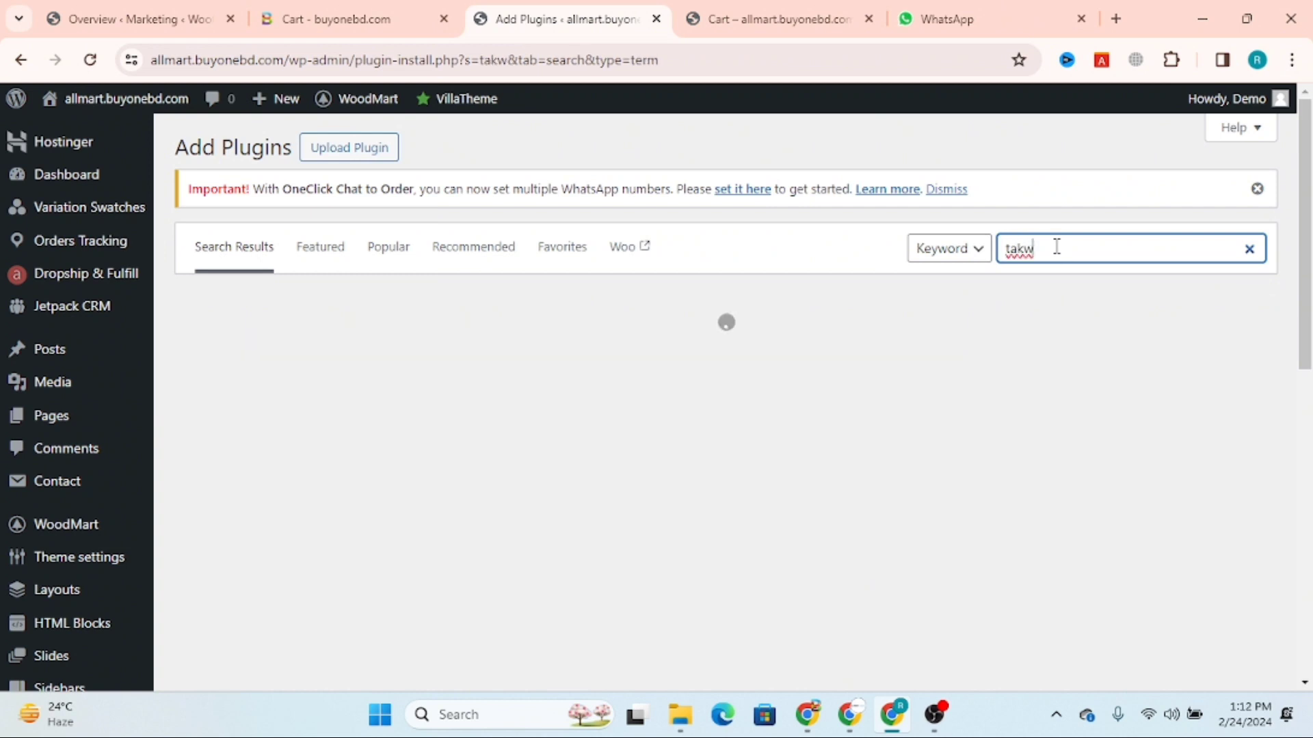
pyautogui.press('BackSpace')
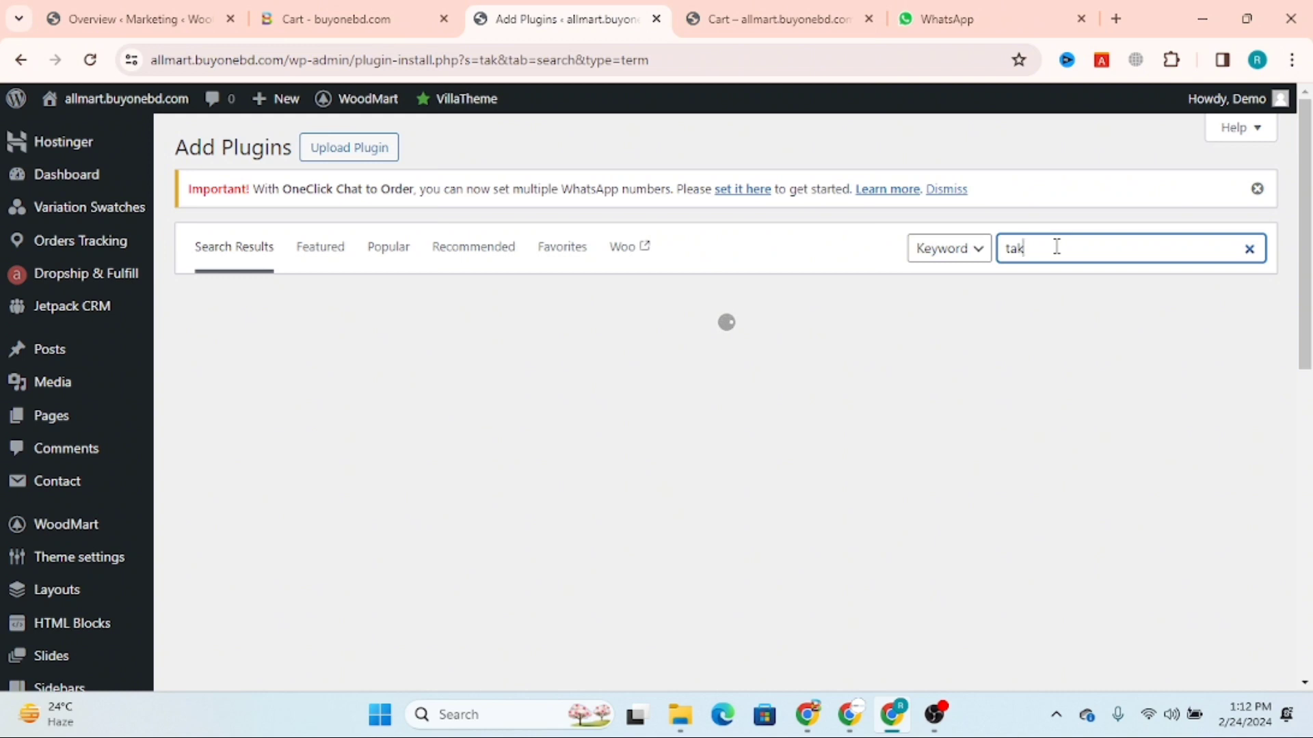
pyautogui.press('BackSpace')
pyautogui.press('BackSpace')
pyautogui.press('BackSpace')
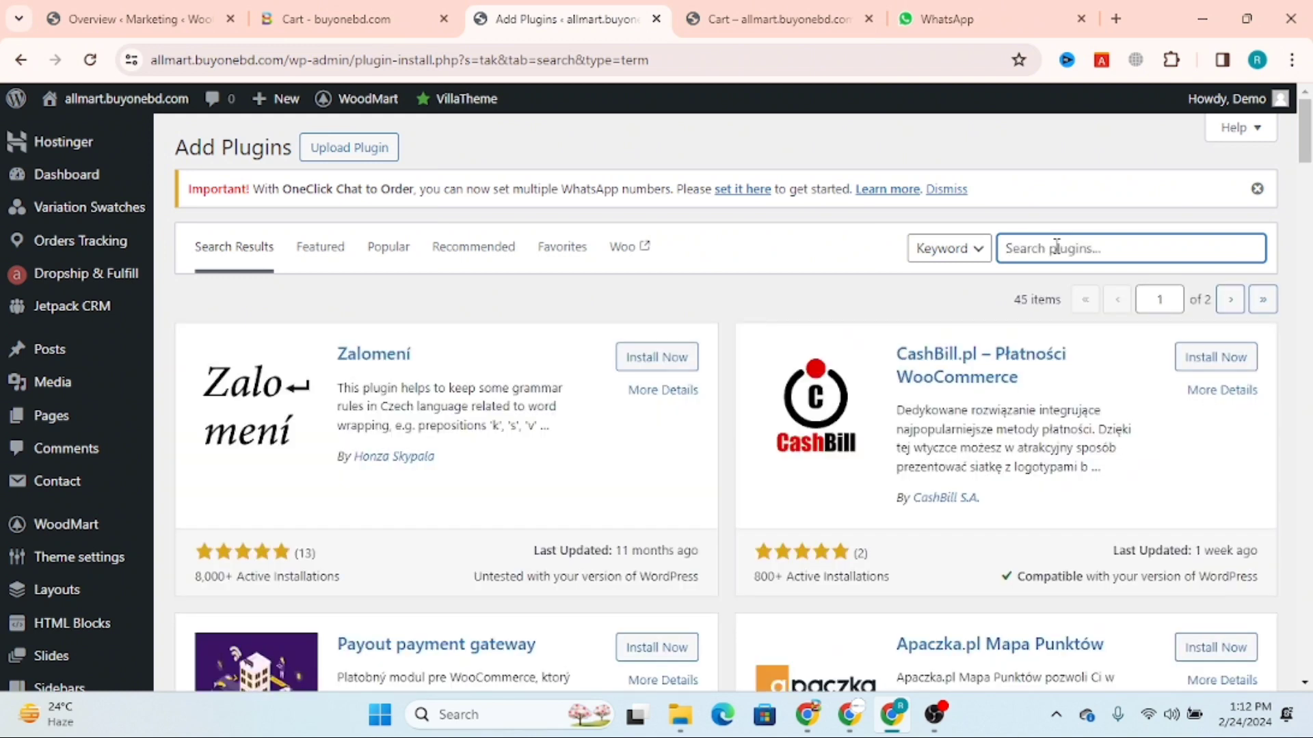
pyautogui.write('liv')
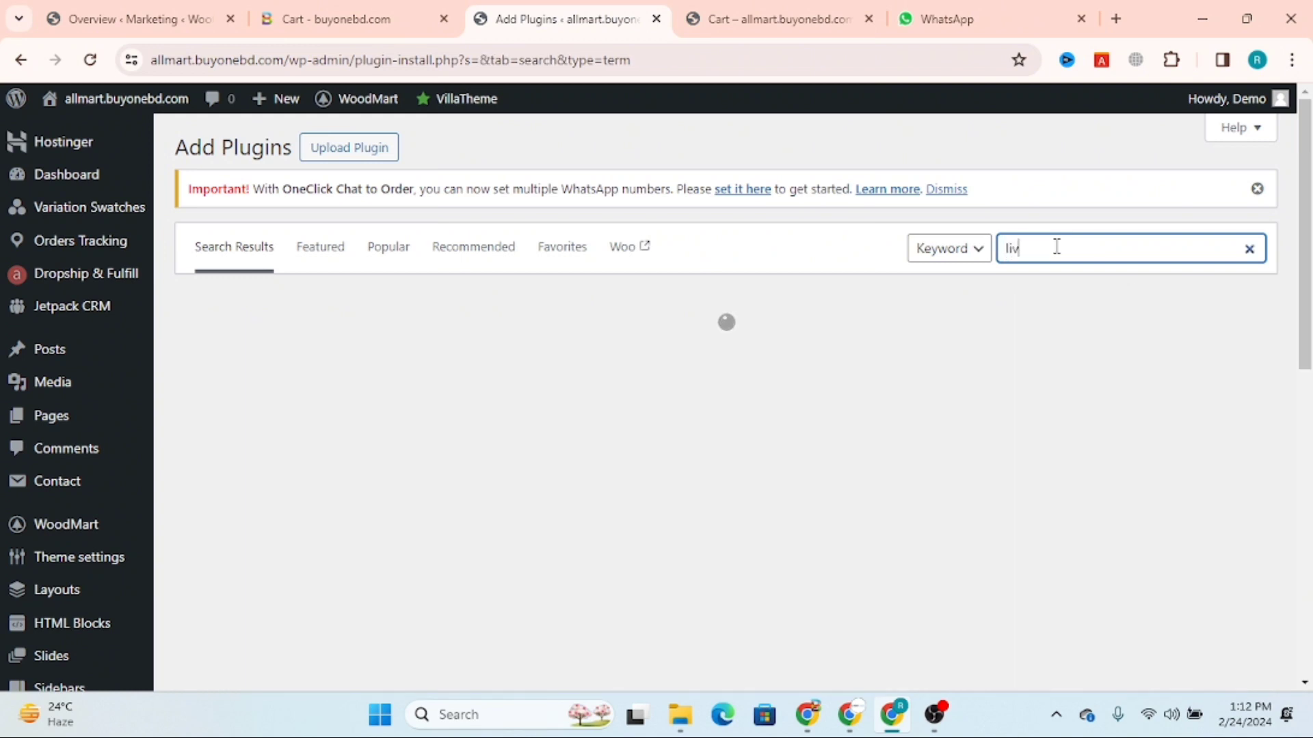
pyautogui.write('e chat')
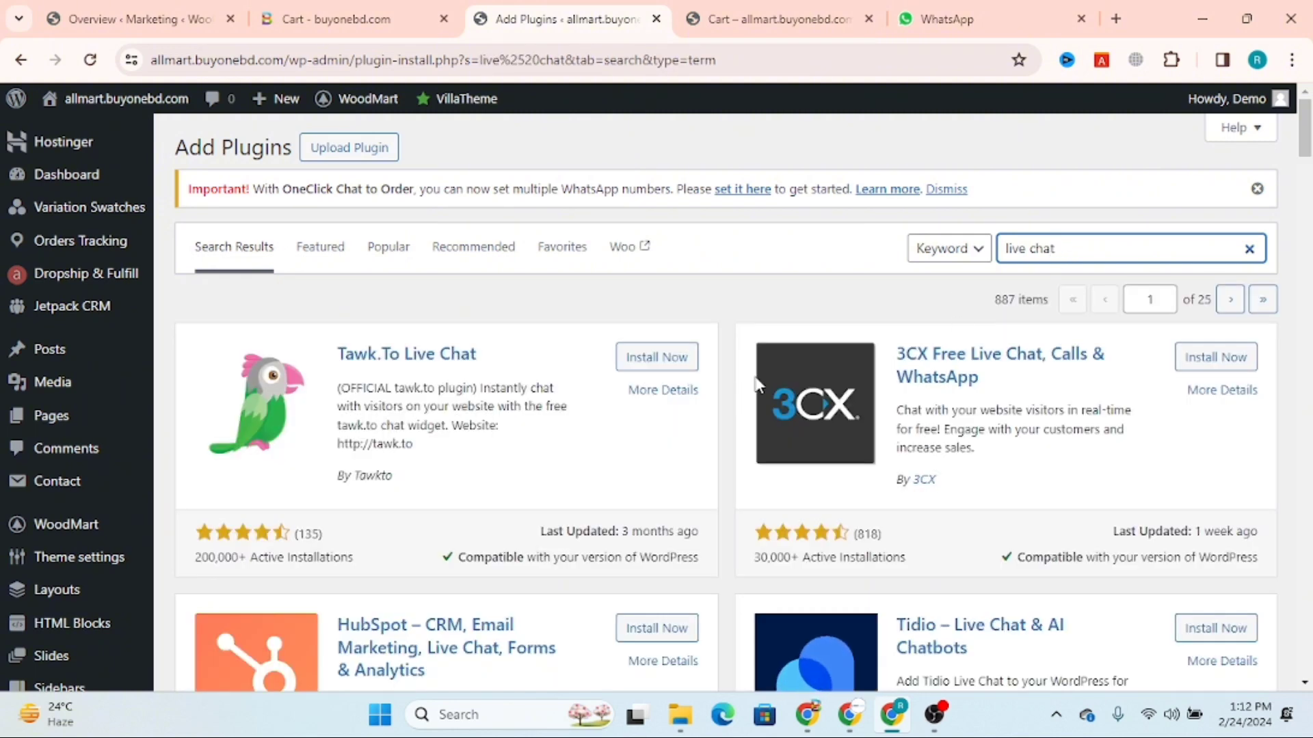
# Step: Install and activate the Tawk.To Live Chat plugin
pyautogui.click(653, 359)
pyautogui.moveTo(476, 354); pyautogui.dragTo(335, 354)
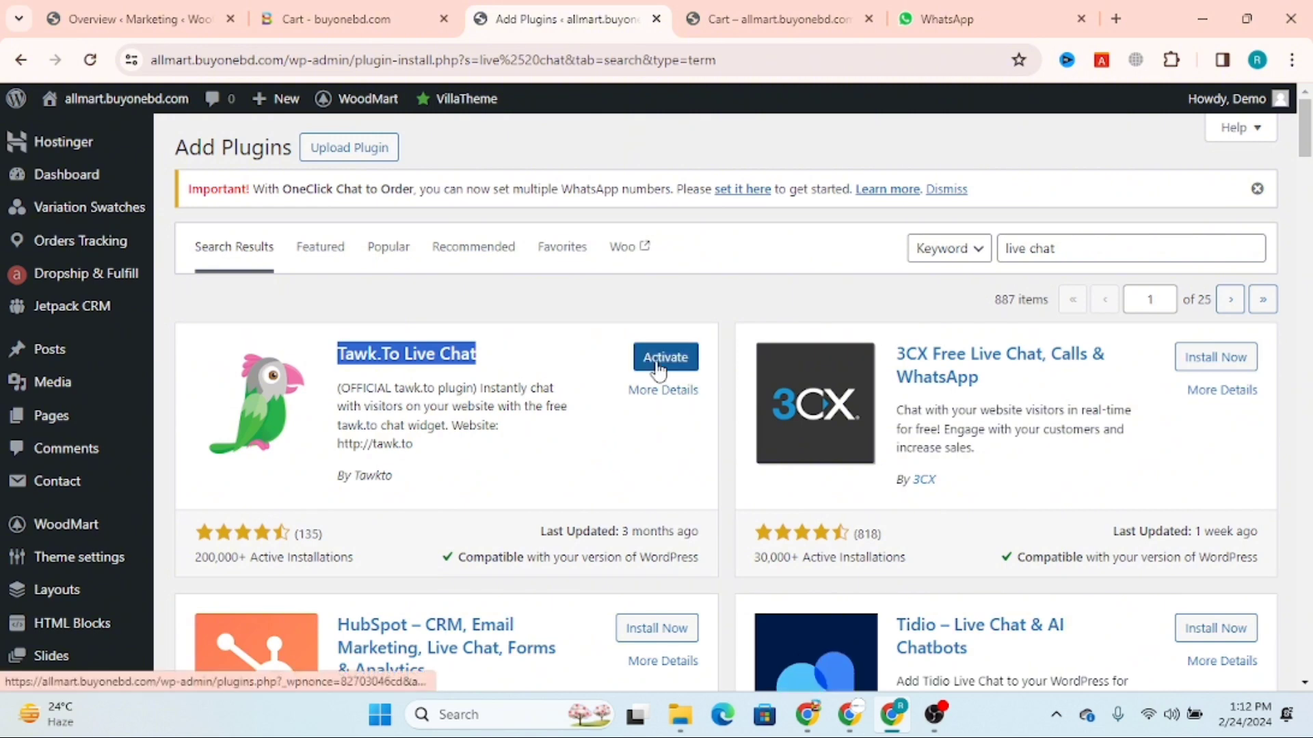
pyautogui.click(660, 368)
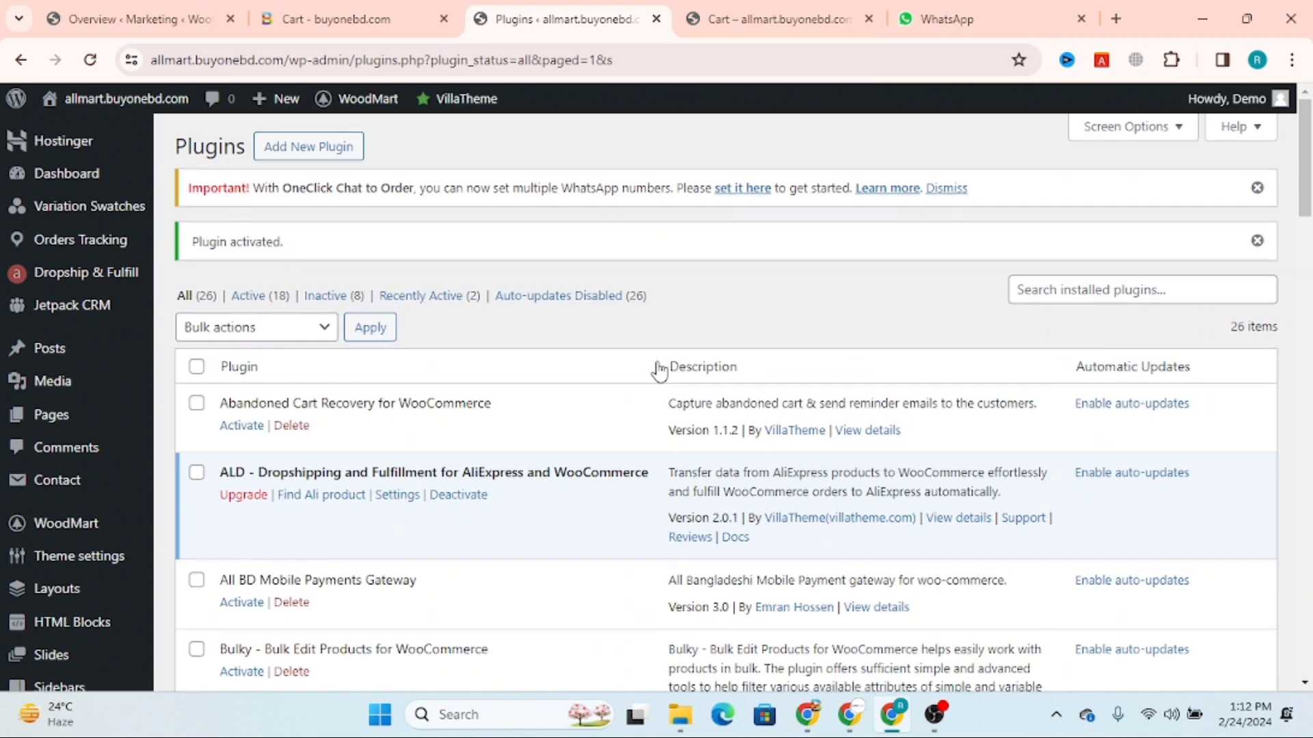
# Step: Open the Tawk.to plugin settings page from the Settings section
pyautogui.scroll(-1, 659, 371)
pyautogui.scroll(-6, 658, 371)
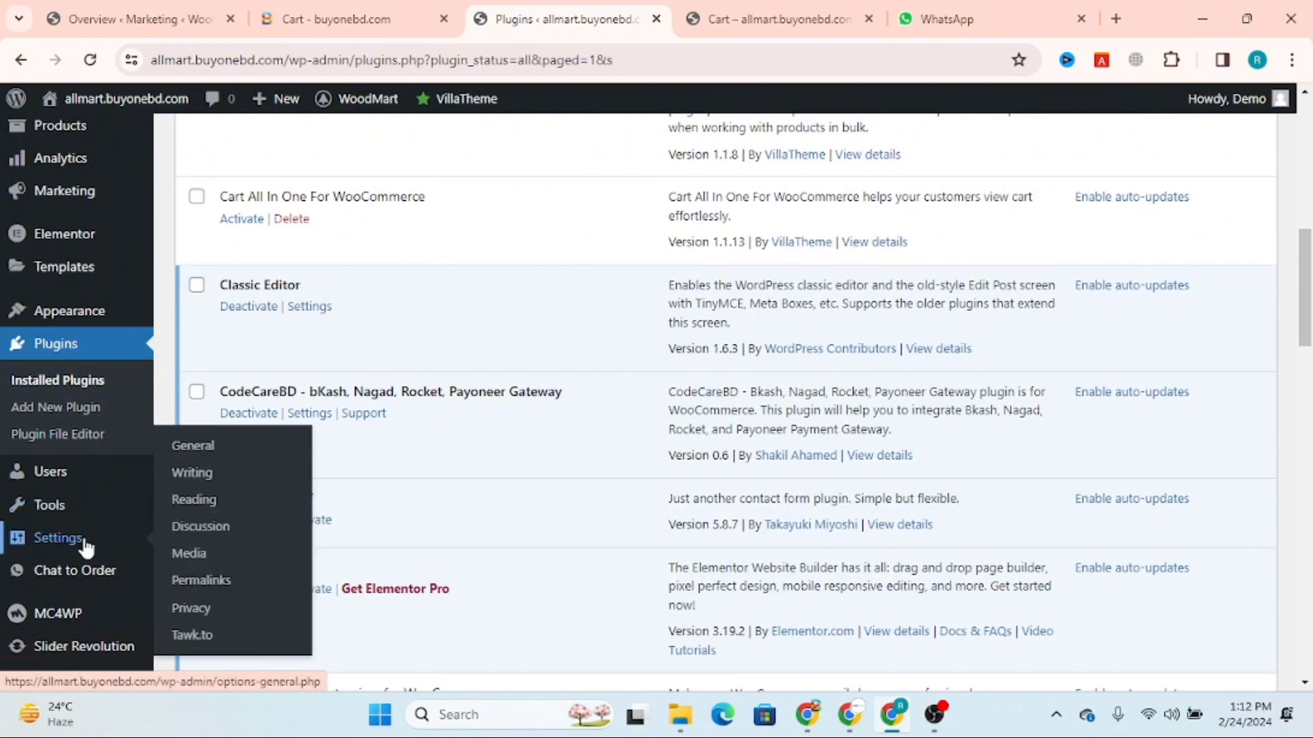
pyautogui.moveTo(77, 519)
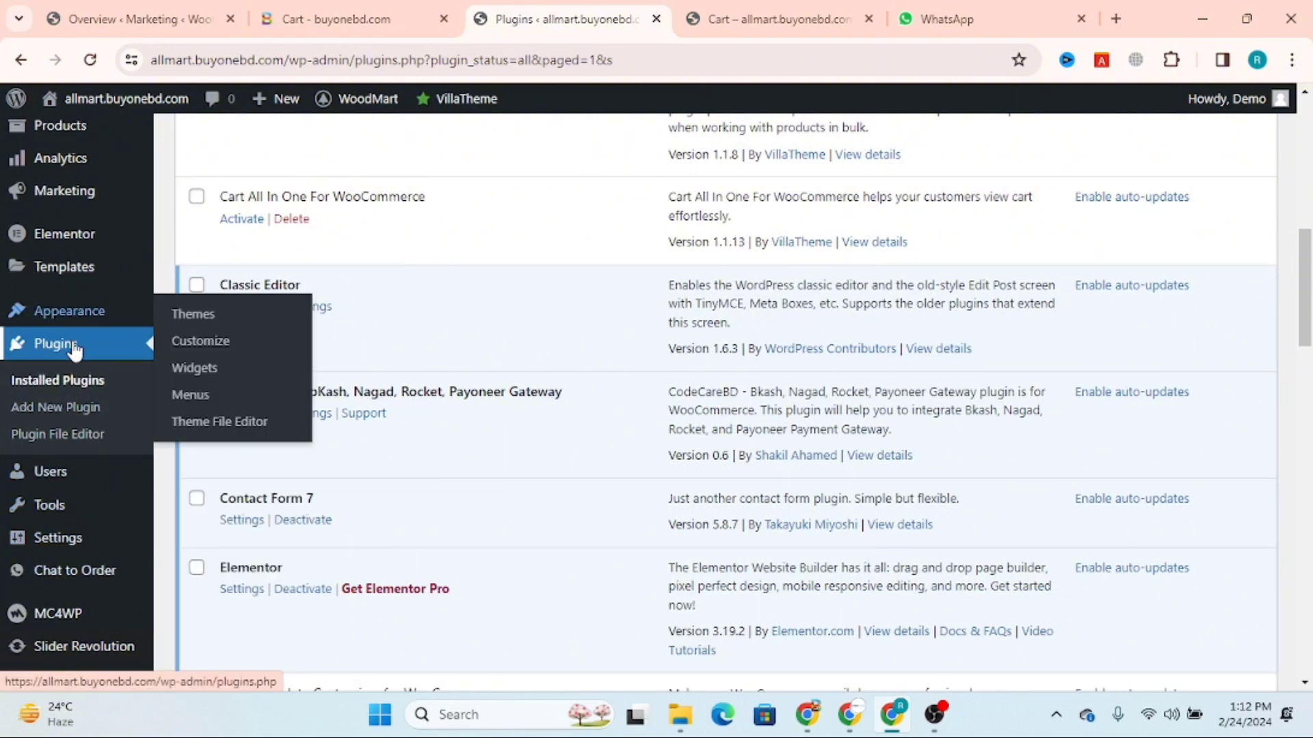
pyautogui.scroll(-5, 51, 323)
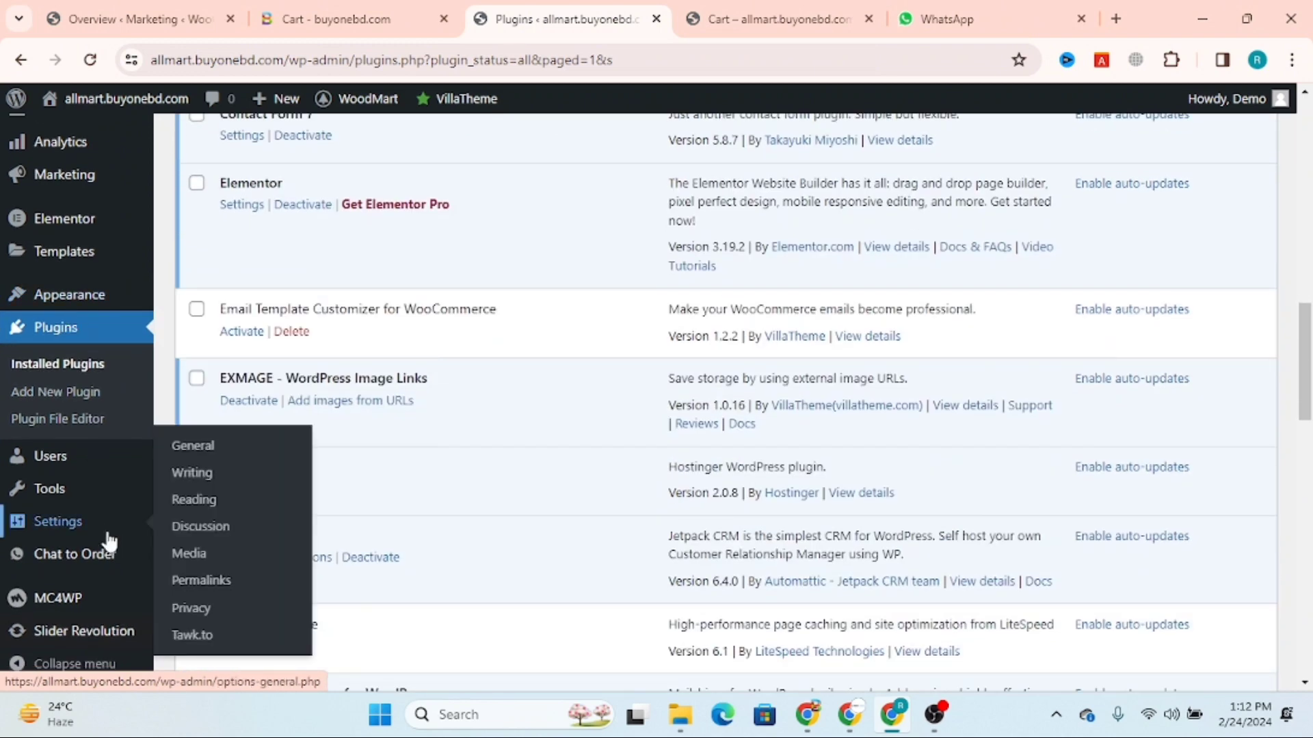
pyautogui.click(209, 633)
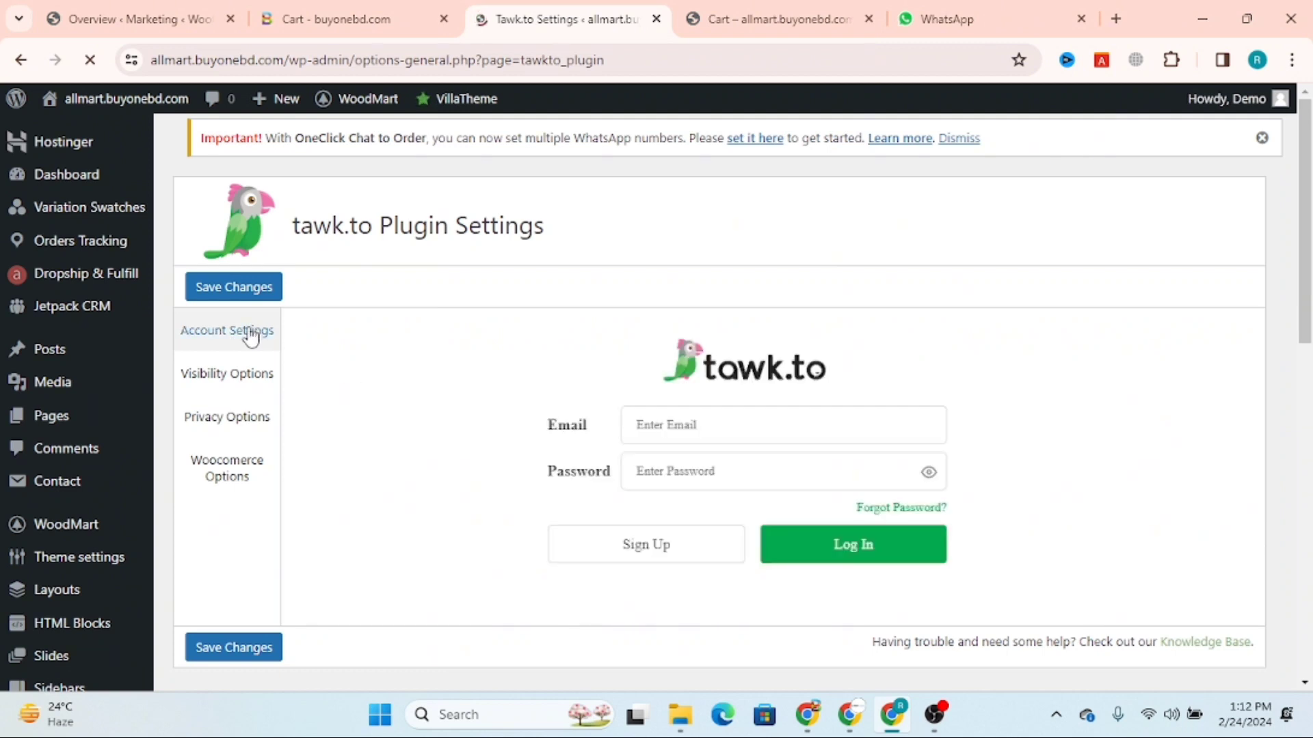
# Step: Choose to sign up for a new tawk.to account from the plugin's account settings
pyautogui.click(724, 439)
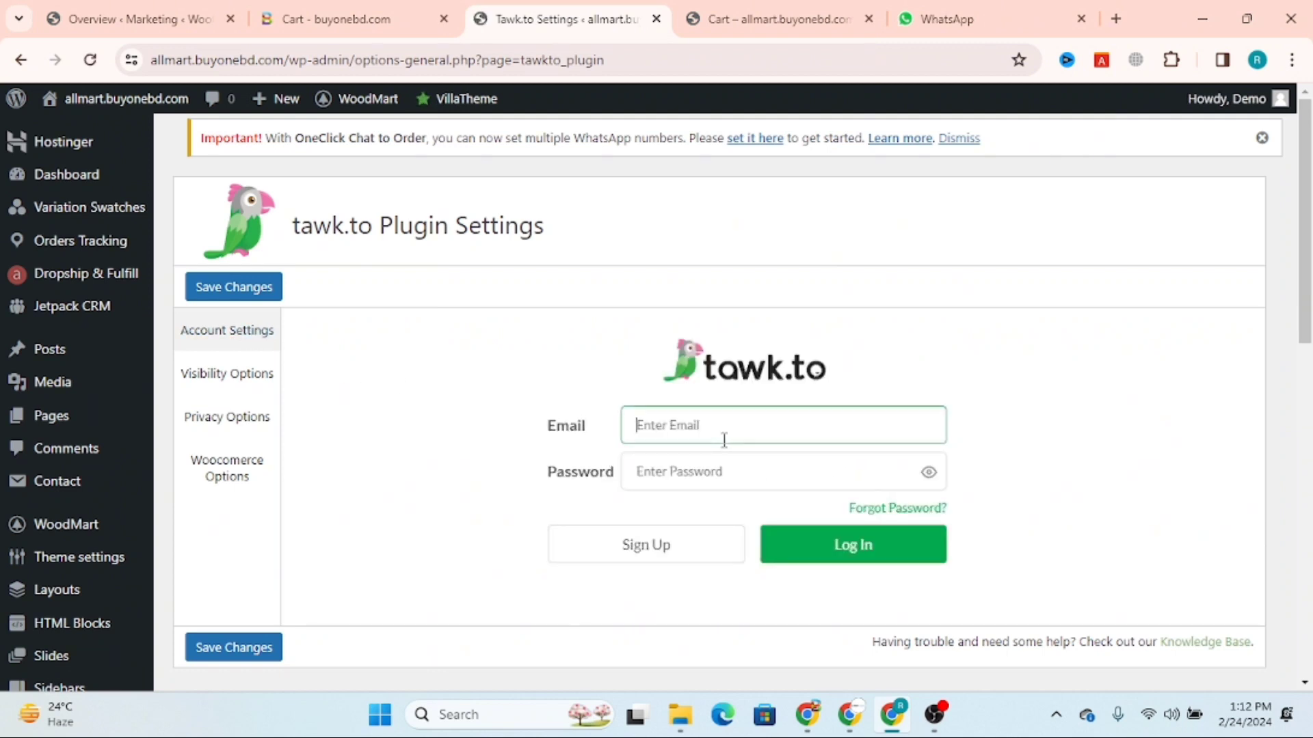
pyautogui.click(643, 475)
pyautogui.click(664, 438)
pyautogui.click(668, 476)
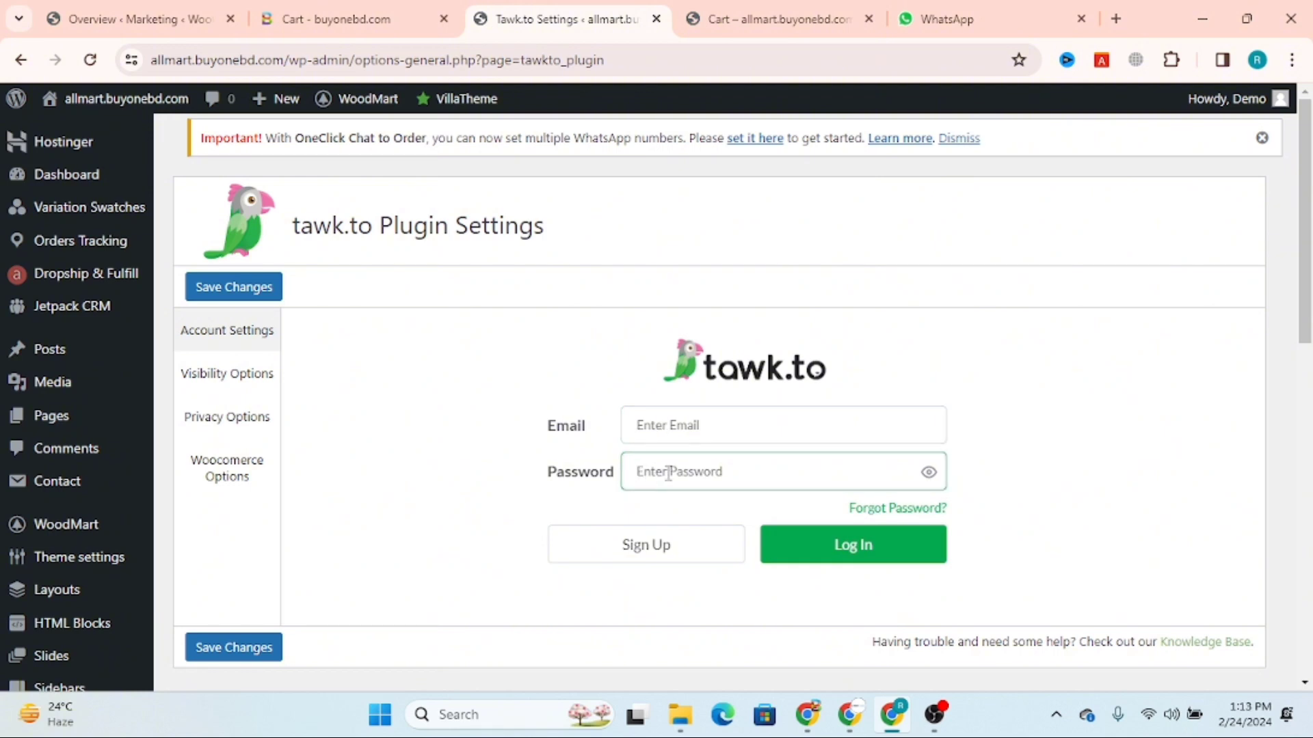
pyautogui.click(672, 547)
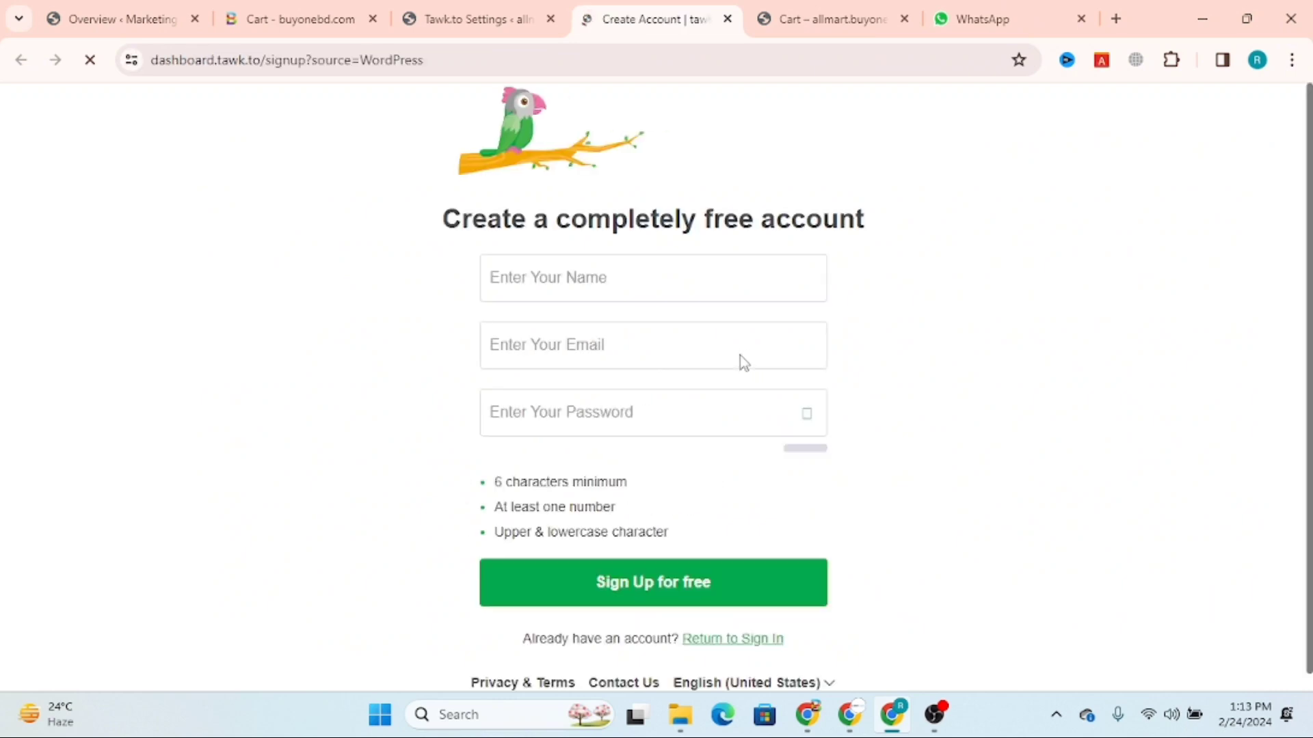
# Step: Enter ecommerce as the name on the tawk.to signup form
pyautogui.click(609, 297)
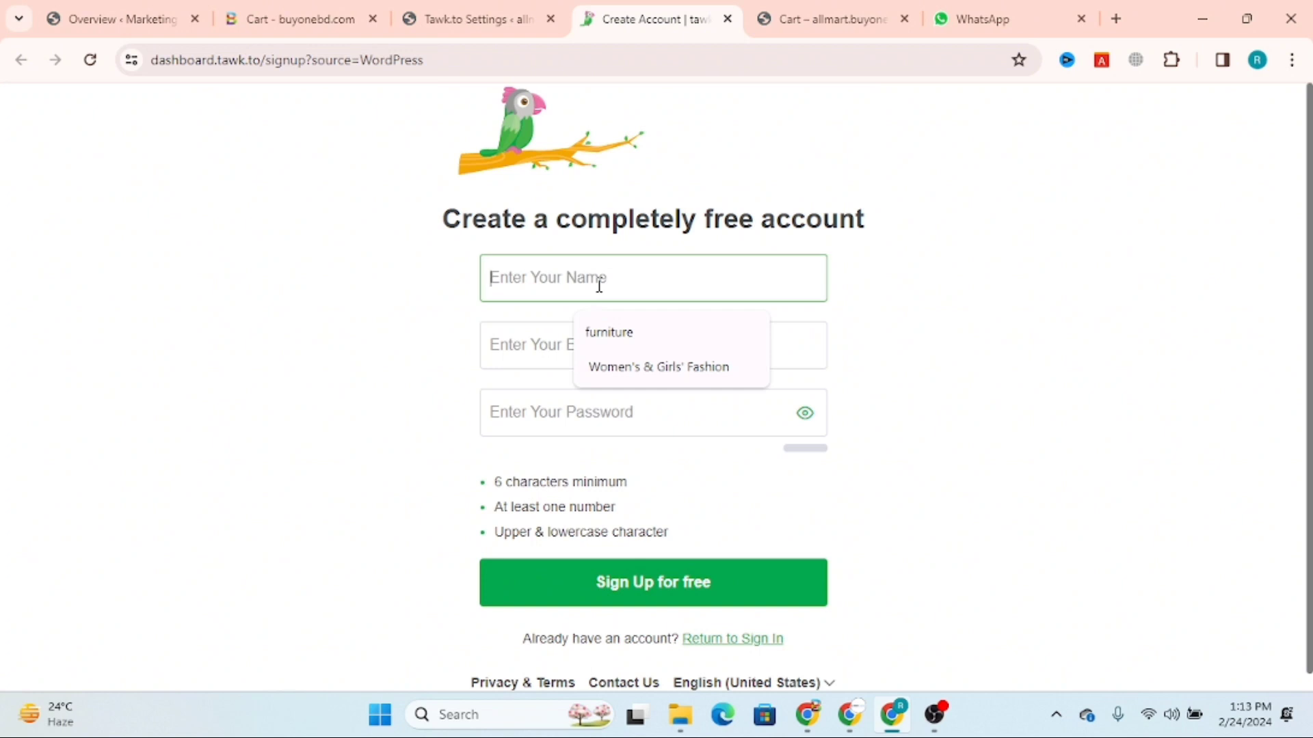
pyautogui.write('ecommerce')
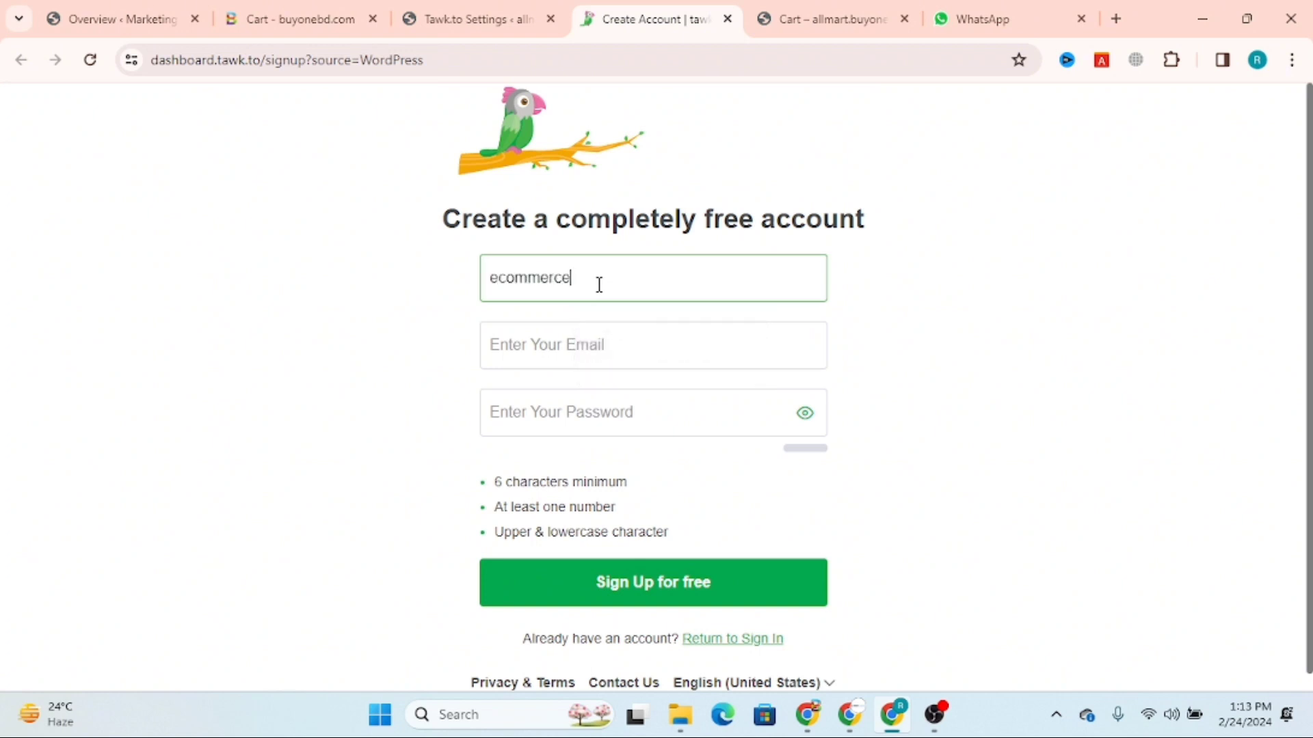
# Step: Open Gmail in a new tab and copy the signed-in Google account's e-mail address
pyautogui.click(540, 354)
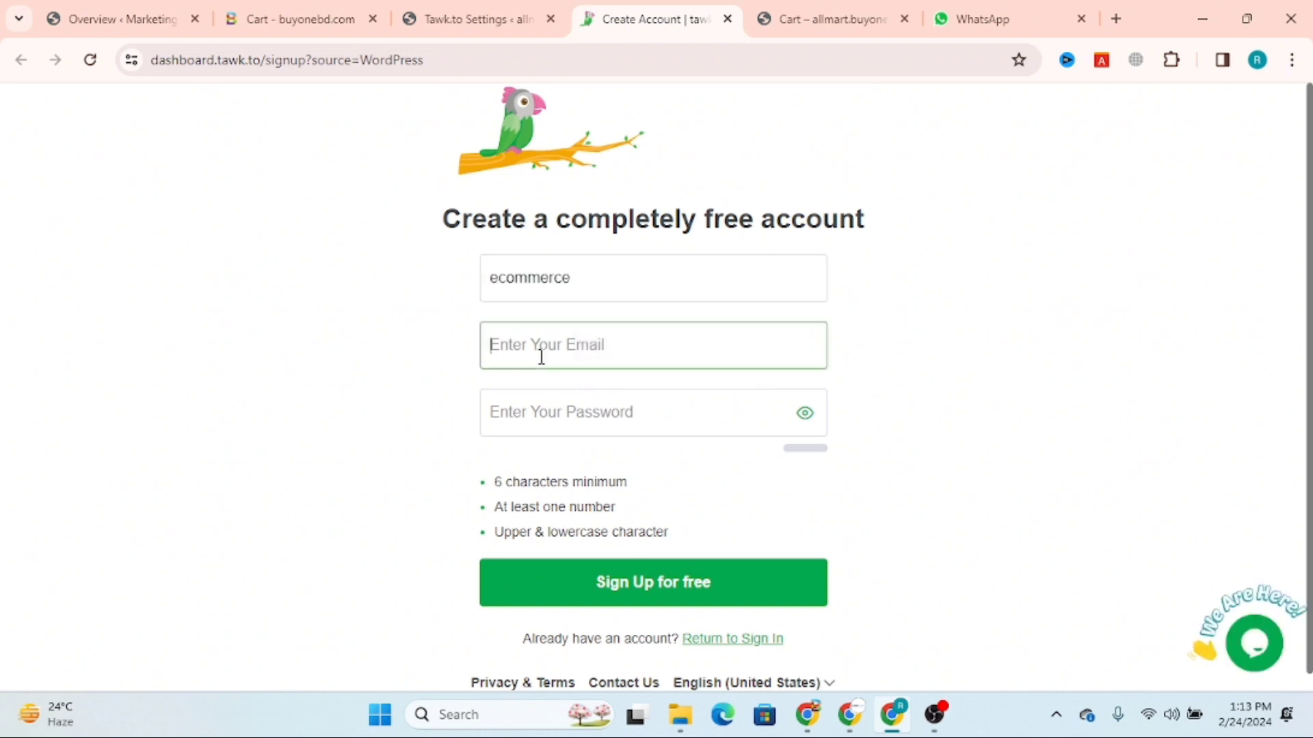
pyautogui.click(1258, 60)
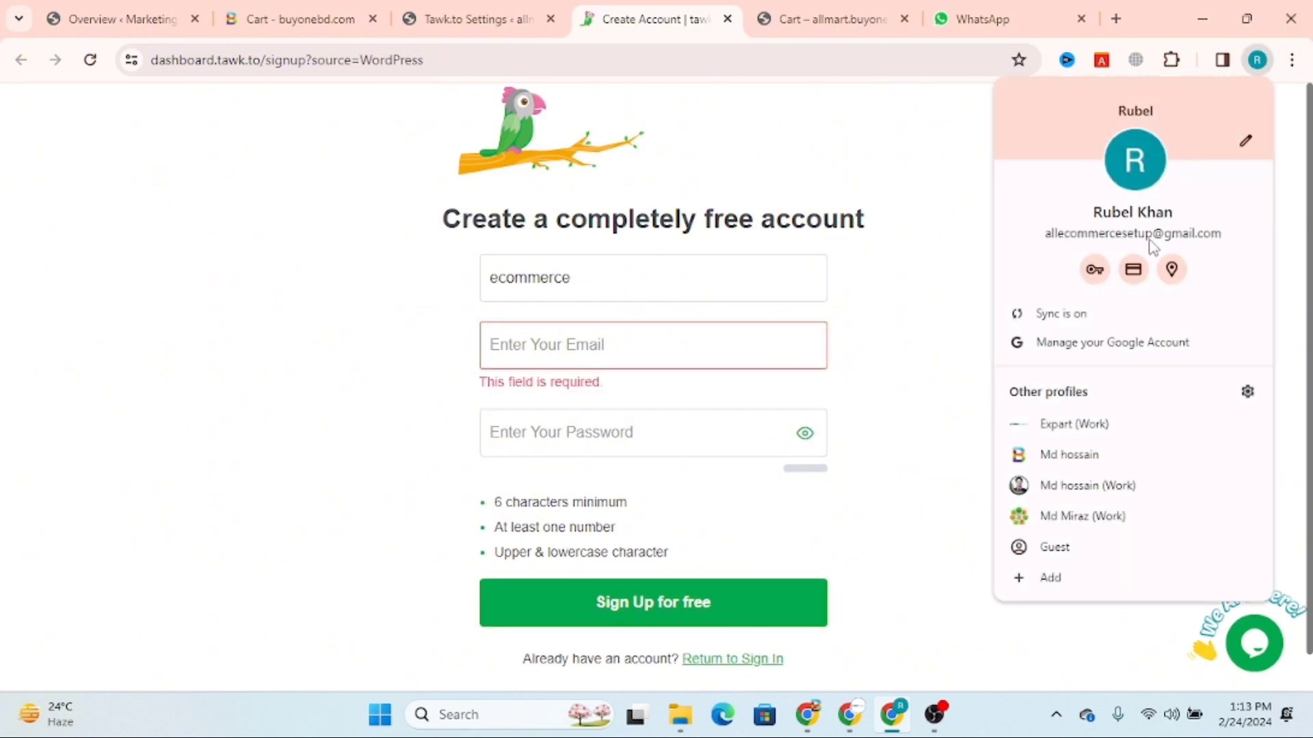
pyautogui.click(932, 146)
pyautogui.click(1114, 18)
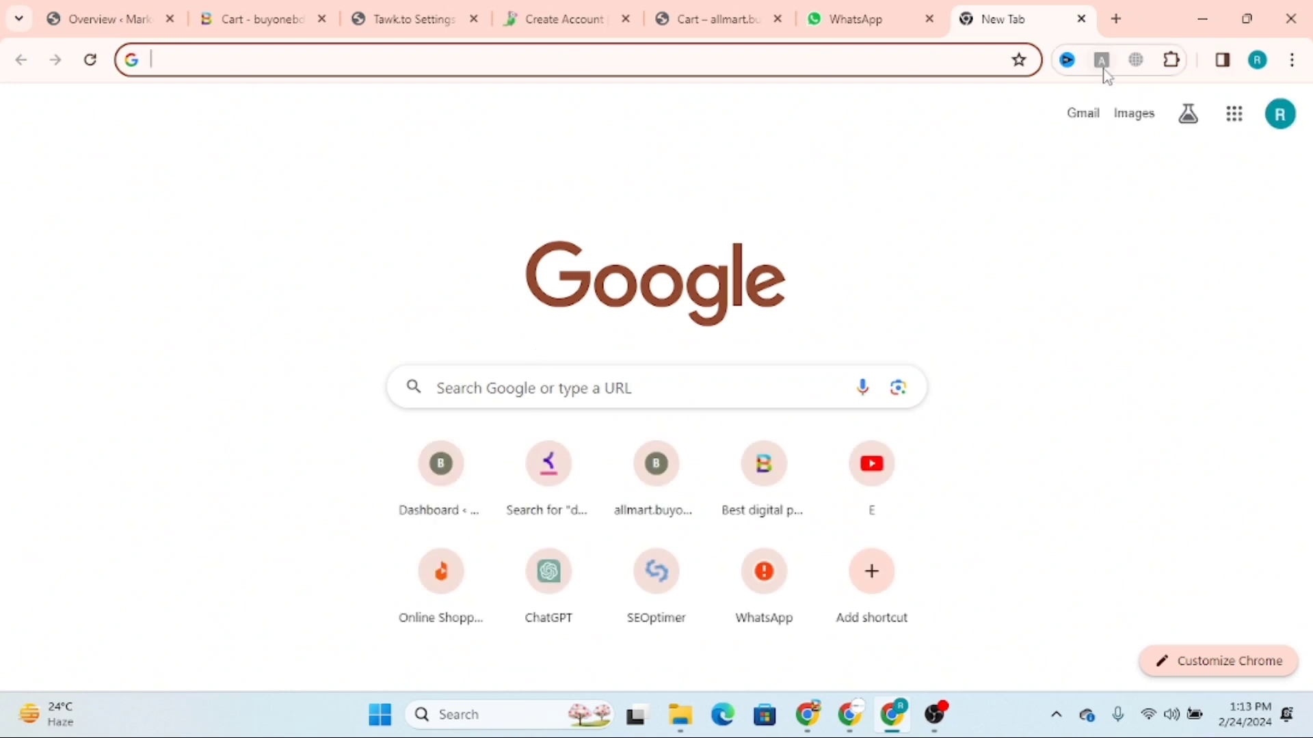
pyautogui.click(1077, 123)
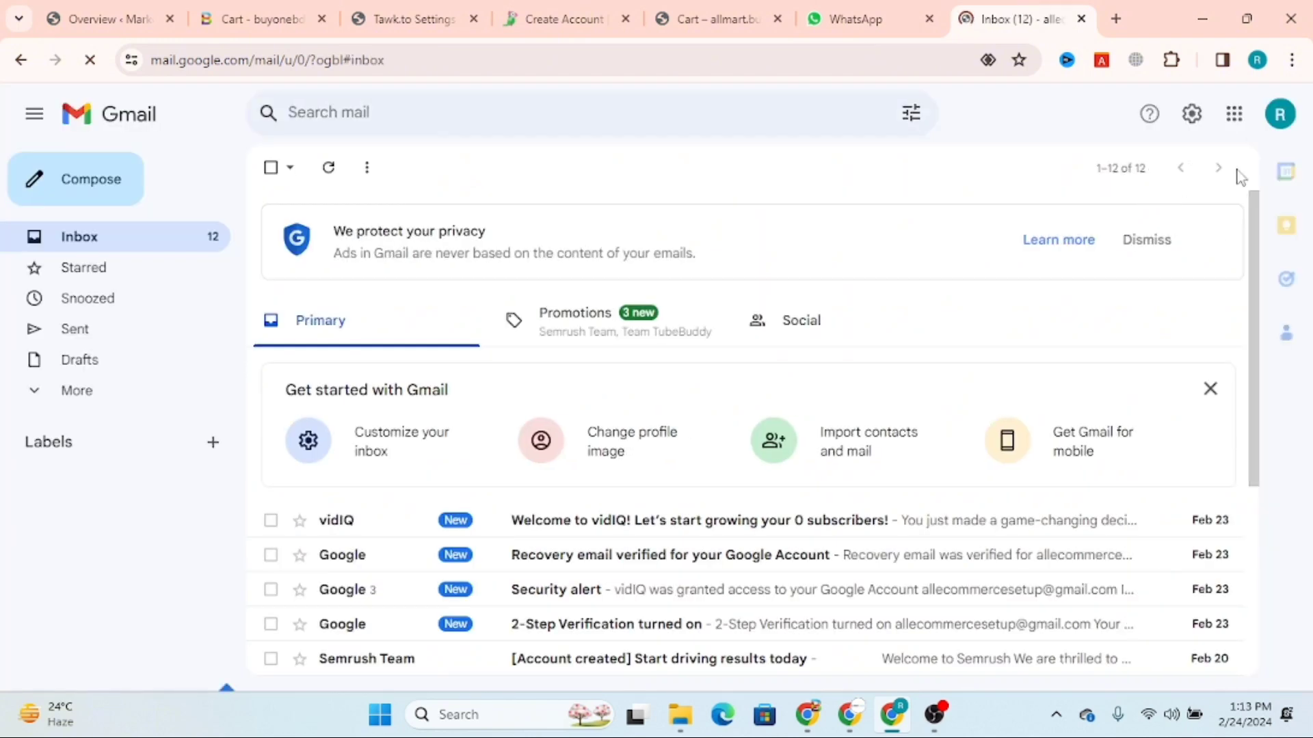
pyautogui.click(1279, 132)
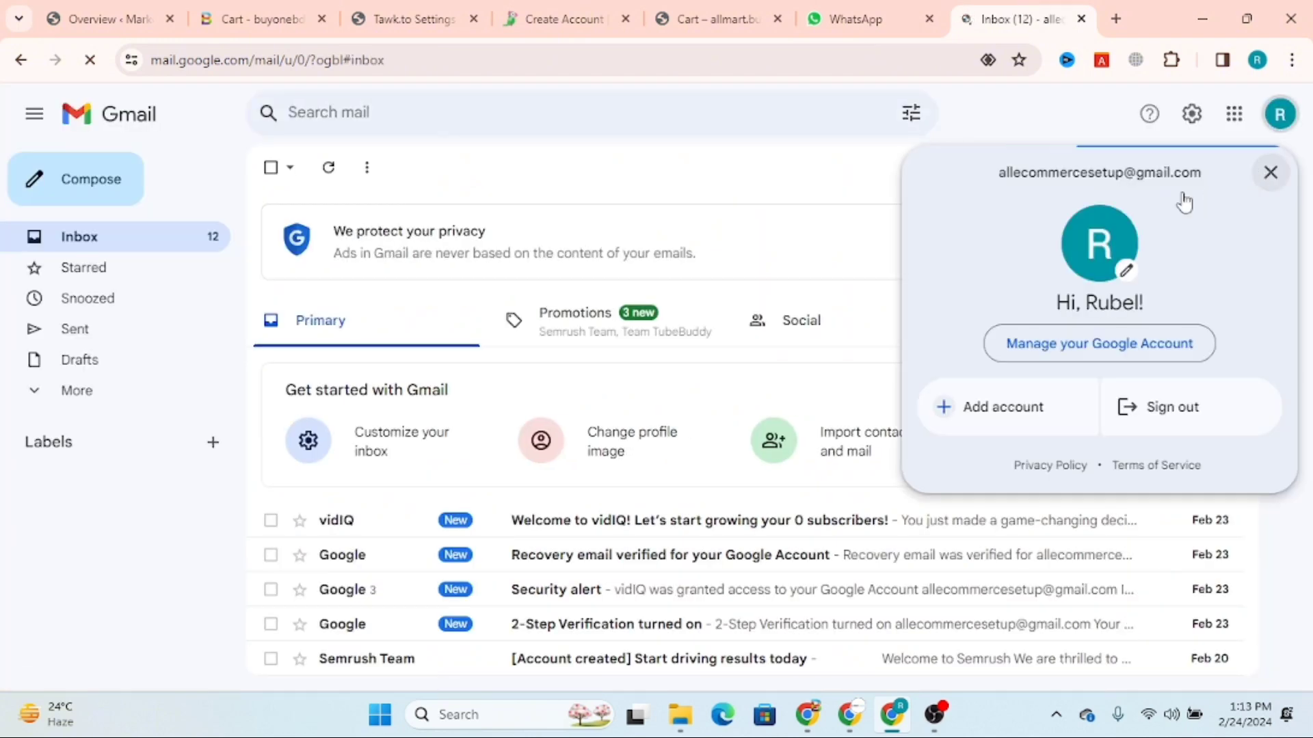
pyautogui.moveTo(1204, 175); pyautogui.dragTo(995, 179)
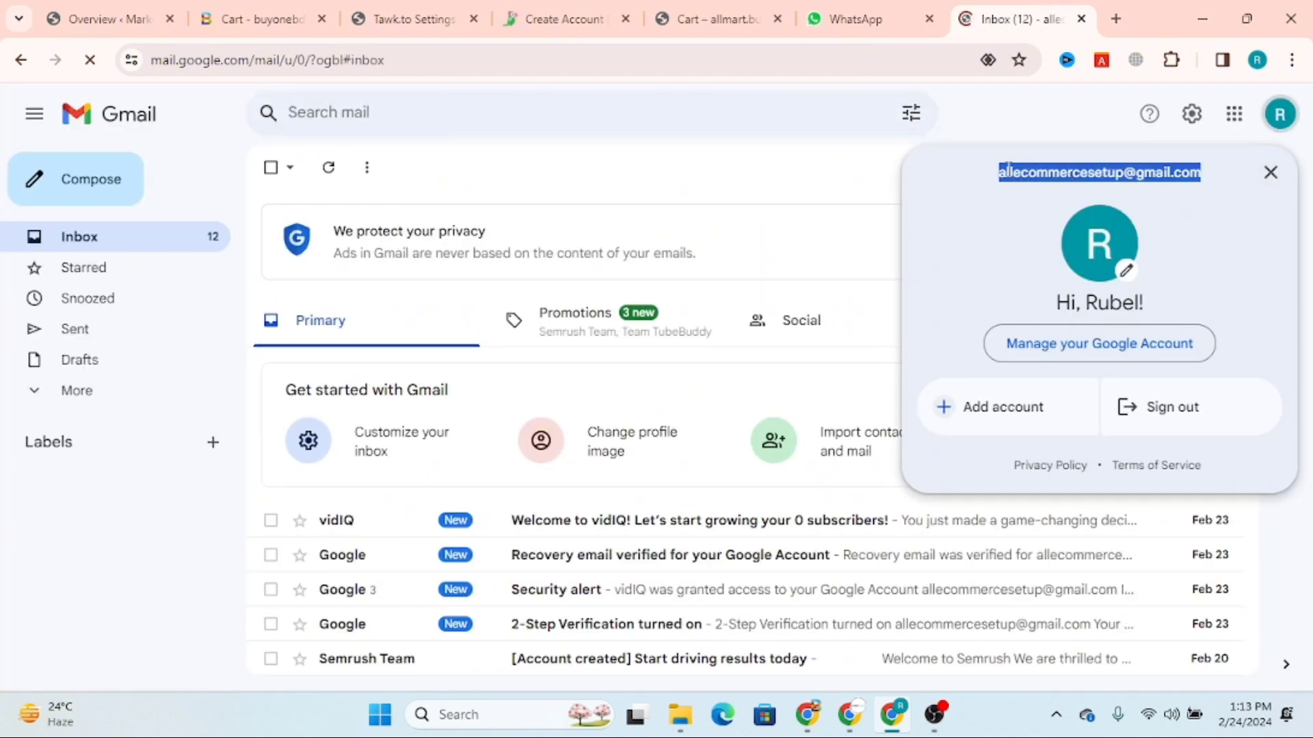
pyautogui.rightClick(1004, 172)
pyautogui.click(772, 189)
# Step: Paste the copied e-mail address into the email field of the tawk.to signup form
pyautogui.click(718, 19)
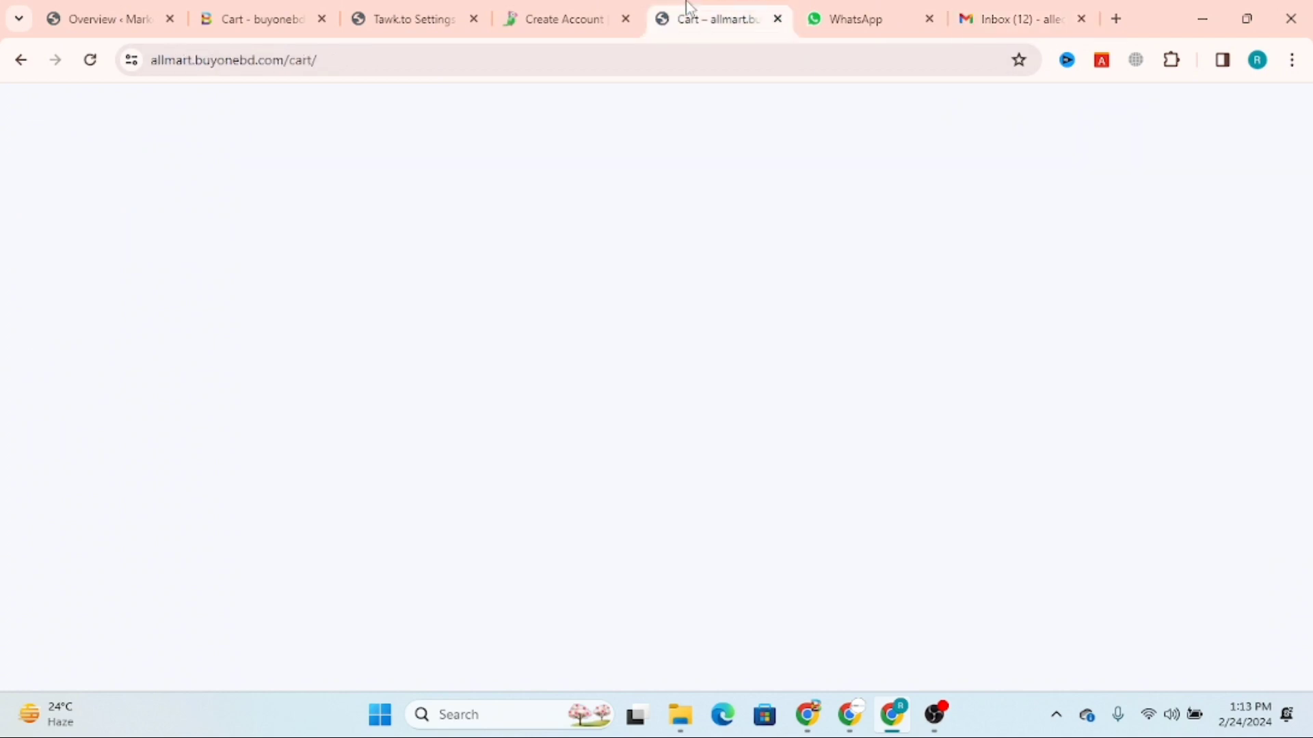
pyautogui.click(574, 15)
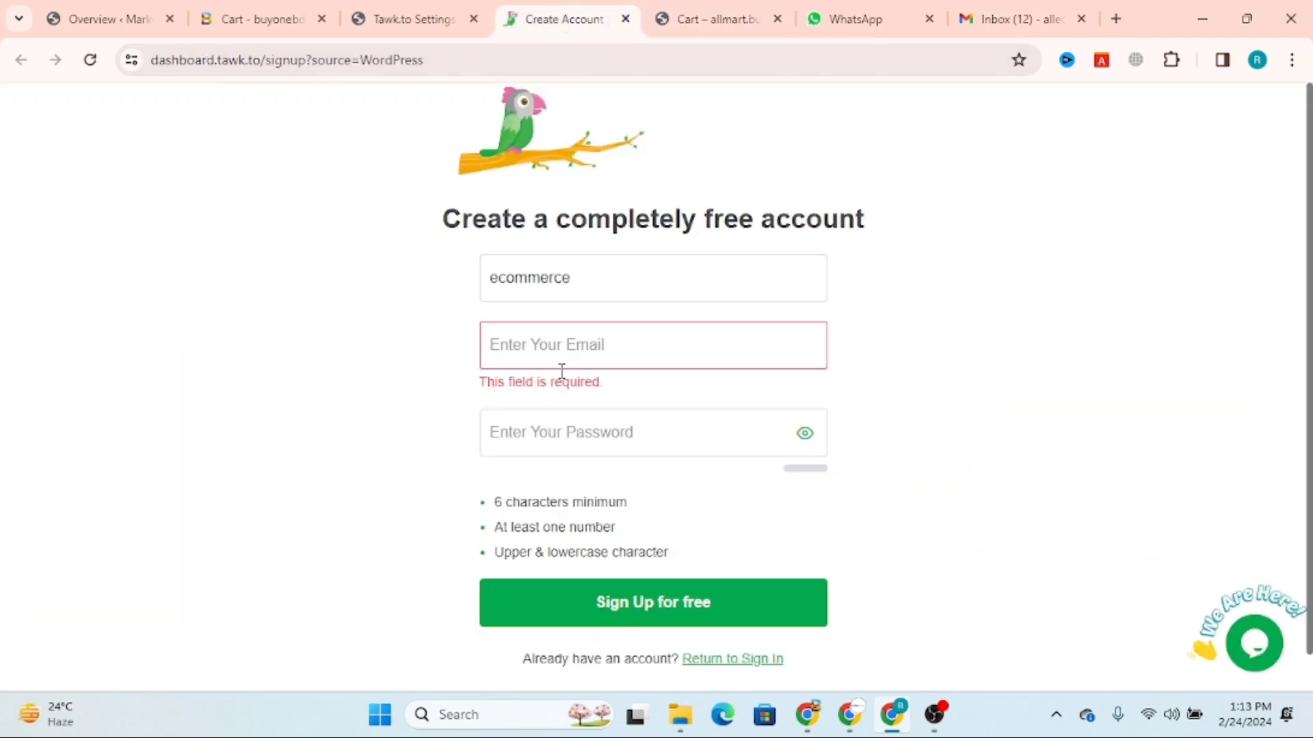
pyautogui.click(567, 346)
pyautogui.hotkey('ctrl', 'v')
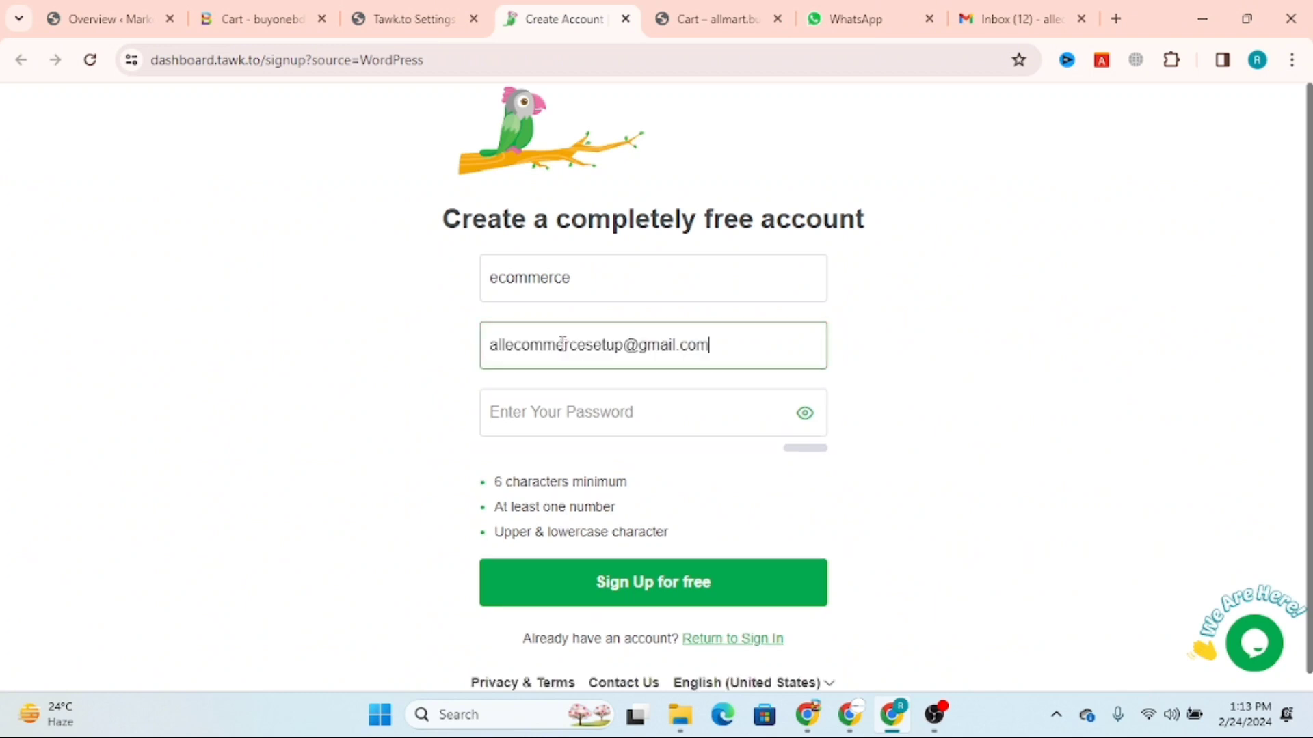
# Step: Try a password built from the account name in the signup form's password field
pyautogui.moveTo(586, 285); pyautogui.dragTo(481, 295)
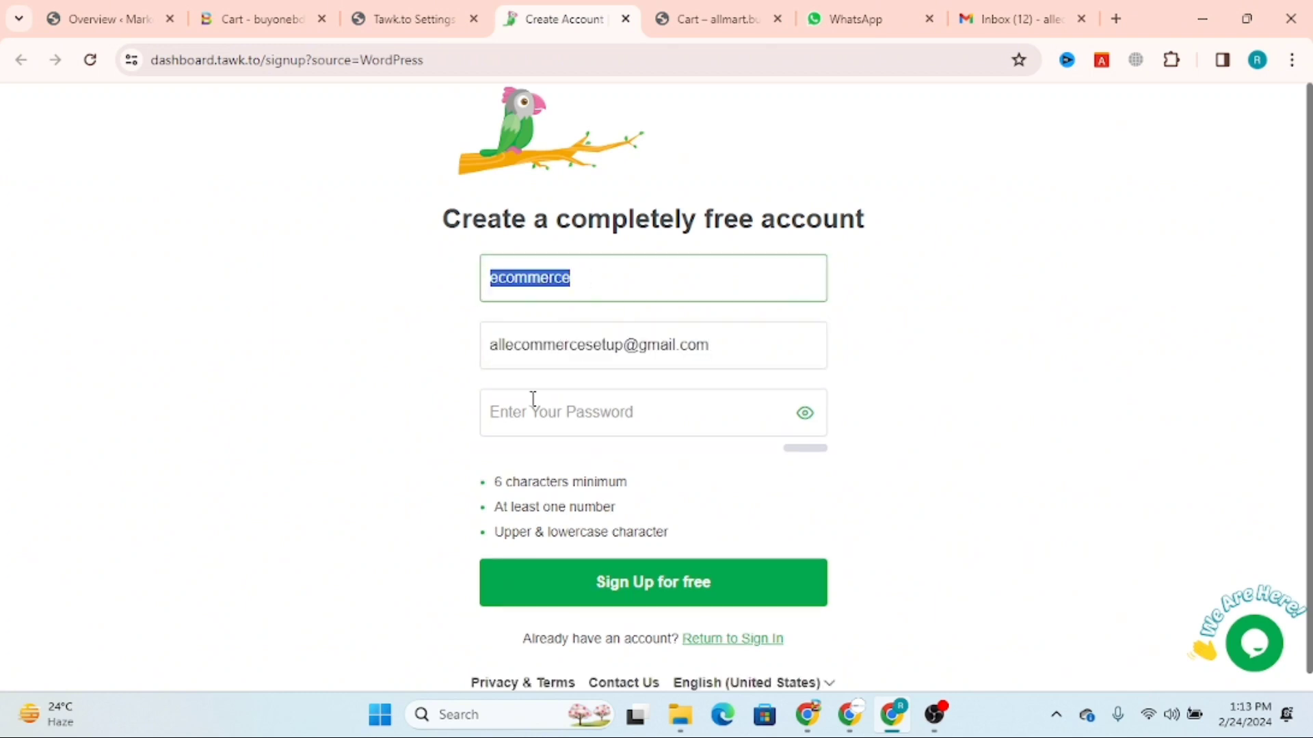
pyautogui.click(572, 417)
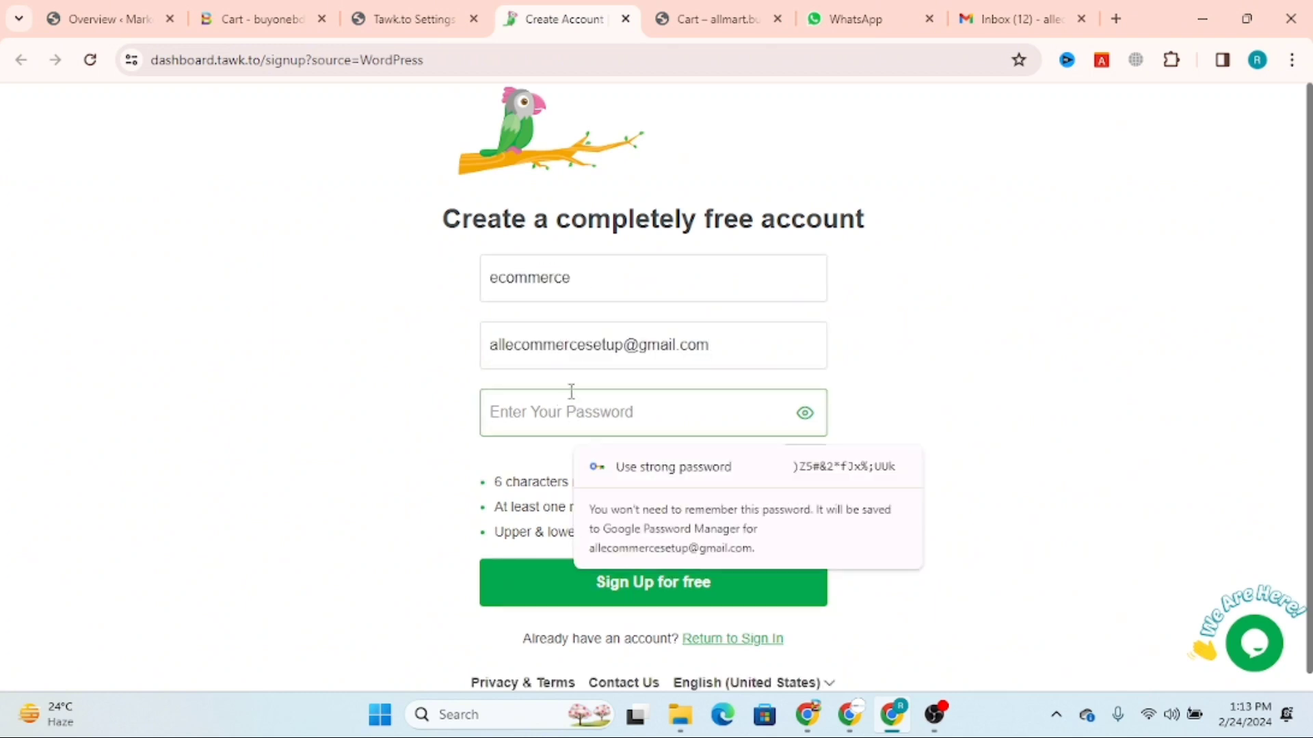
pyautogui.hotkey('ctrl', 'v')
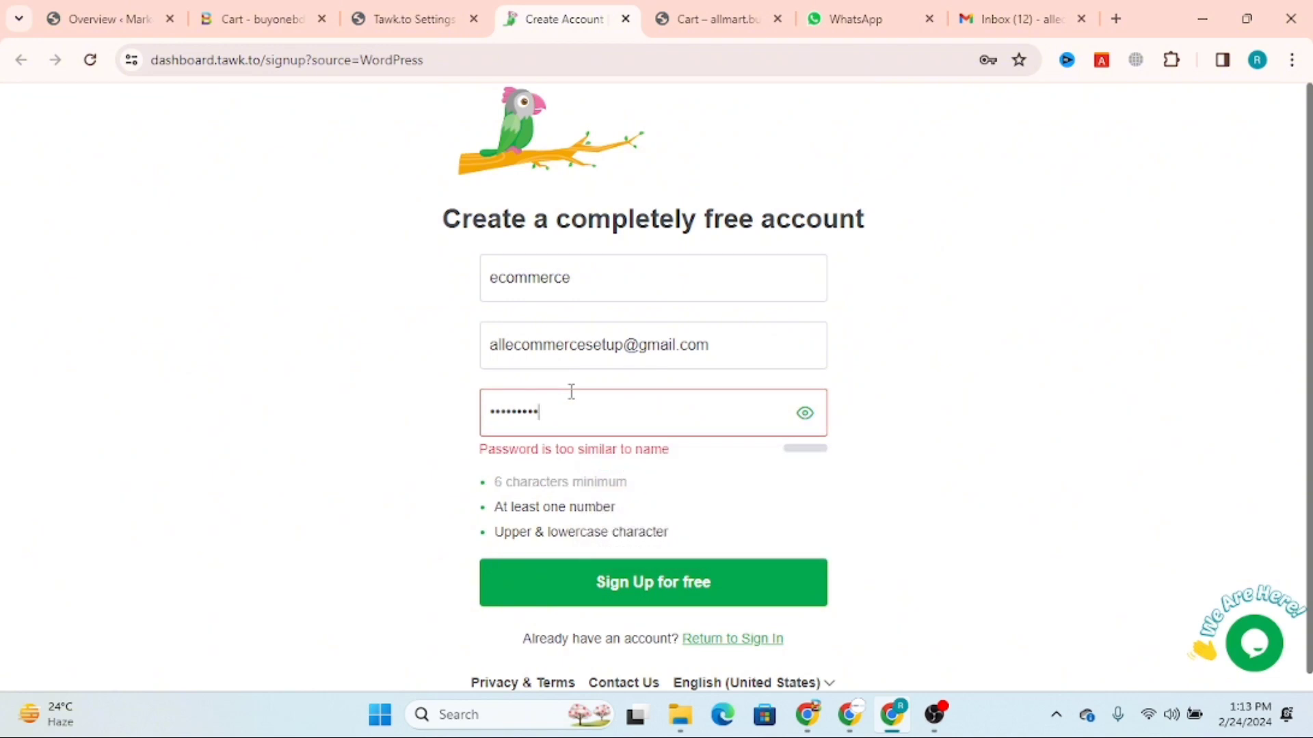
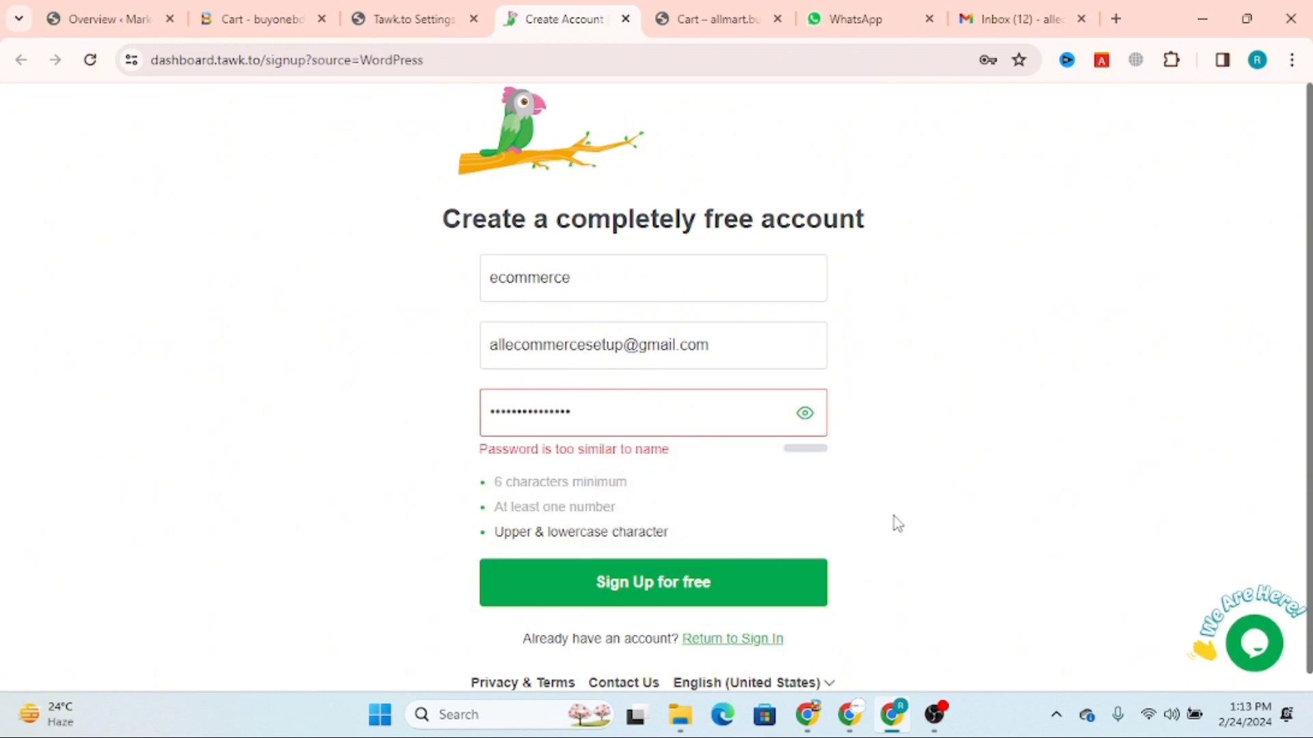
pyautogui.click(492, 414)
pyautogui.press('Delete')
pyautogui.write('e')
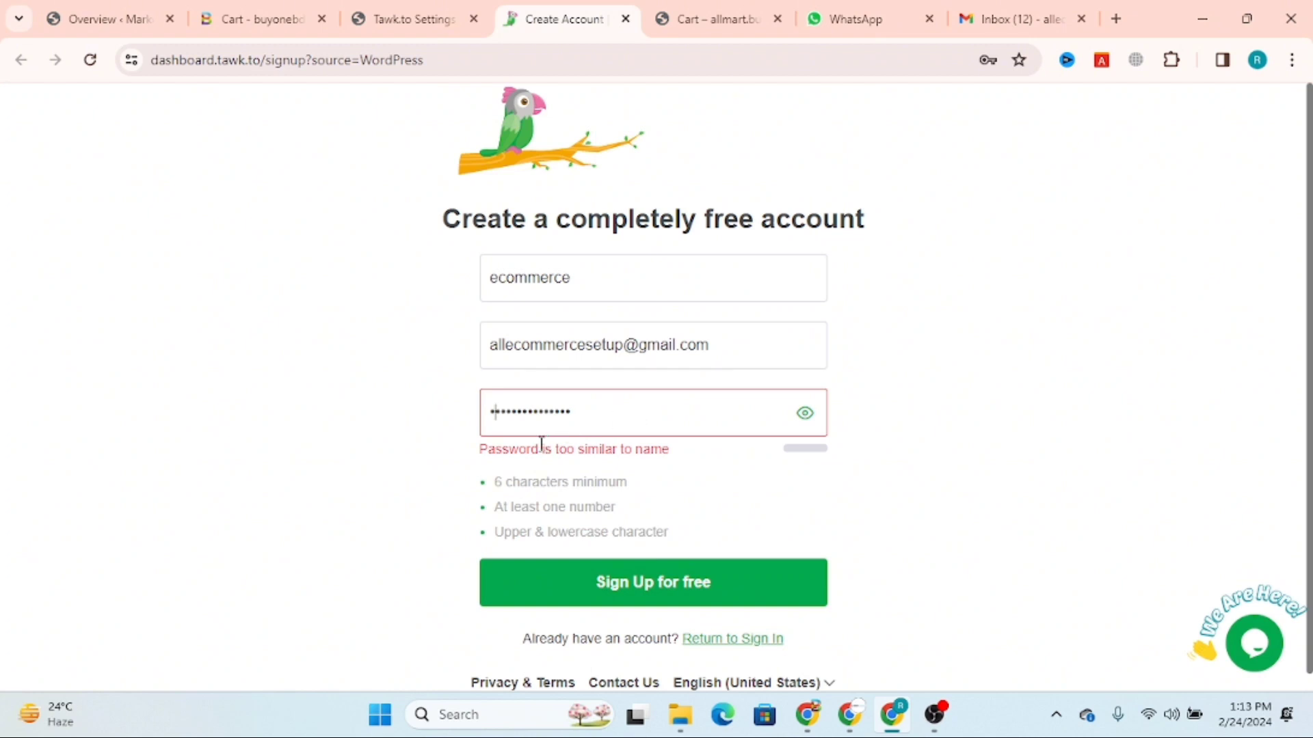
# Step: Replace the password with a new account password and submit the free signup form
pyautogui.moveTo(589, 414); pyautogui.dragTo(420, 414)
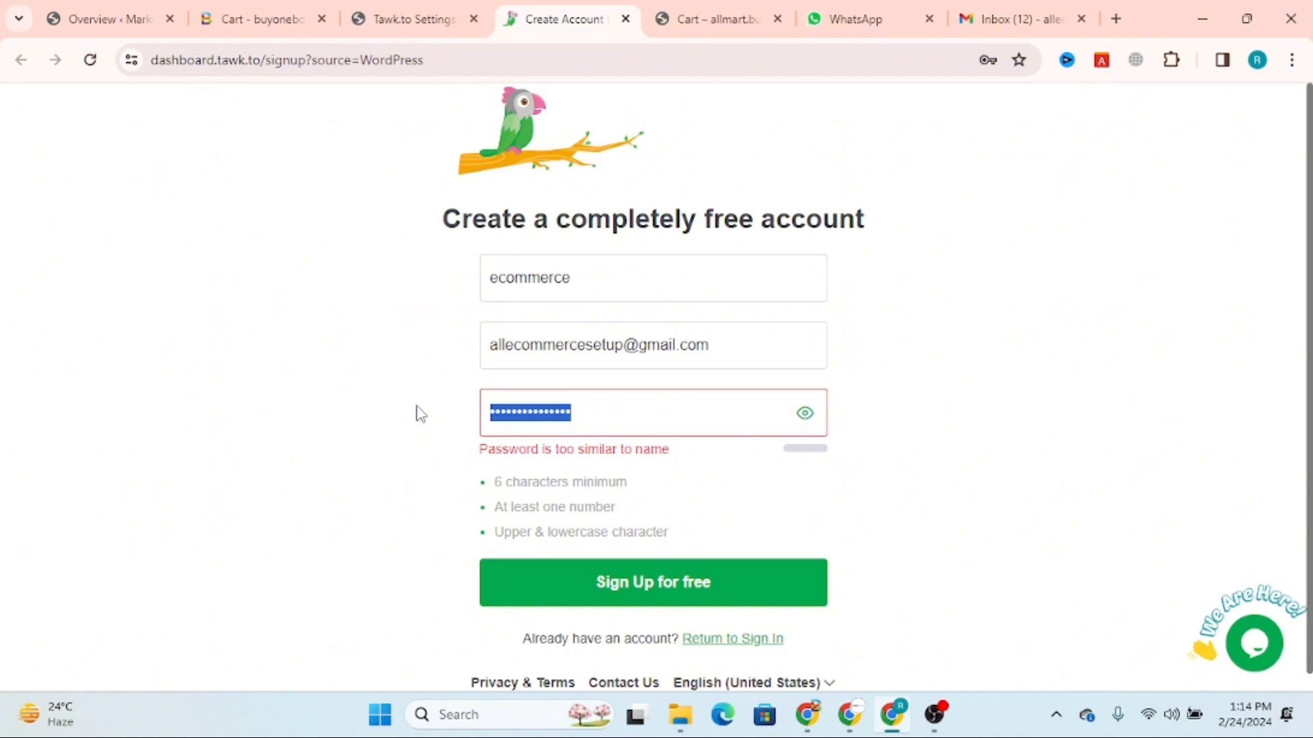
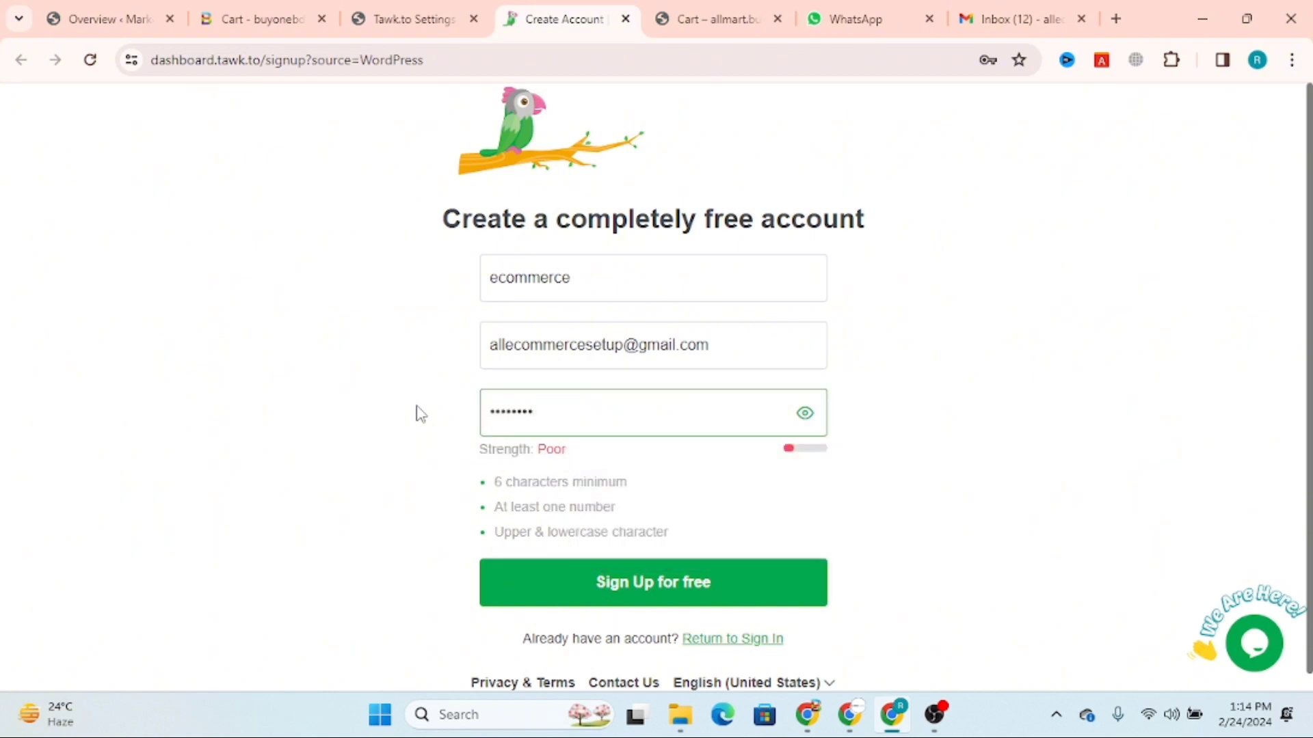
pyautogui.click(738, 603)
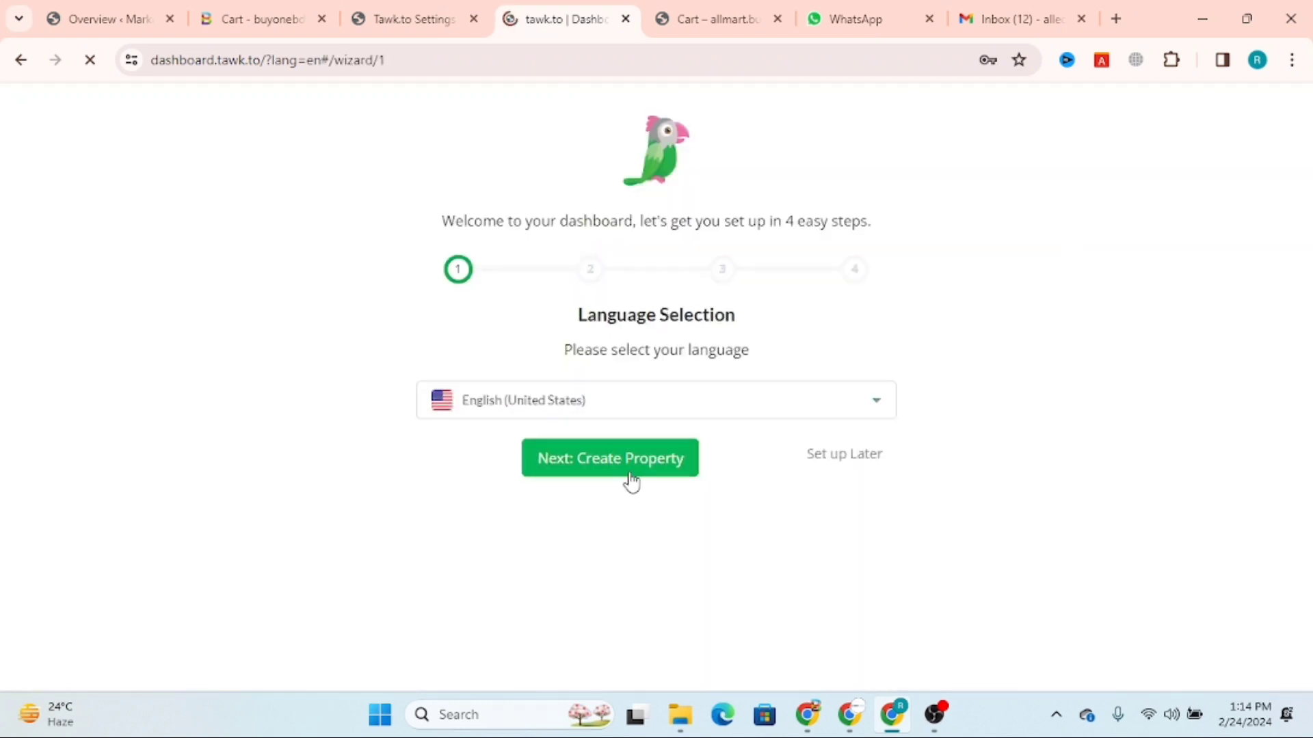
# Step: Continue past language selection with English (United States) and copy the store's site address from the WordPress admin tab
pyautogui.click(624, 457)
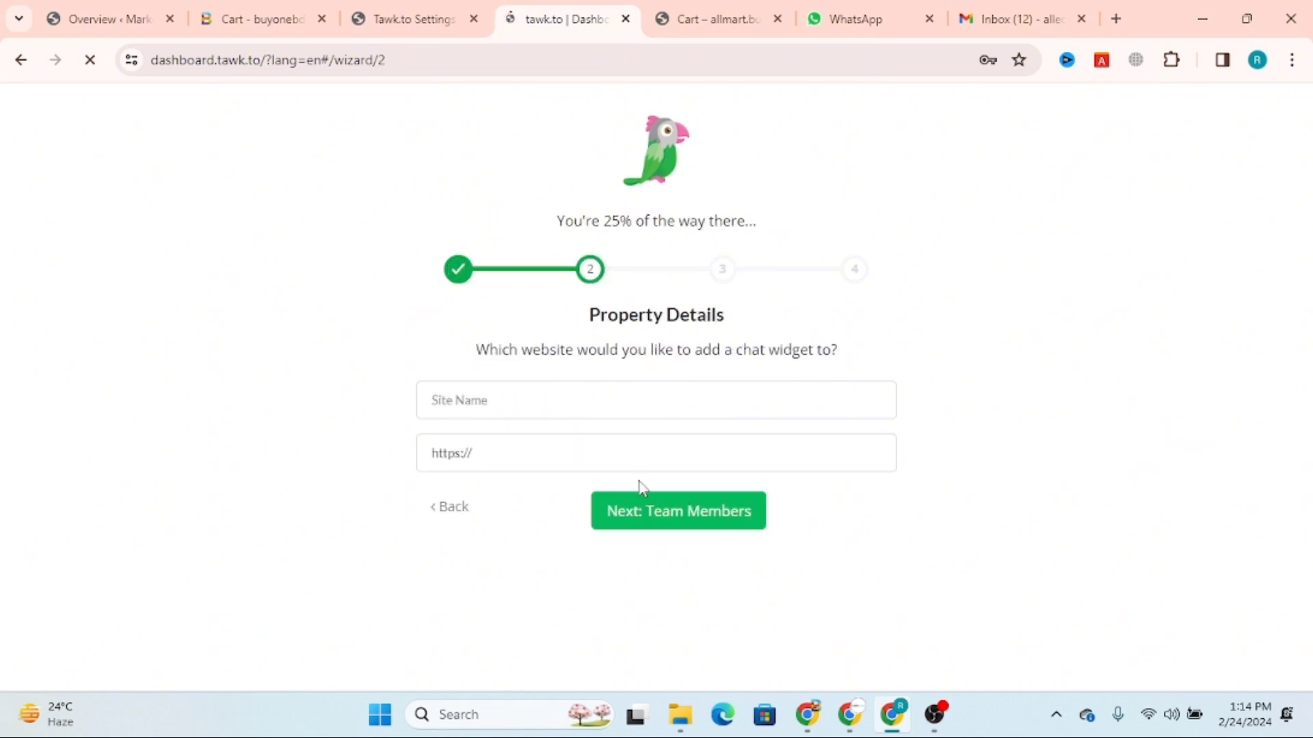
pyautogui.click(260, 19)
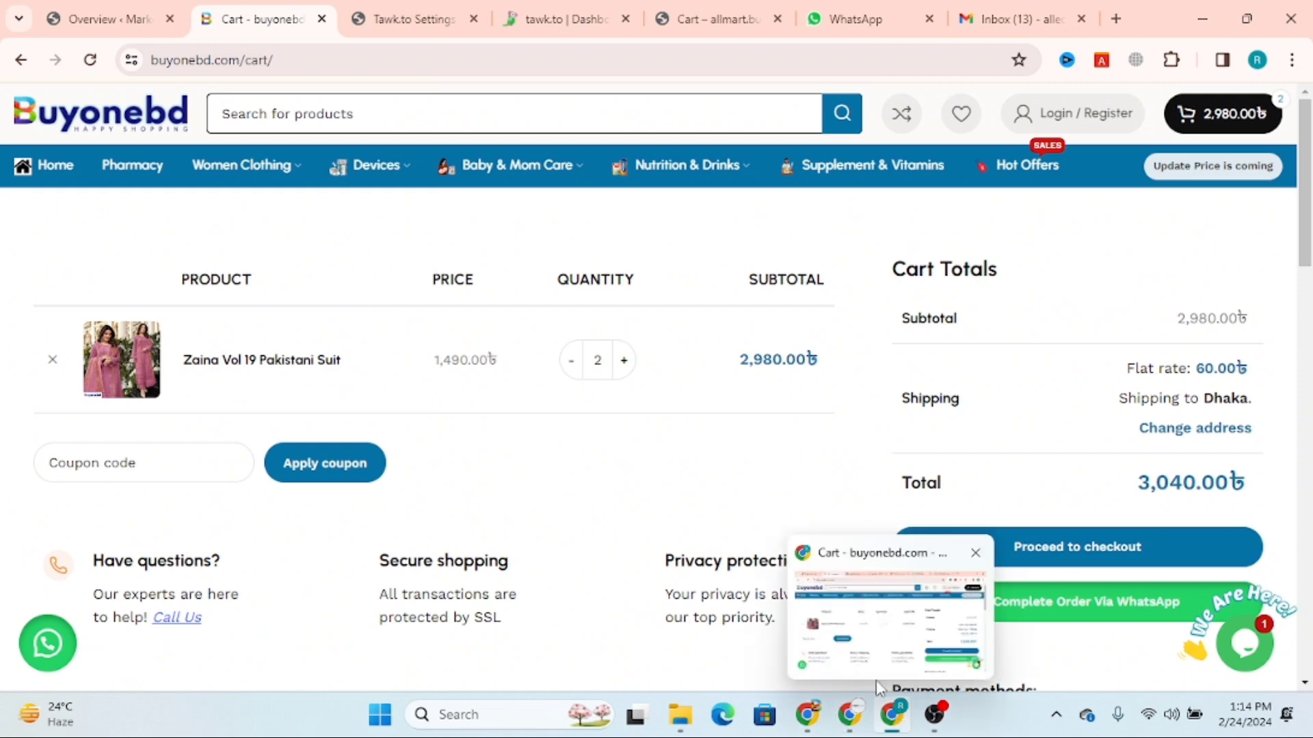
pyautogui.click(895, 724)
pyautogui.click(896, 725)
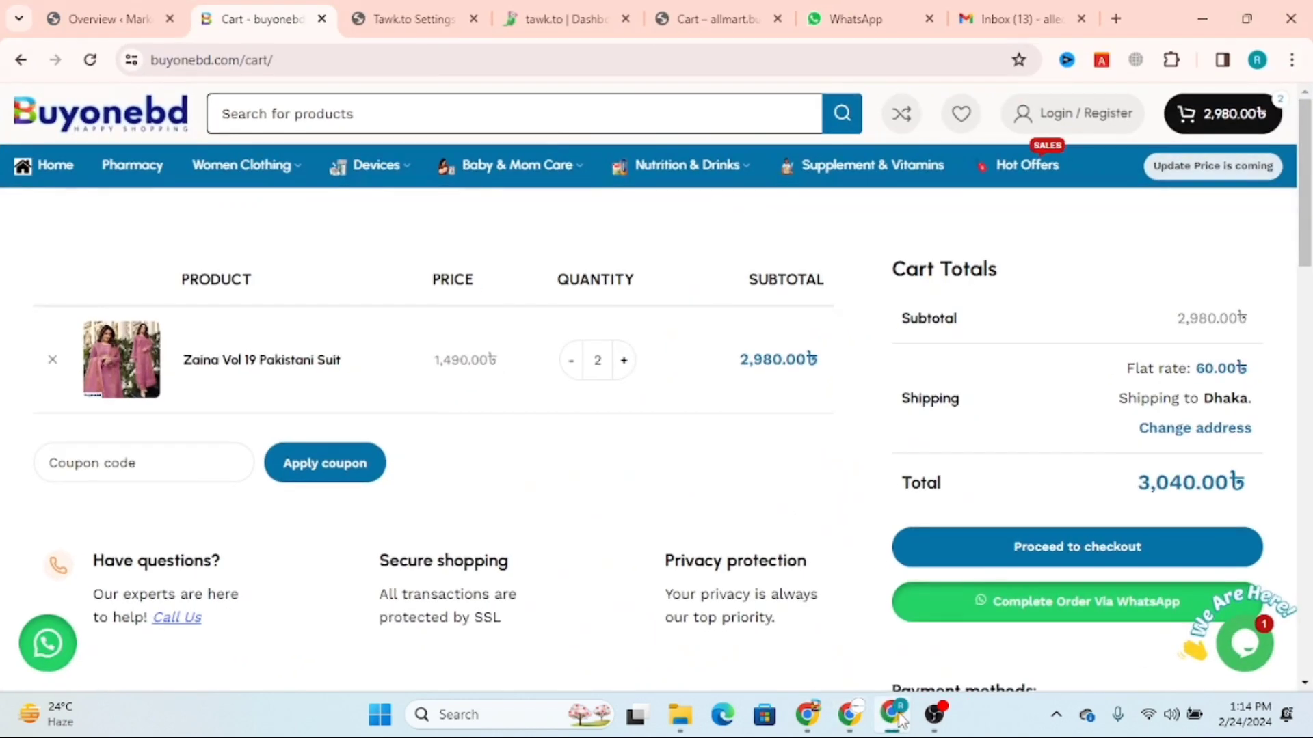
pyautogui.click(419, 10)
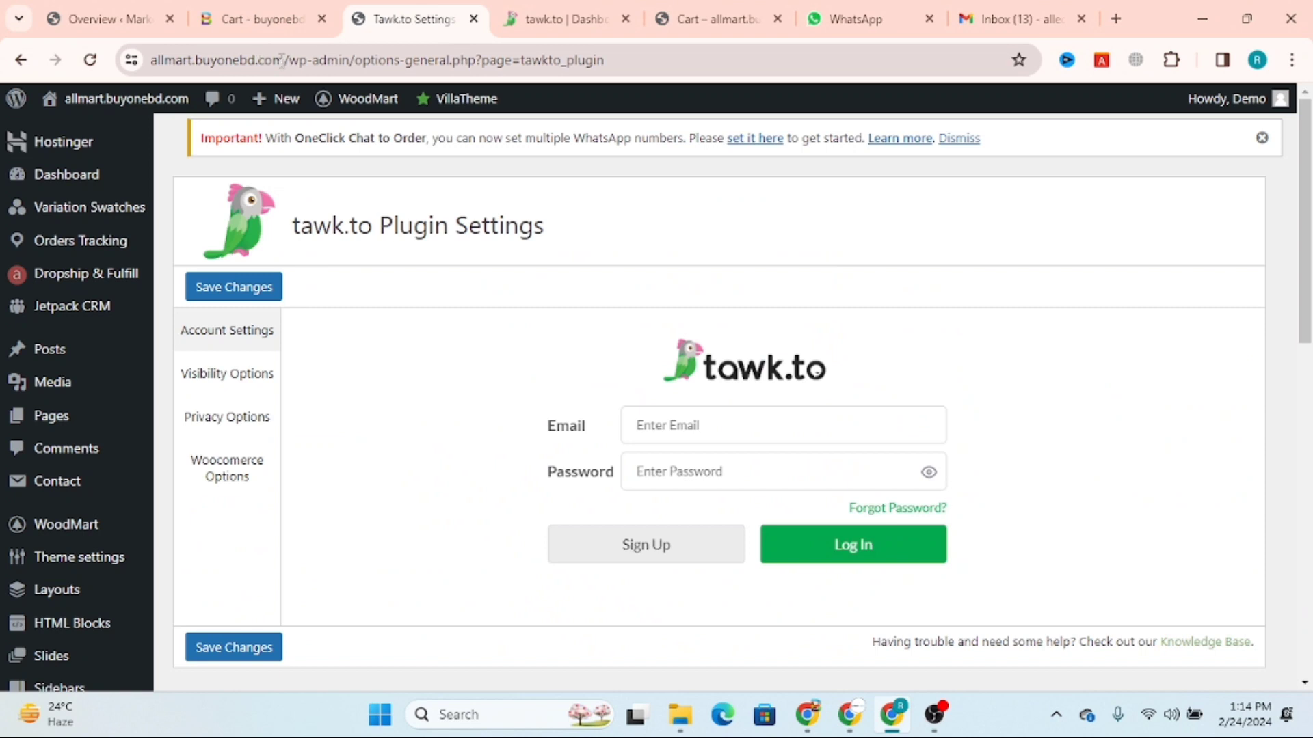
pyautogui.moveTo(280, 61); pyautogui.dragTo(92, 65)
pyautogui.hotkey('ctrl', 'c')
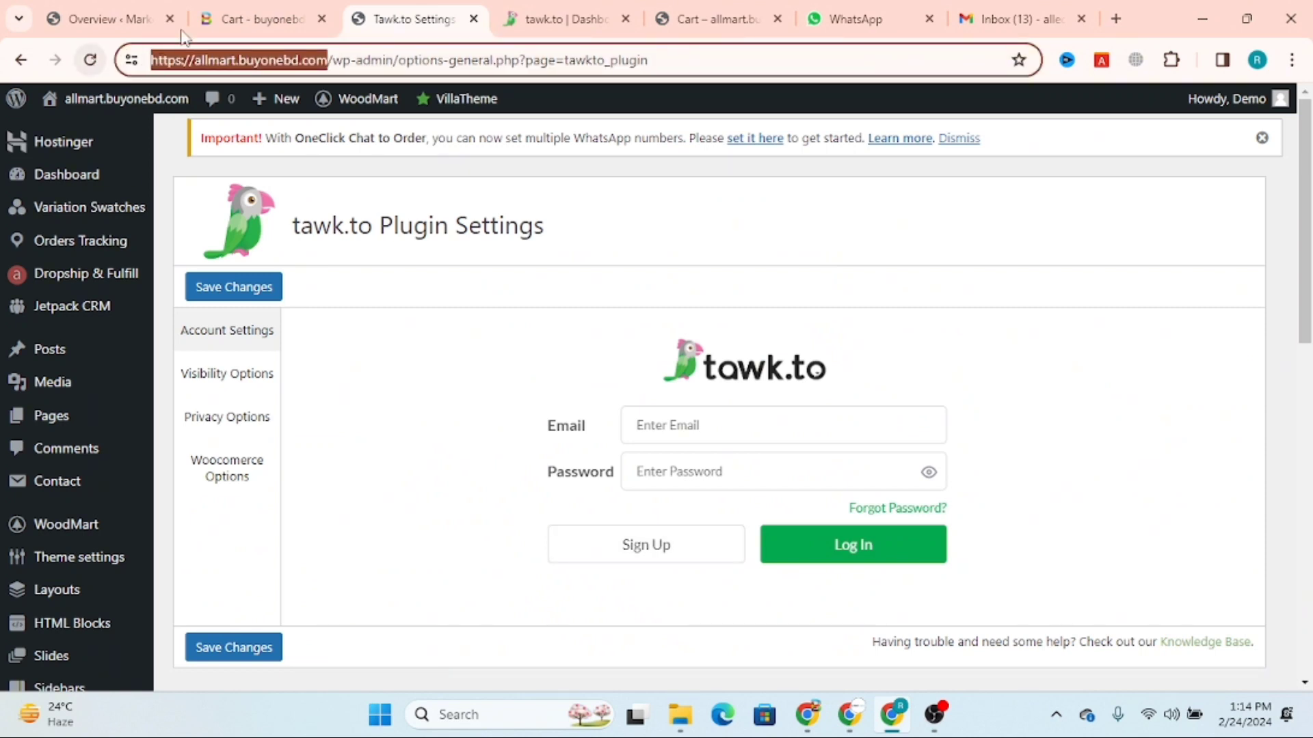
# Step: Allow notifications for dashboard.tawk.to and save the new password in the browser
pyautogui.click(715, 18)
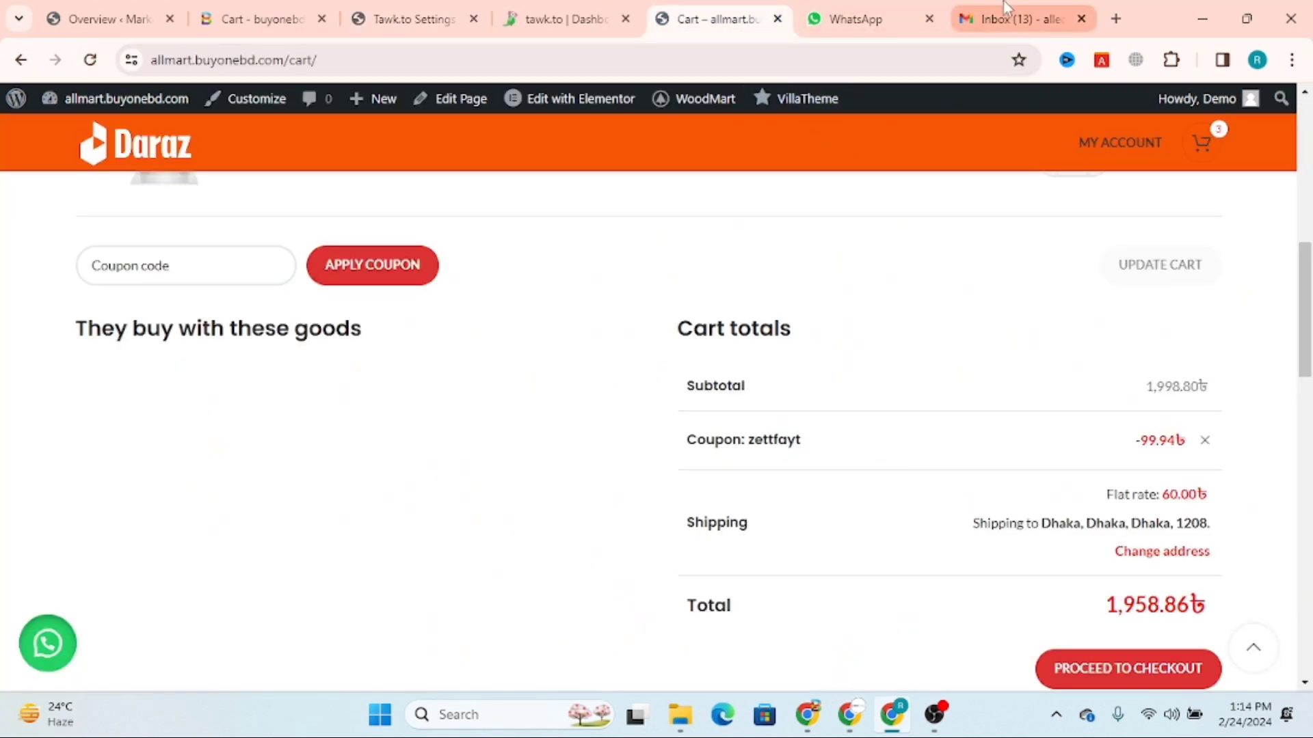
pyautogui.click(570, 17)
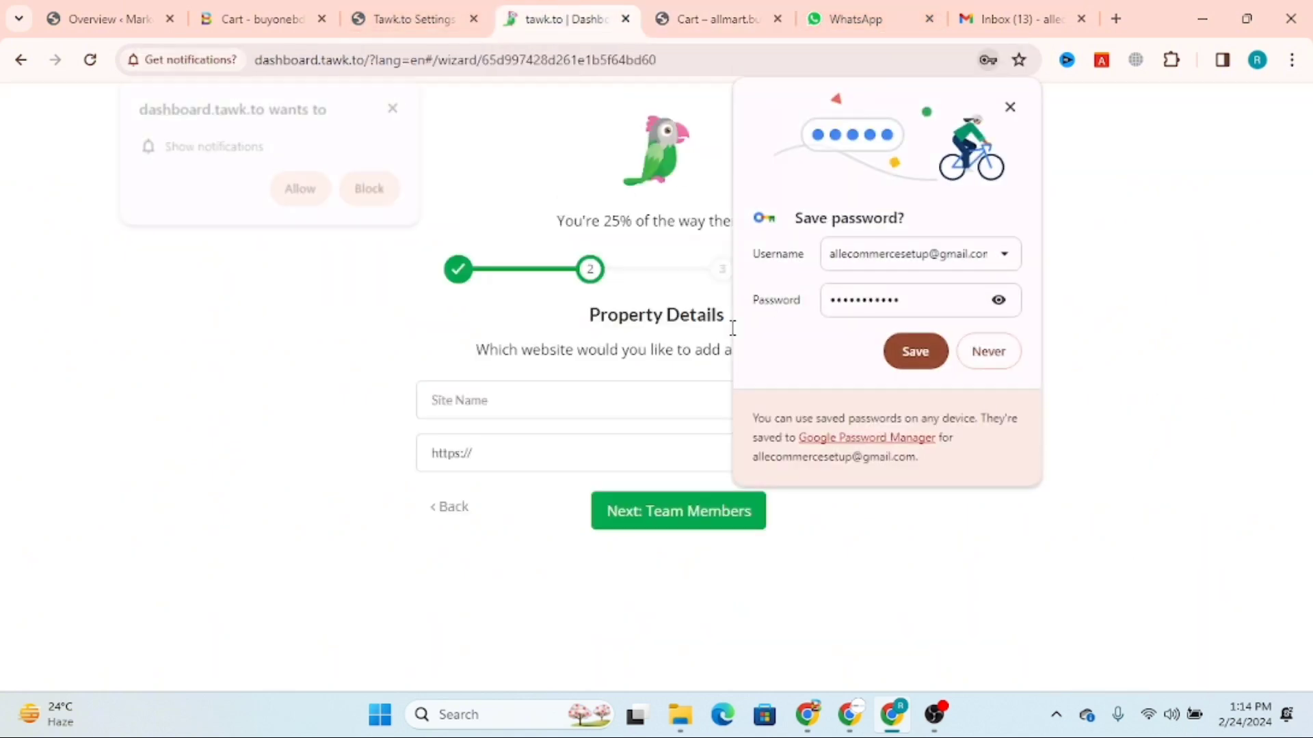
pyautogui.click(296, 188)
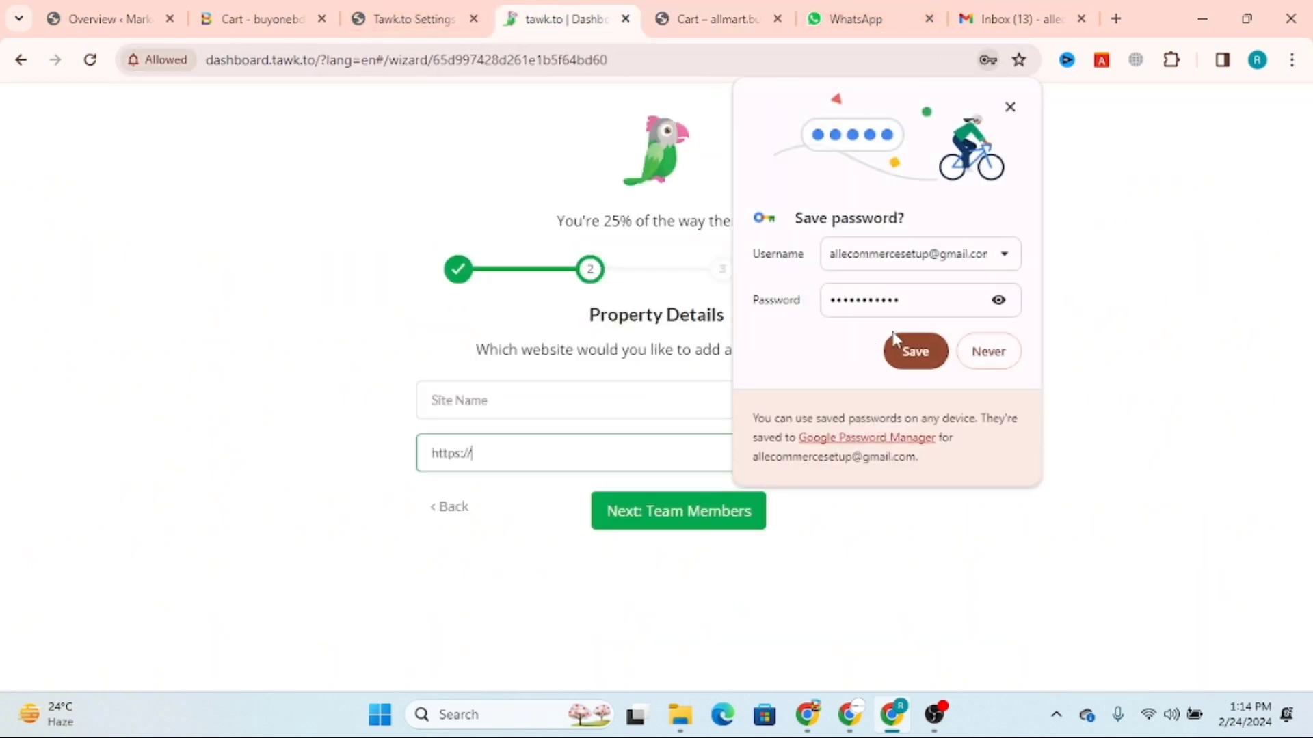
pyautogui.click(895, 342)
pyautogui.tripleClick(531, 445)
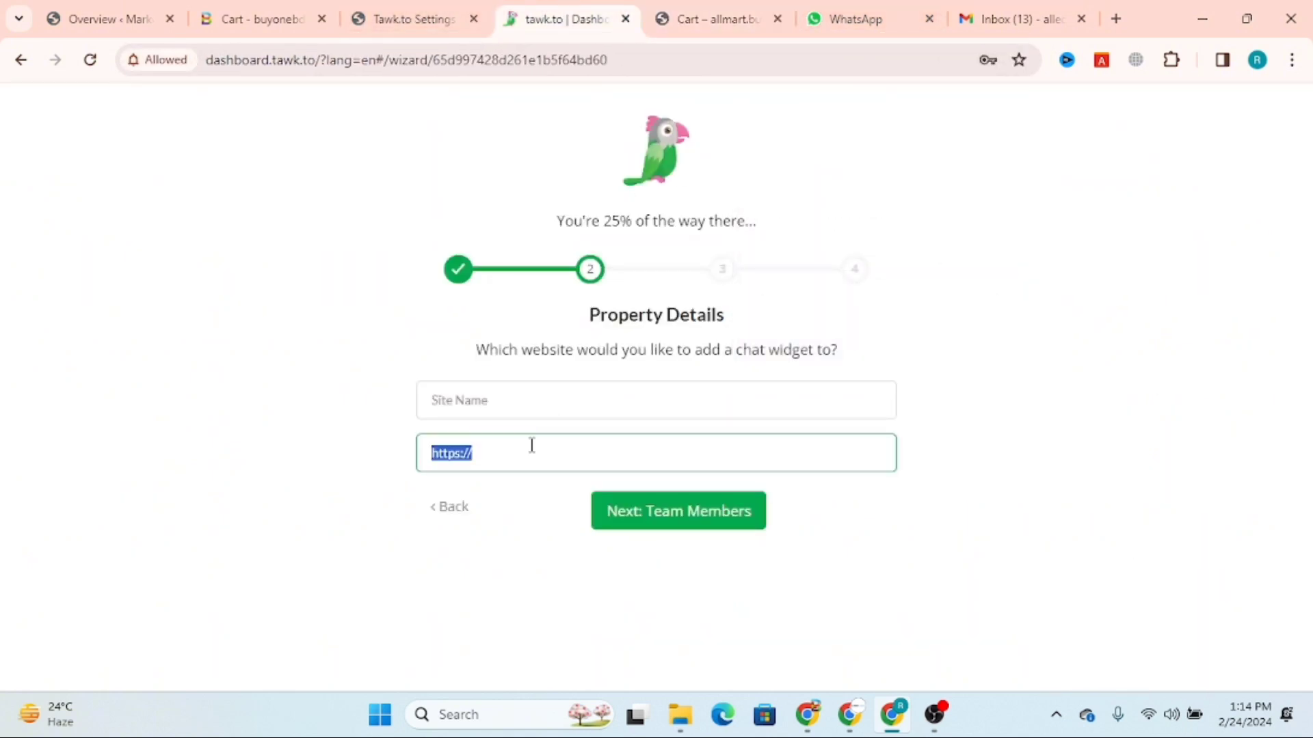
pyautogui.hotkey('ctrl', 'v')
pyautogui.click(510, 408)
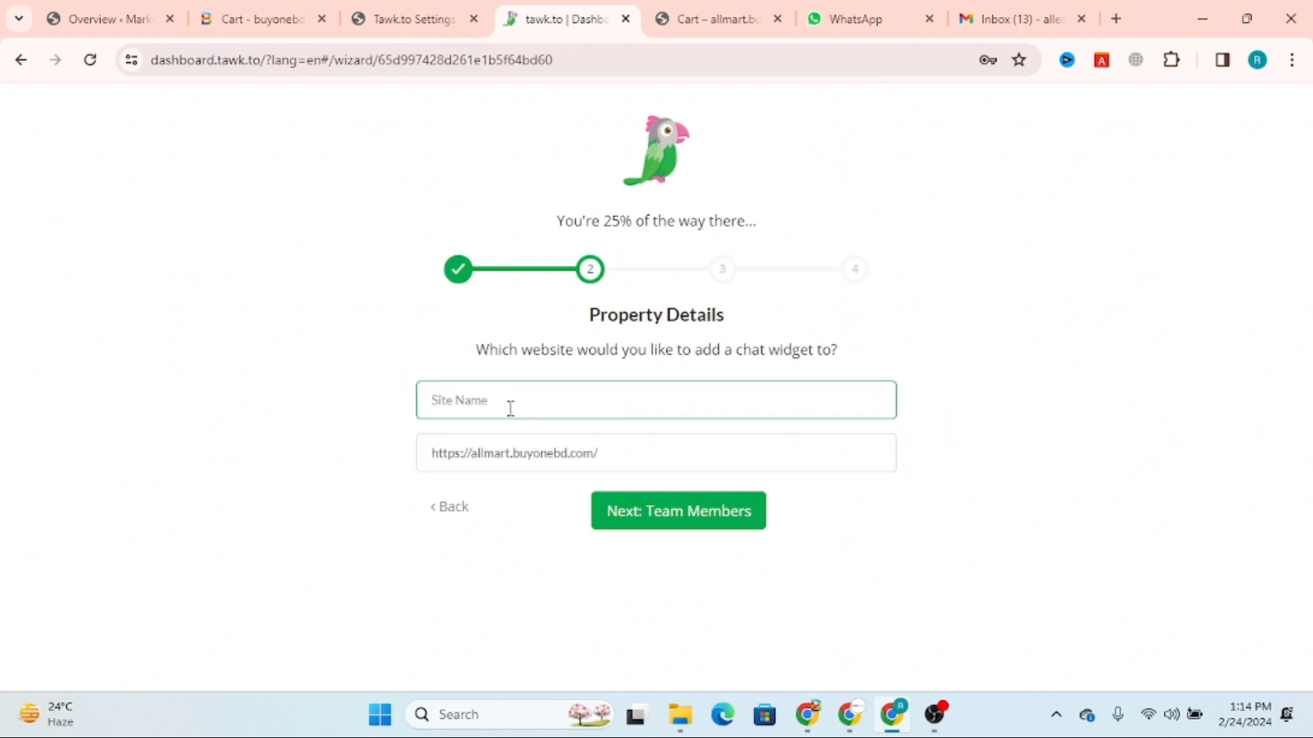
pyautogui.write('Allmart')
pyautogui.click(685, 526)
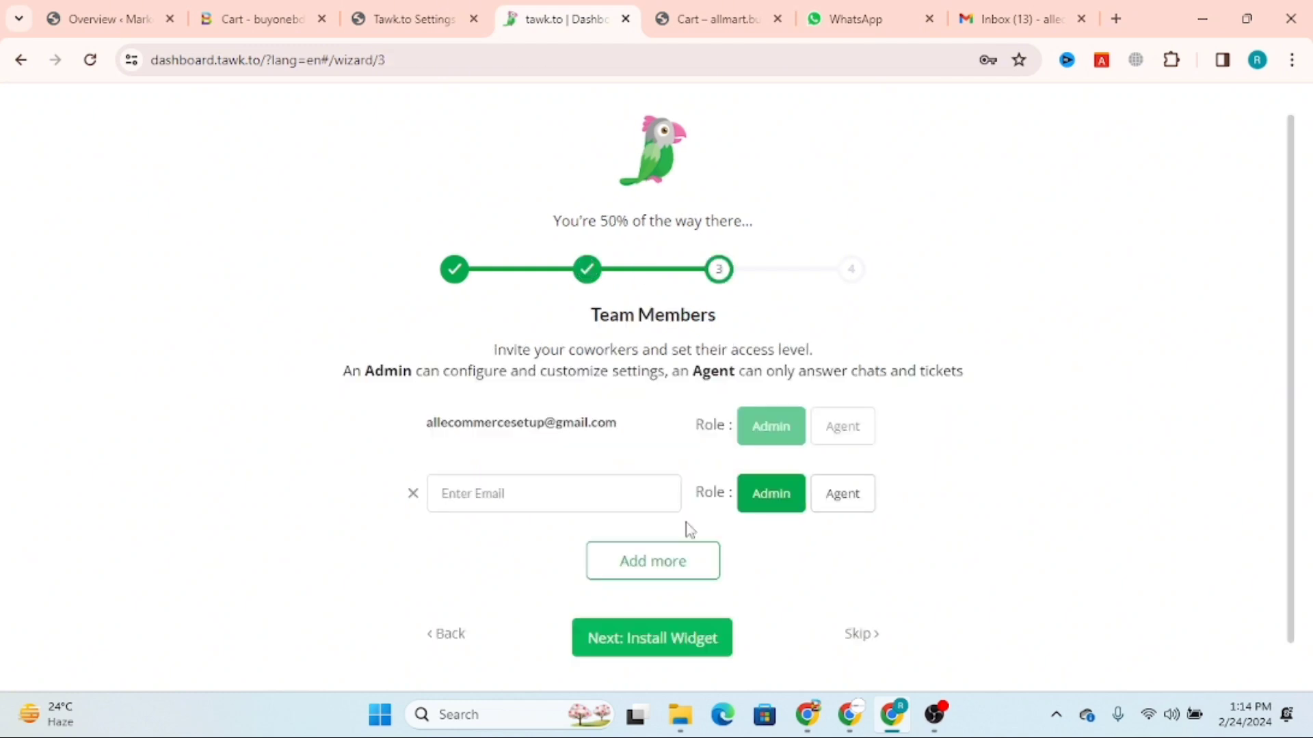
# Step: Continue without inviting team members and copy the tawk.to widget install script to the clipboard
pyautogui.click(534, 495)
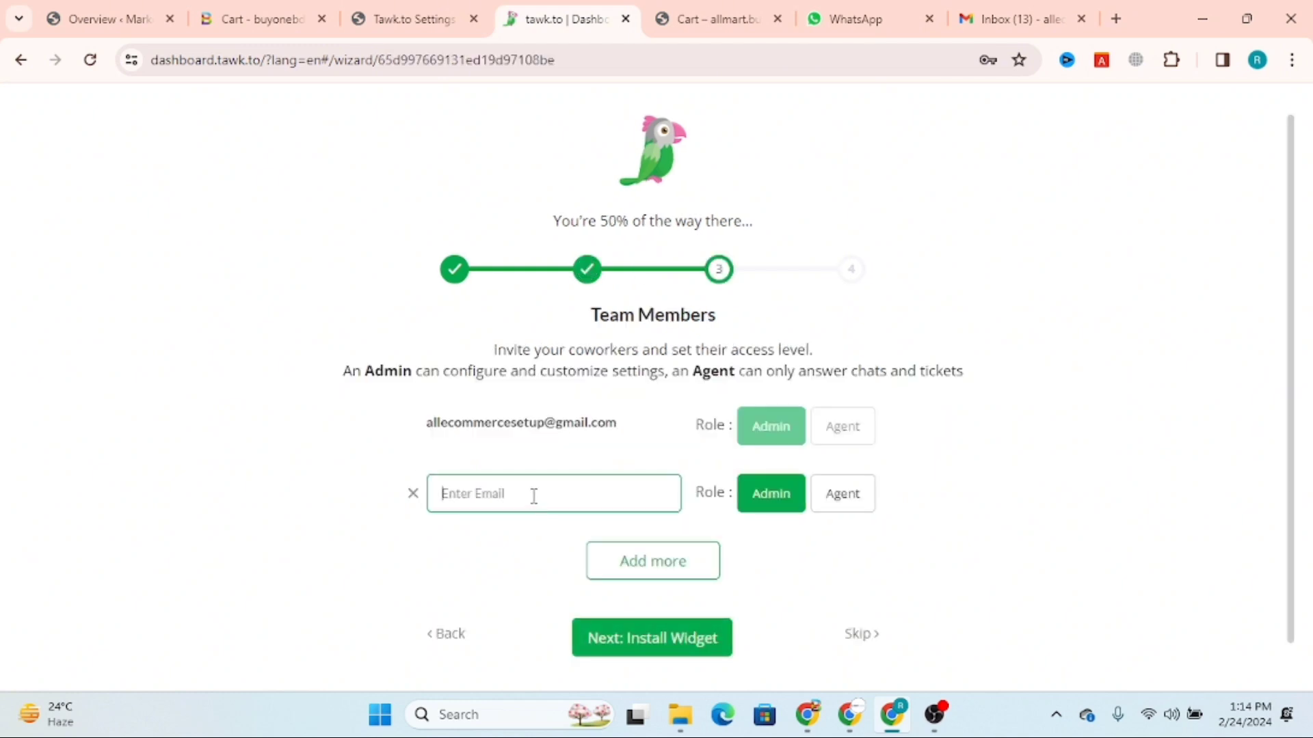
pyautogui.click(648, 640)
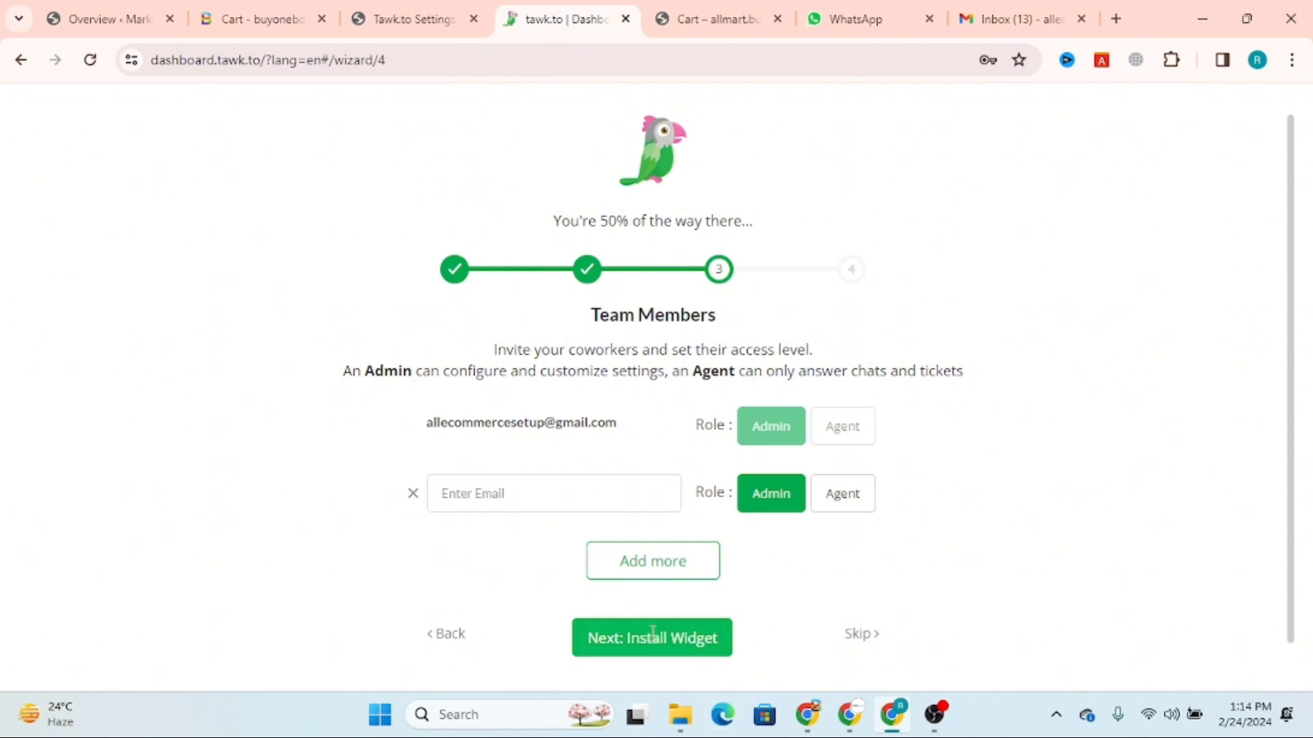
pyautogui.scroll(-1, 964, 483)
pyautogui.scroll(-1, 965, 484)
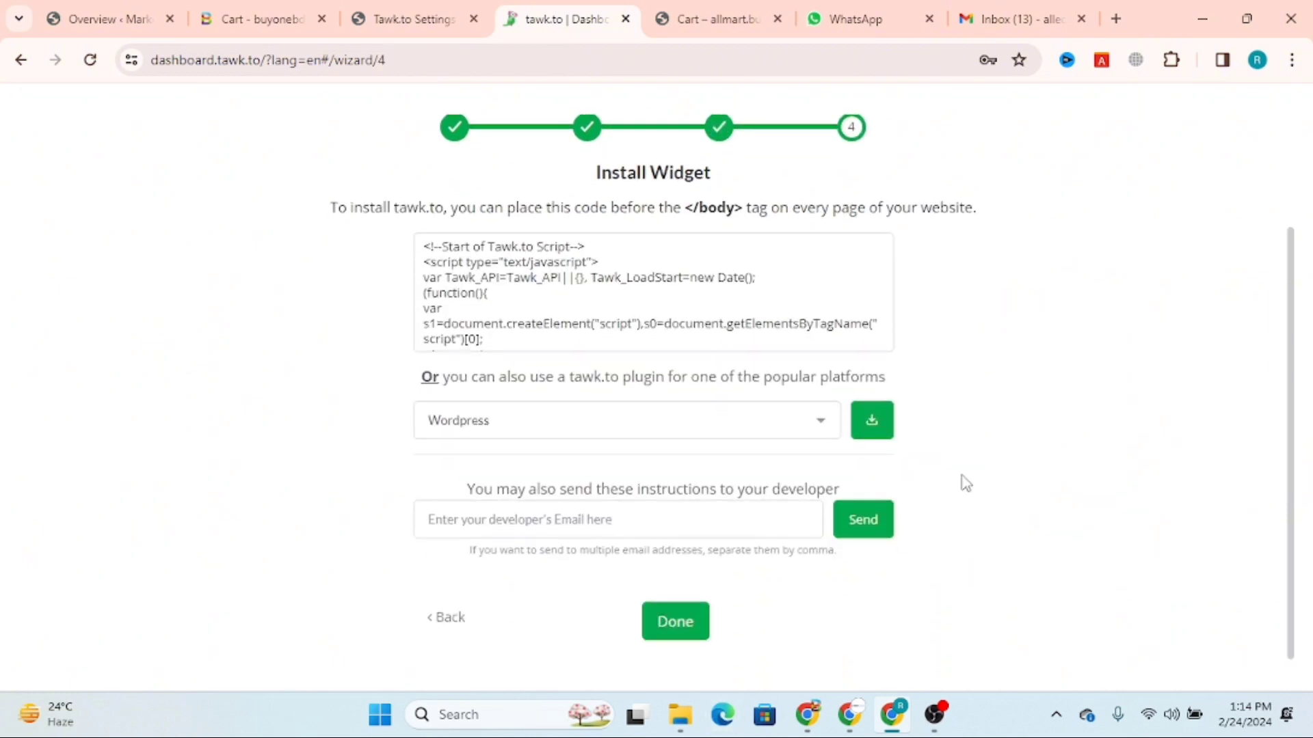
pyautogui.scroll(1, 965, 483)
pyautogui.moveTo(759, 416)
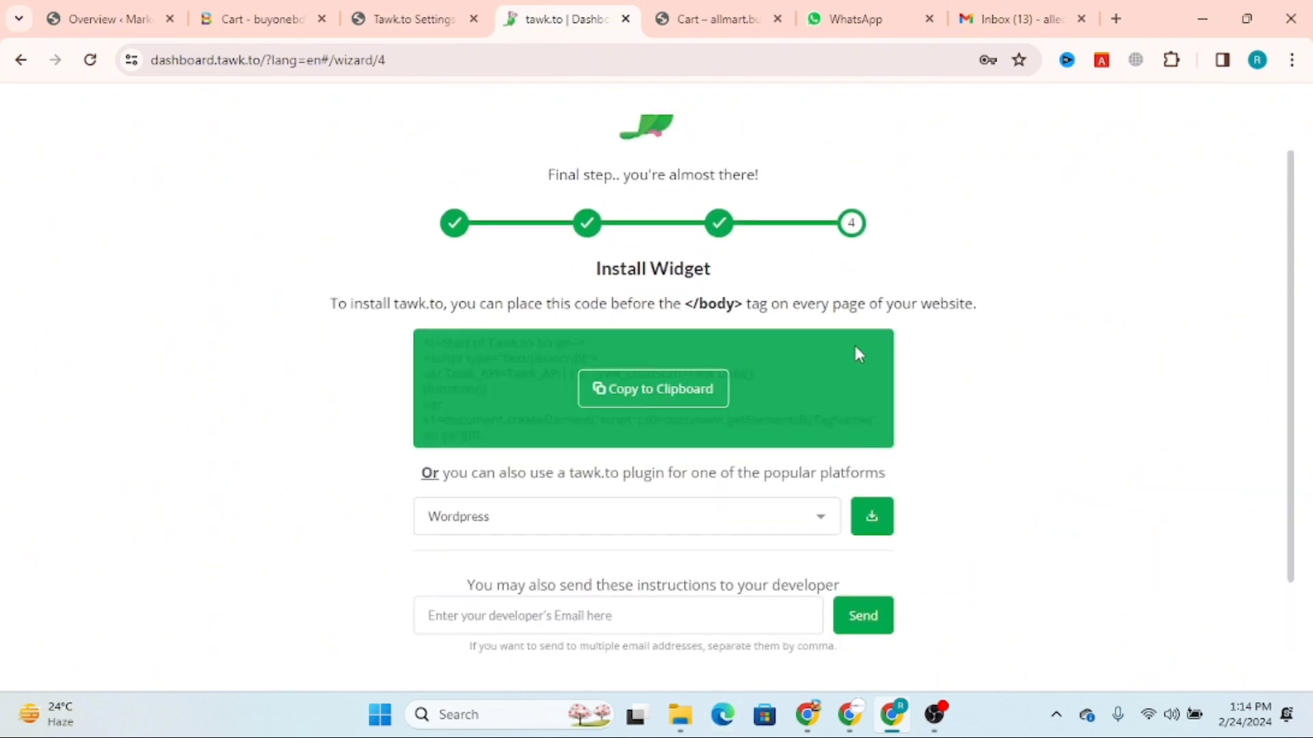
pyautogui.click(648, 400)
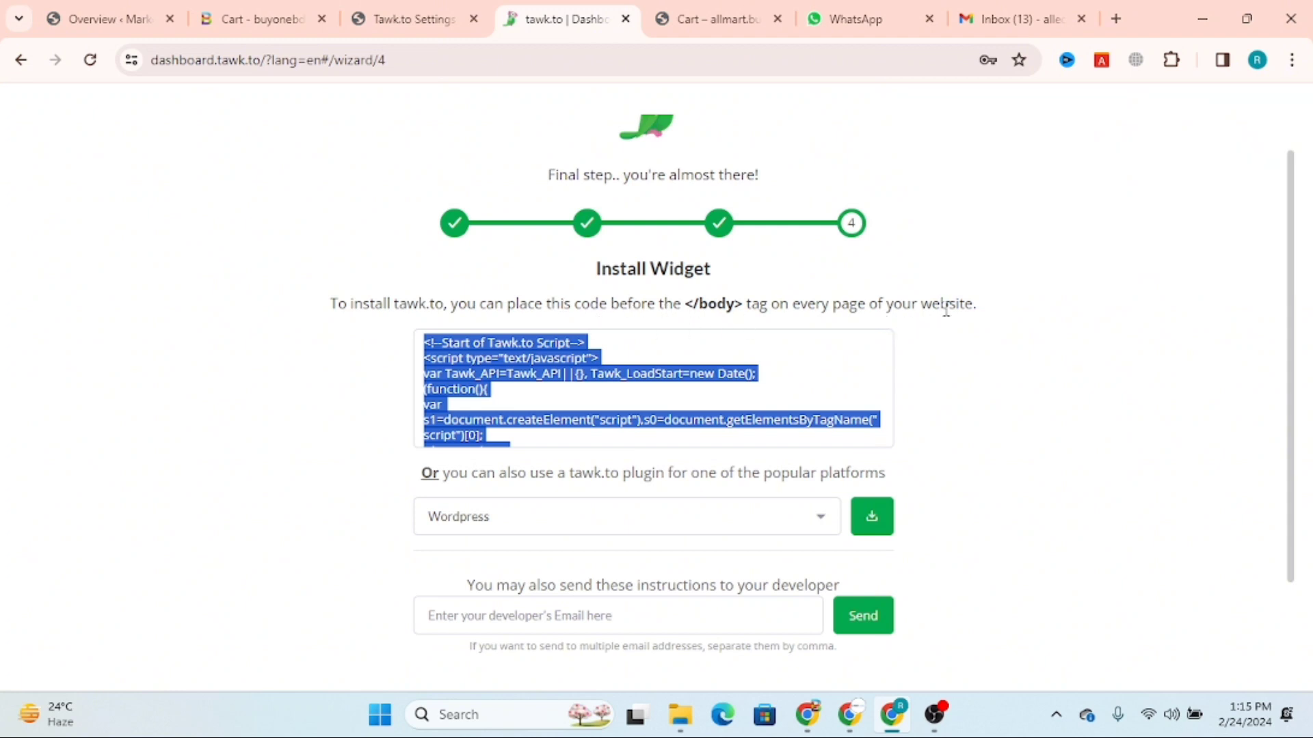
# Step: Finish the setup wizard with the Wordpress platform option kept
pyautogui.scroll(-2, 953, 376)
pyautogui.click(791, 423)
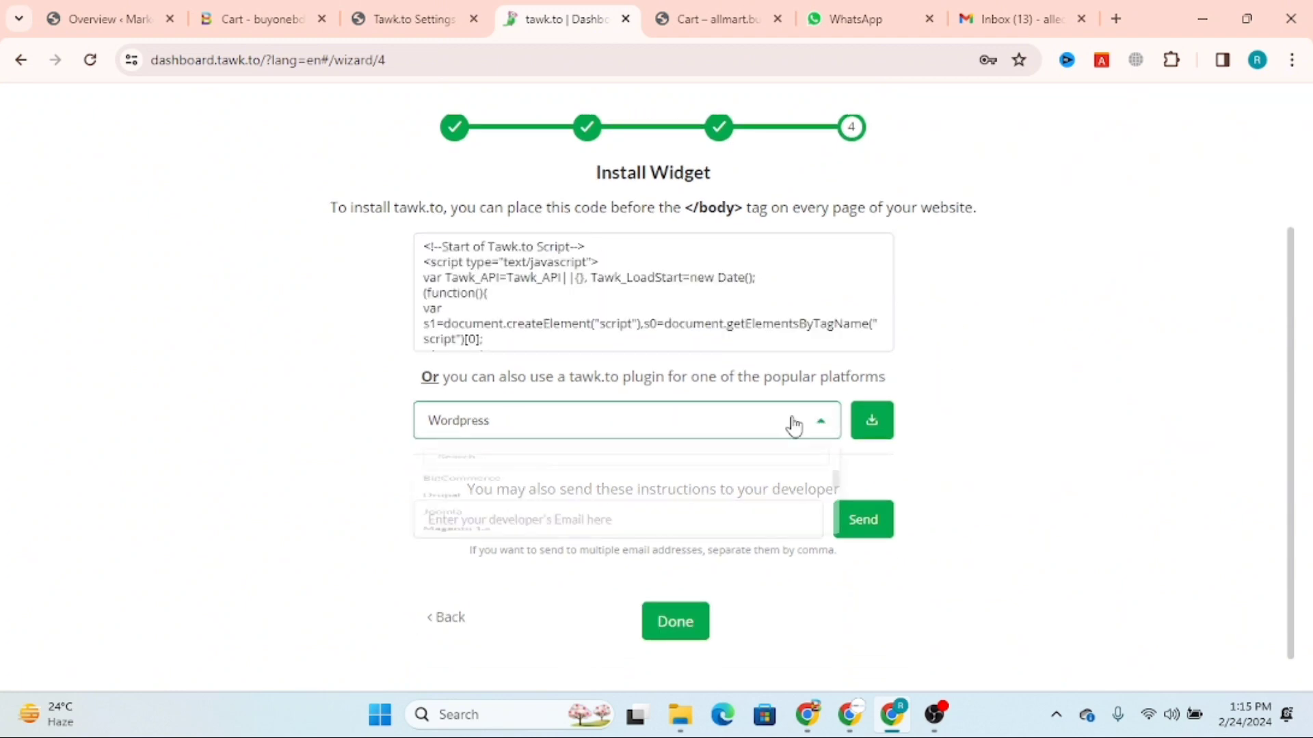
pyautogui.click(792, 422)
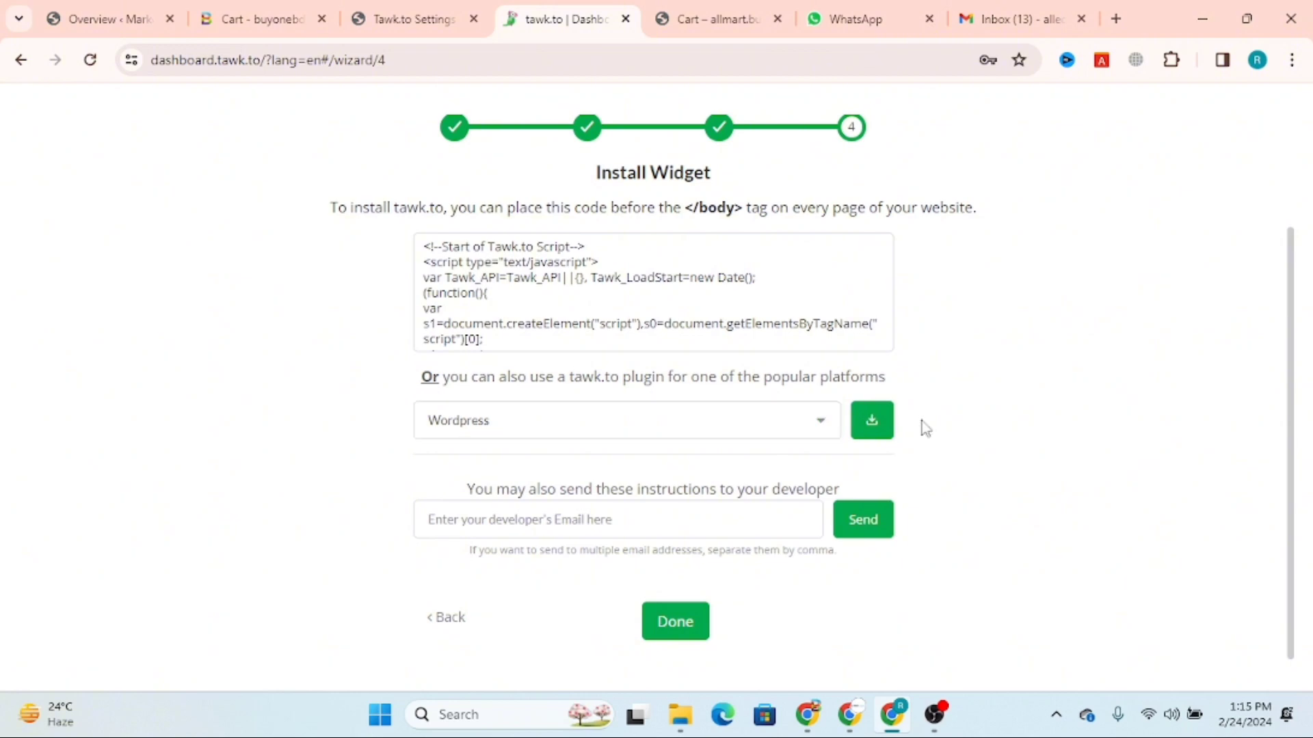
pyautogui.click(674, 625)
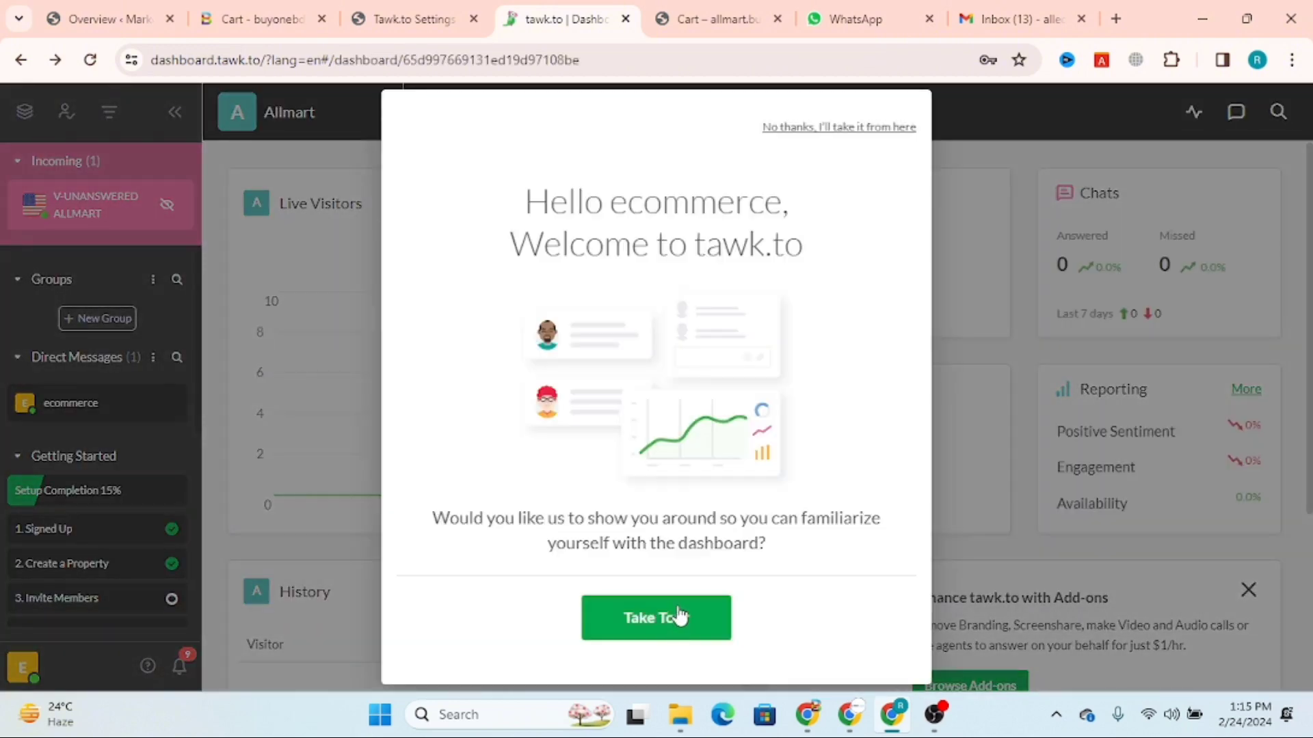
# Step: Go through the tawk.to dashboard tour from start to finish
pyautogui.click(641, 614)
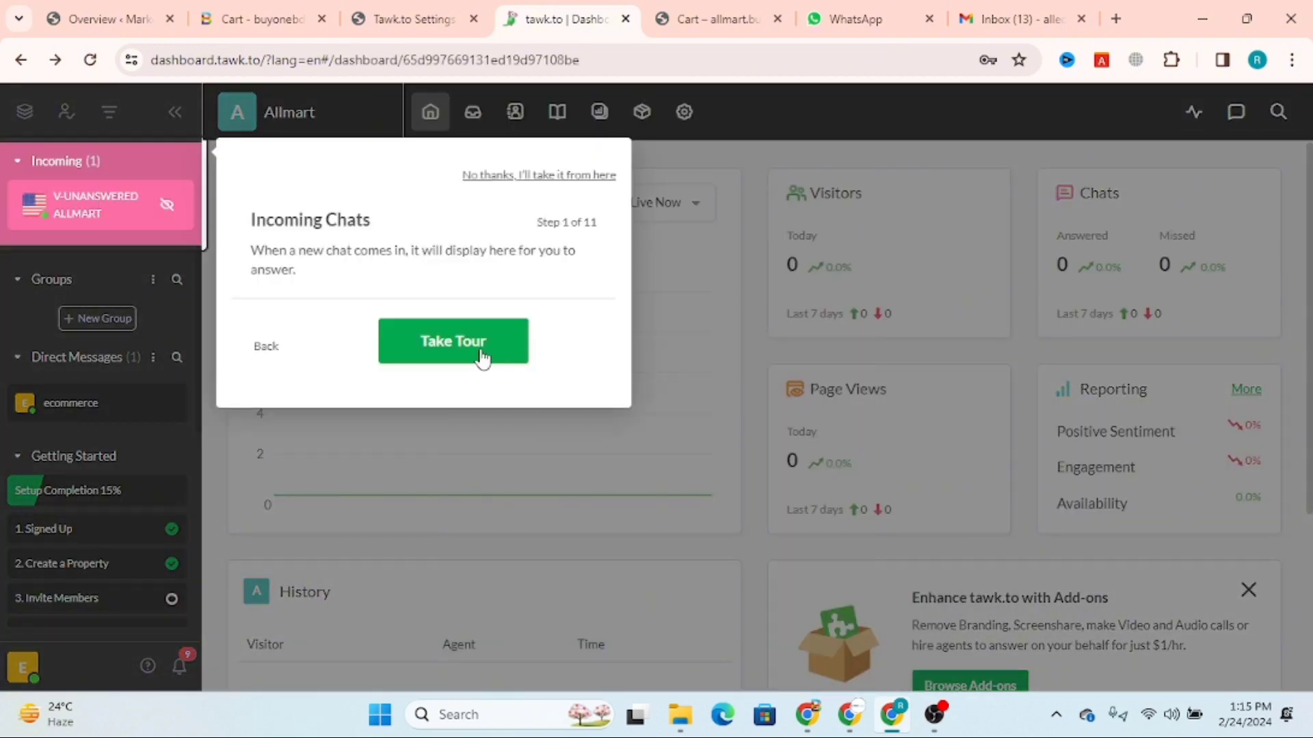
pyautogui.click(480, 350)
pyautogui.click(528, 594)
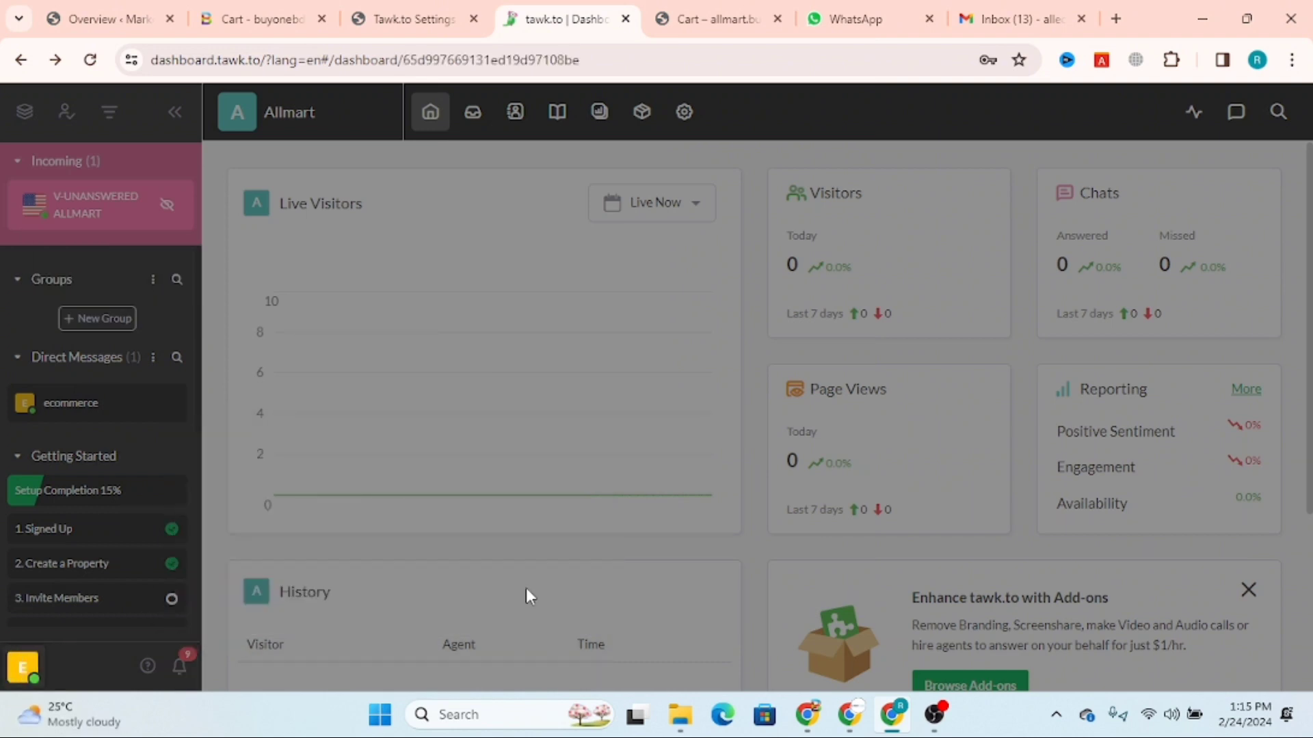
pyautogui.click(402, 595)
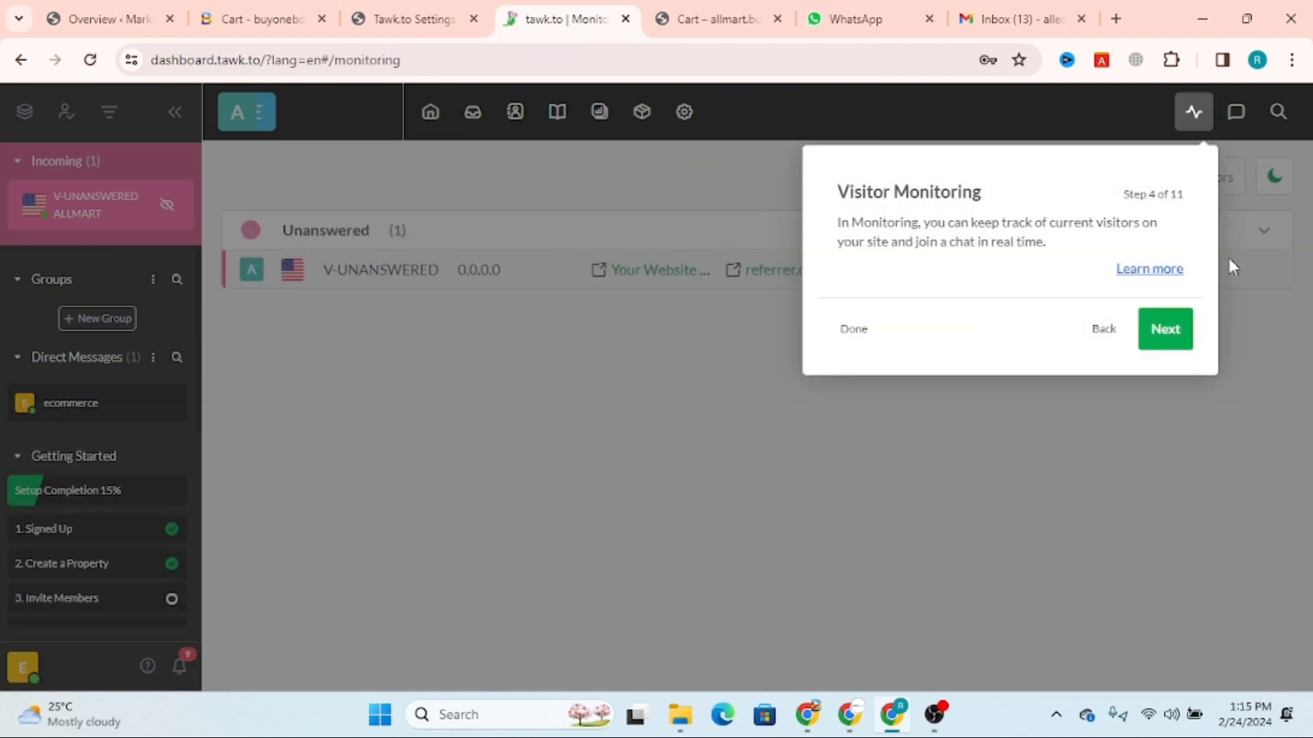
pyautogui.click(1179, 338)
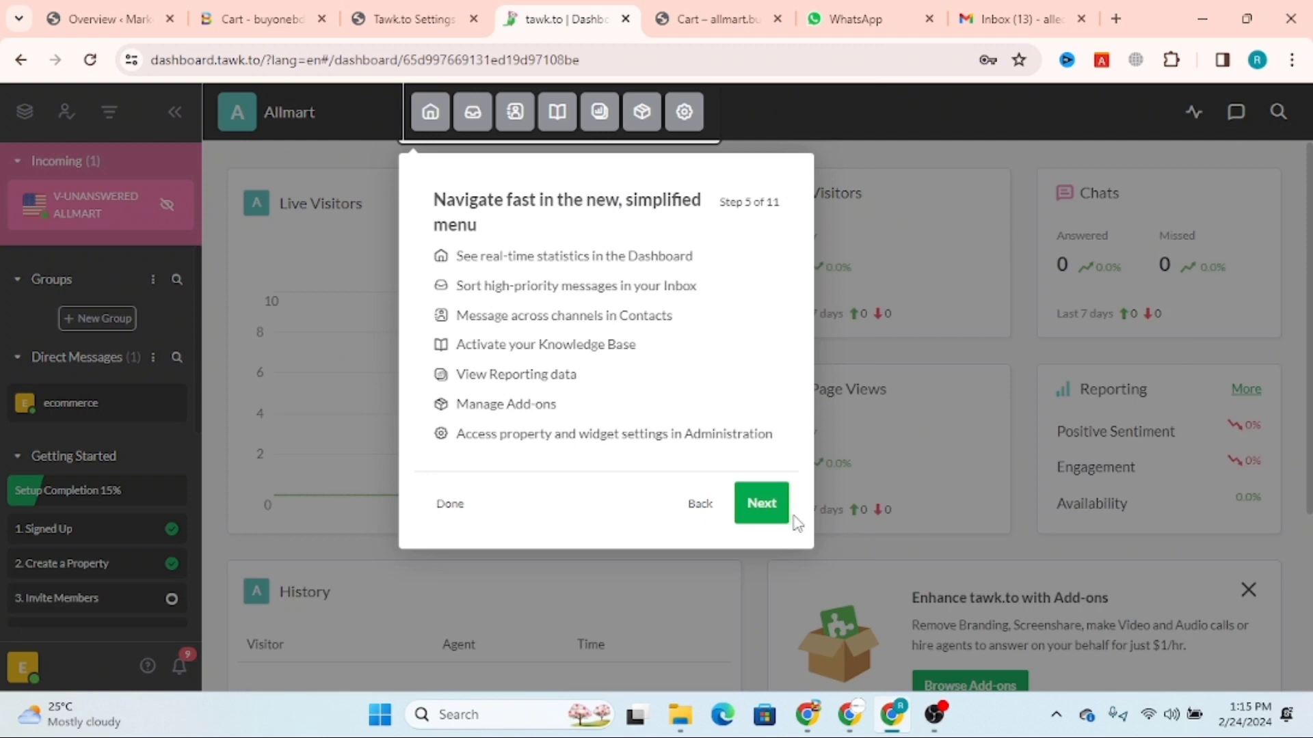
pyautogui.click(765, 508)
pyautogui.click(823, 305)
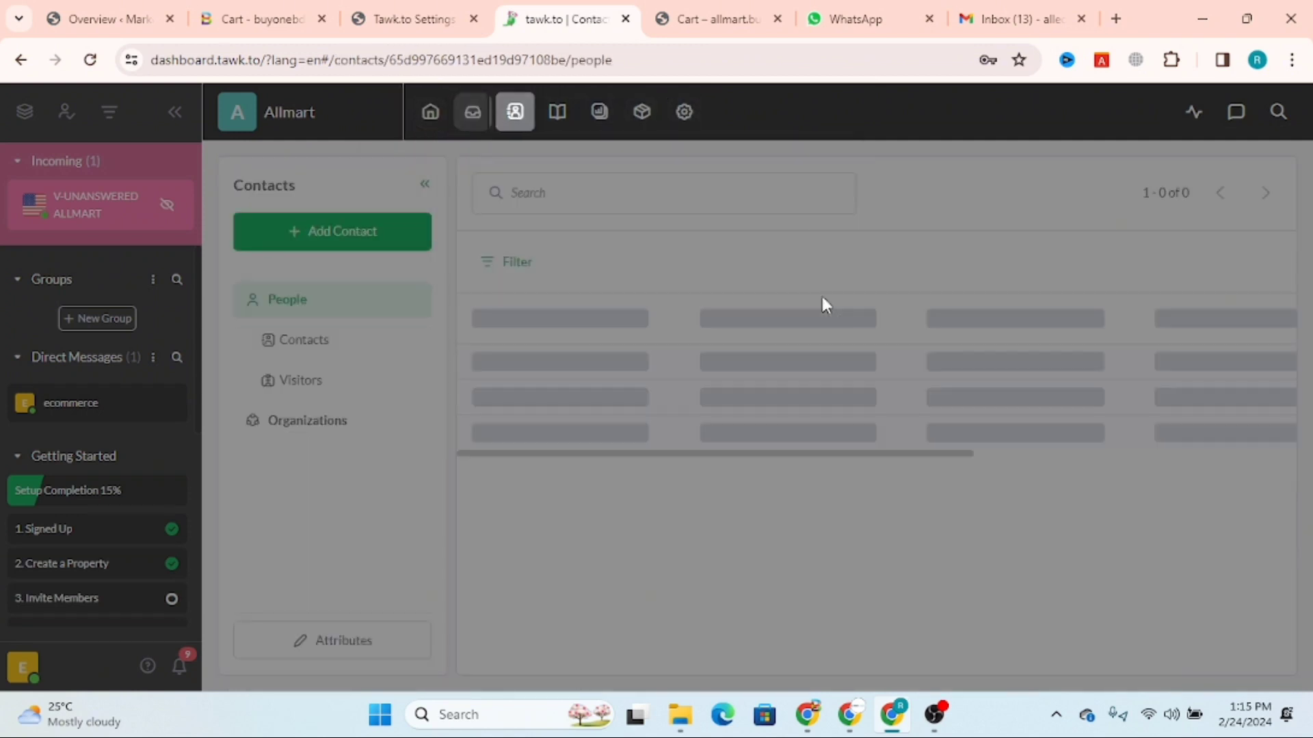
pyautogui.click(841, 343)
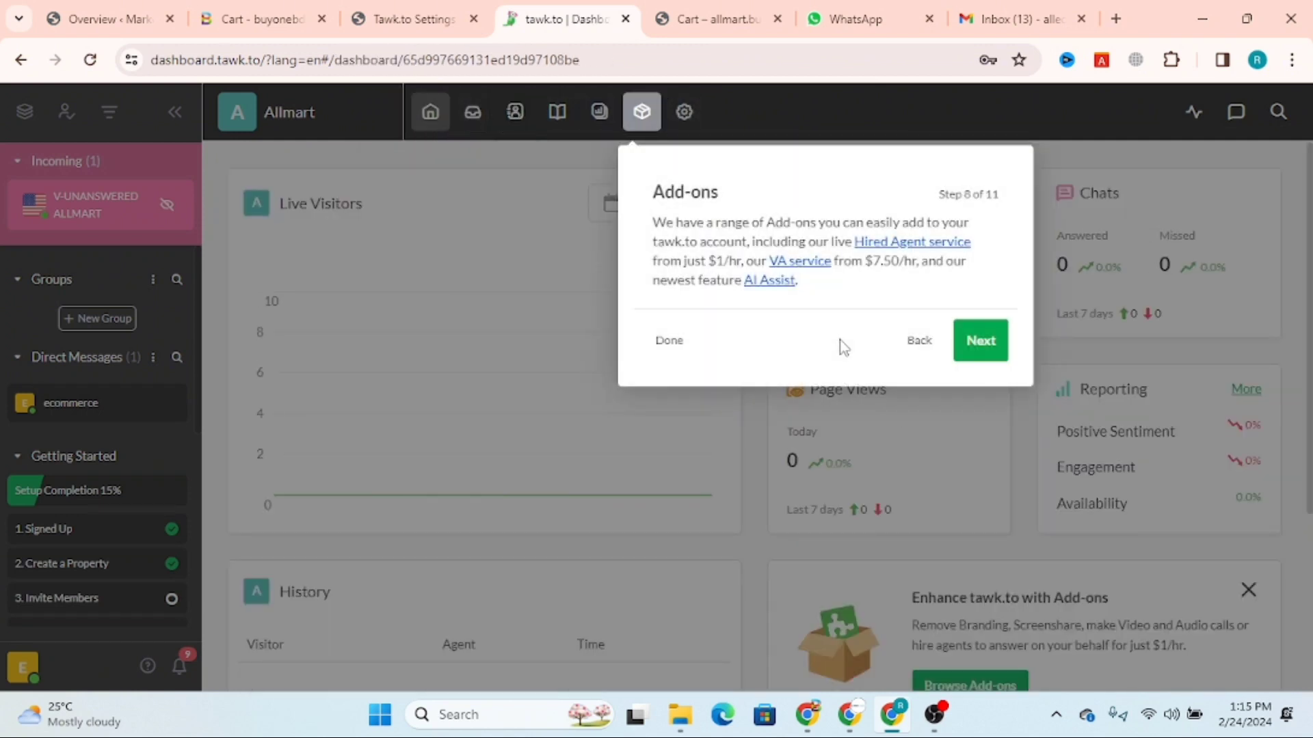
pyautogui.click(972, 342)
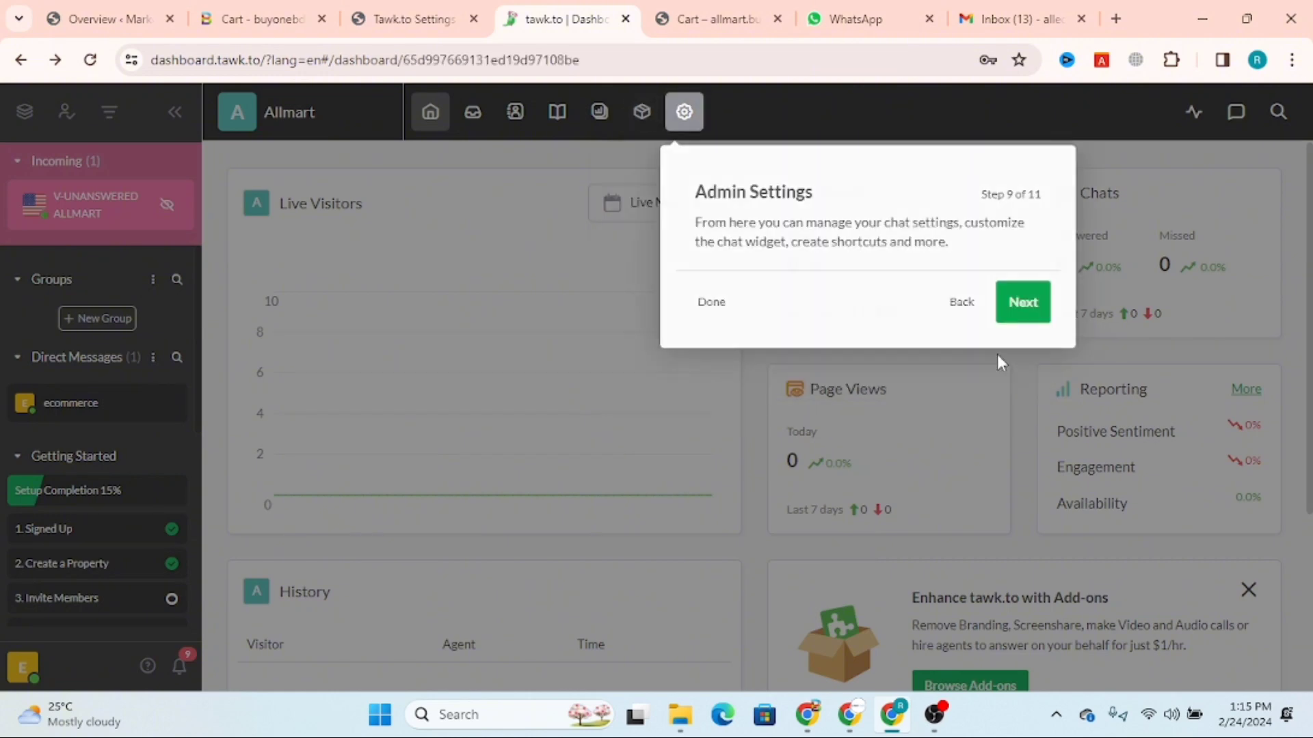
pyautogui.click(1023, 310)
pyautogui.click(815, 578)
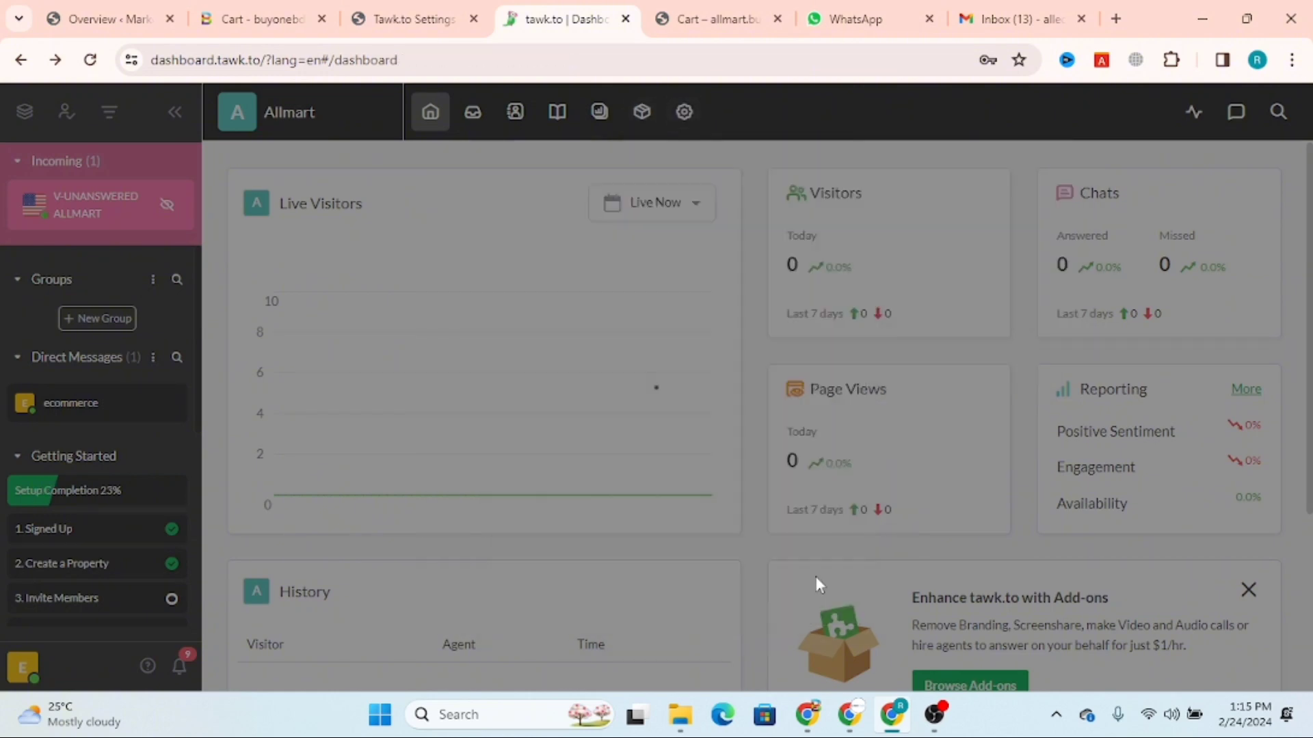
pyautogui.click(814, 590)
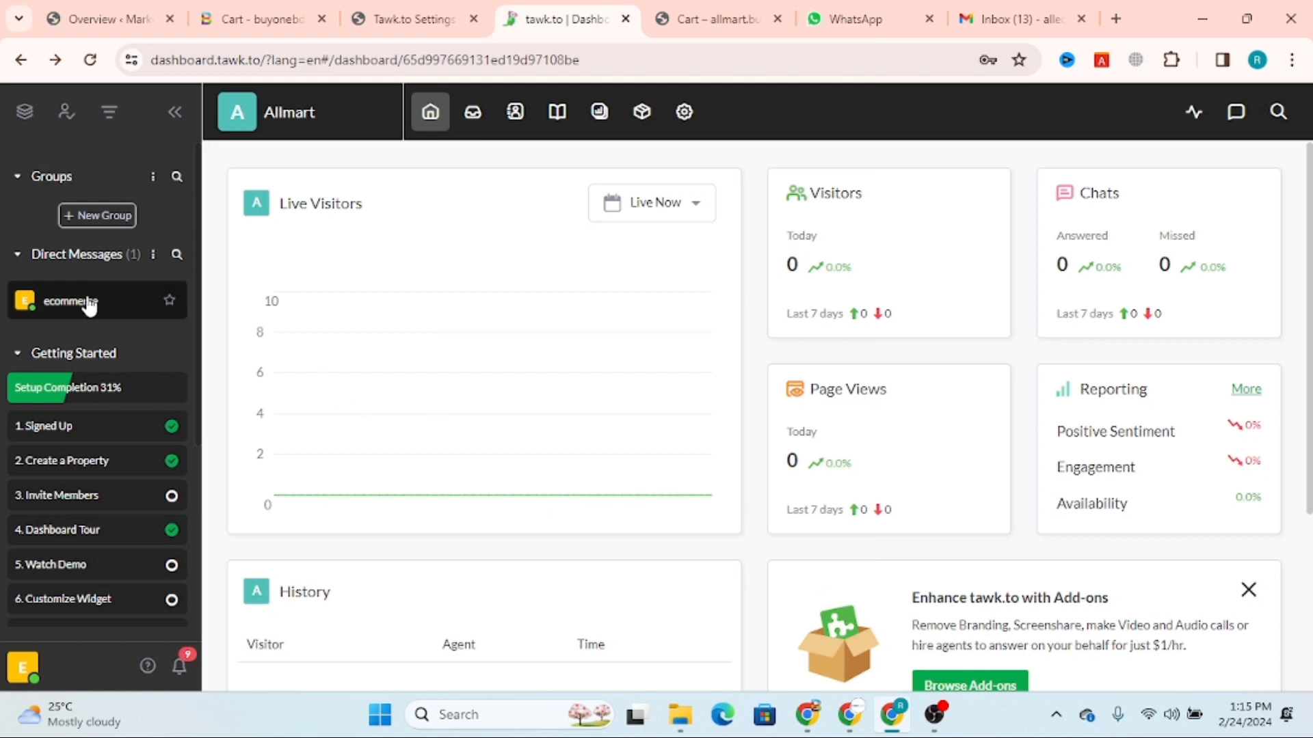
# Step: Log in to the tawk.to plugin settings with the account e-mail and password
pyautogui.click(725, 2)
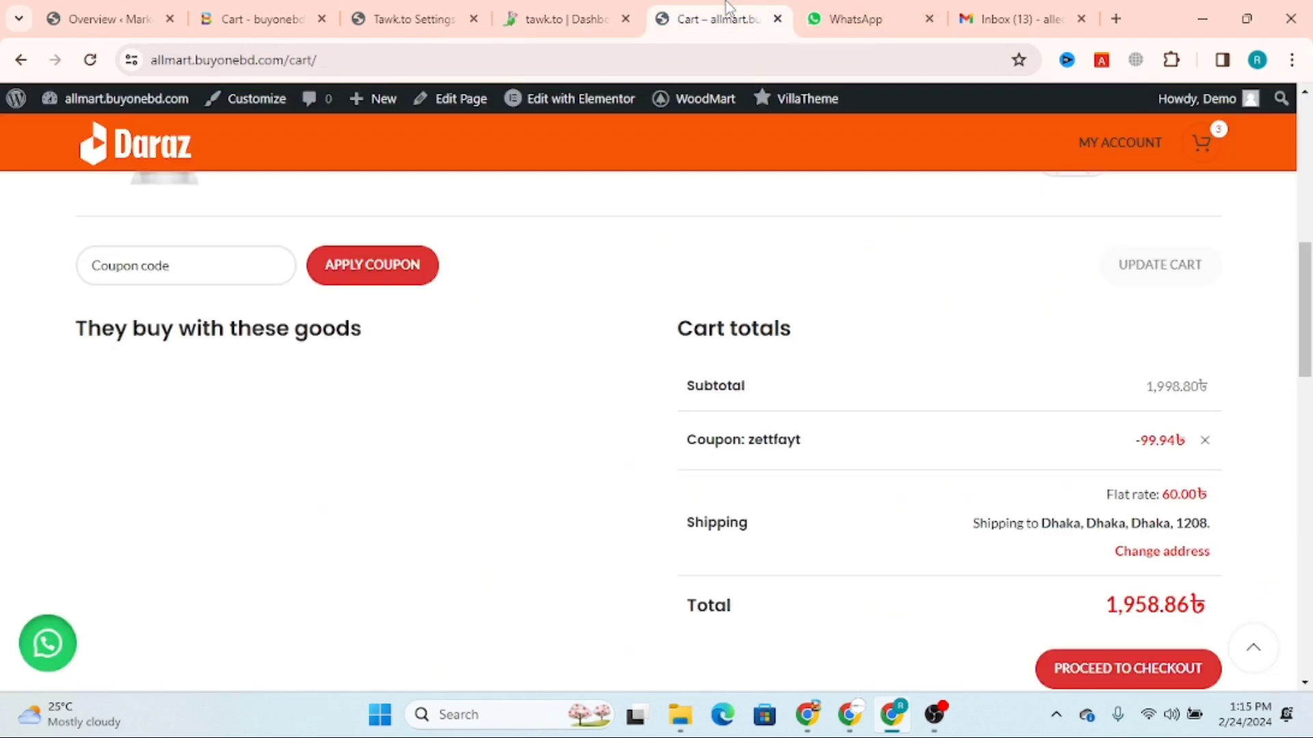
pyautogui.click(431, 5)
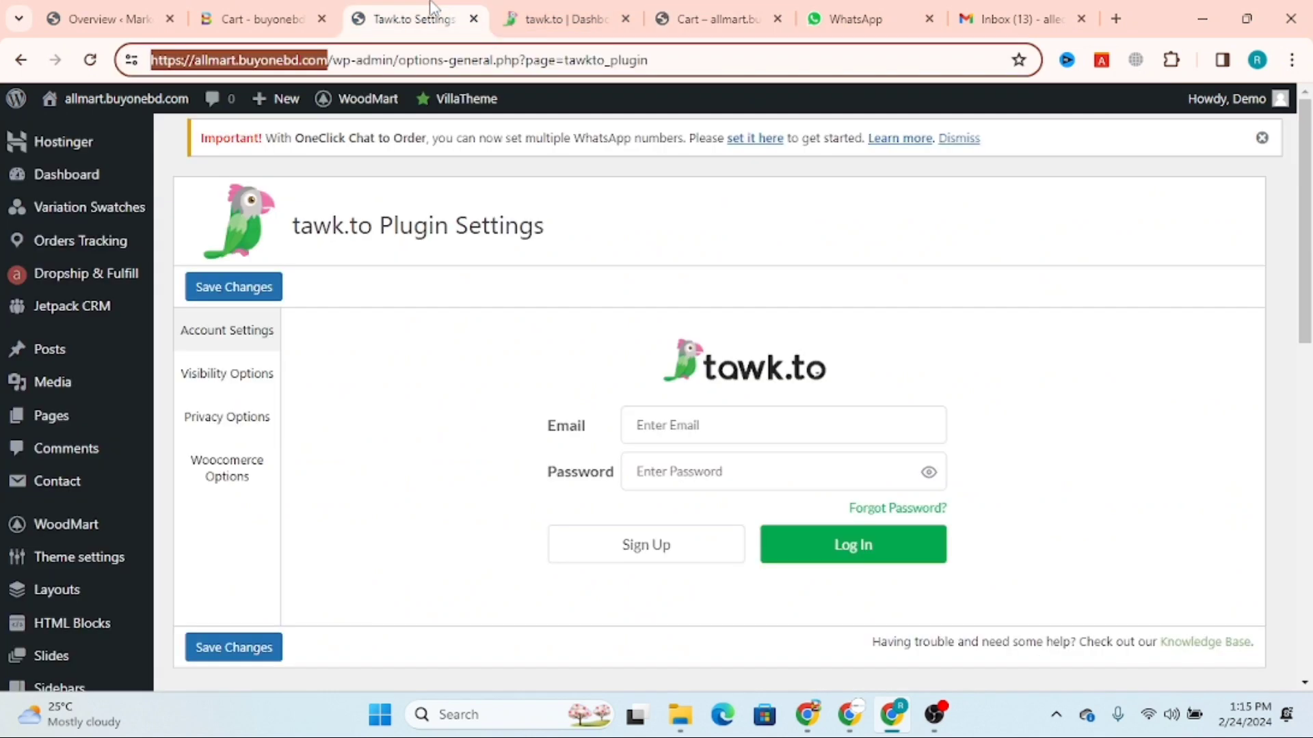
pyautogui.click(728, 432)
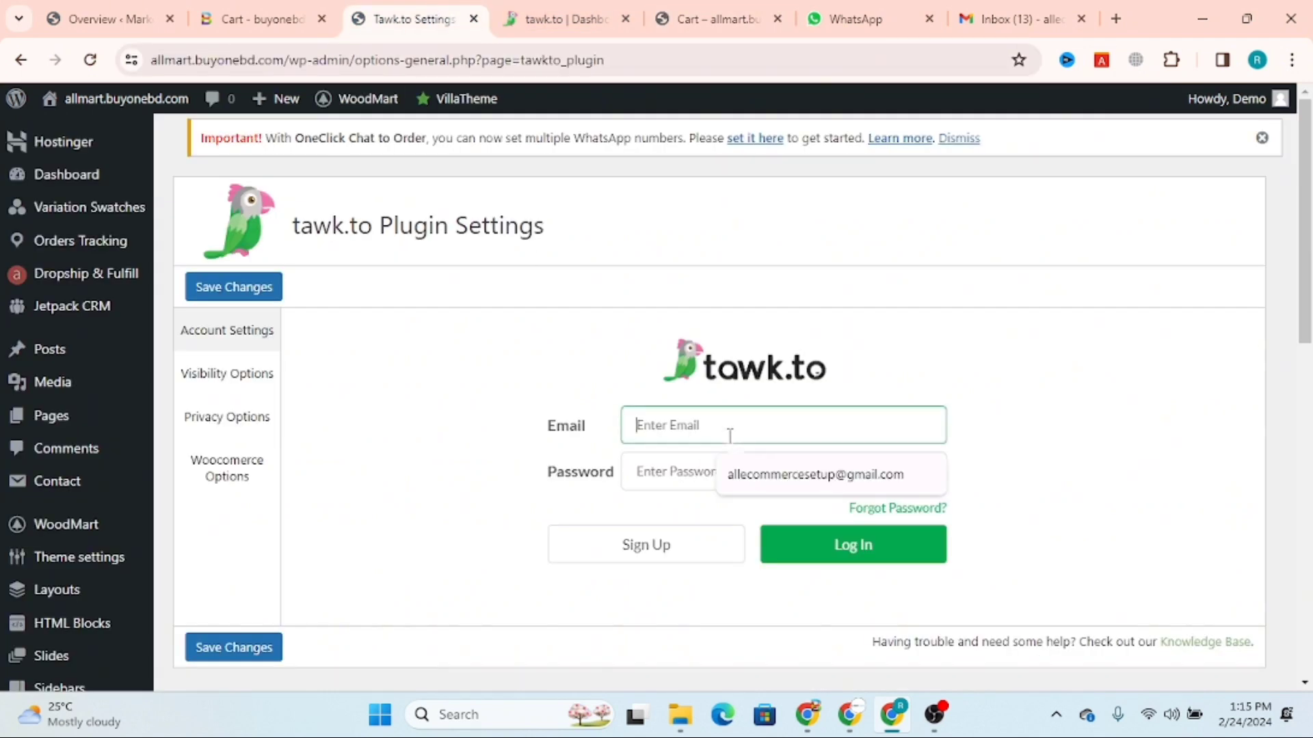
pyautogui.click(789, 480)
pyautogui.click(677, 477)
pyautogui.write('•')
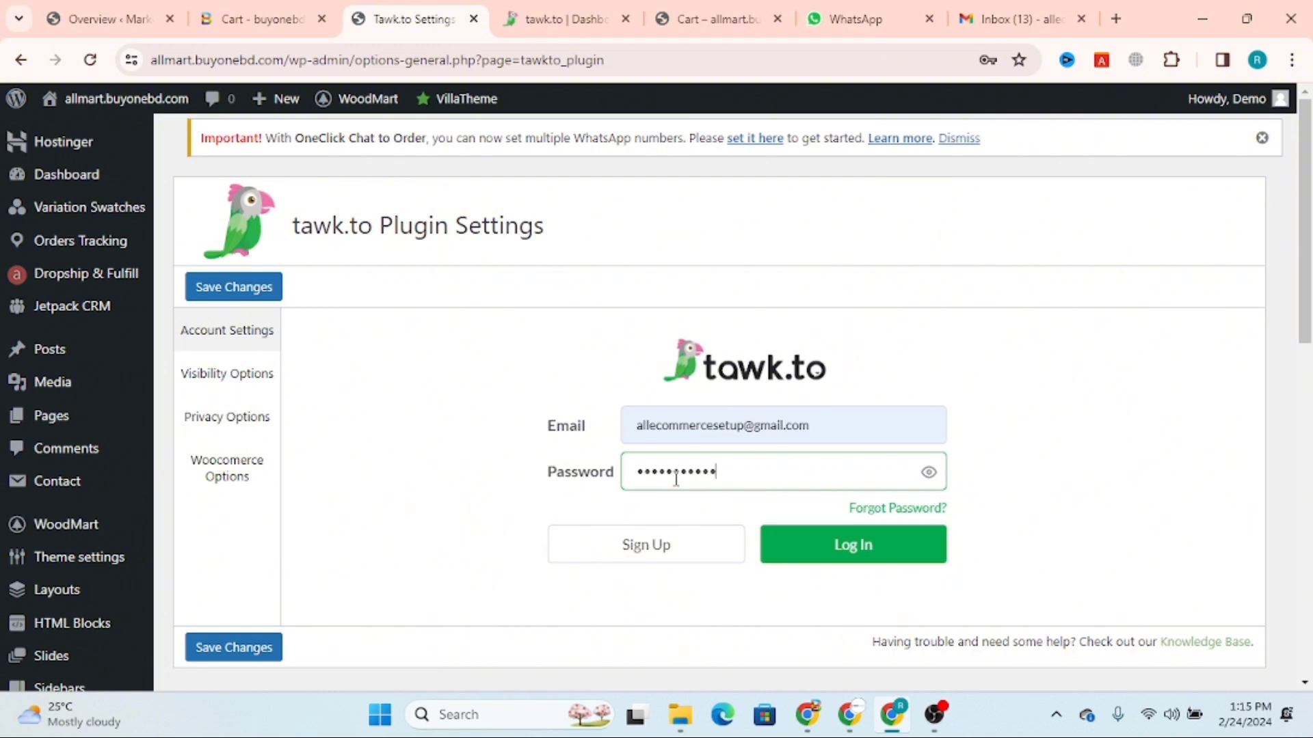
pyautogui.click(877, 555)
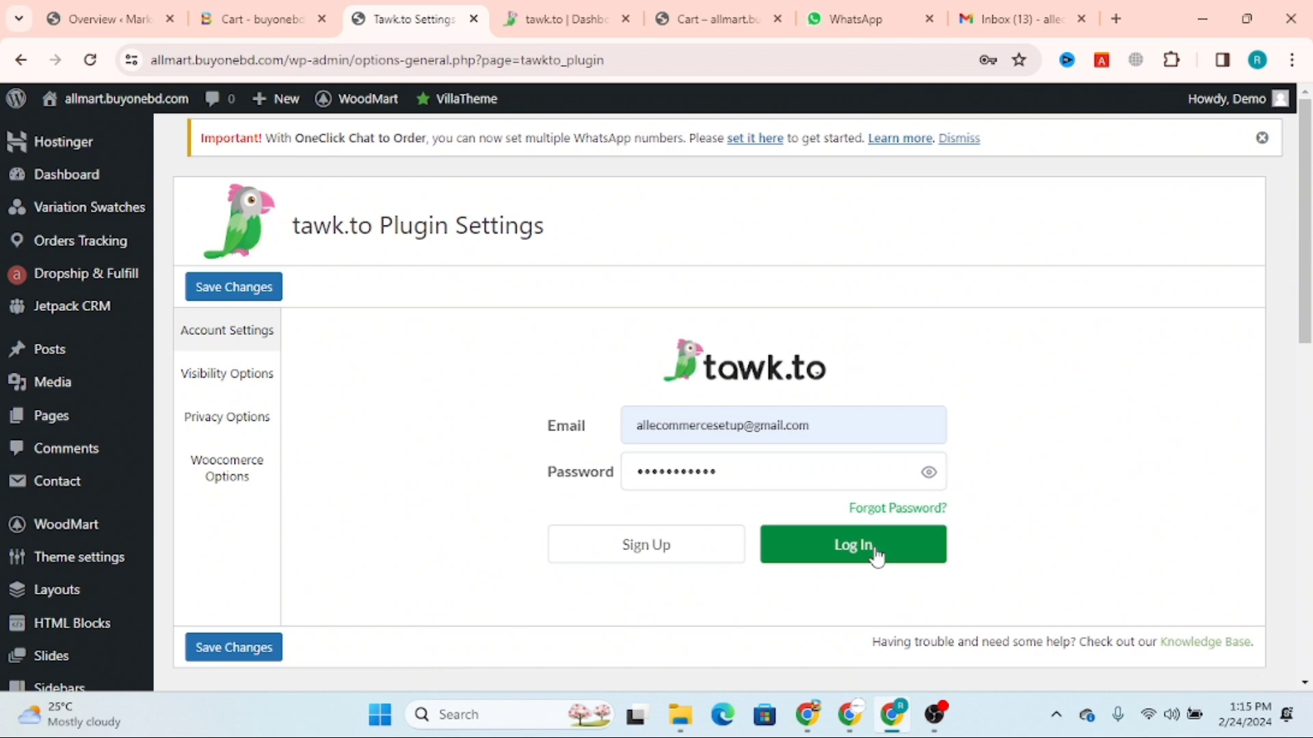
# Step: Select the Allmart property and Allmart widget, apply the selected widget, and save the plugin settings
pyautogui.click(915, 375)
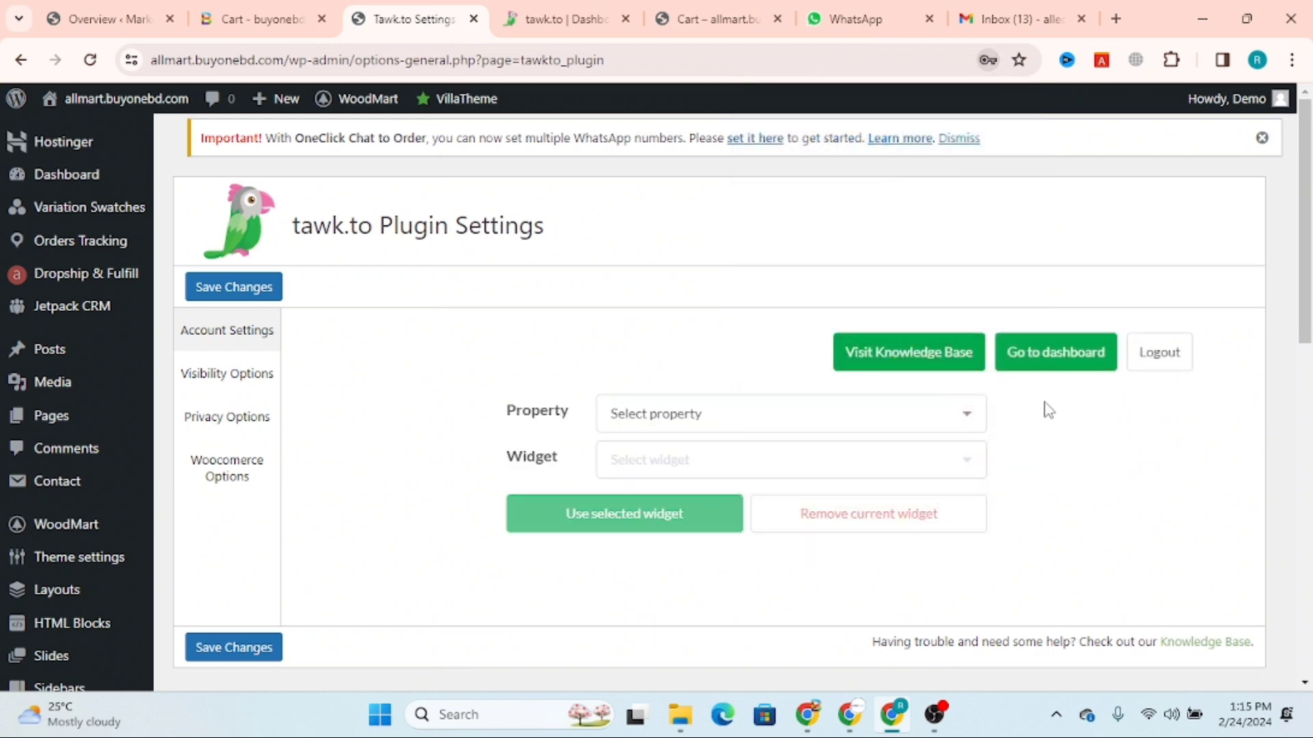
pyautogui.click(798, 426)
pyautogui.click(744, 467)
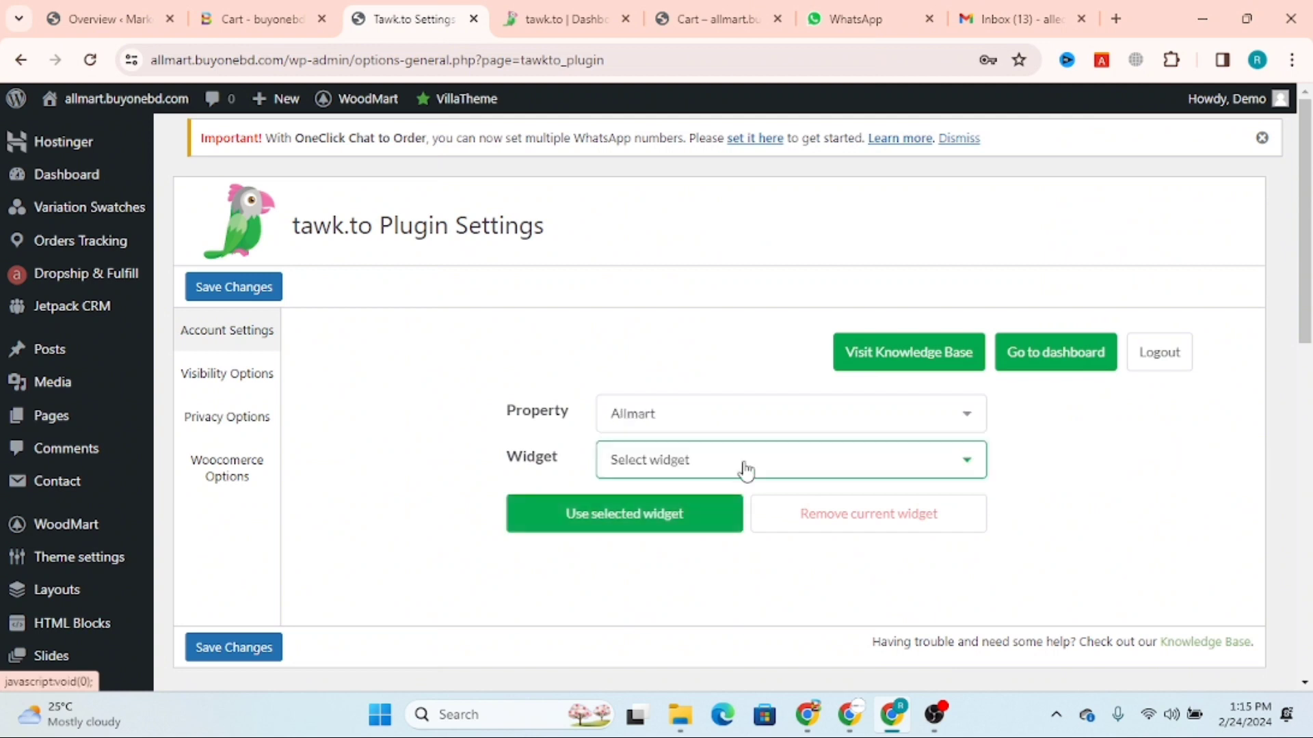
pyautogui.click(703, 462)
pyautogui.click(692, 502)
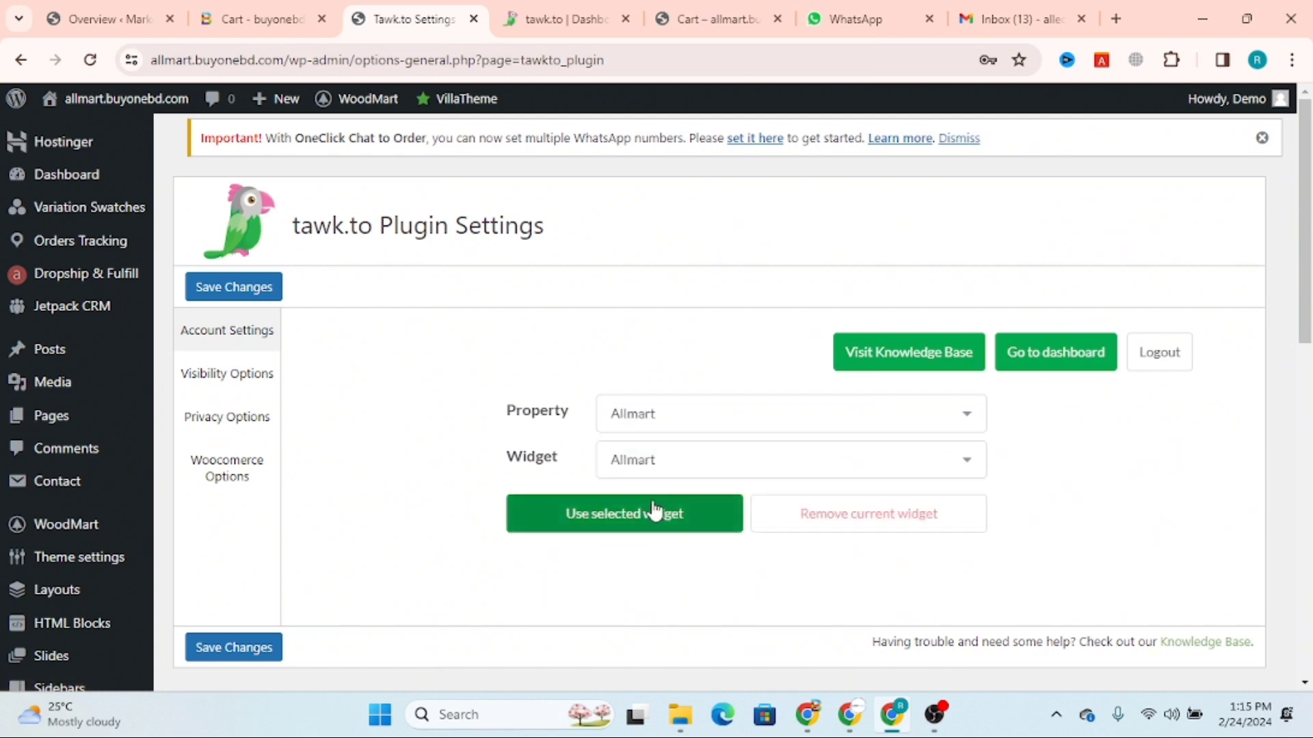
pyautogui.click(654, 525)
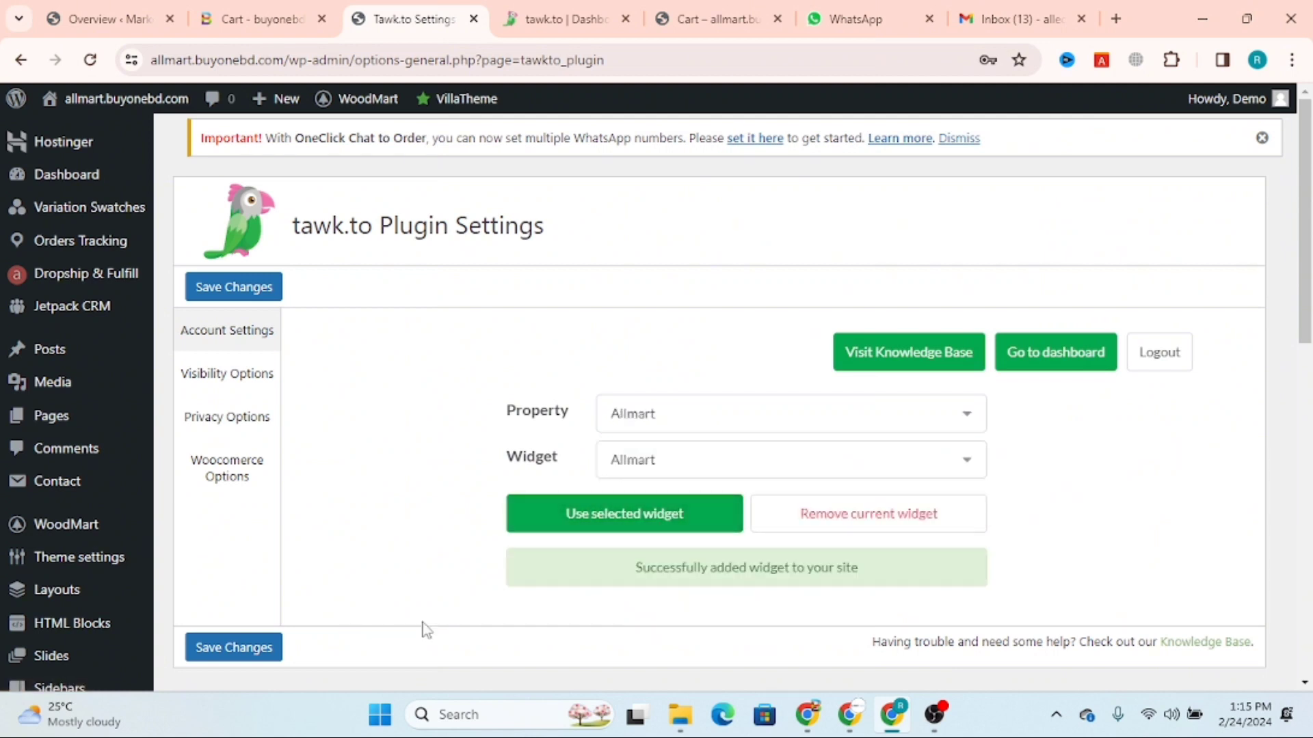
pyautogui.click(238, 655)
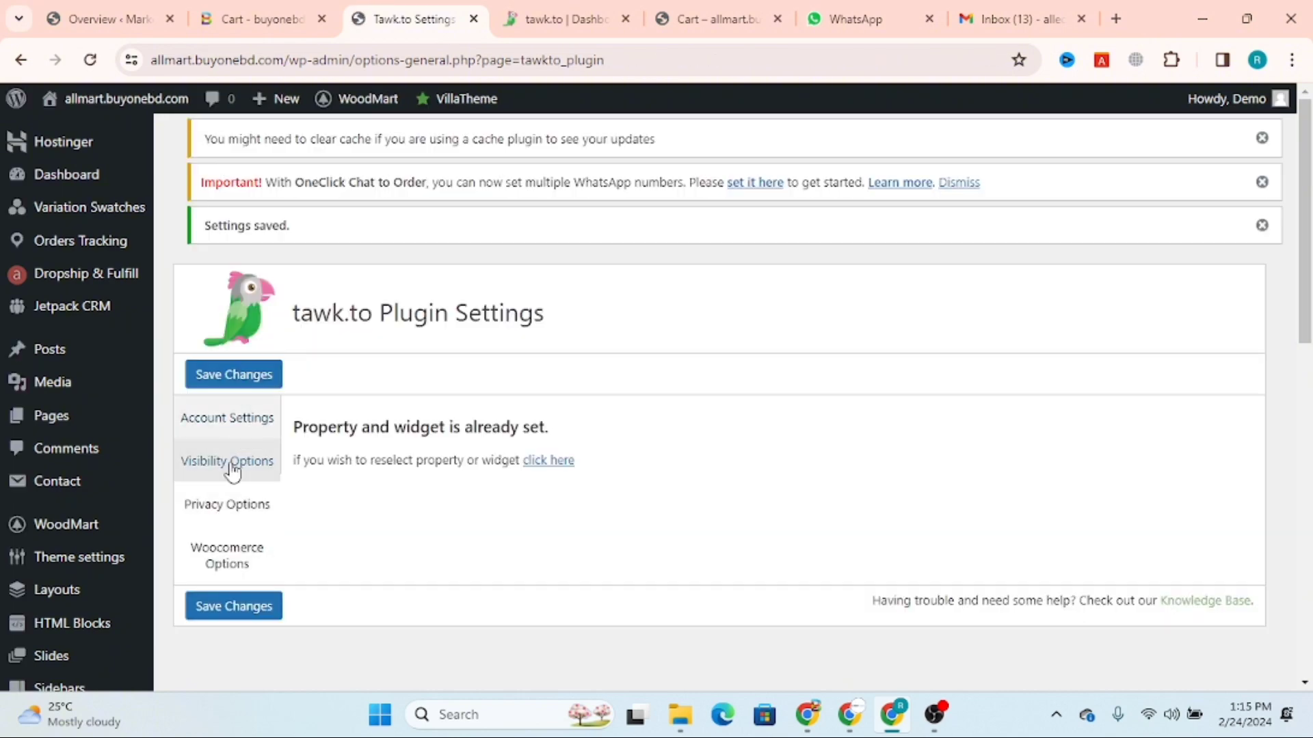
# Step: Examine the widget's visibility options, including the URL exclusion setting
pyautogui.click(230, 462)
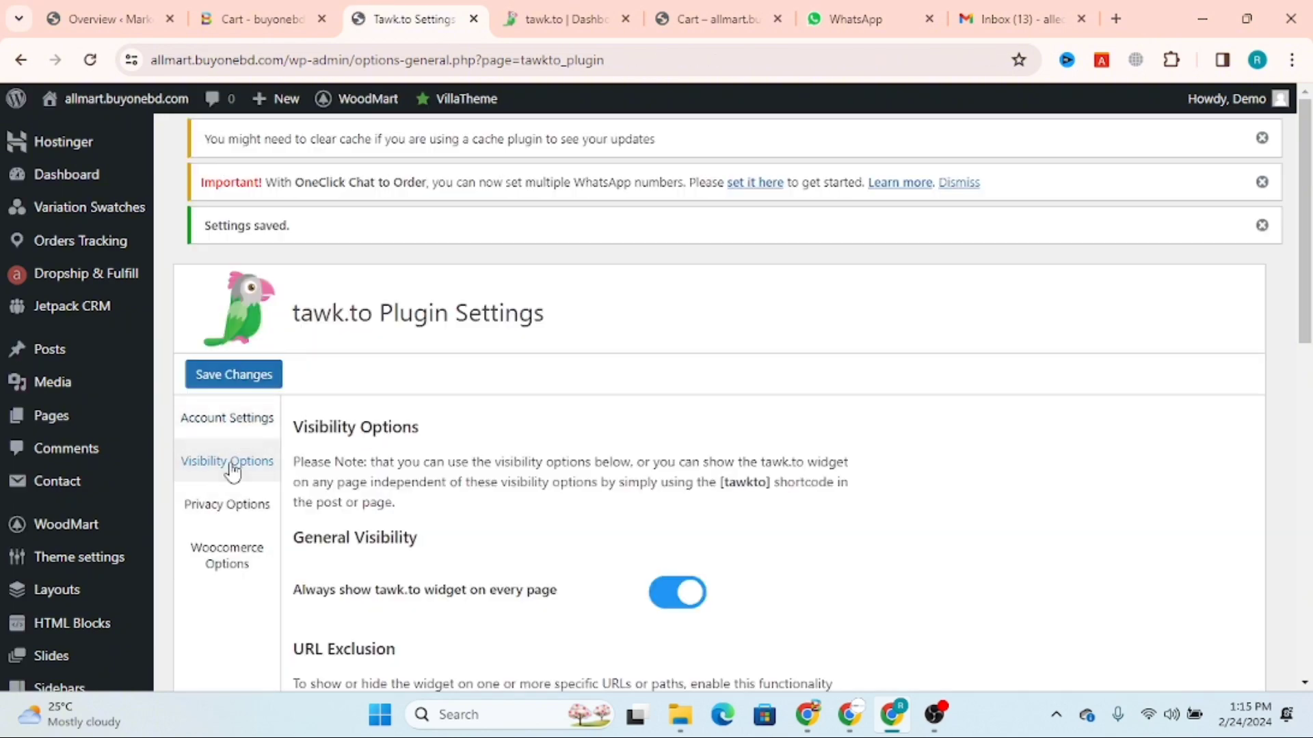
pyautogui.scroll(-5, 777, 572)
pyautogui.click(676, 403)
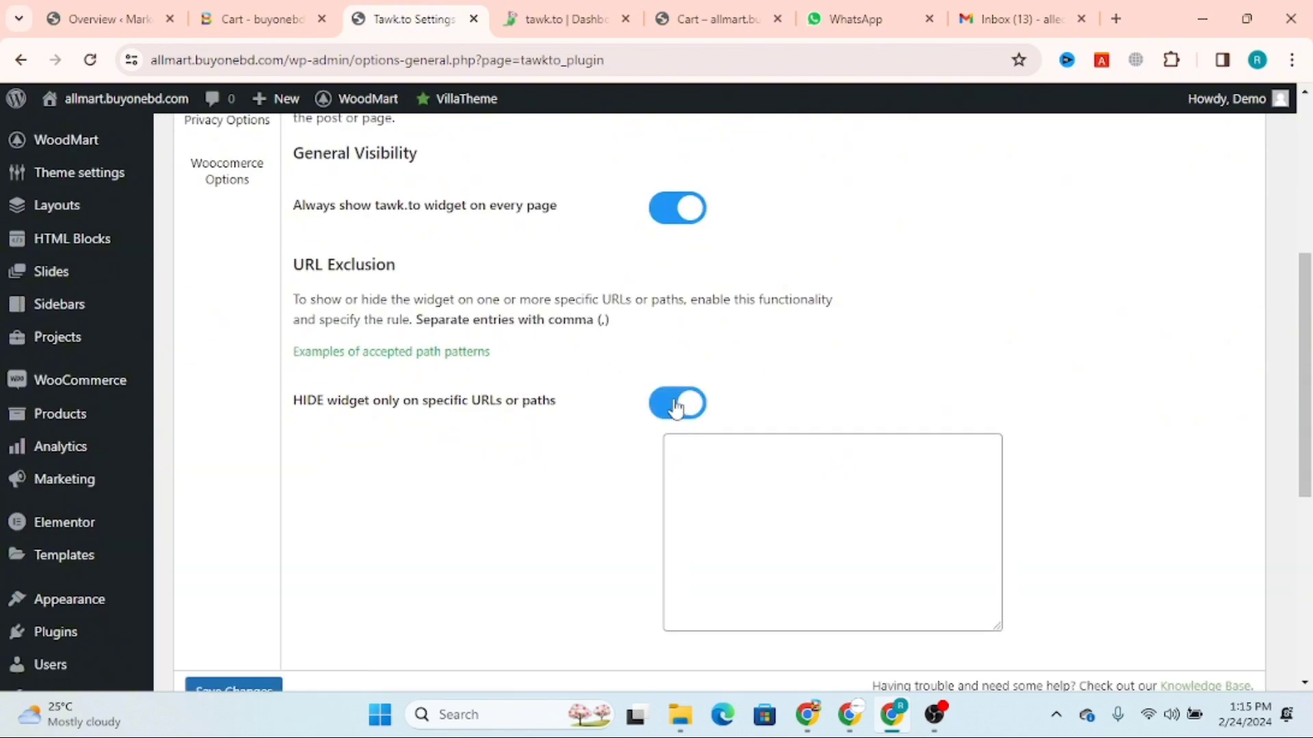
pyautogui.click(682, 404)
pyautogui.scroll(4, 503, 472)
# Step: Enable the widget on single product and product tag pages in the WooCommerce options and save the changes
pyautogui.click(237, 404)
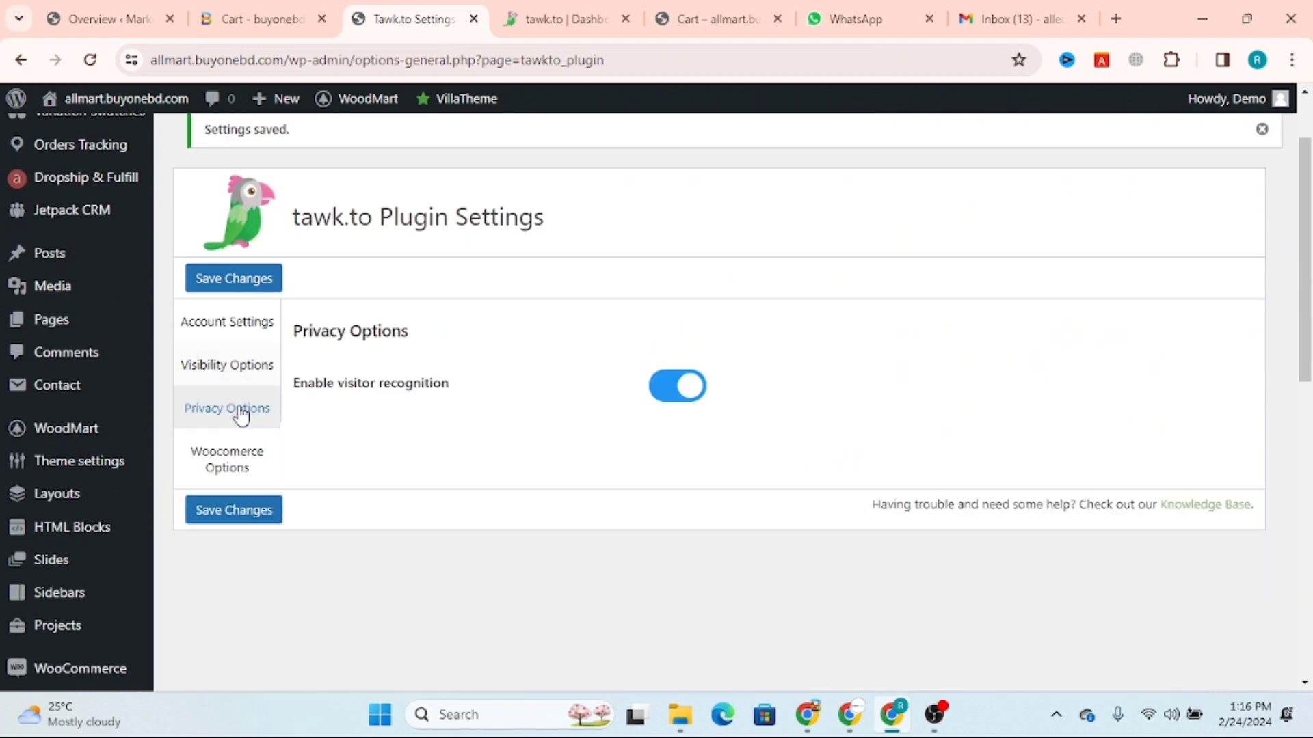
pyautogui.click(227, 459)
pyautogui.click(669, 391)
pyautogui.click(683, 468)
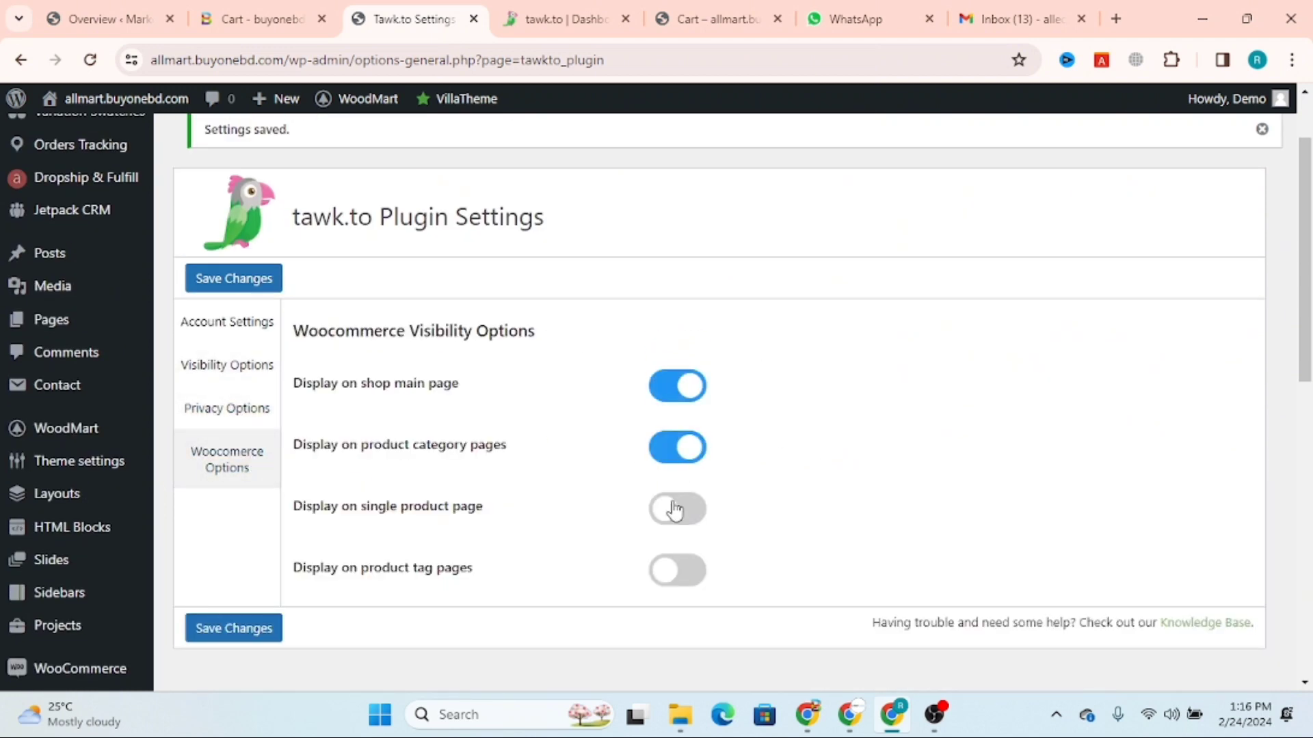
pyautogui.click(672, 510)
pyautogui.click(674, 582)
pyautogui.click(245, 633)
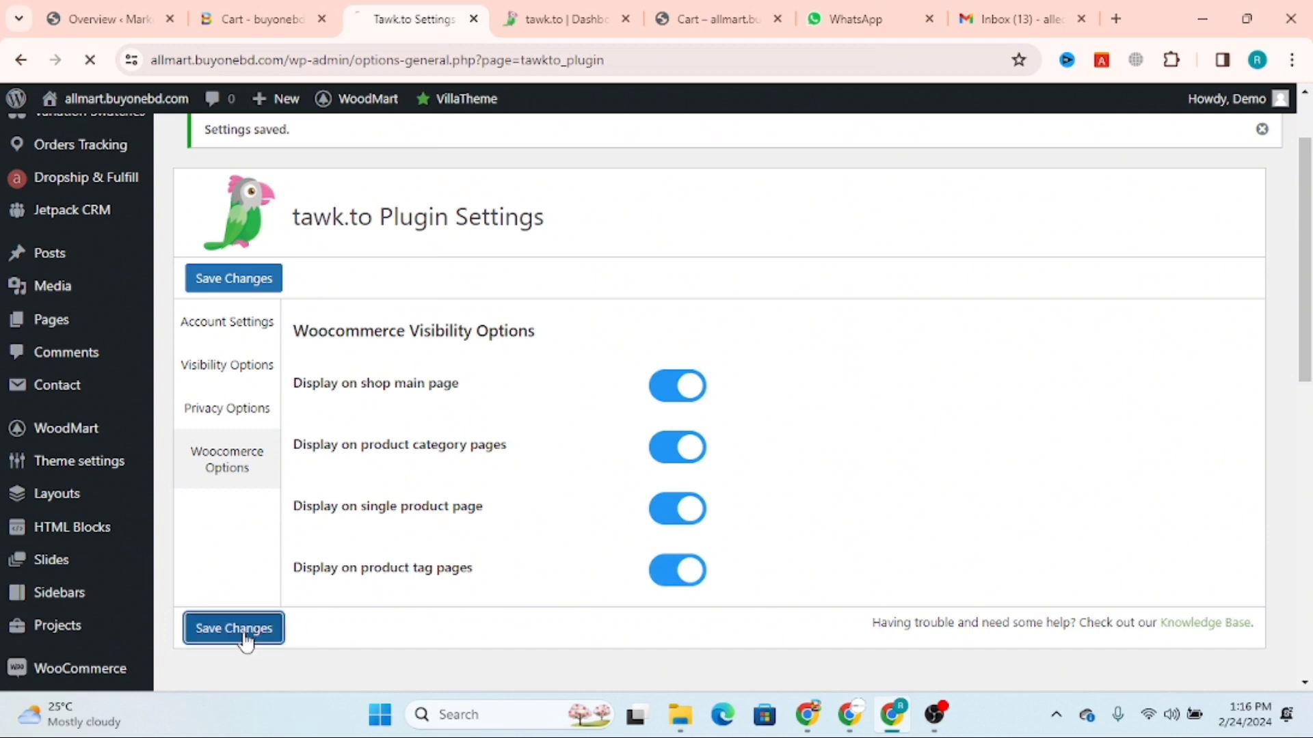
# Step: Open the store's home page and send the test message Hi through the chat widget's new conversation
pyautogui.click(557, 8)
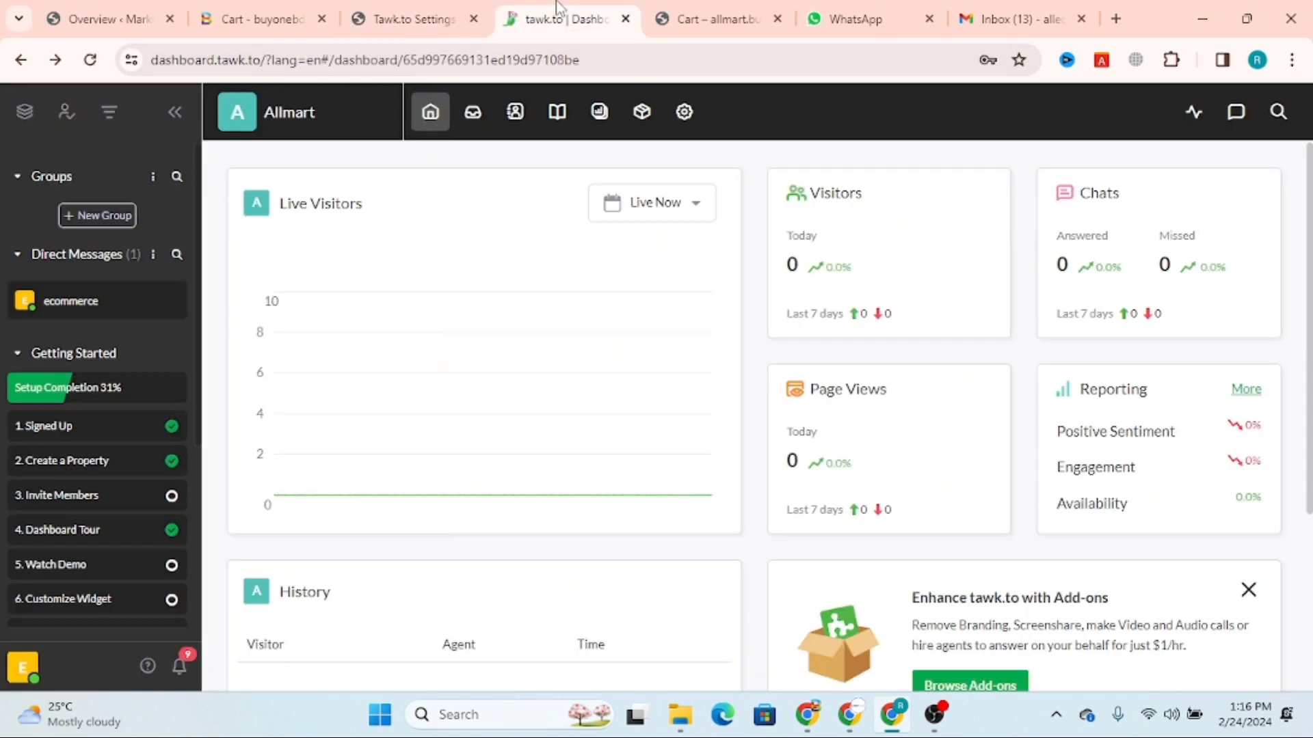
pyautogui.click(711, 18)
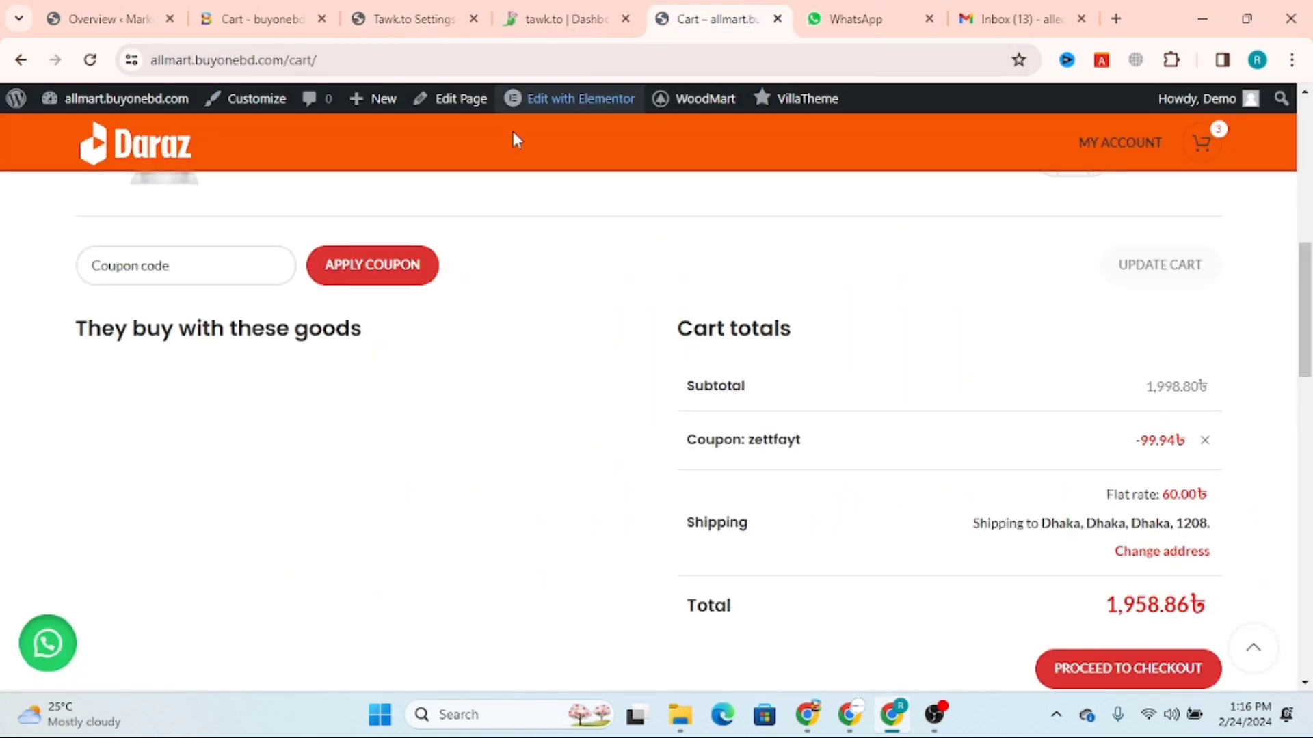
pyautogui.click(236, 148)
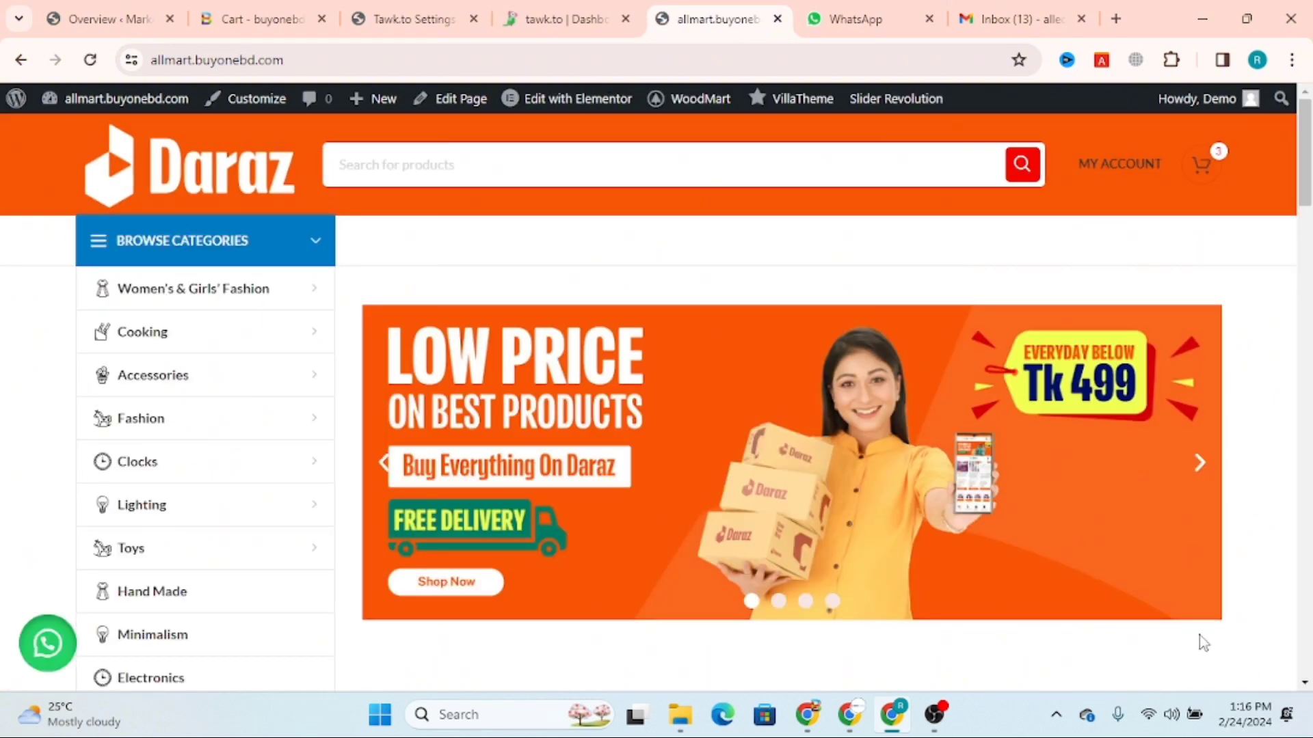
pyautogui.scroll(-15, 1202, 629)
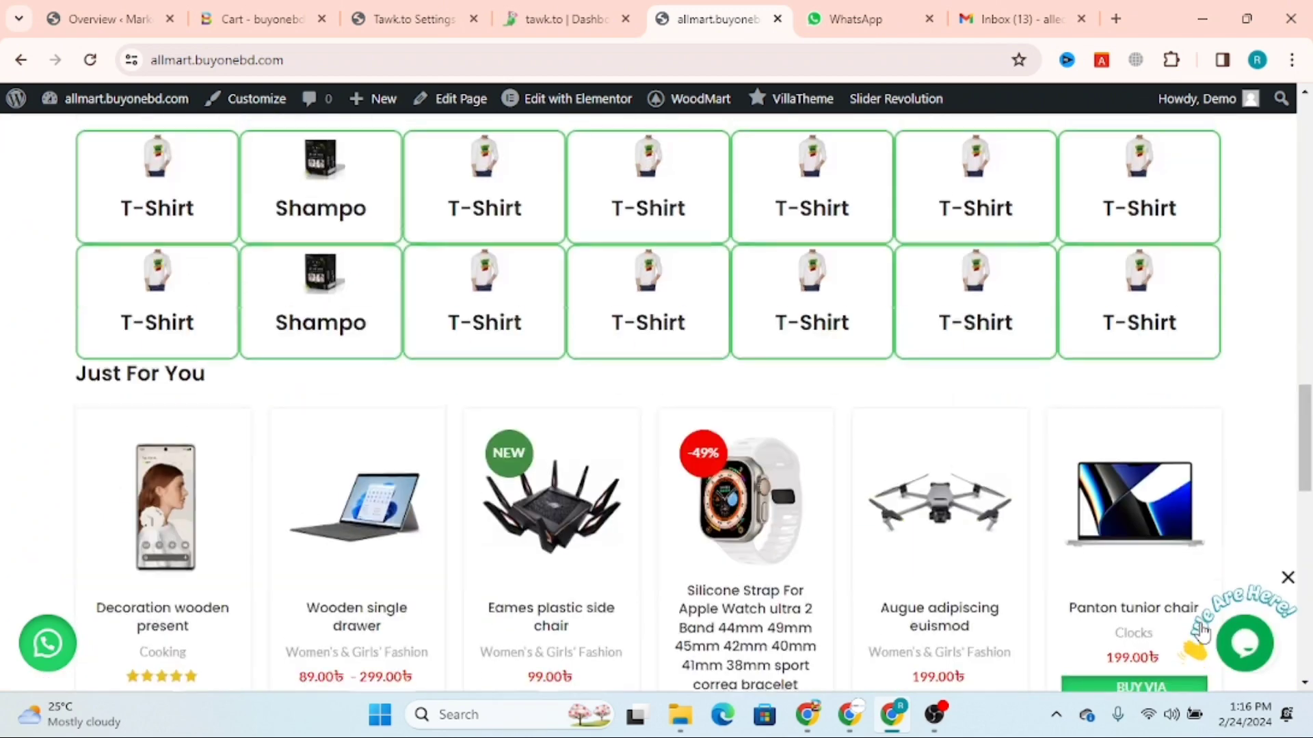
pyautogui.click(1245, 646)
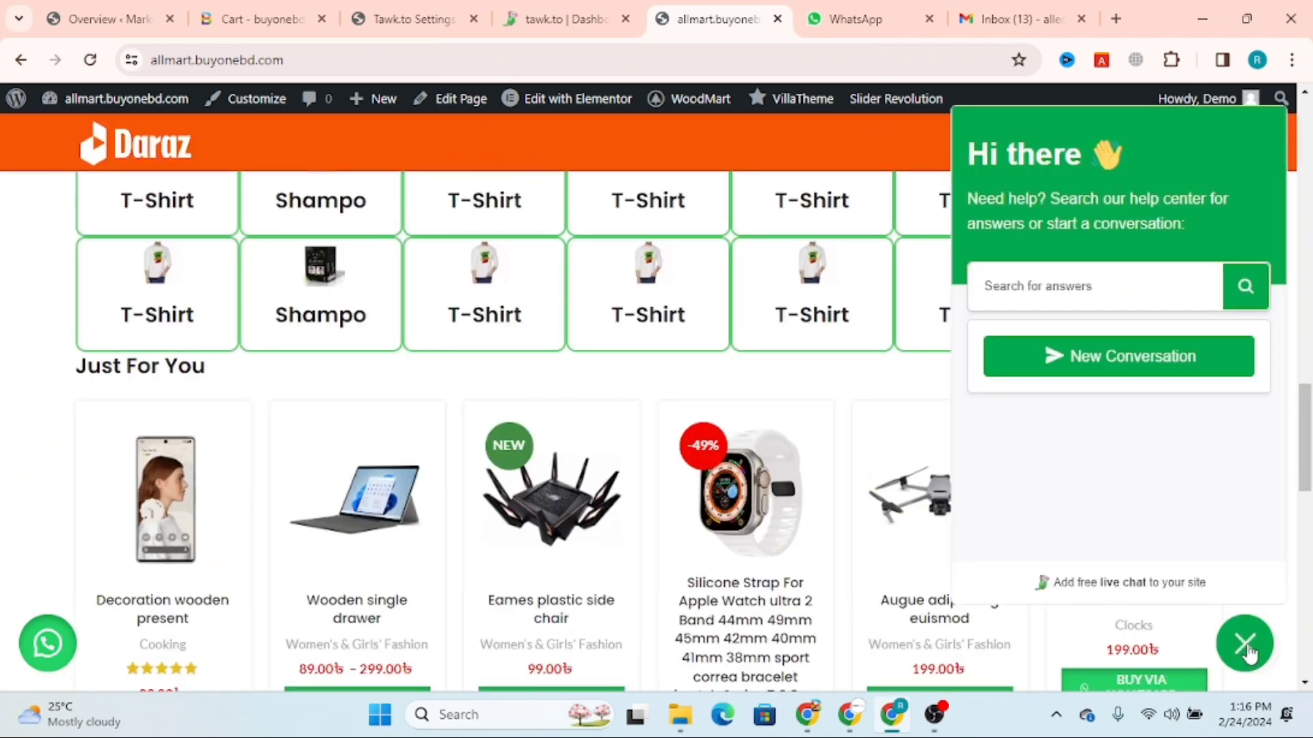
pyautogui.click(1099, 356)
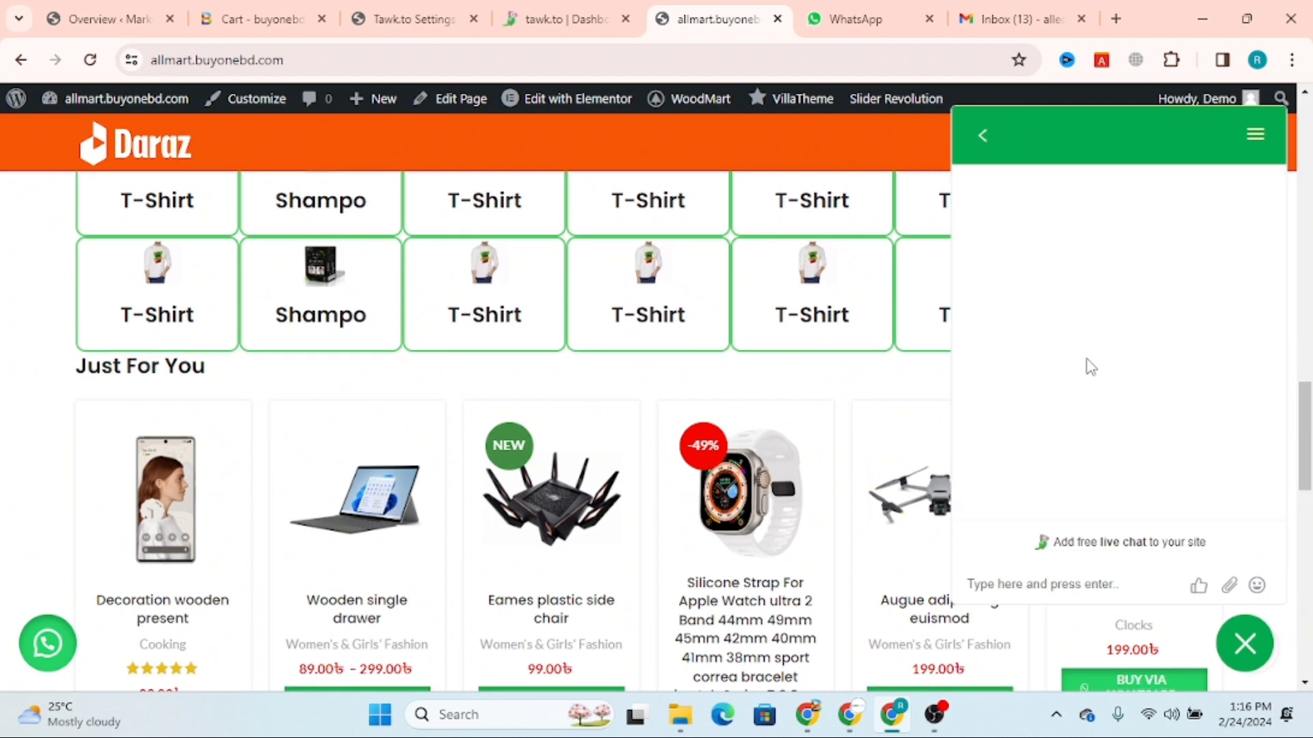
pyautogui.click(1037, 589)
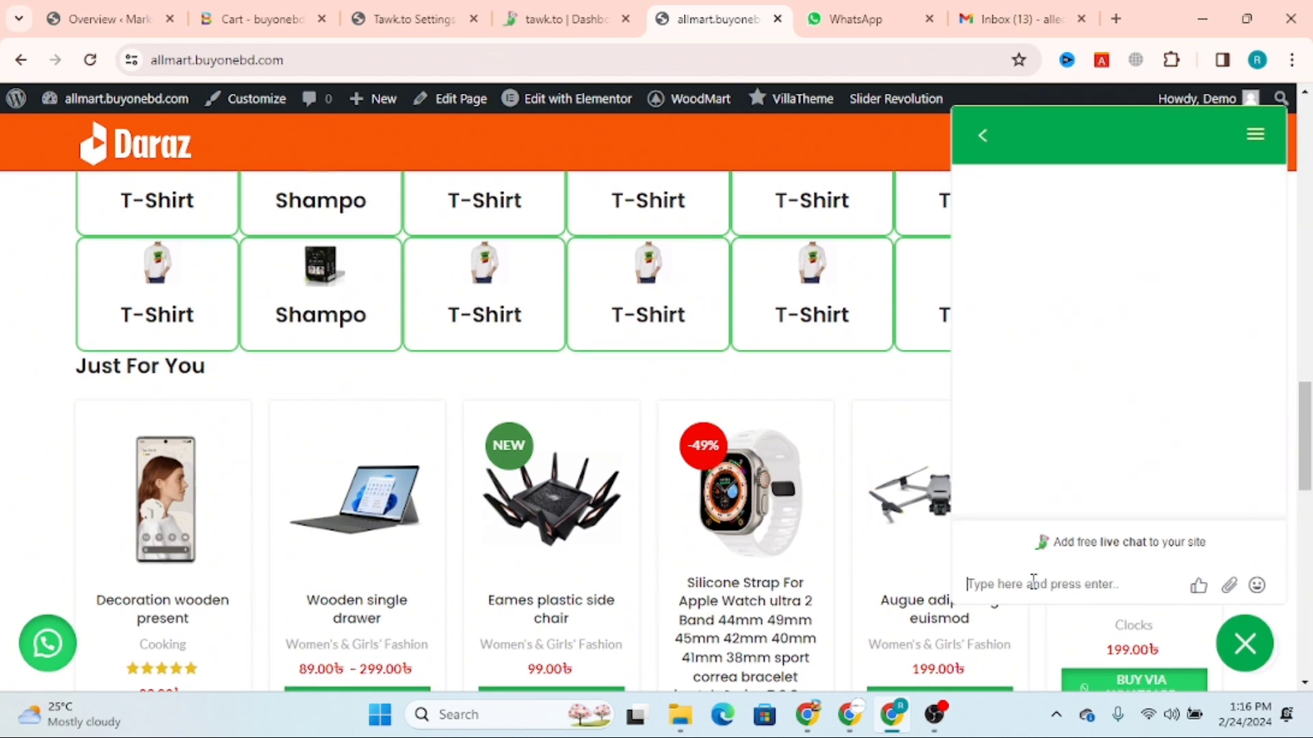
pyautogui.write('Hi')
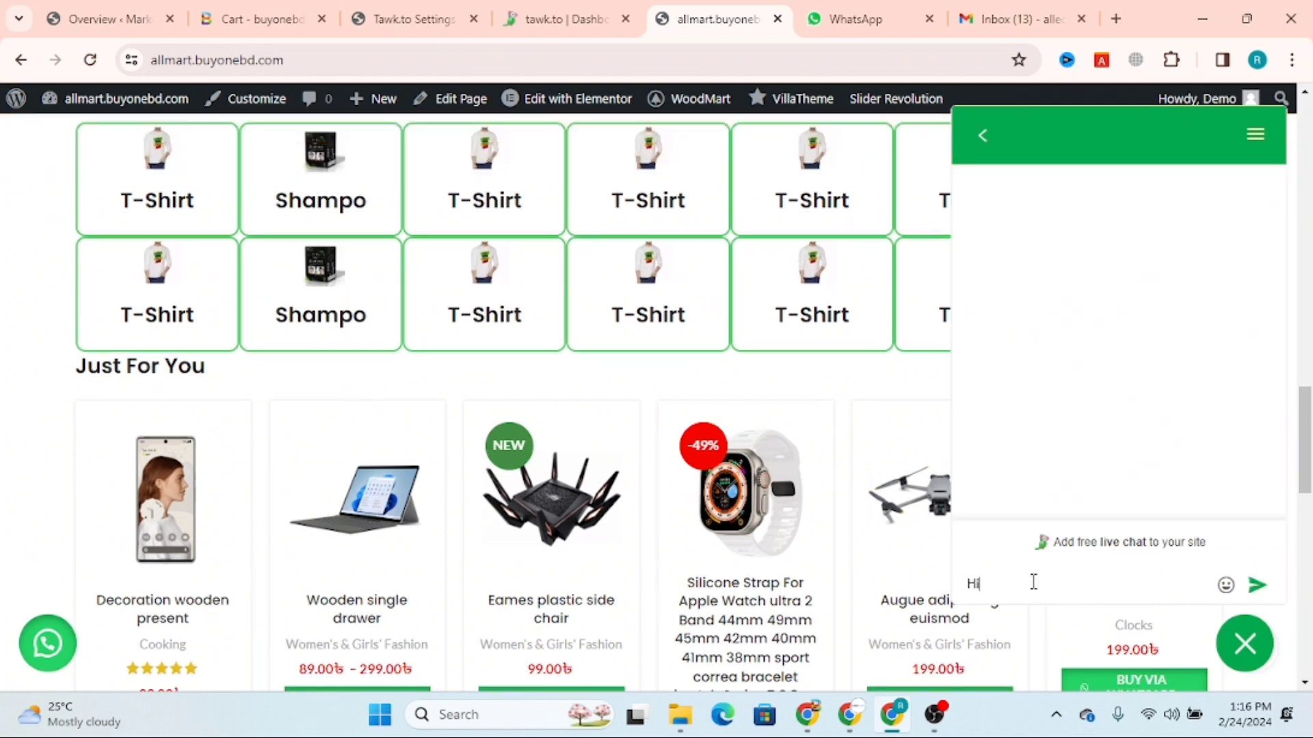
pyautogui.press('Return')
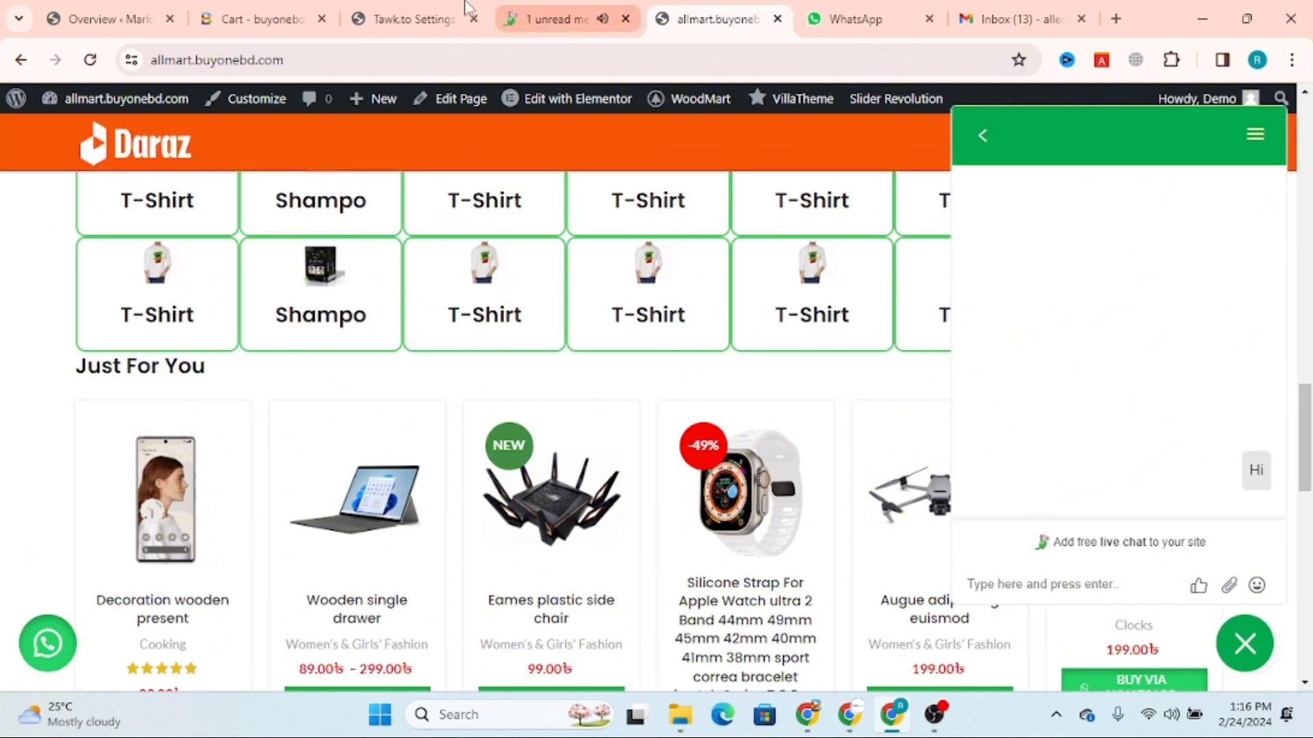
# Step: Check the incoming chat in the tawk.to dashboard
pyautogui.click(557, 5)
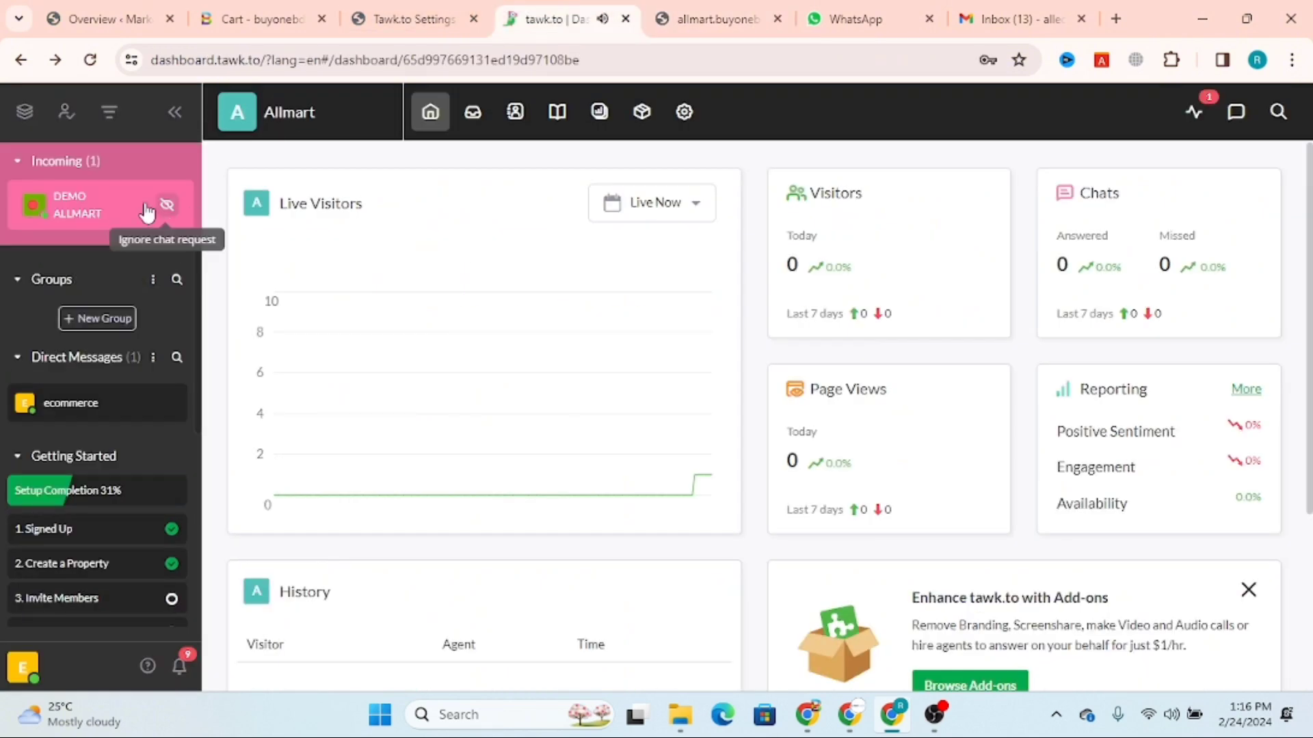
pyautogui.scroll(-1, 124, 430)
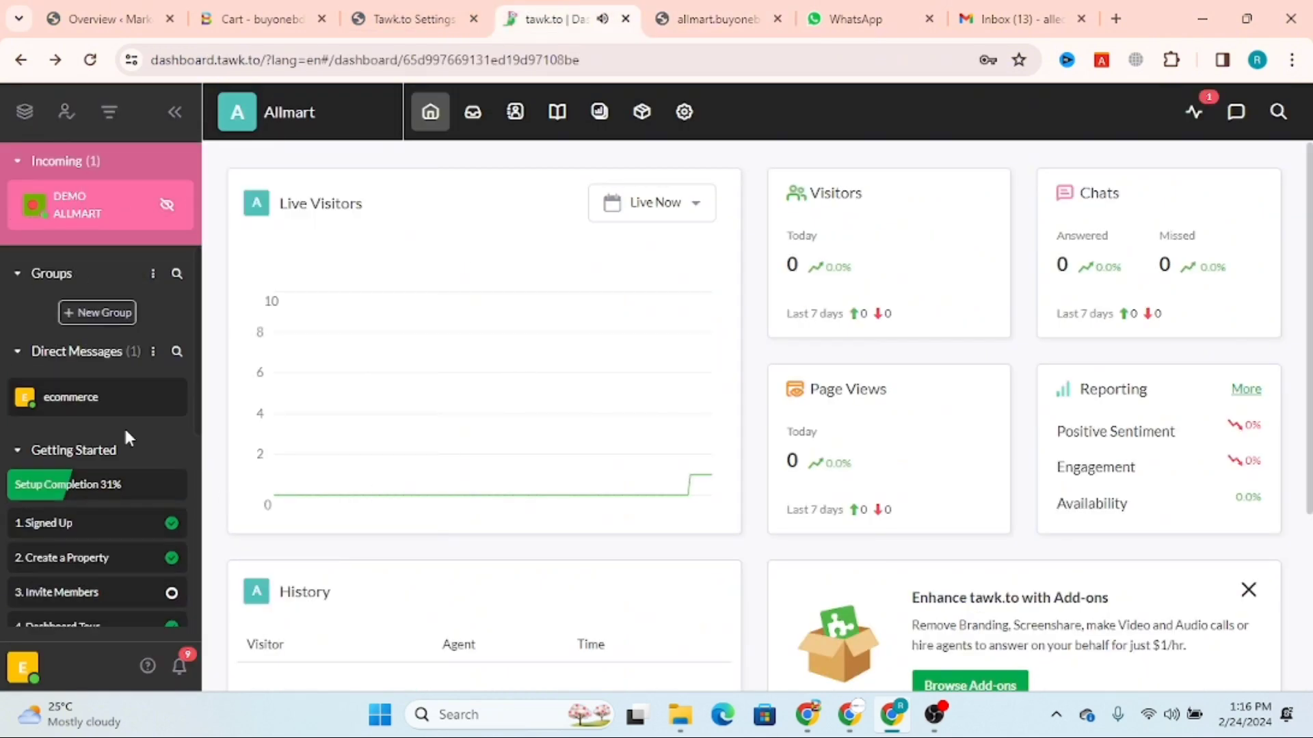
pyautogui.scroll(-3, 125, 431)
pyautogui.click(182, 667)
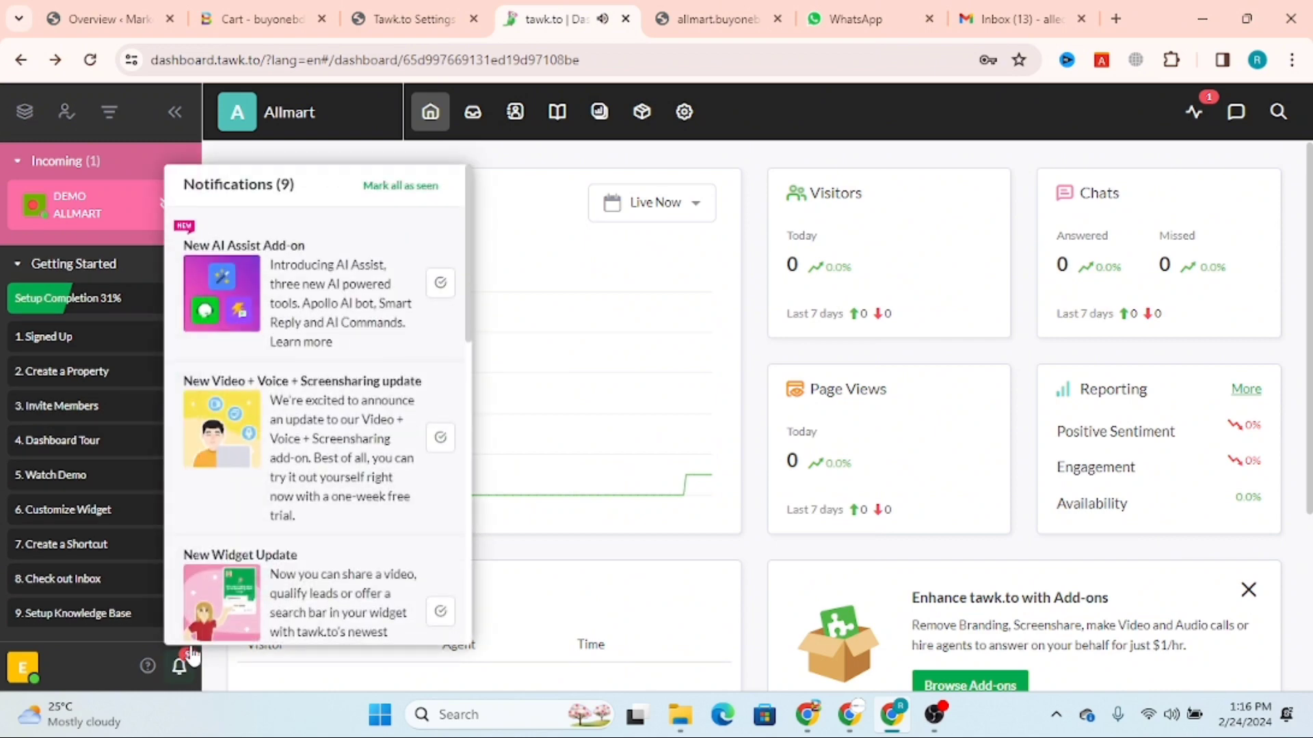
pyautogui.click(515, 279)
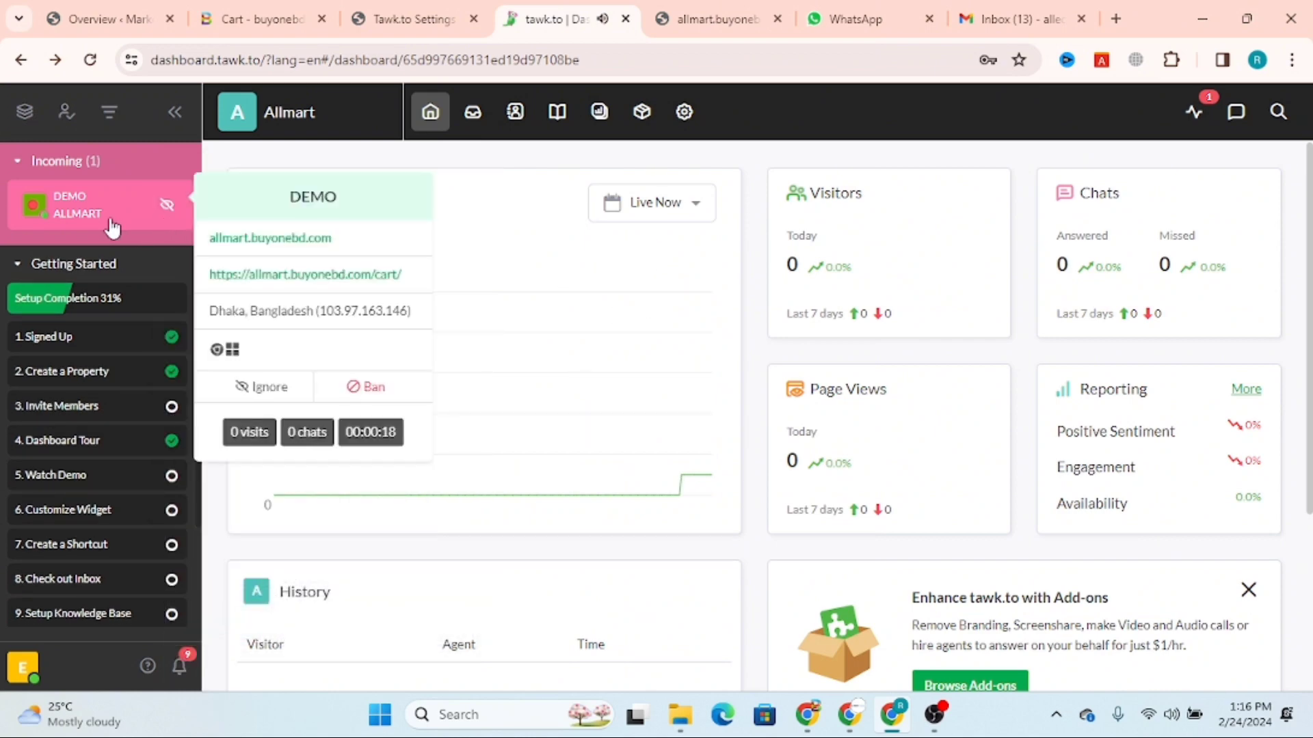
# Step: Open the incoming Demo Allmart chat, join it, and reply with Hello
pyautogui.click(53, 217)
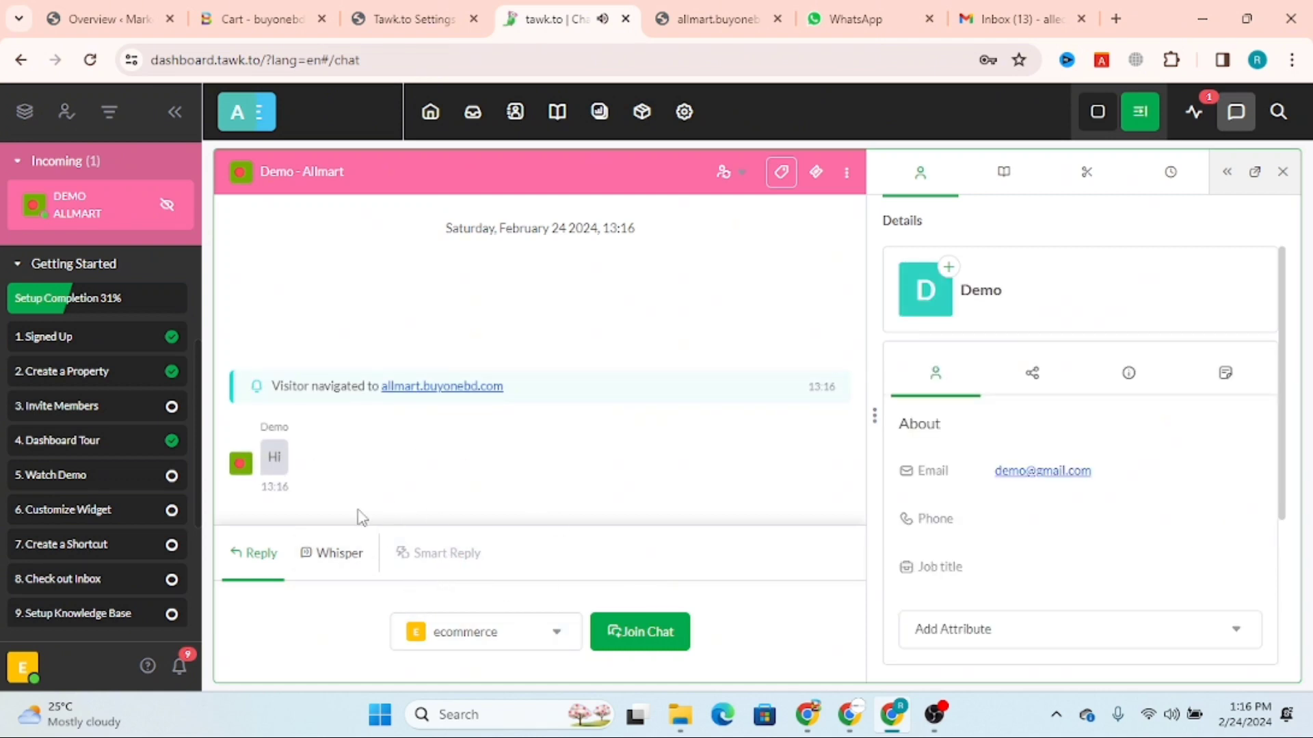
pyautogui.click(642, 646)
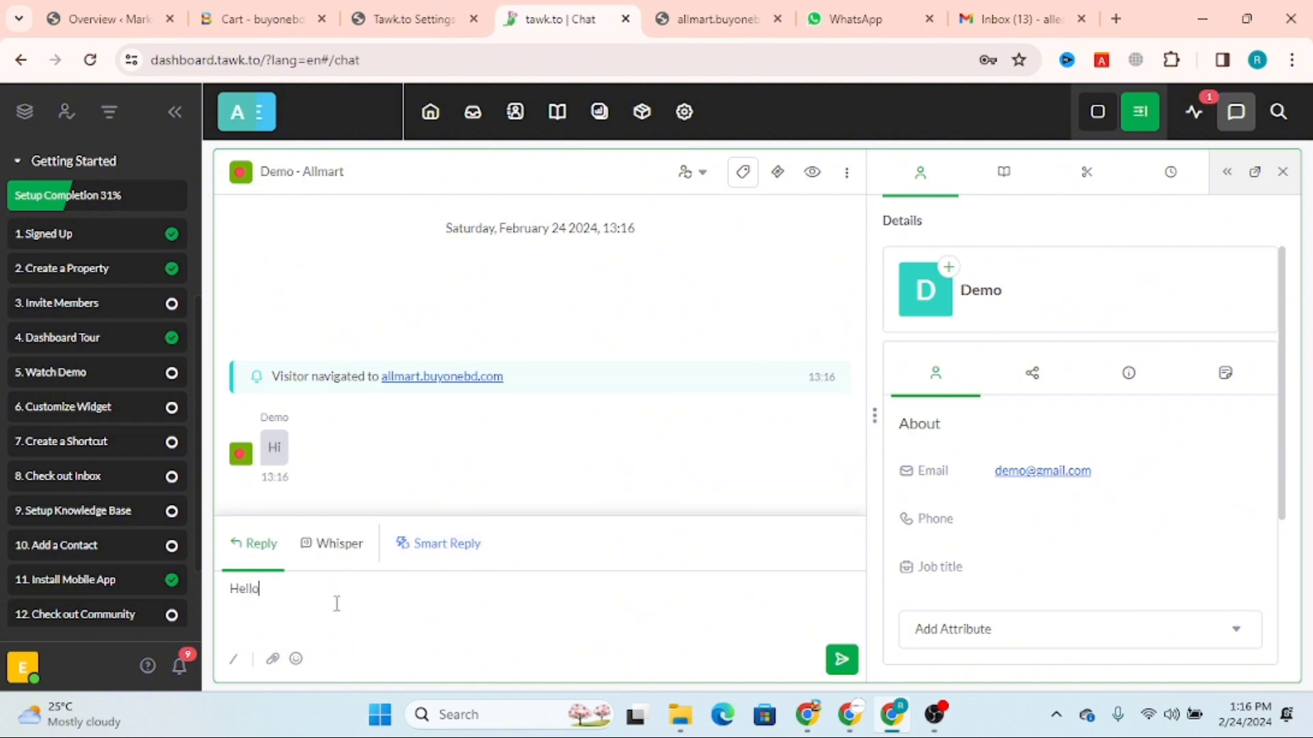
pyautogui.press('Return')
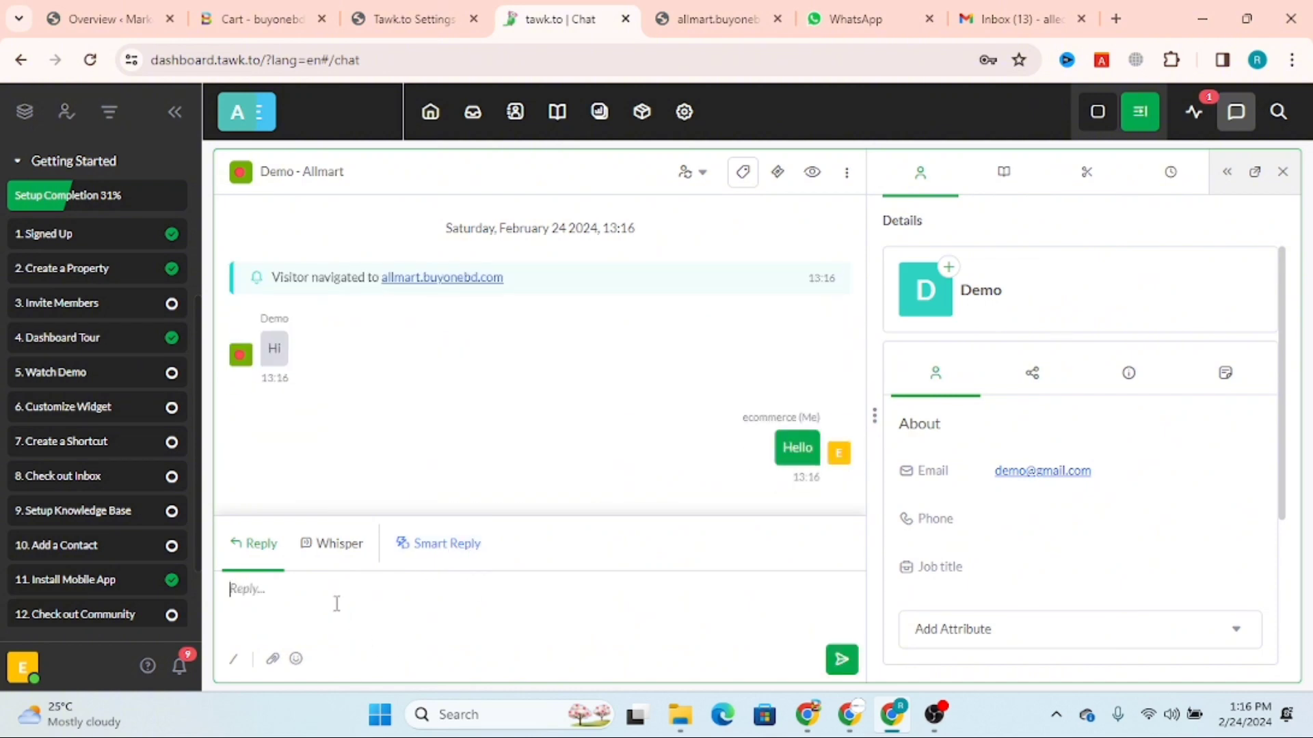
# Step: Check the agent's reply in the store's chat widget and minimize the widget
pyautogui.click(714, 18)
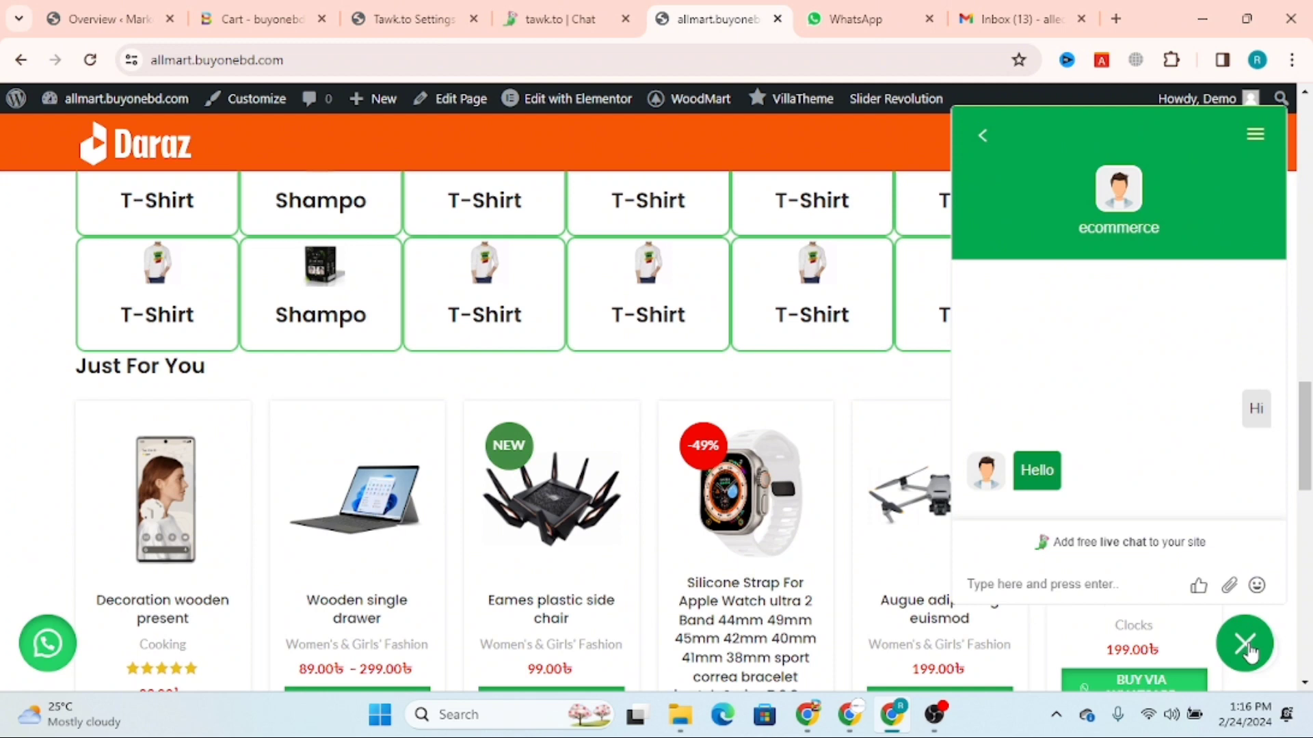
pyautogui.click(1245, 648)
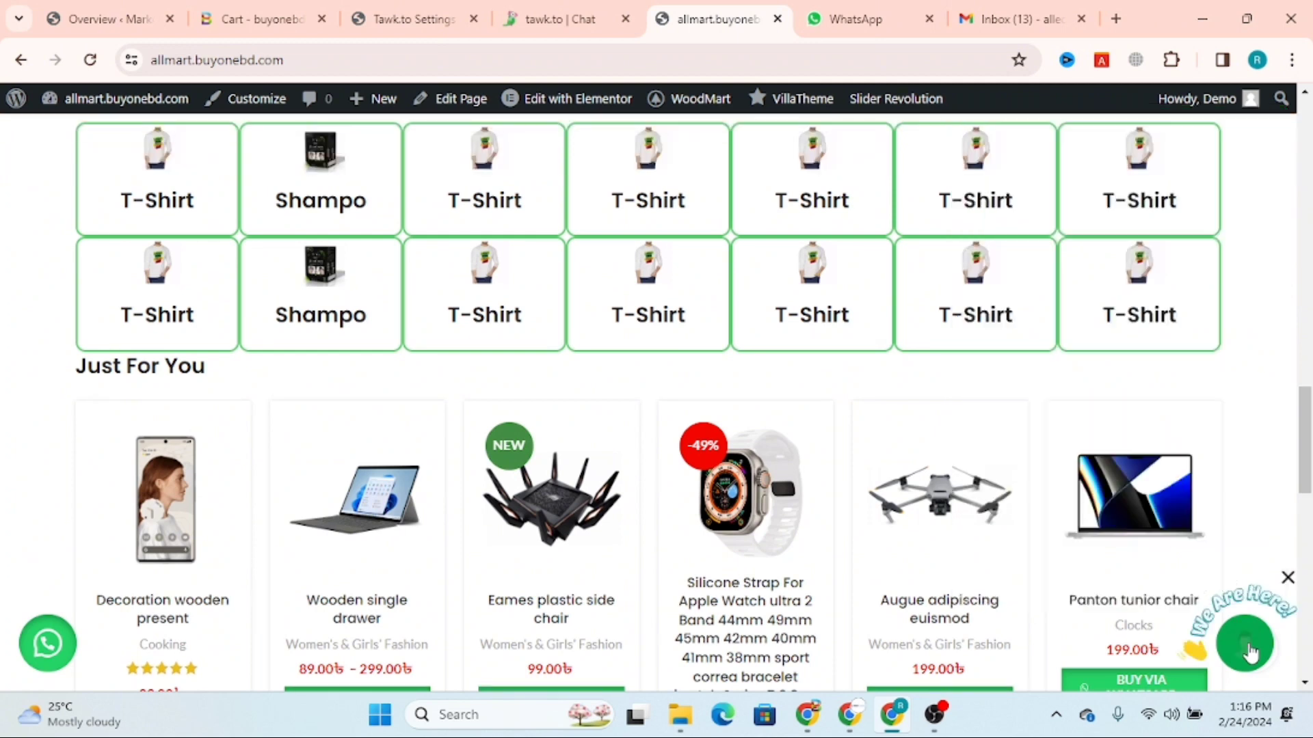
pyautogui.click(1287, 581)
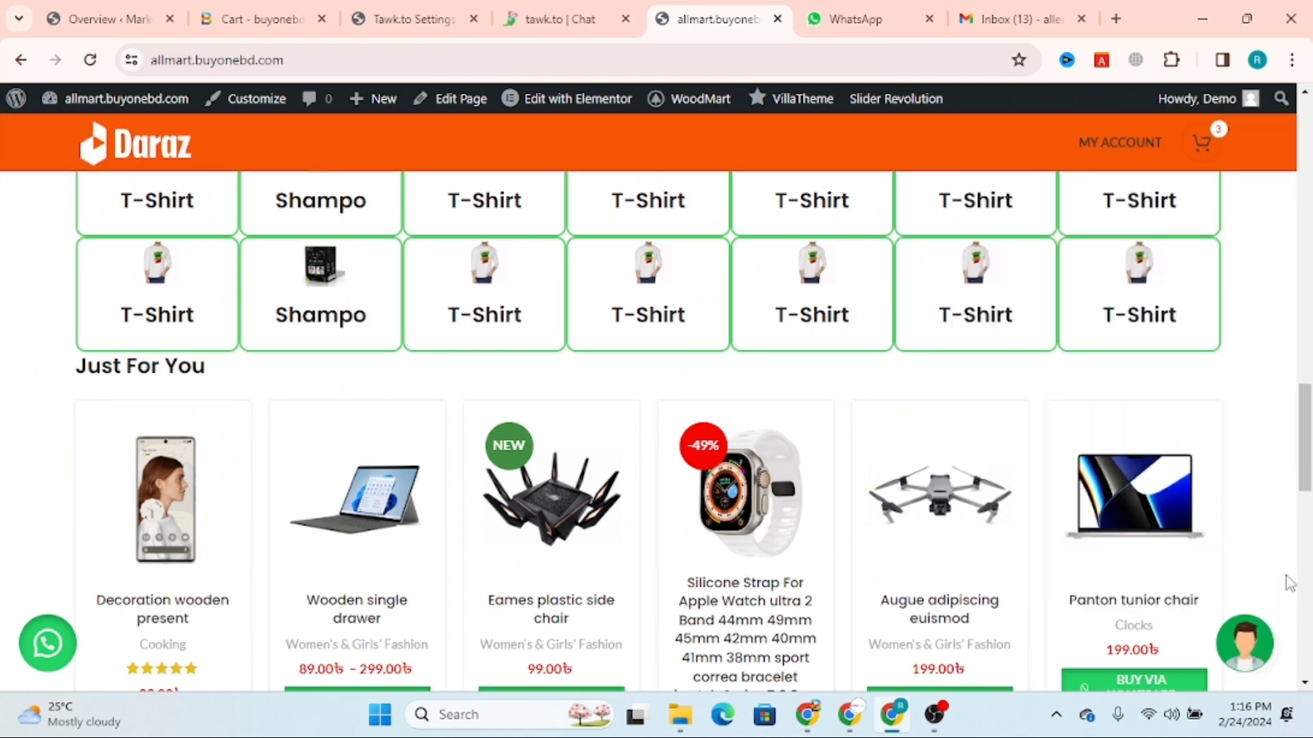
# Step: Open the buyonebd.com home page and scroll through its product listings
pyautogui.click(575, 14)
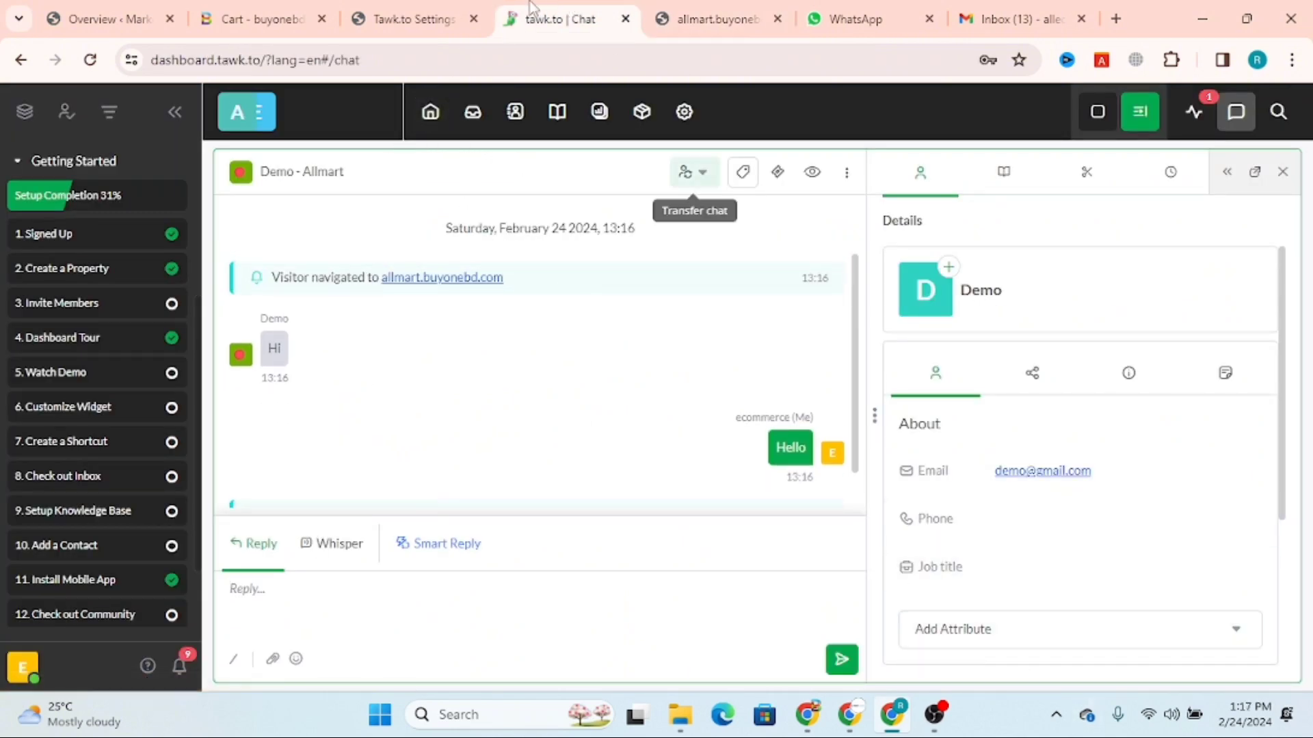
pyautogui.click(260, 10)
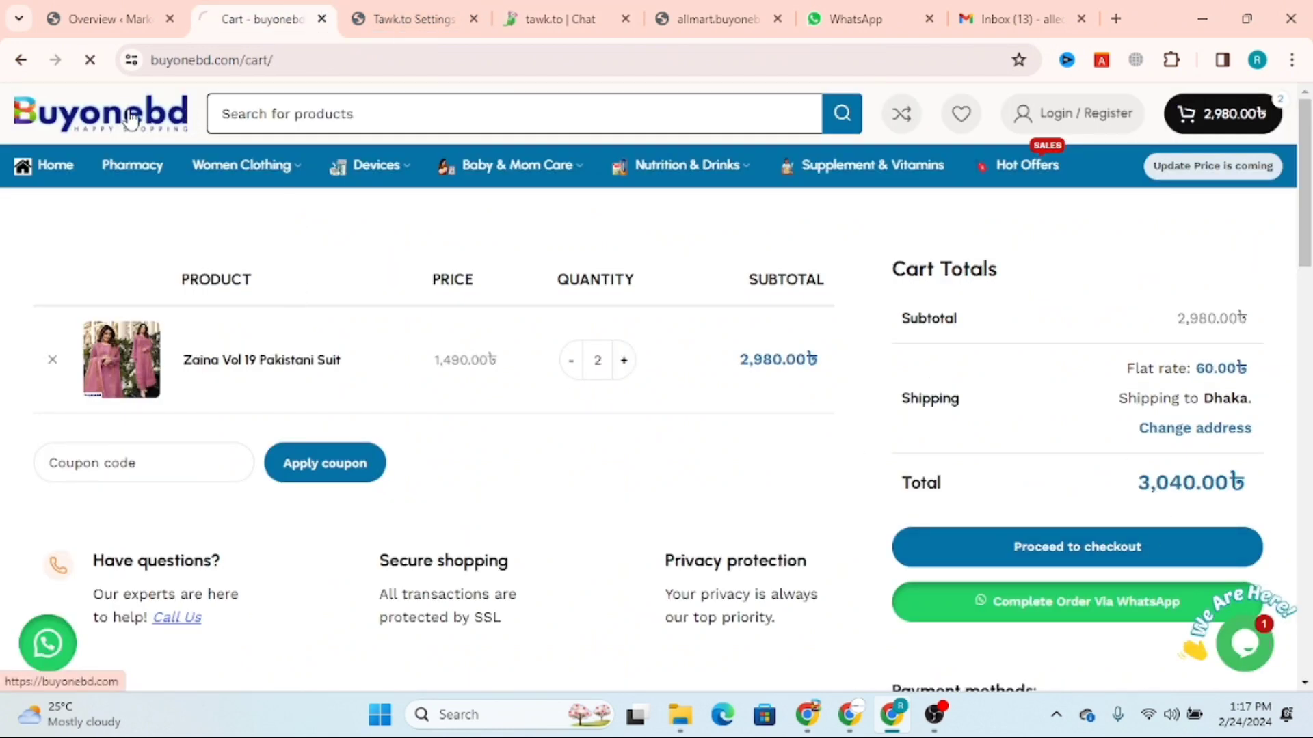
pyautogui.click(132, 117)
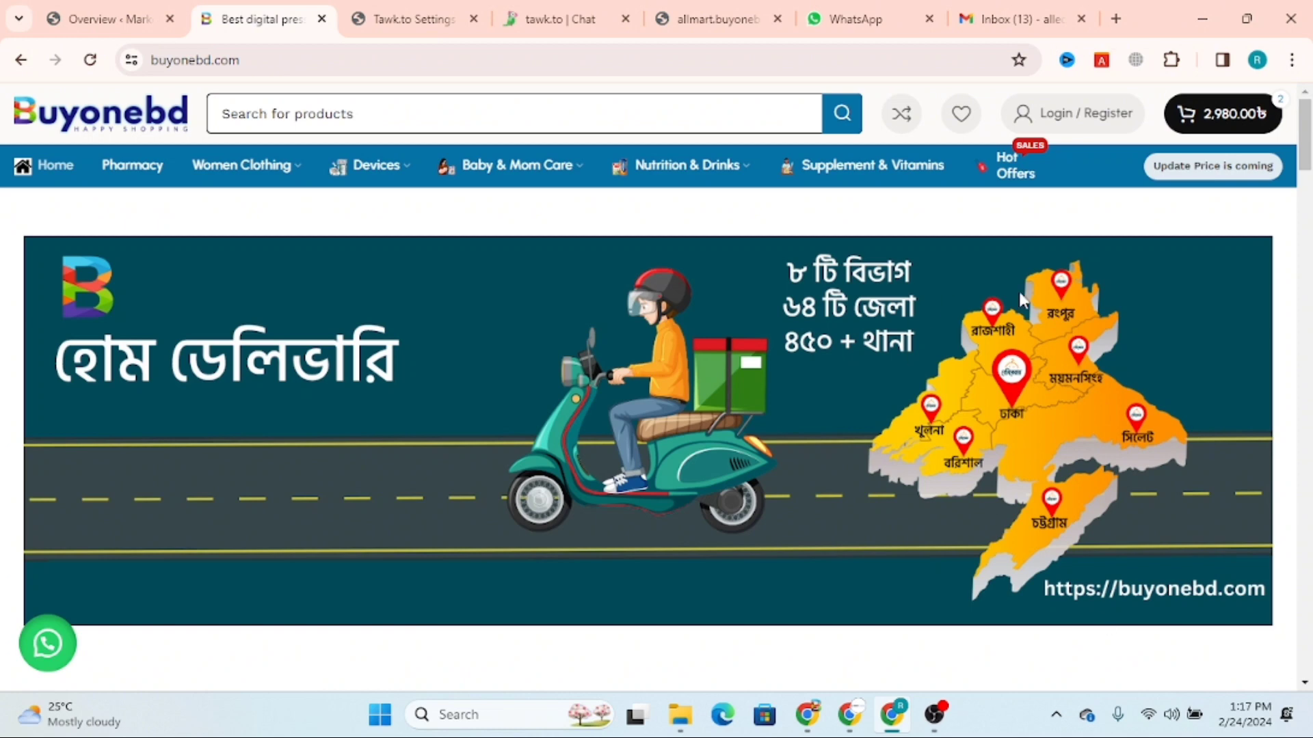
pyautogui.click(934, 714)
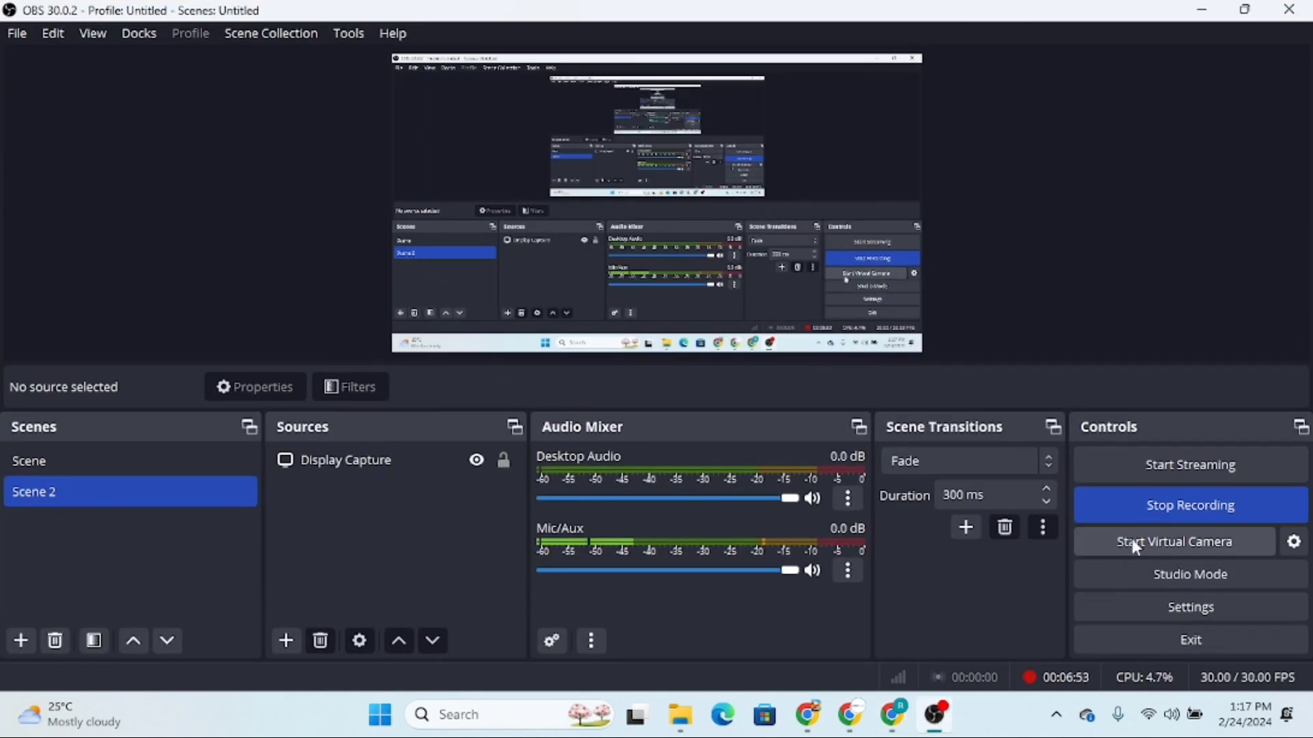
pyautogui.click(1201, 10)
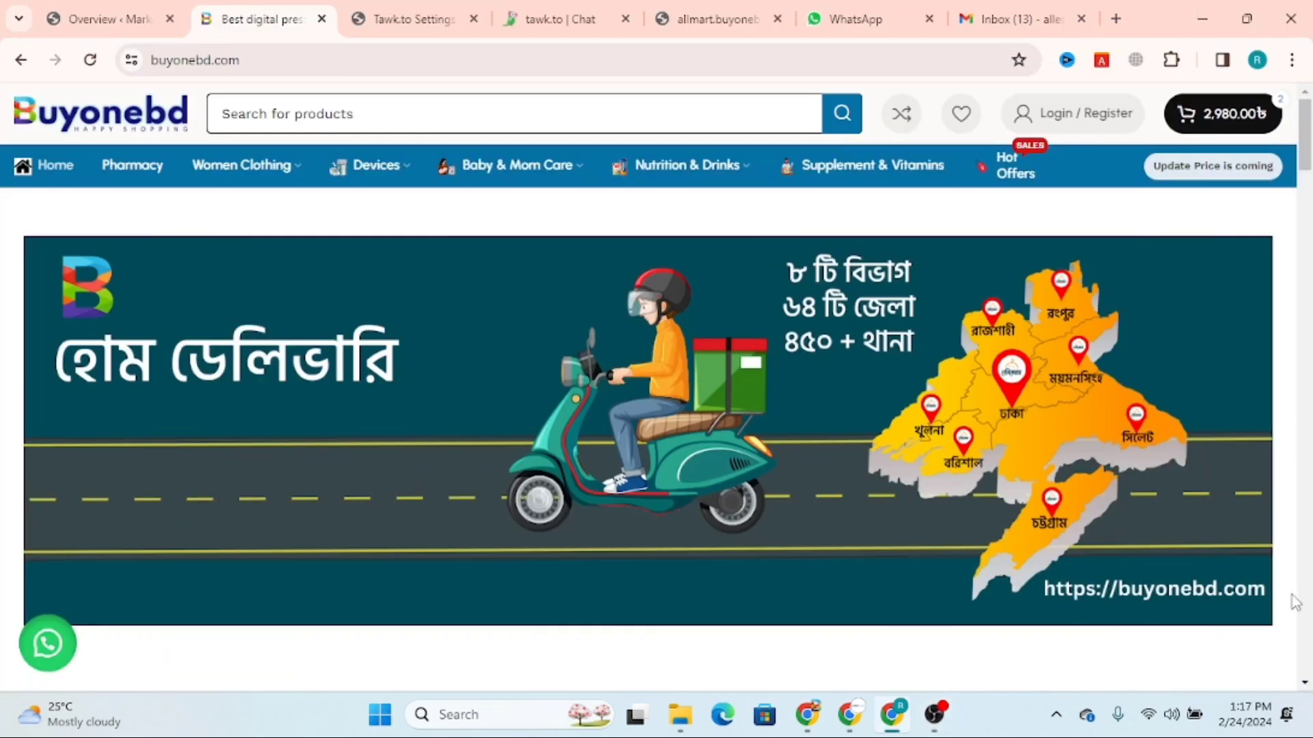
pyautogui.scroll(-10, 1075, 566)
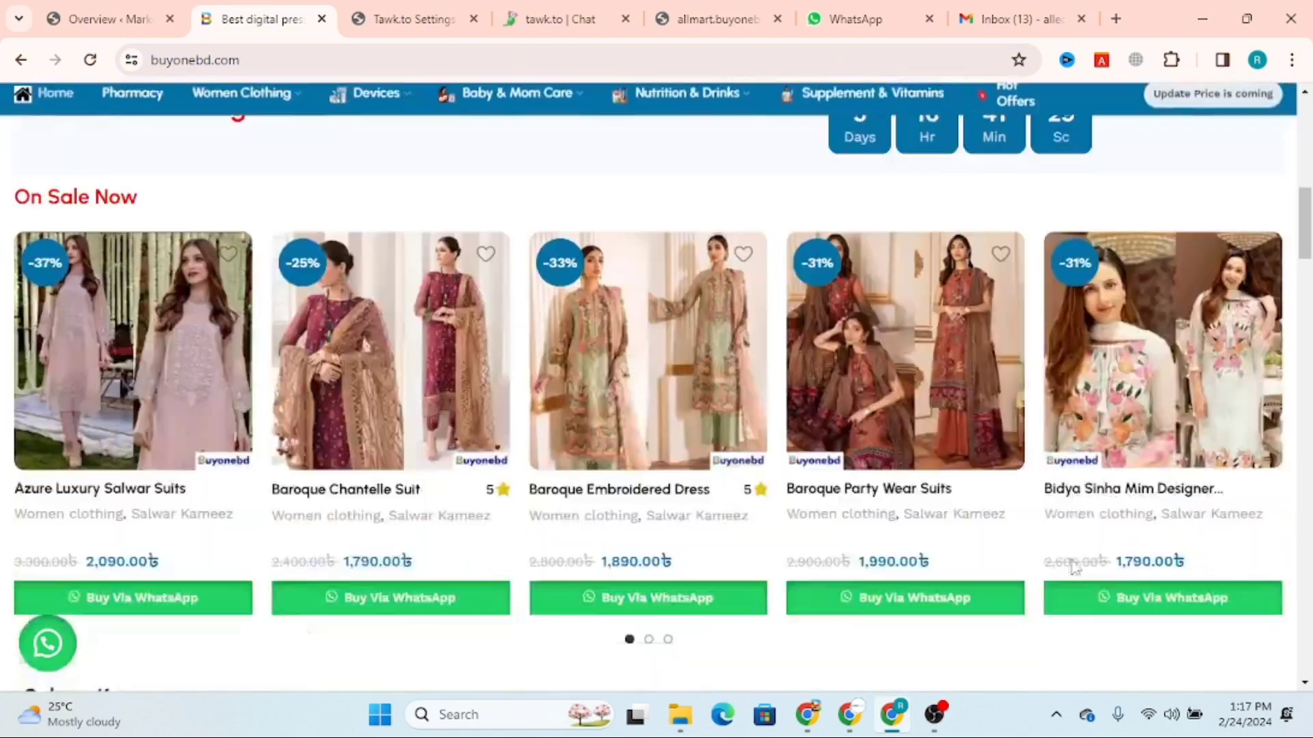
pyautogui.scroll(8, 1075, 567)
pyautogui.scroll(-10, 1074, 567)
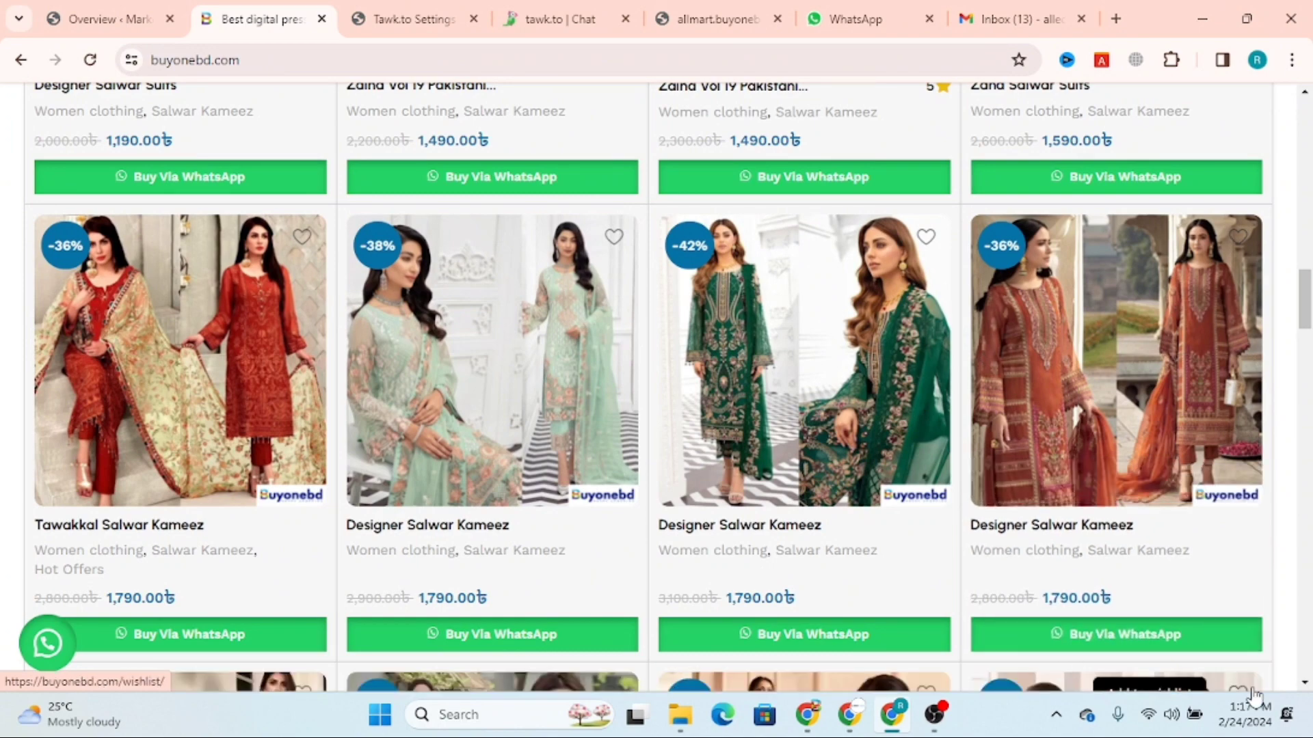
pyautogui.scroll(-10, 987, 586)
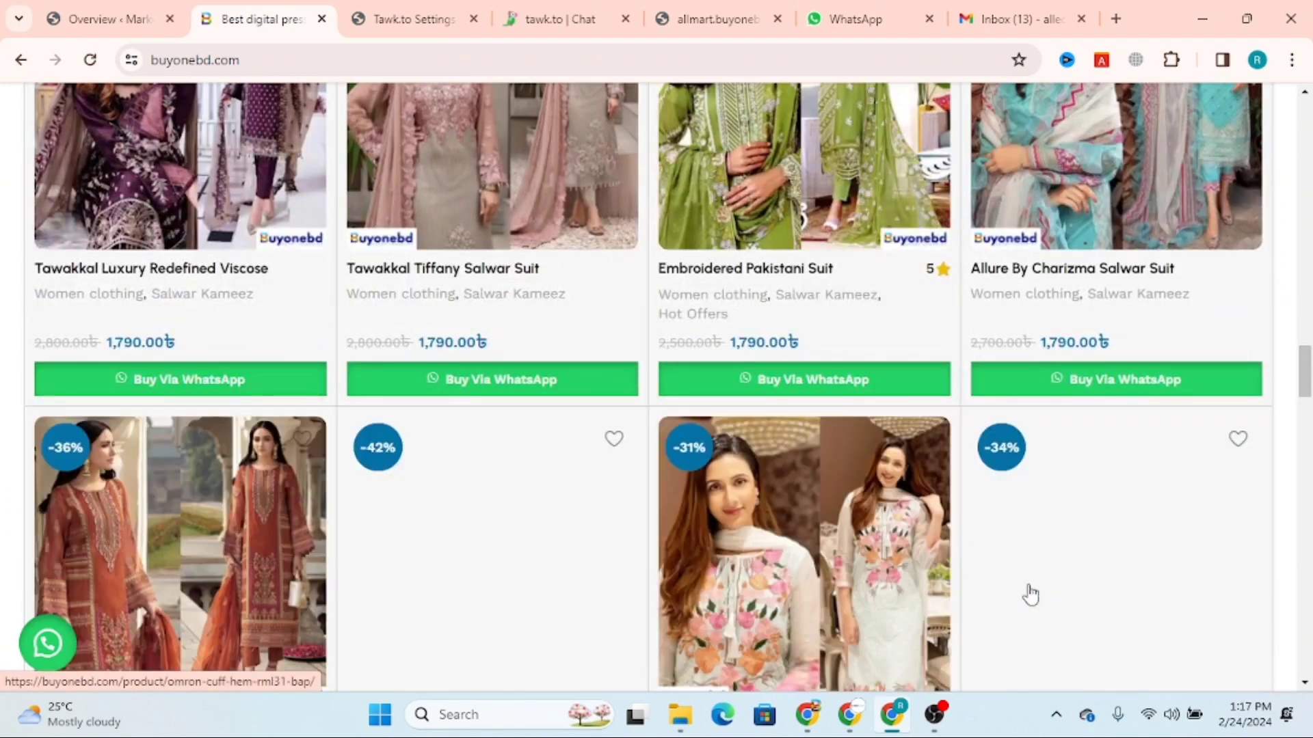
# Step: Search Google for play store in a new tab
pyautogui.click(1116, 20)
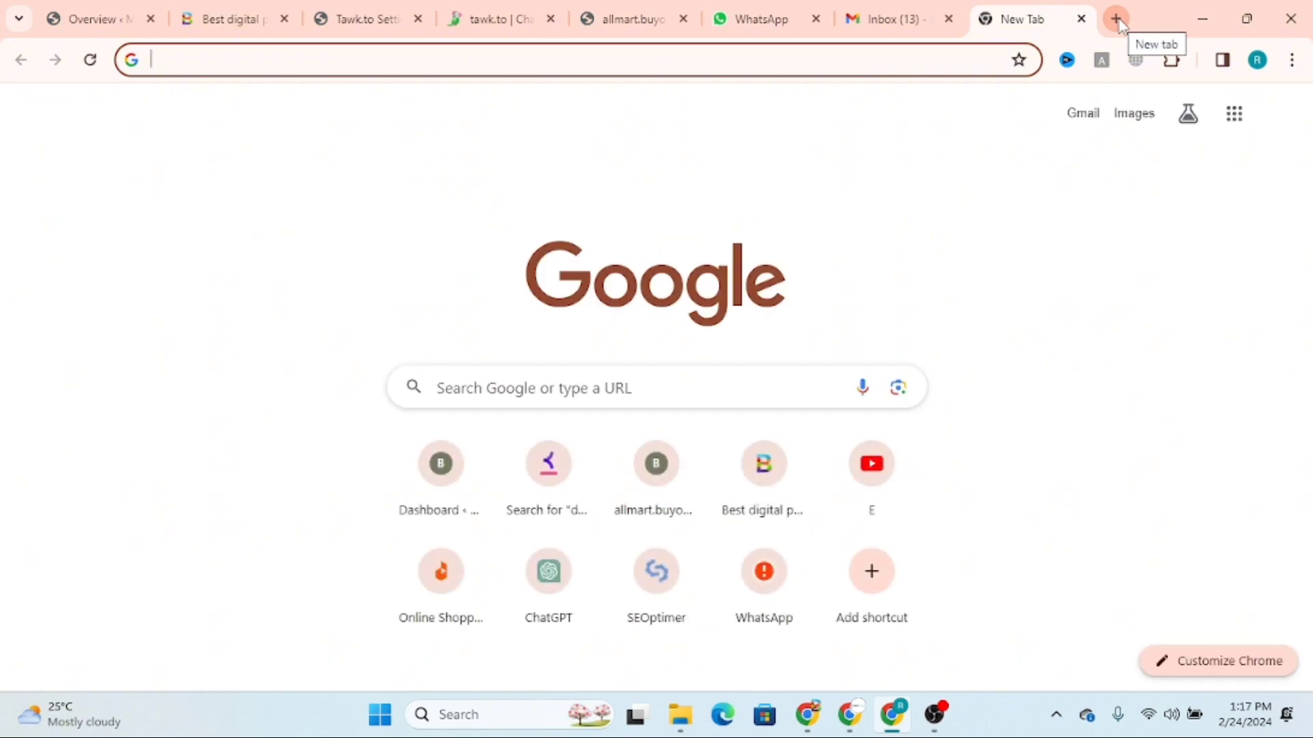
pyautogui.write('play')
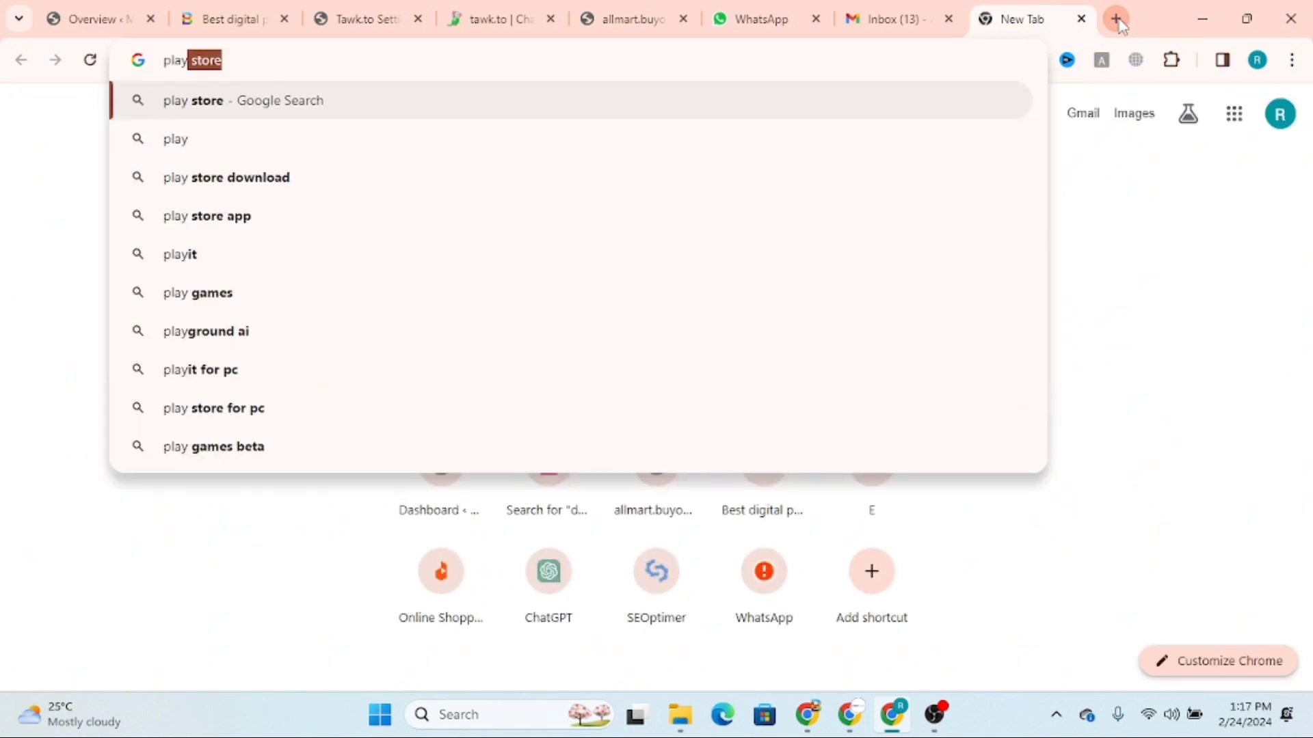
pyautogui.press('Return')
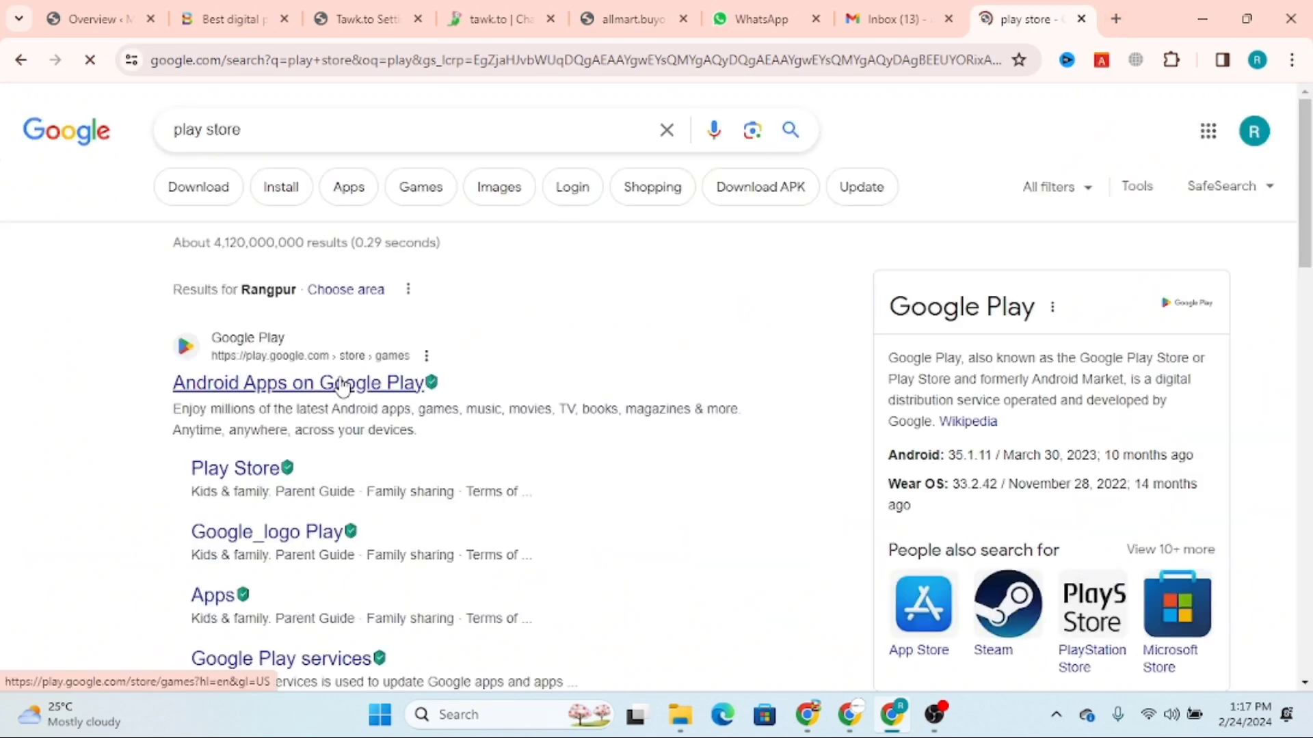
# Step: Open the property list in the tawk.to dashboard
pyautogui.click(491, 18)
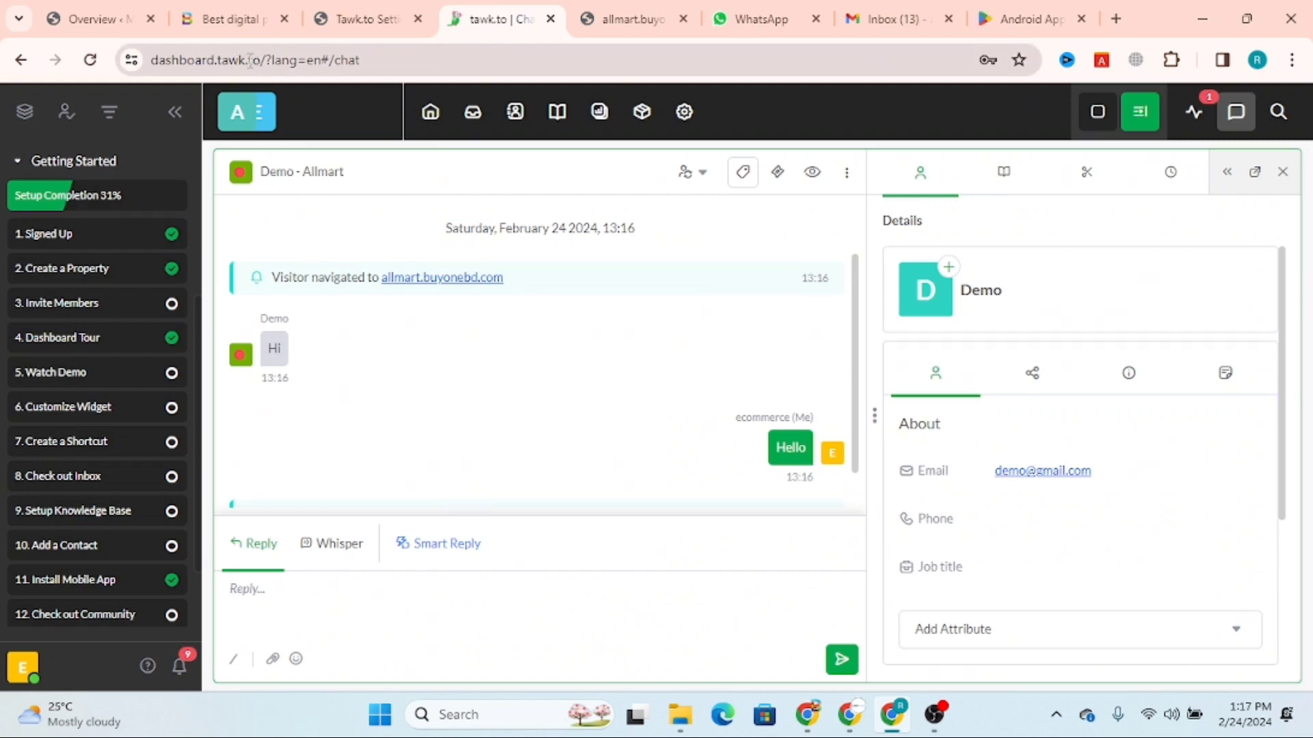
pyautogui.moveTo(244, 59); pyautogui.dragTo(227, 60)
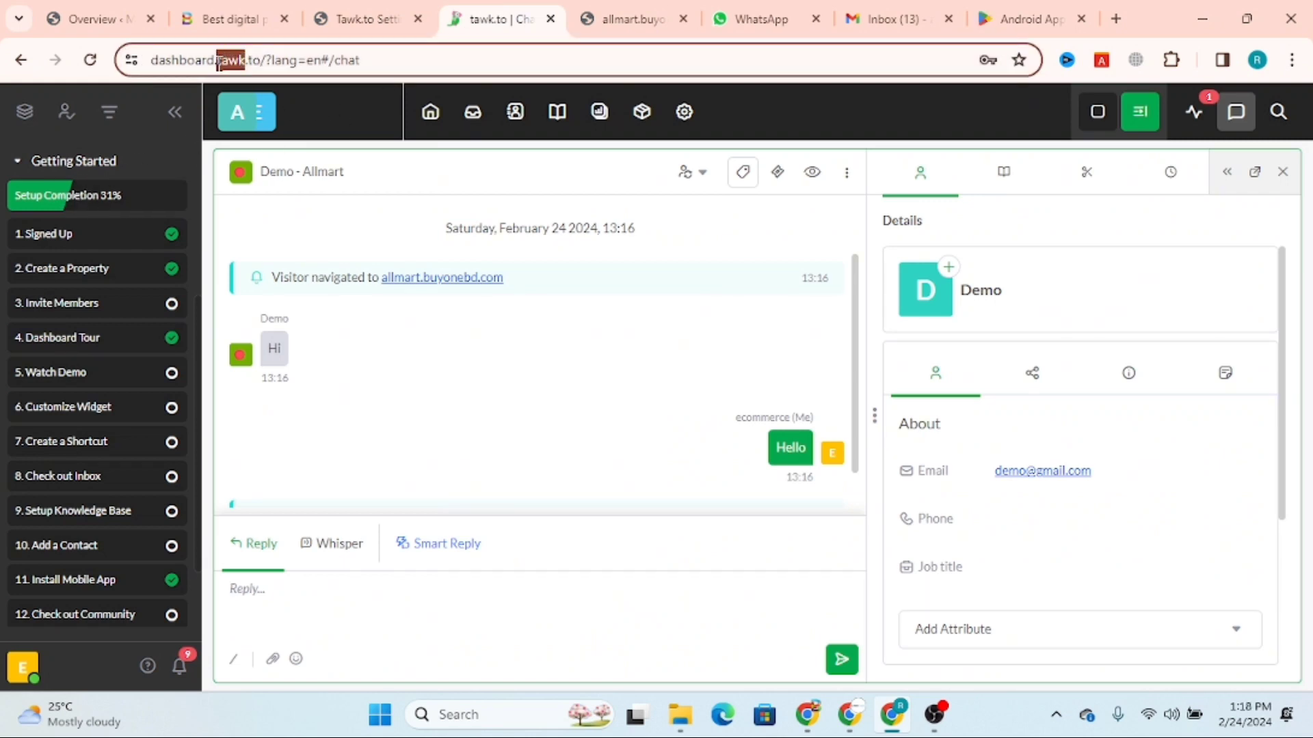
pyautogui.click(287, 113)
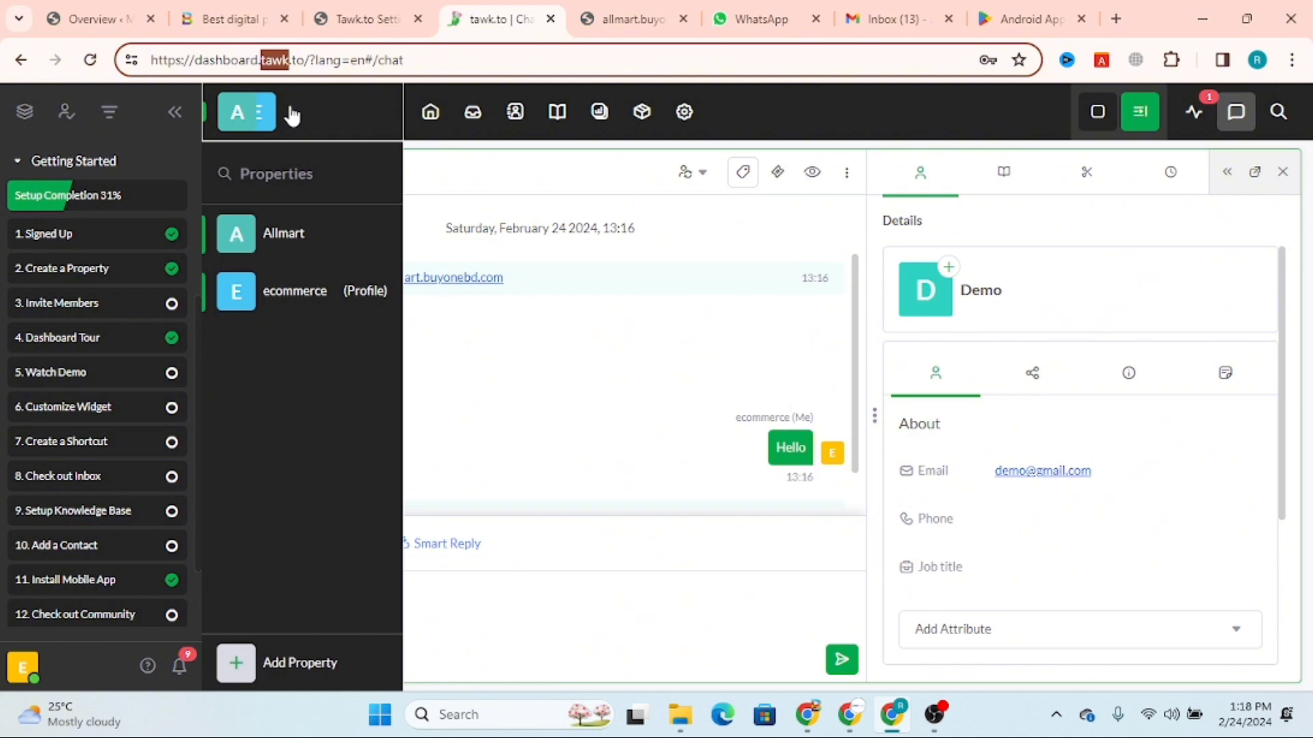
# Step: Search Google Play for the tawk app
pyautogui.click(1022, 19)
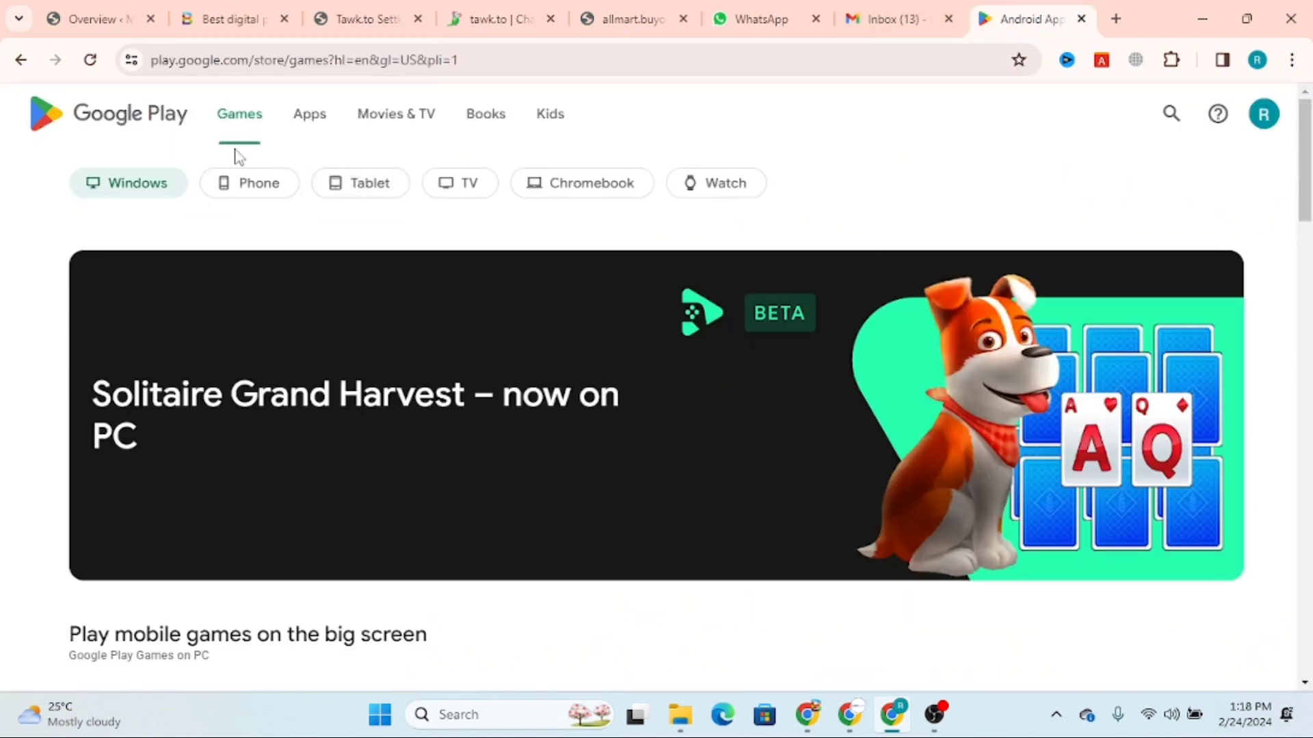
pyautogui.click(1169, 117)
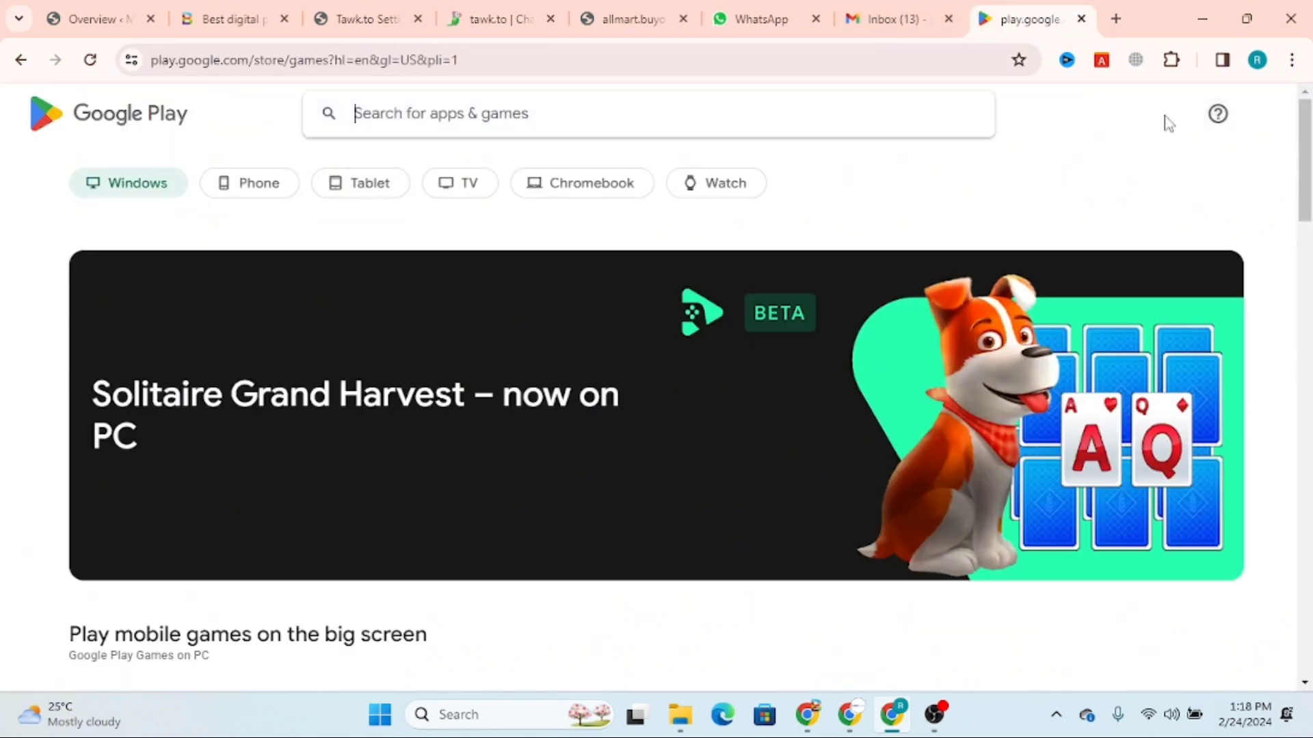
pyautogui.write('tawk')
pyautogui.press('Return')
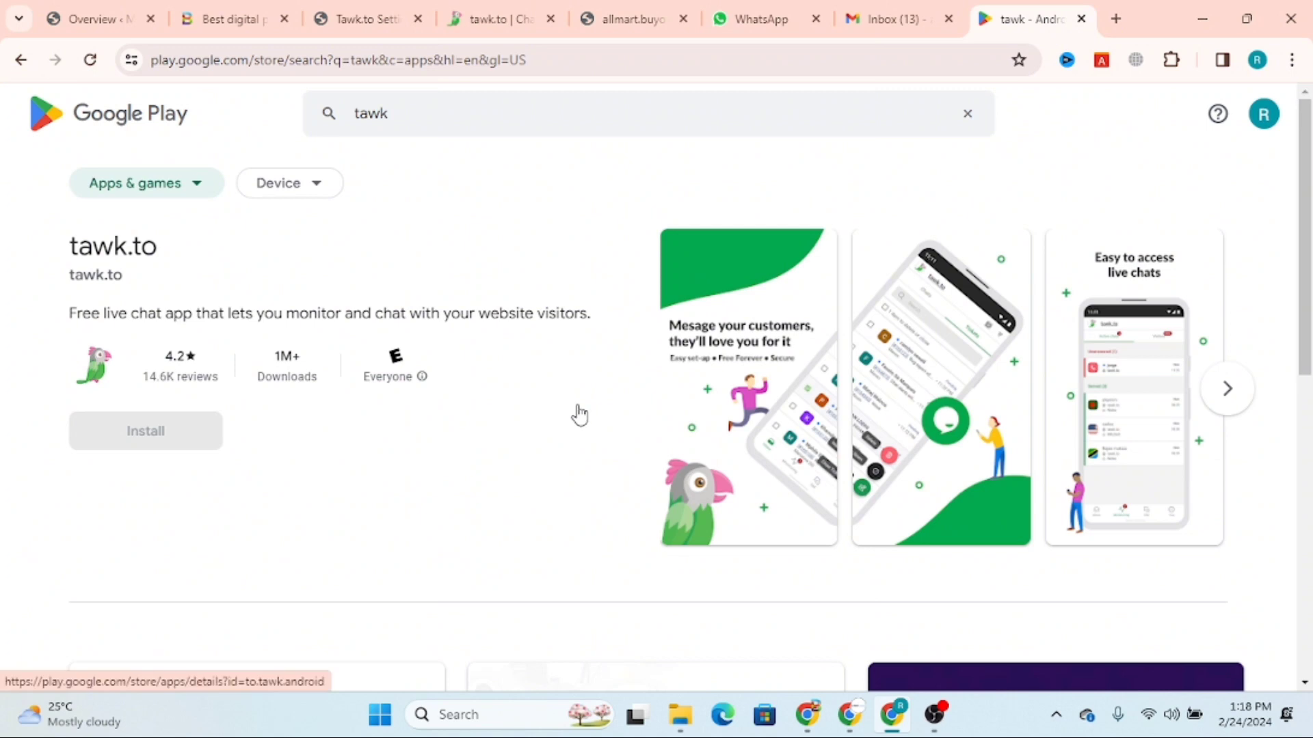
pyautogui.click(519, 8)
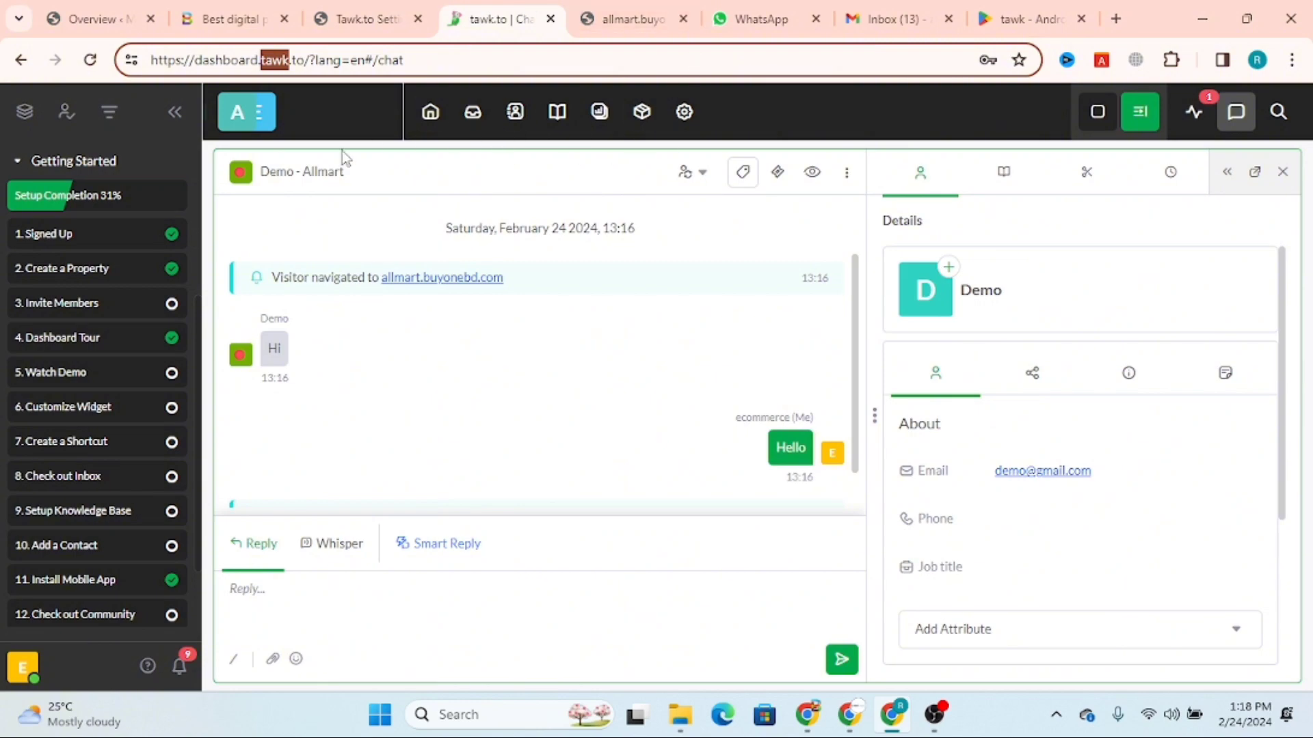
pyautogui.click(755, 17)
pyautogui.click(360, 9)
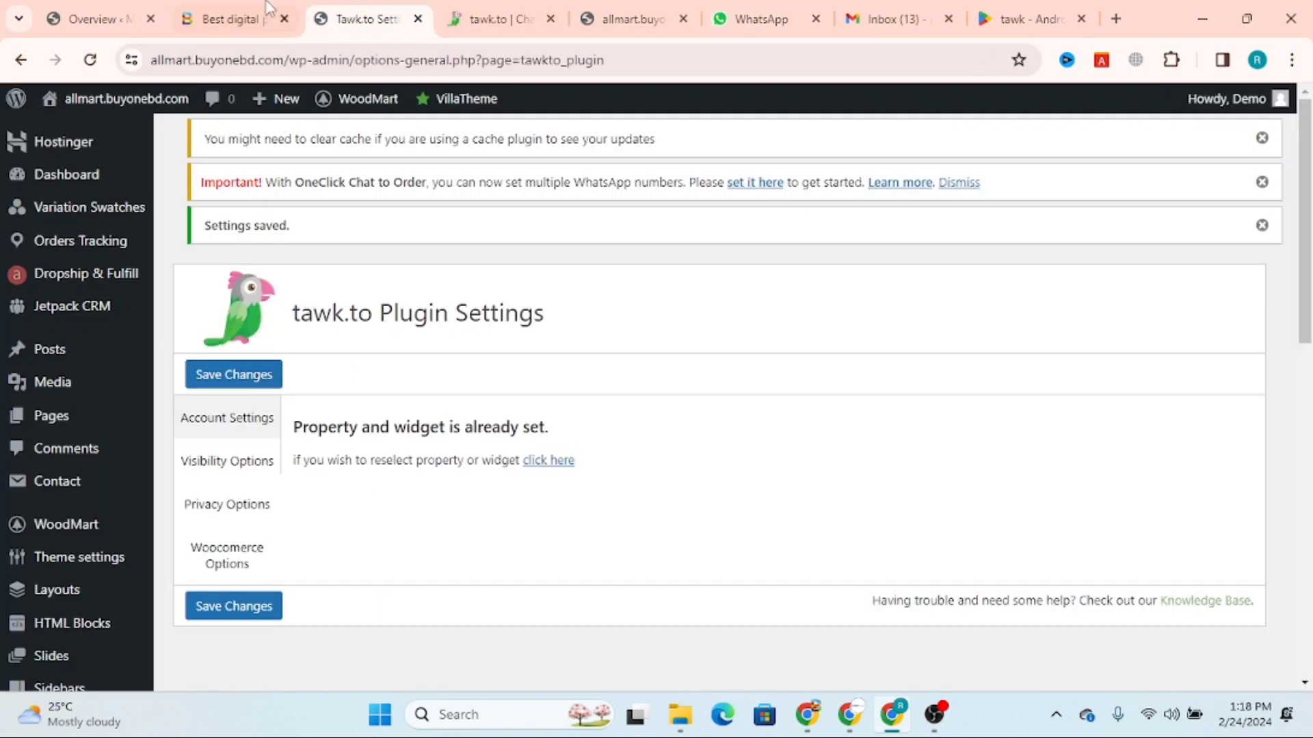
pyautogui.click(205, 15)
pyautogui.scroll(-10, 1214, 471)
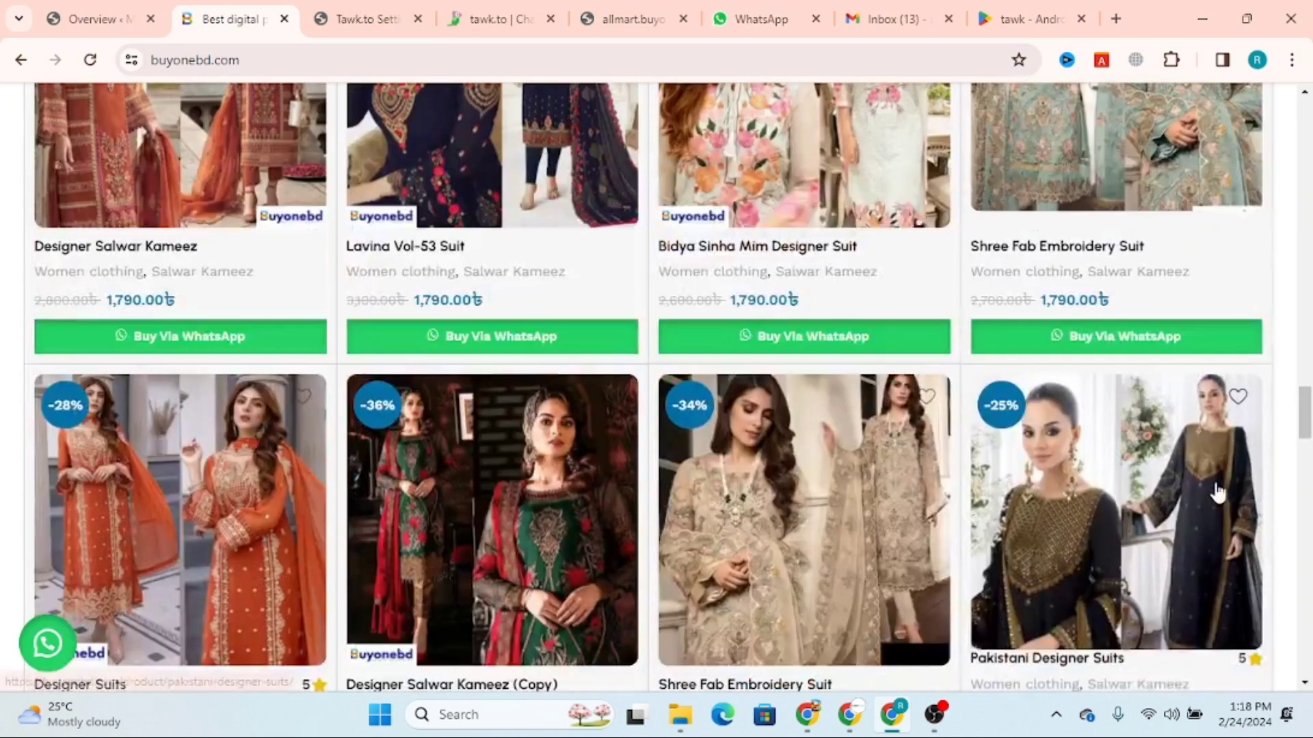
pyautogui.scroll(-8, 1214, 478)
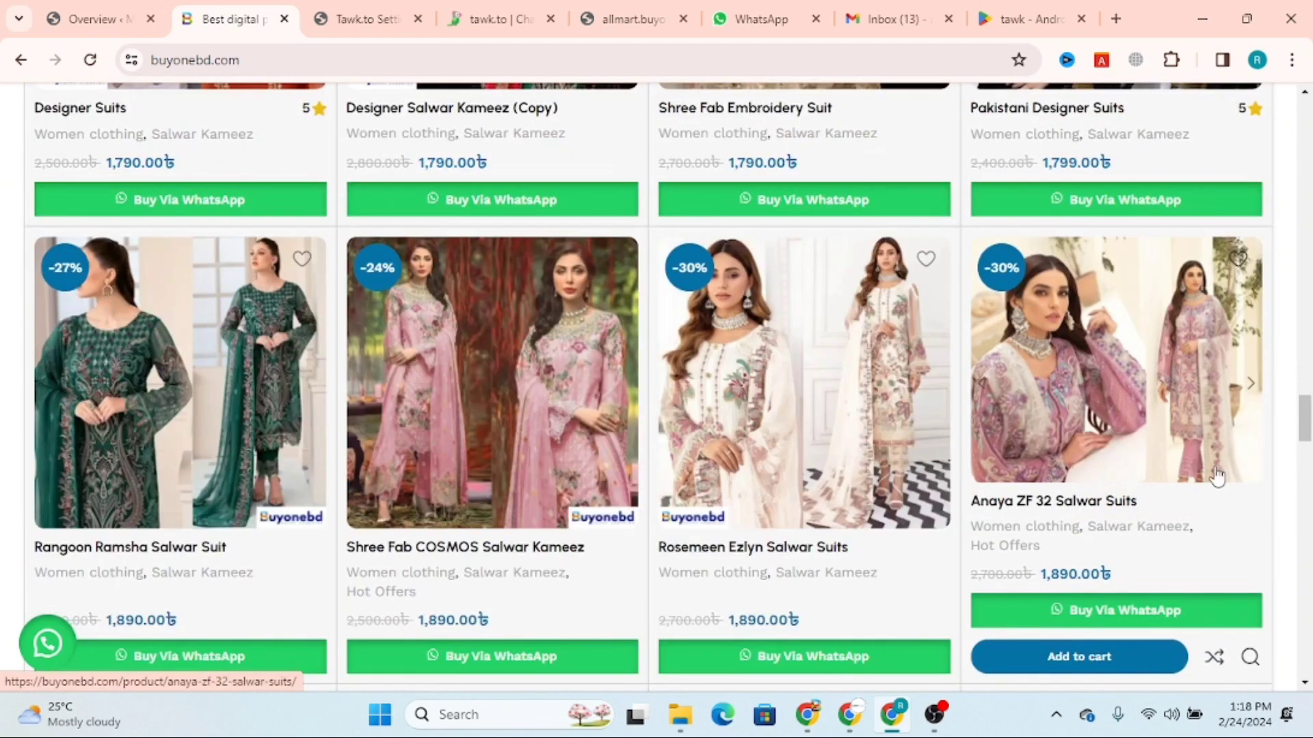
# Step: Copy the buyonebd.com address and open it in a new incognito window to view the chat widget as a visitor
pyautogui.click(329, 53)
pyautogui.hotkey('ctrl', 'c')
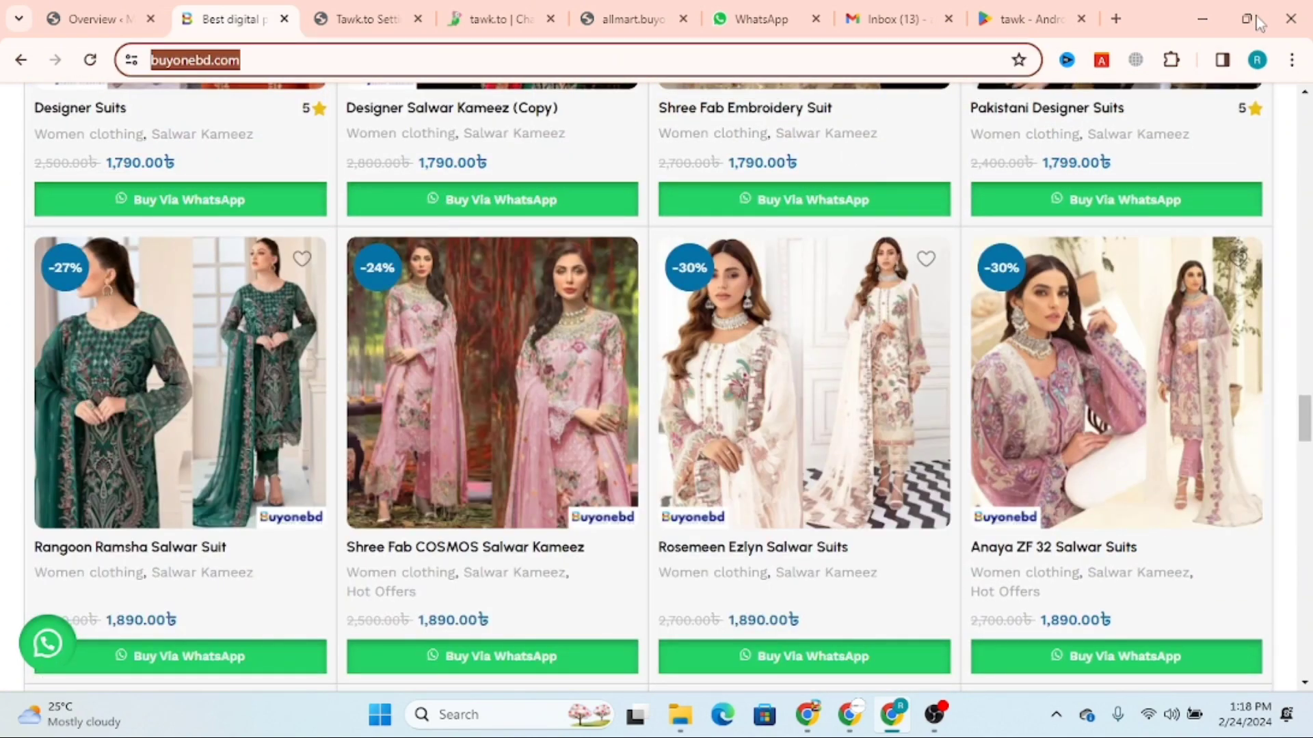
pyautogui.click(1291, 60)
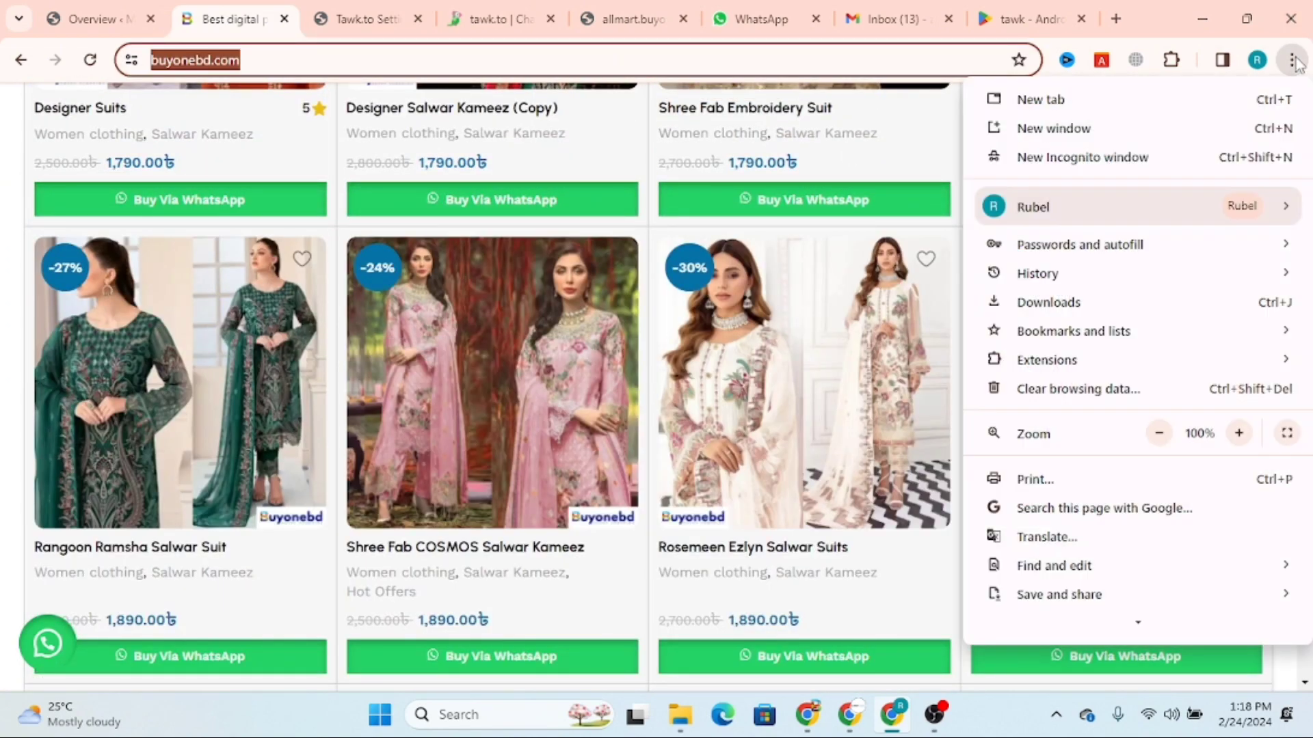
pyautogui.click(1126, 159)
pyautogui.hotkey('ctrl', 'v')
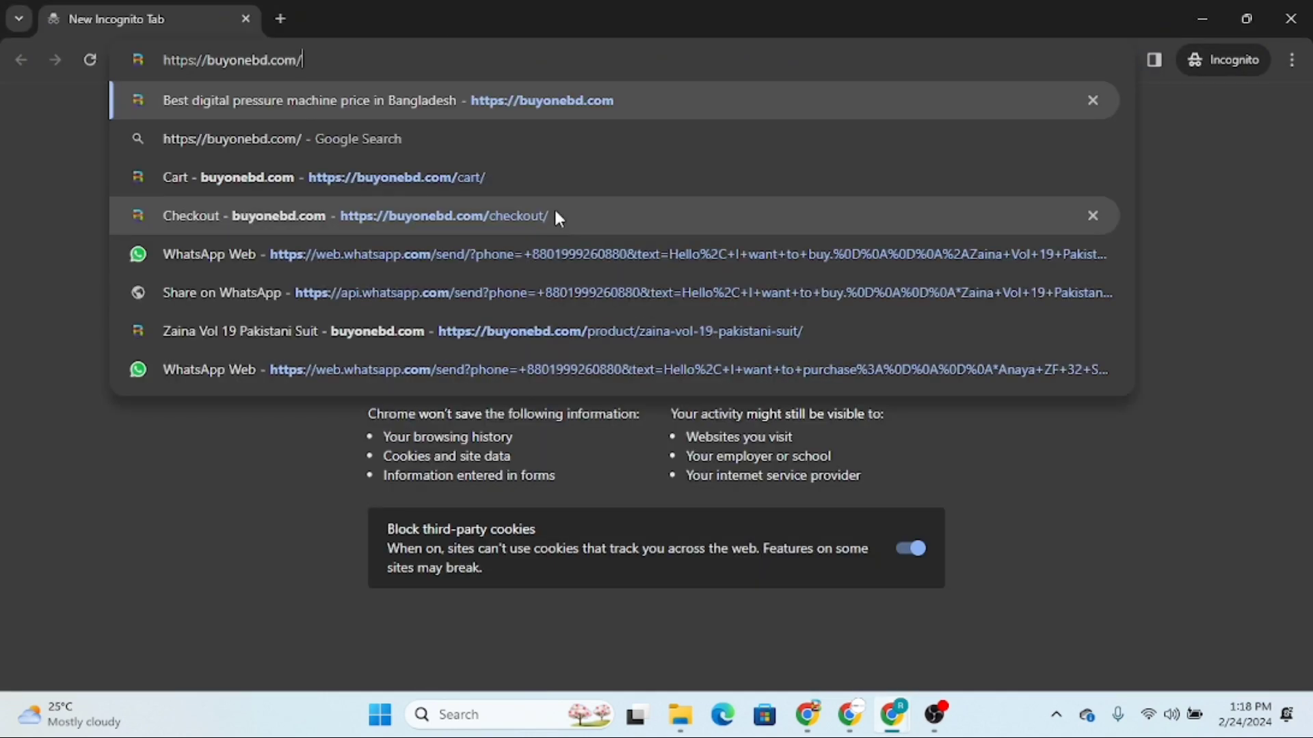
pyautogui.press('Return')
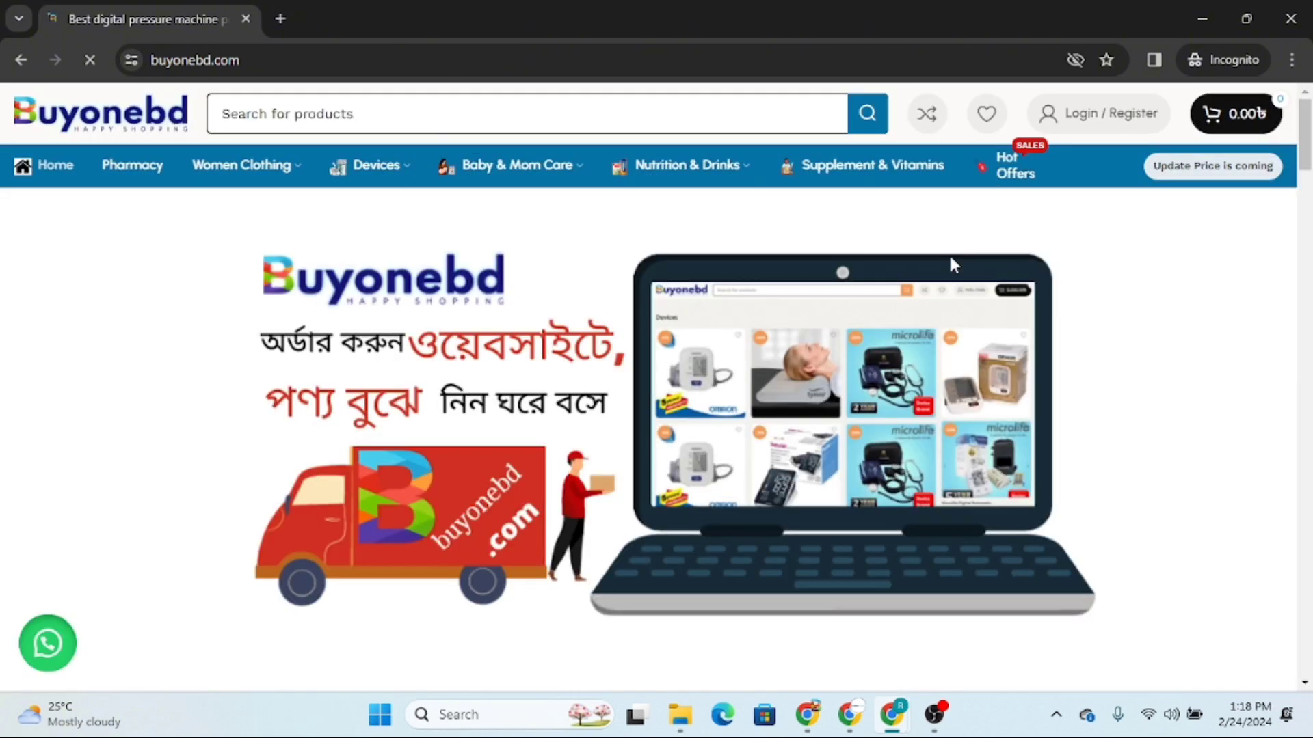
pyautogui.scroll(-4, 952, 263)
pyautogui.scroll(-2, 951, 263)
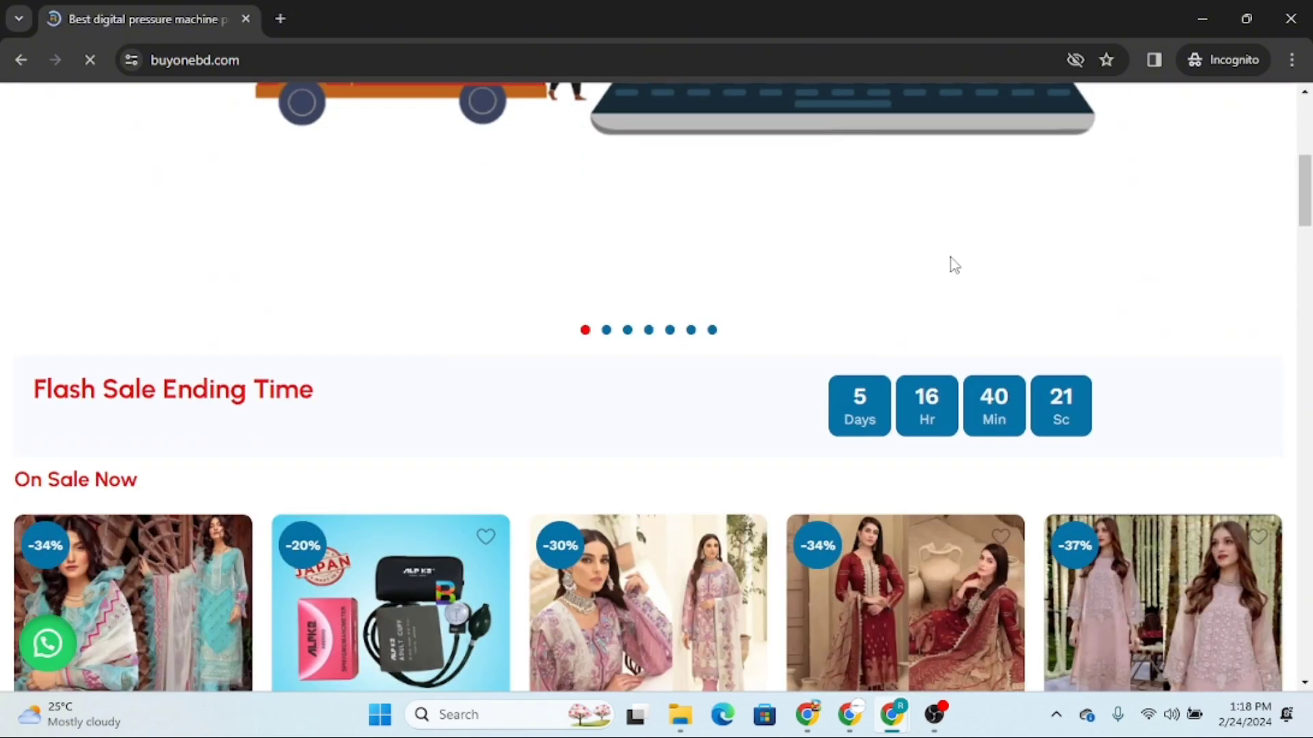
pyautogui.click(825, 217)
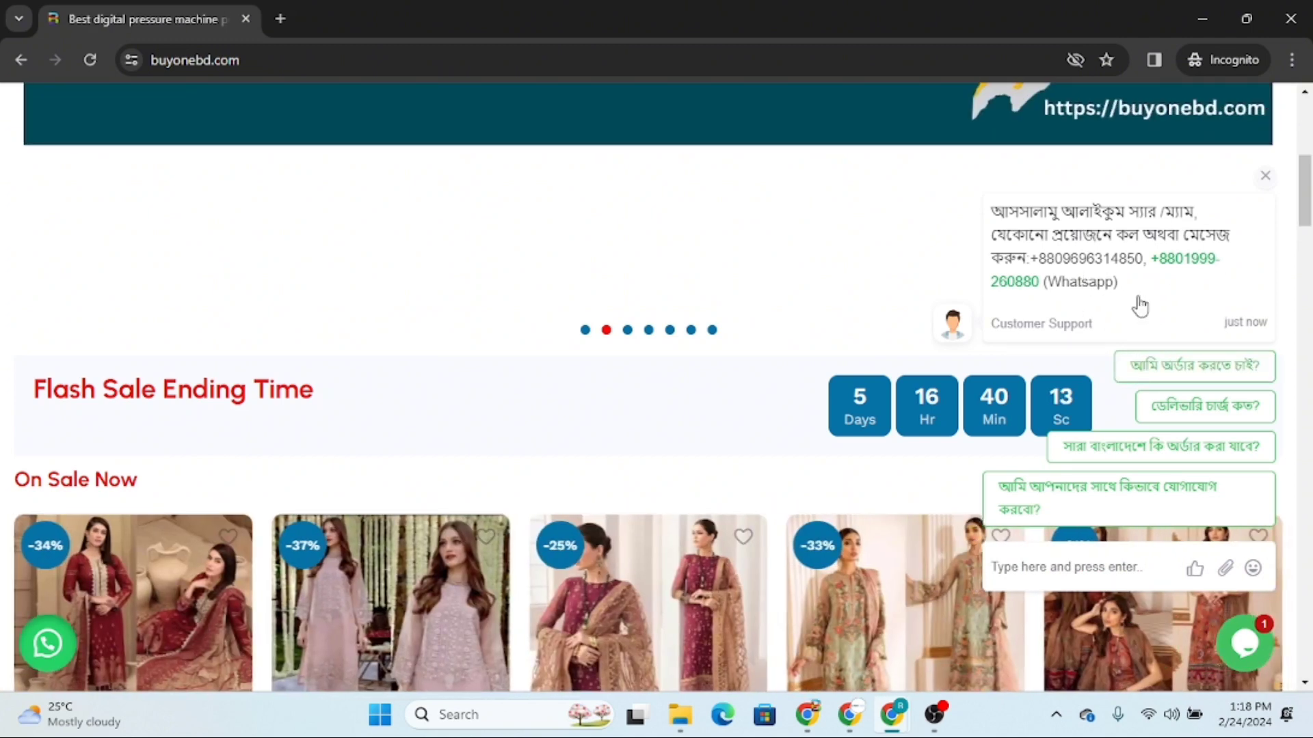
# Step: Open the chat widget on the store page and send the suggested message "আমি অর্ডার করতে চাই?"
pyautogui.moveTo(1139, 307); pyautogui.dragTo(1006, 223)
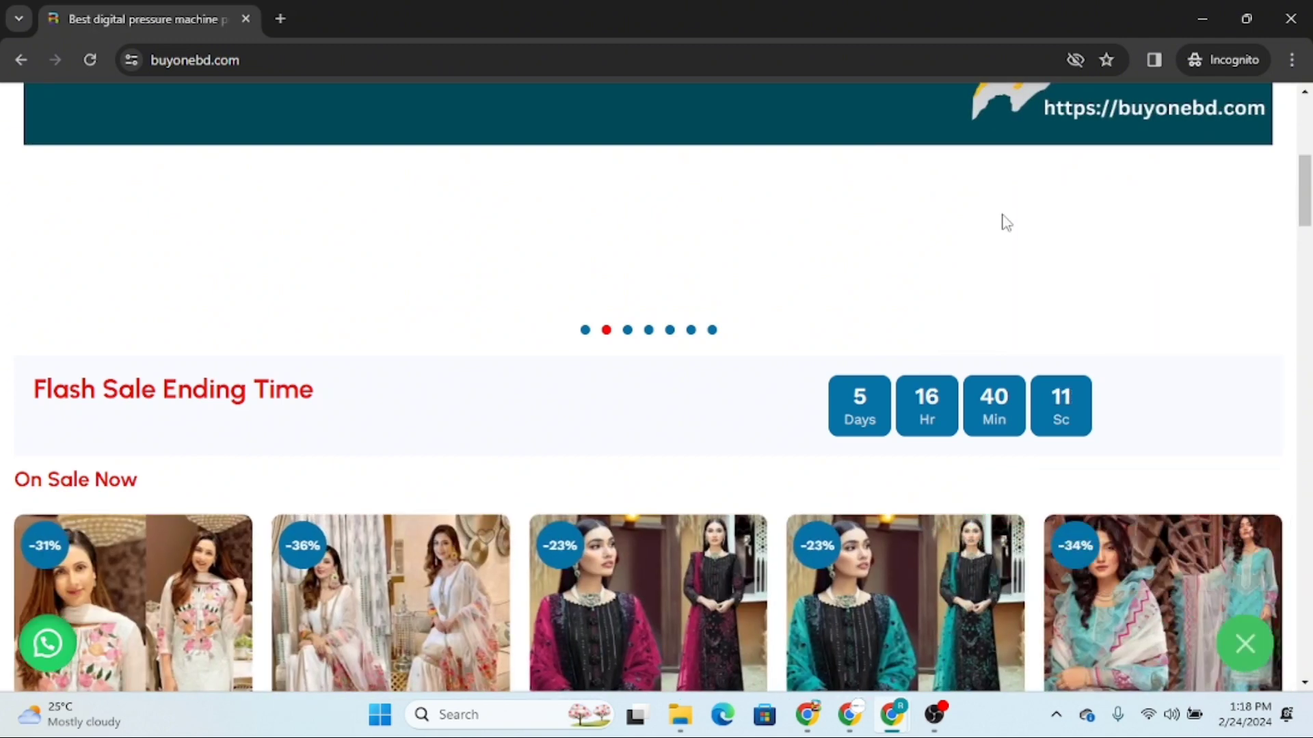
pyautogui.rightClick(1005, 222)
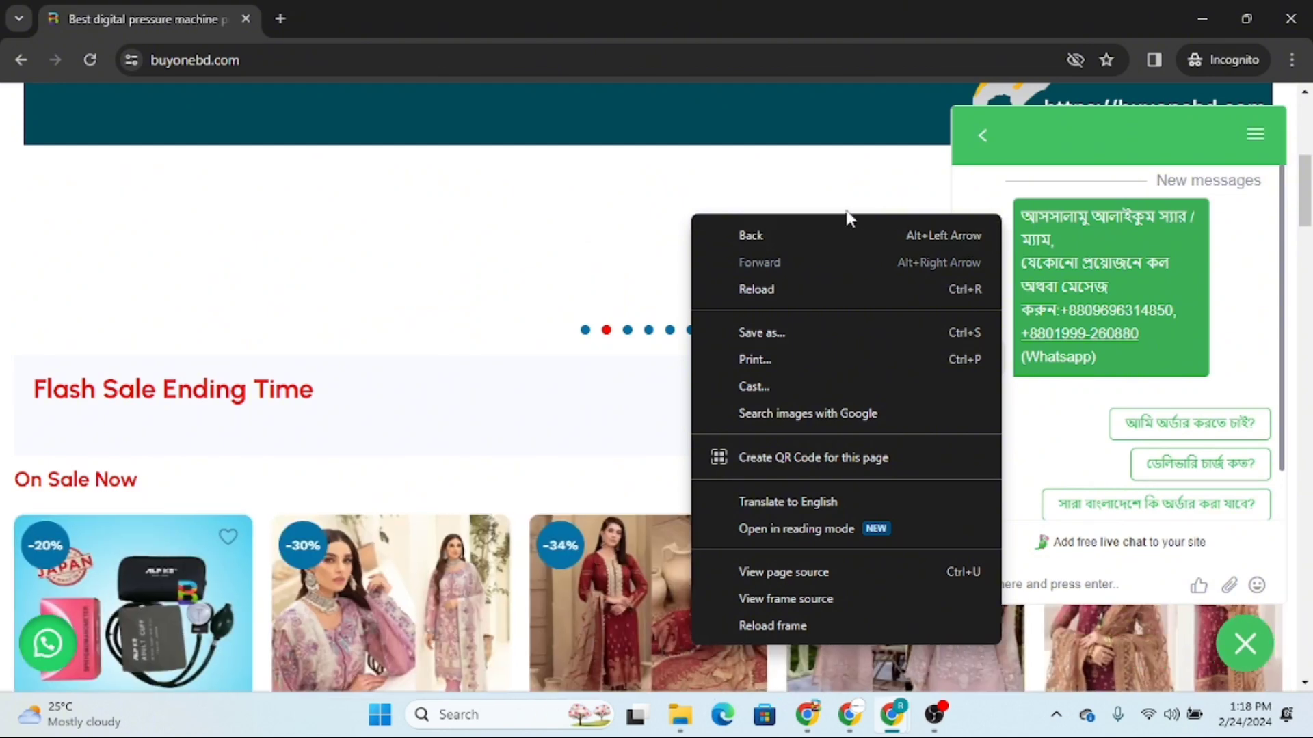
pyautogui.click(1193, 426)
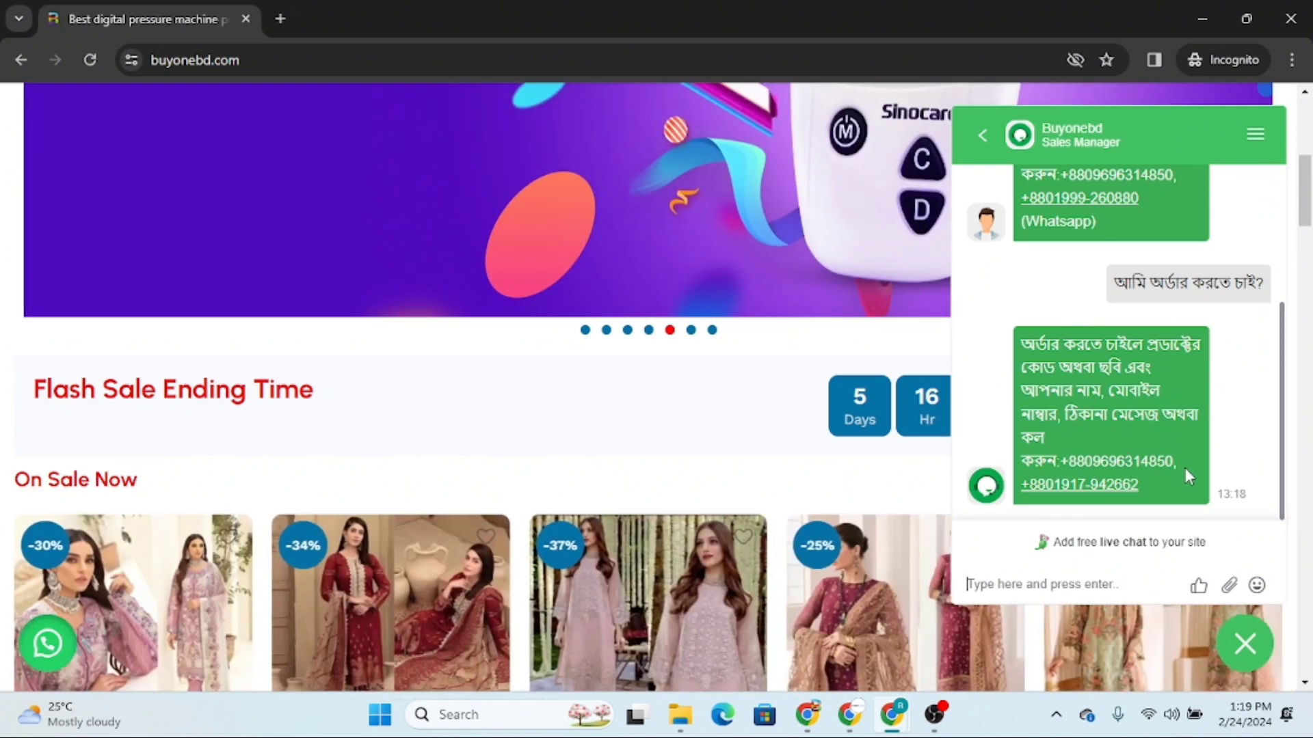
# Step: Return to the widget's conversation list, reopen the active conversation, and send the message "Hi"
pyautogui.scroll(3, 1184, 468)
pyautogui.click(995, 142)
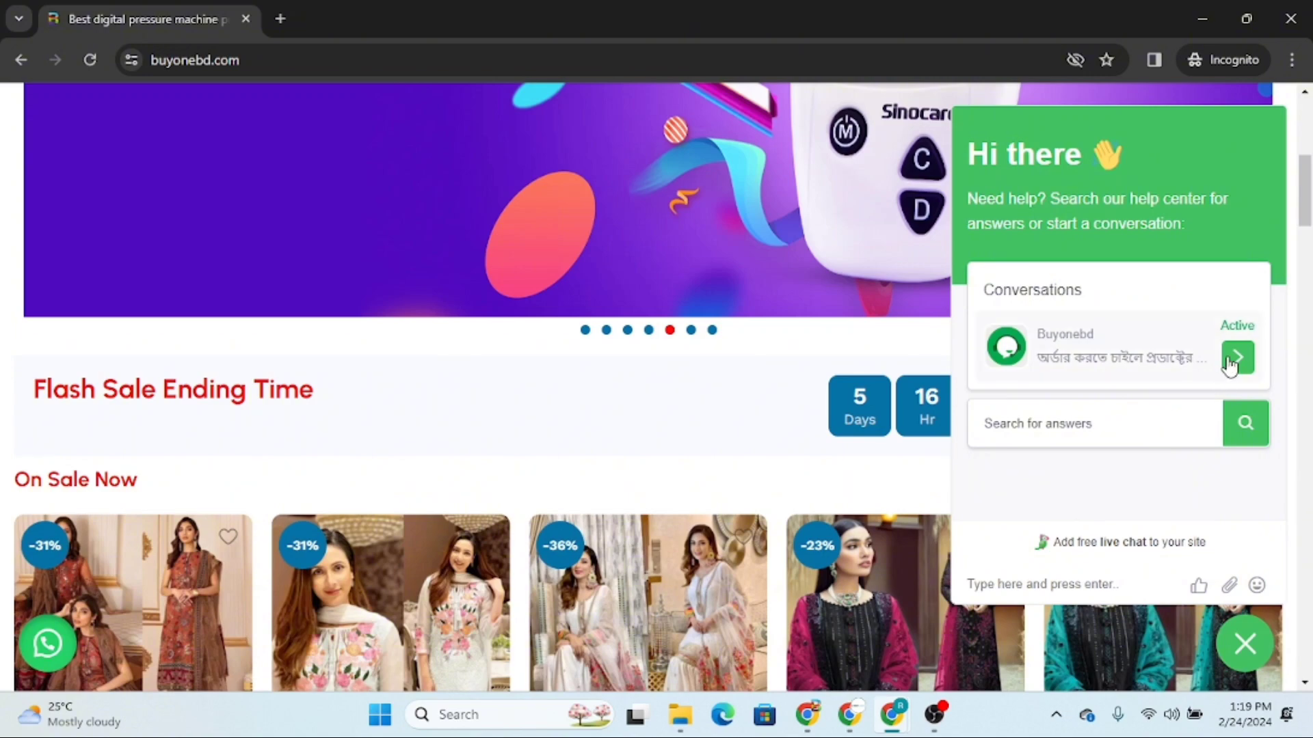
pyautogui.click(1236, 358)
pyautogui.scroll(-8, 1193, 372)
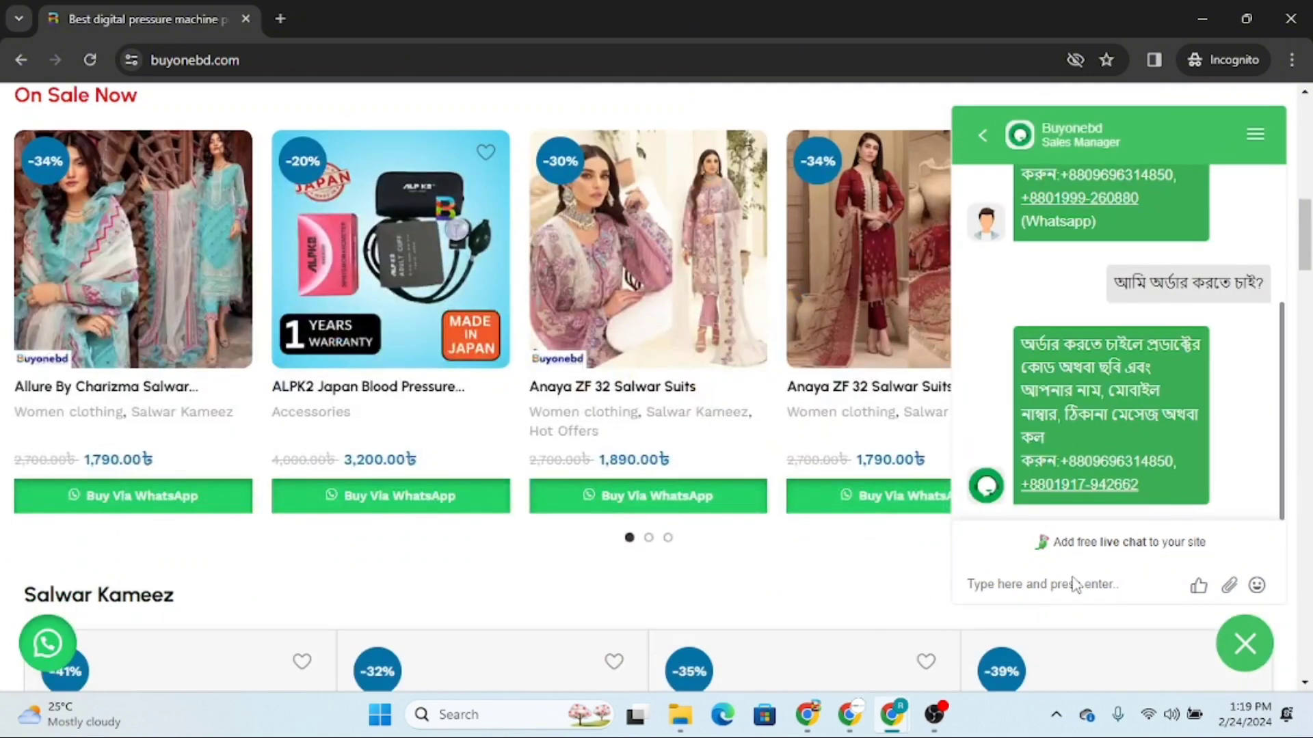
pyautogui.write('Hi')
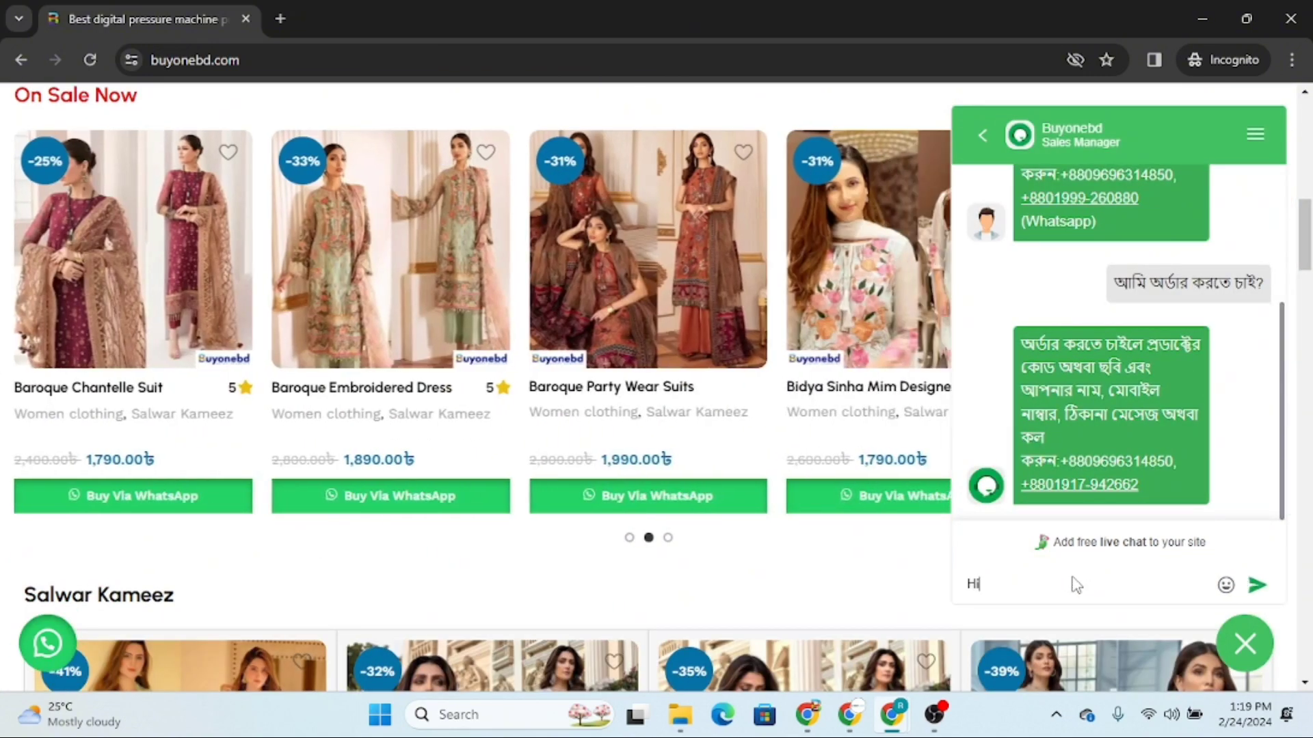
pyautogui.press('Return')
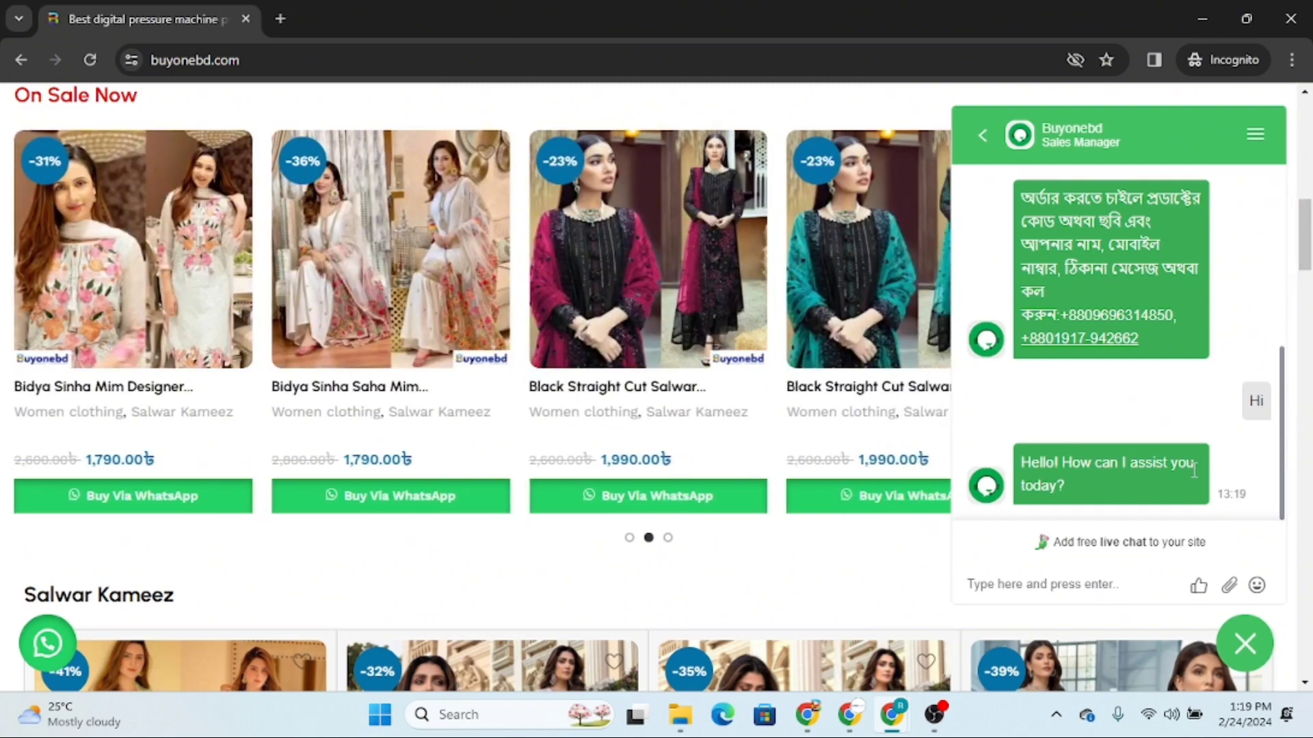
# Step: Send the message "i want to buy" in the visitor chat
pyautogui.write('i want ot')
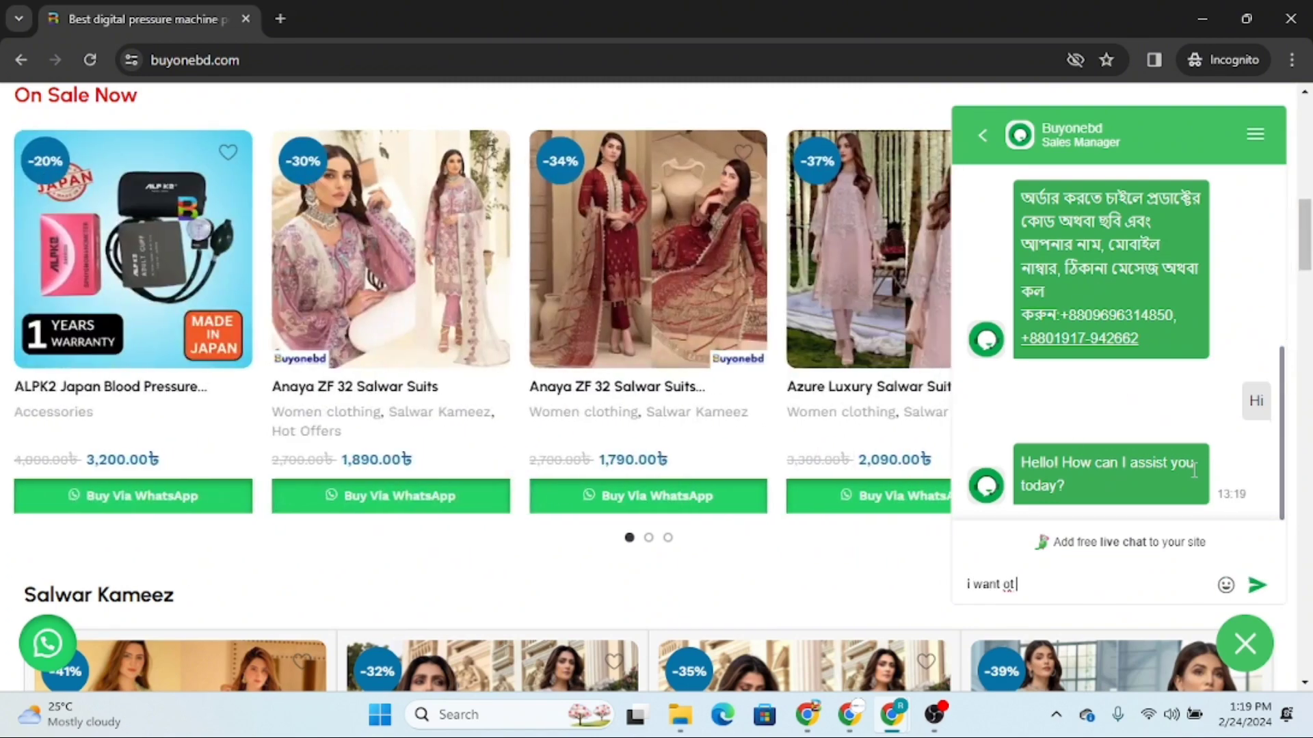
pyautogui.press('BackSpace')
pyautogui.press('BackSpace')
pyautogui.write('to buy')
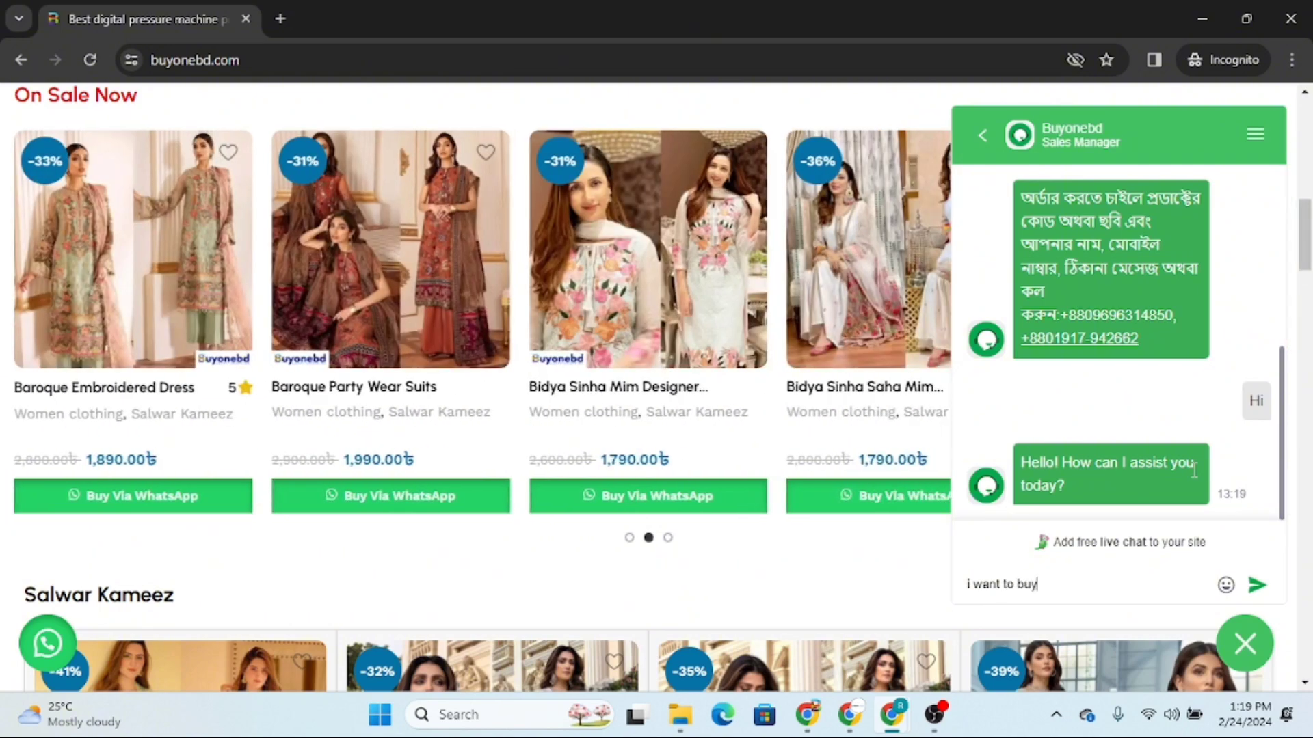
pyautogui.write('o buy')
pyautogui.press('Return')
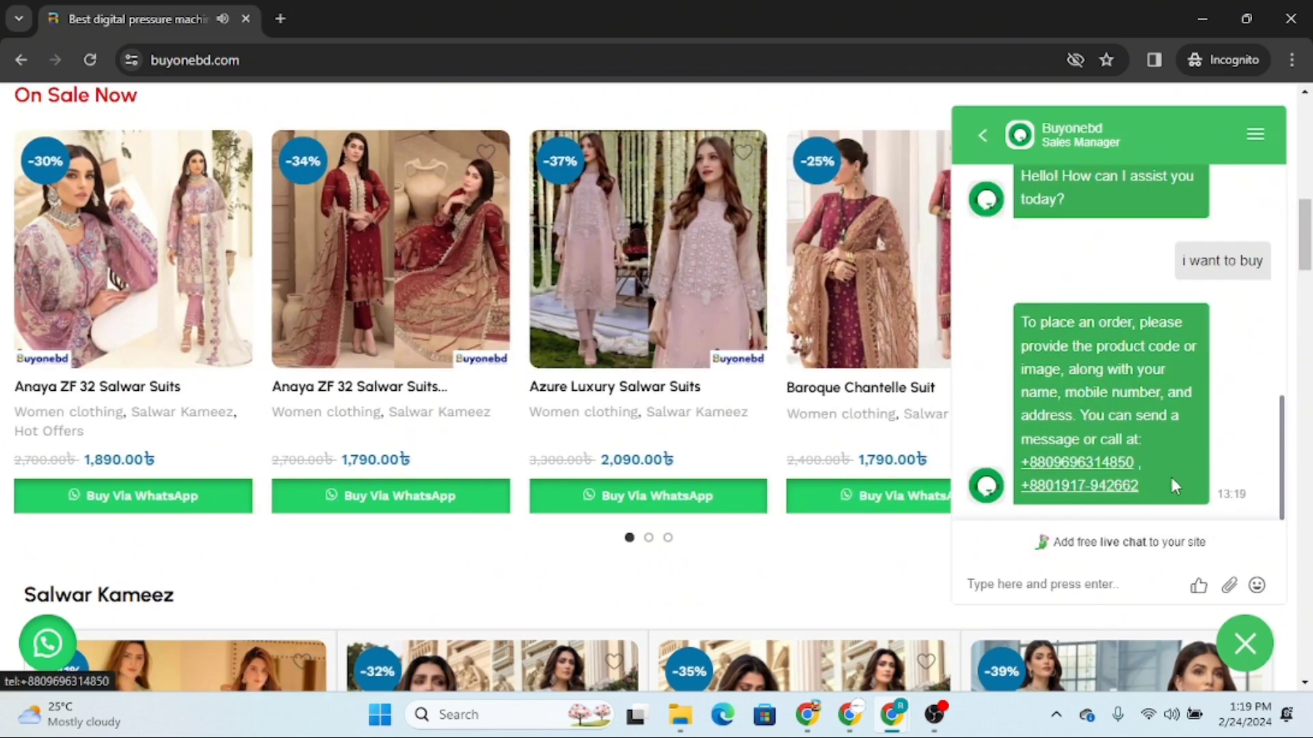
# Step: Switch to the tawk.to dashboard tab and open the Allmart property's dashboard overview
pyautogui.click(1201, 14)
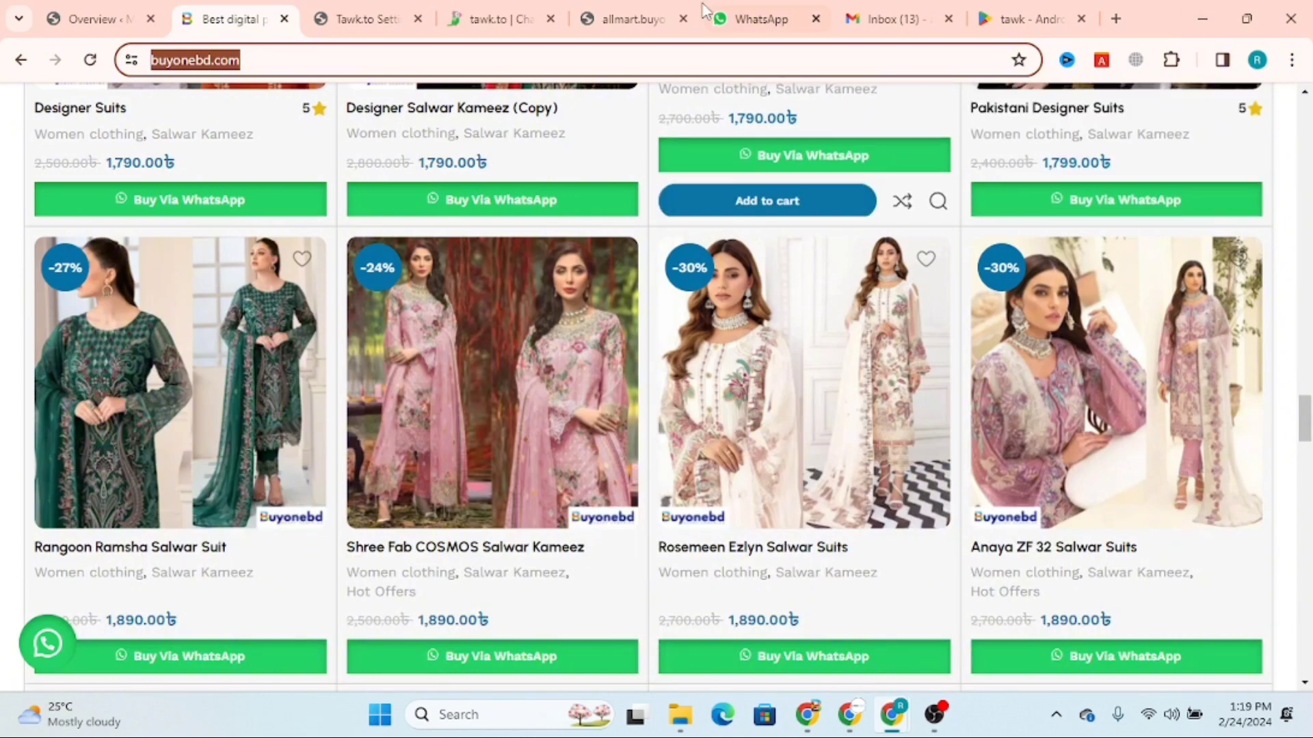
pyautogui.click(493, 14)
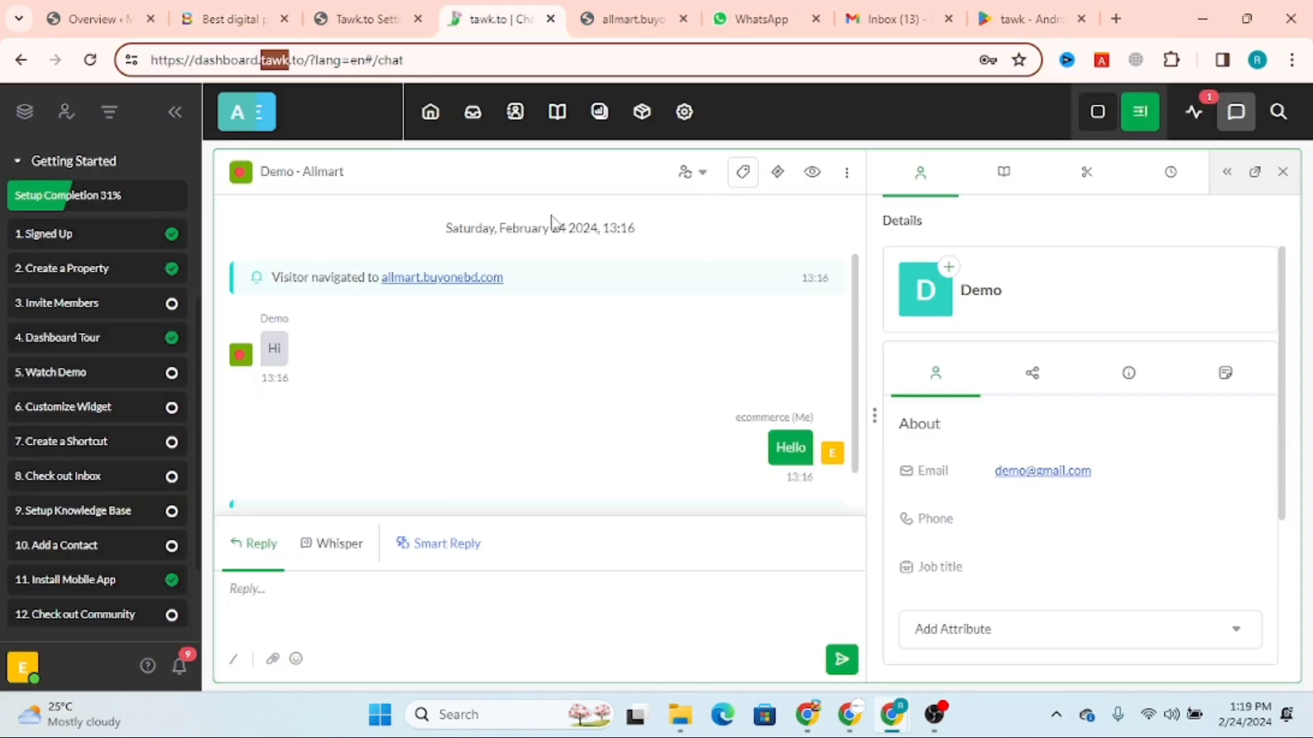
pyautogui.click(430, 112)
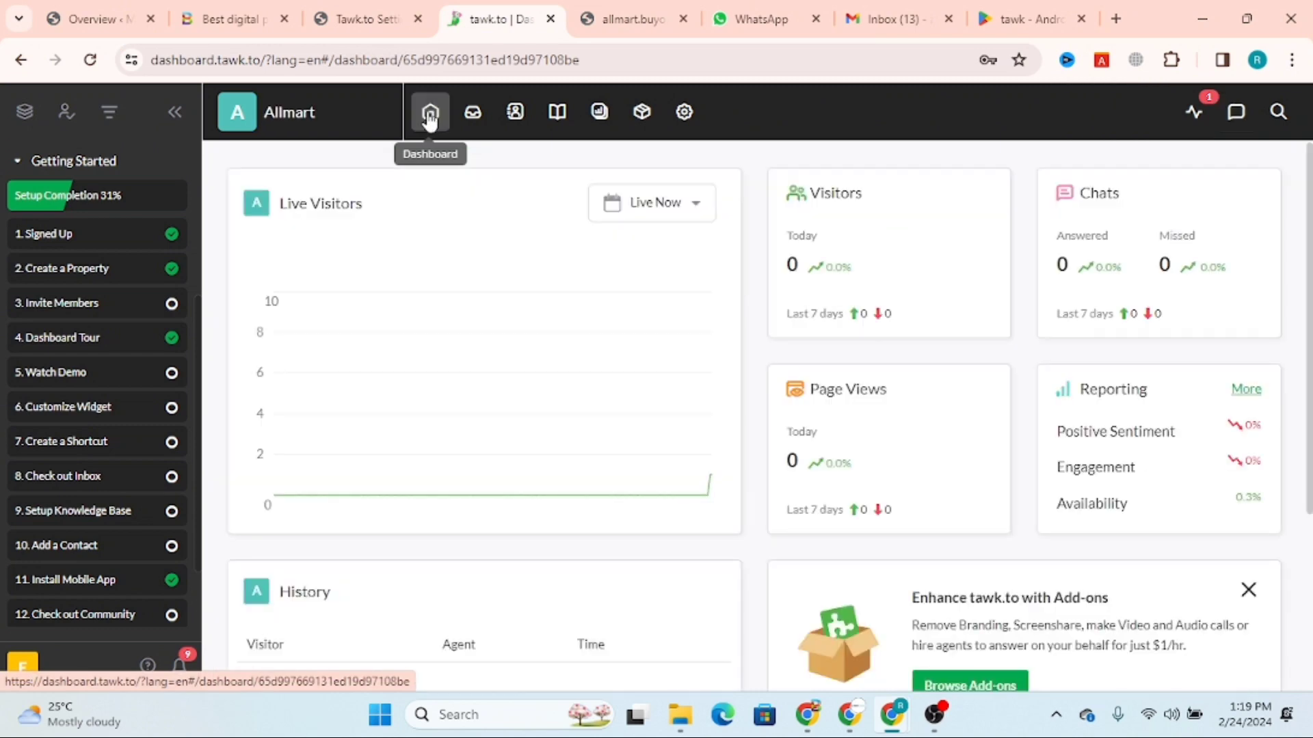
pyautogui.scroll(-4, 415, 307)
pyautogui.scroll(4, 415, 307)
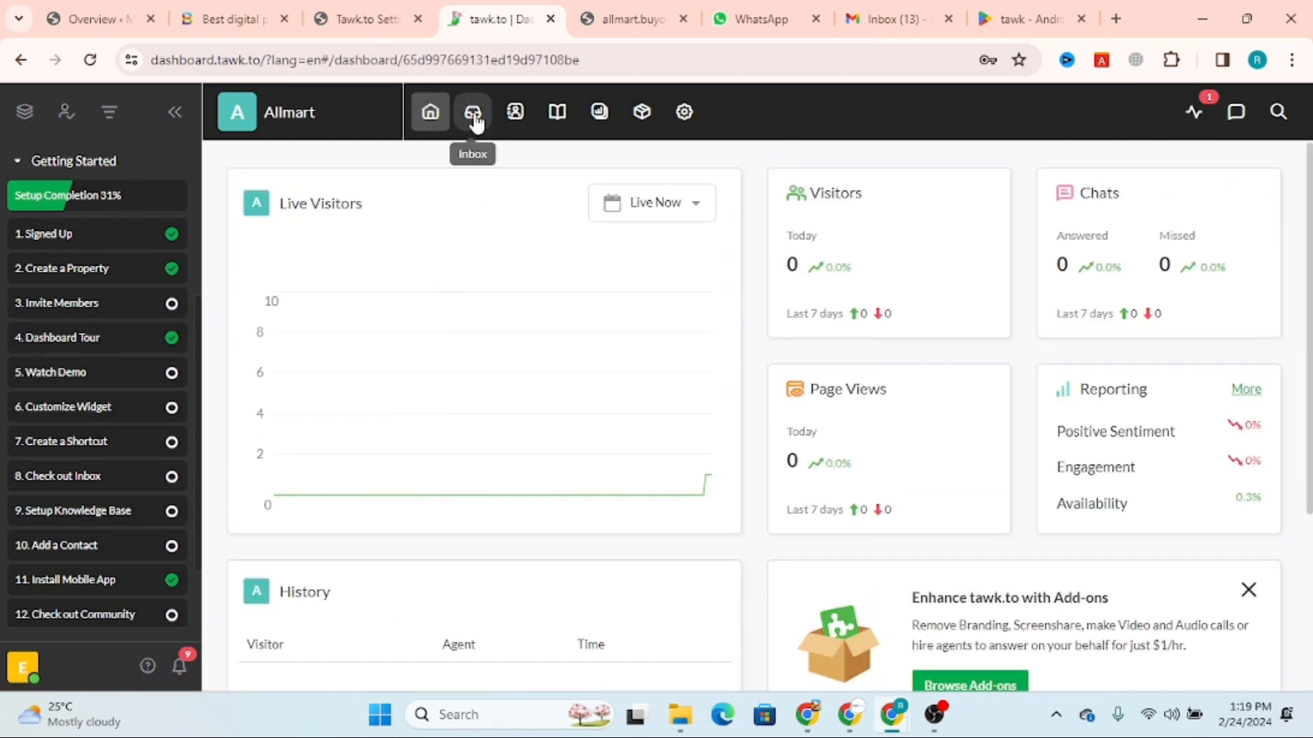
# Step: Examine the Administration section's Chat Widget and Page channel settings
pyautogui.click(682, 116)
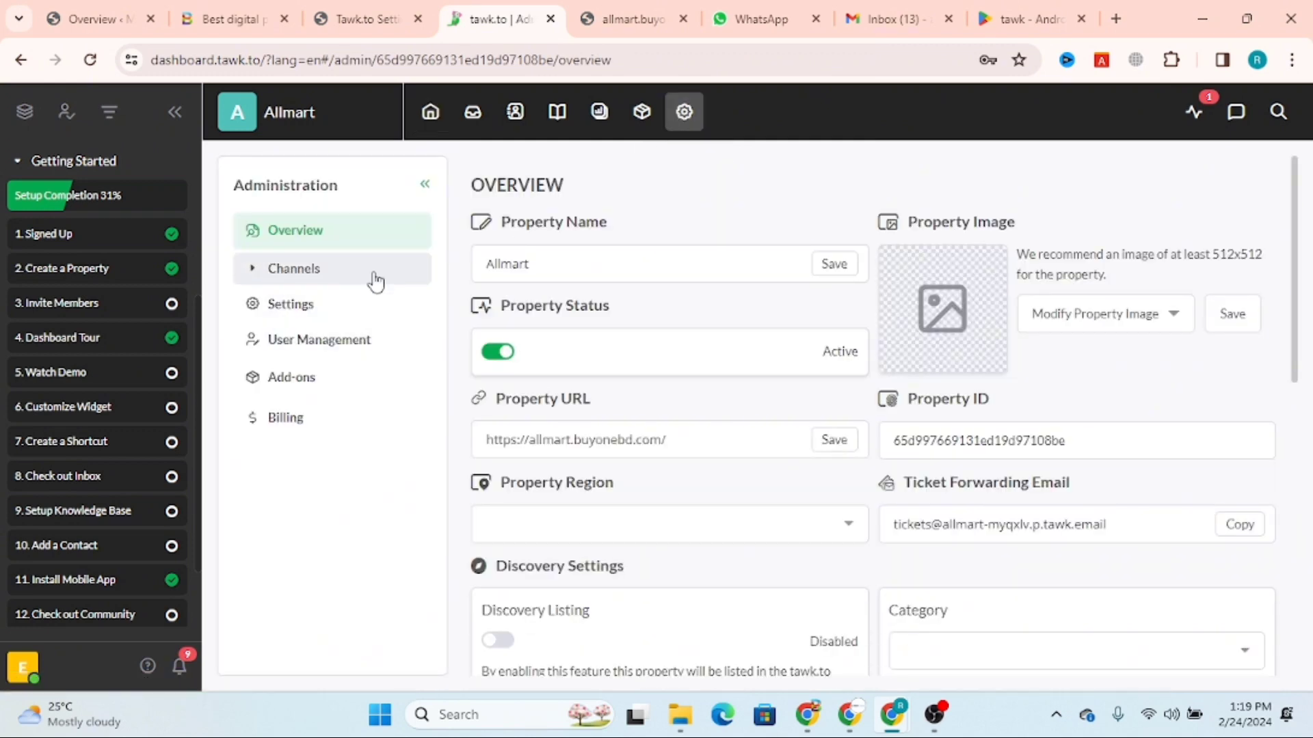
pyautogui.click(375, 279)
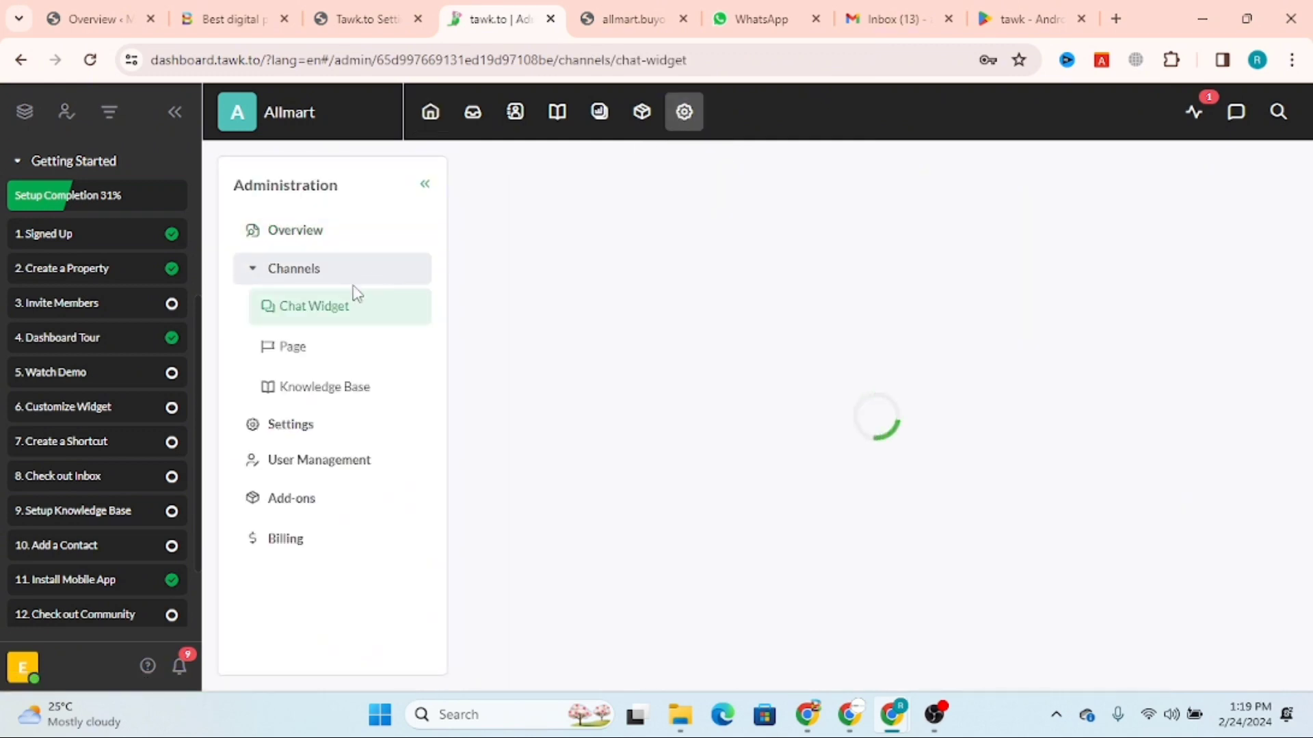
pyautogui.scroll(-3, 616, 375)
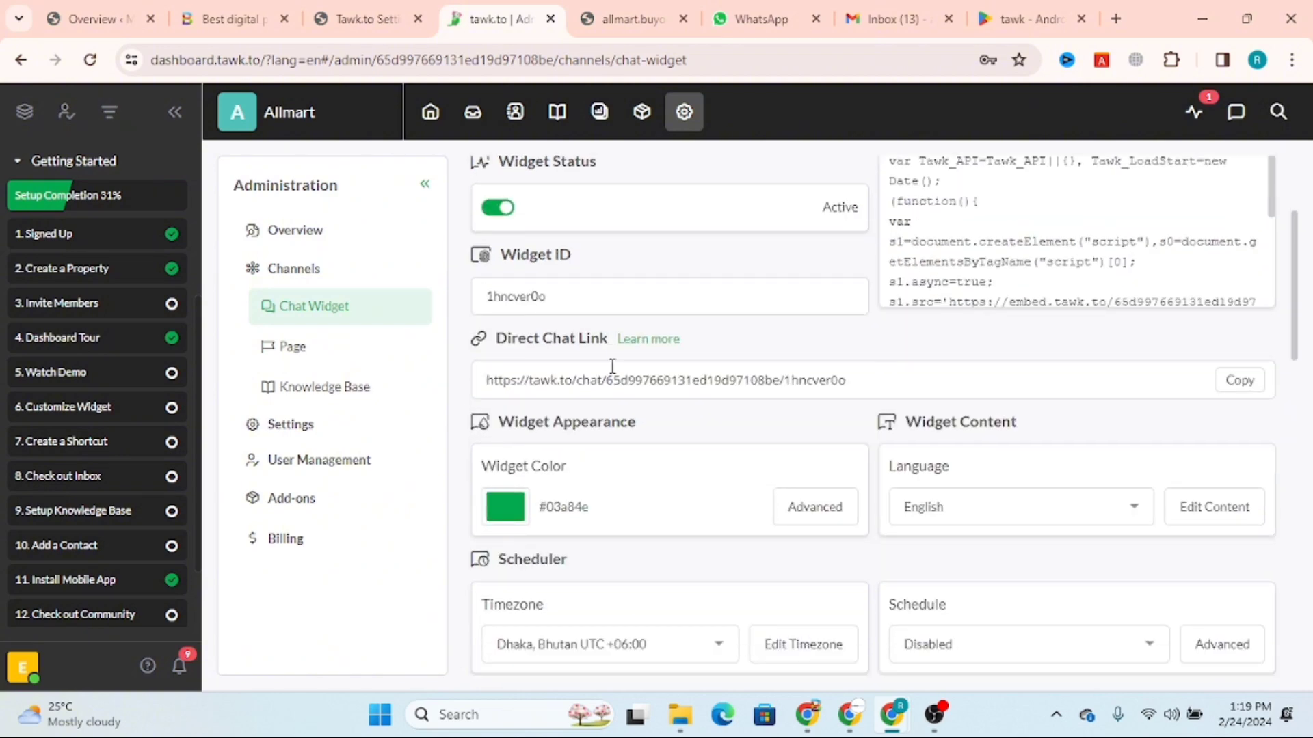
pyautogui.scroll(-3, 612, 368)
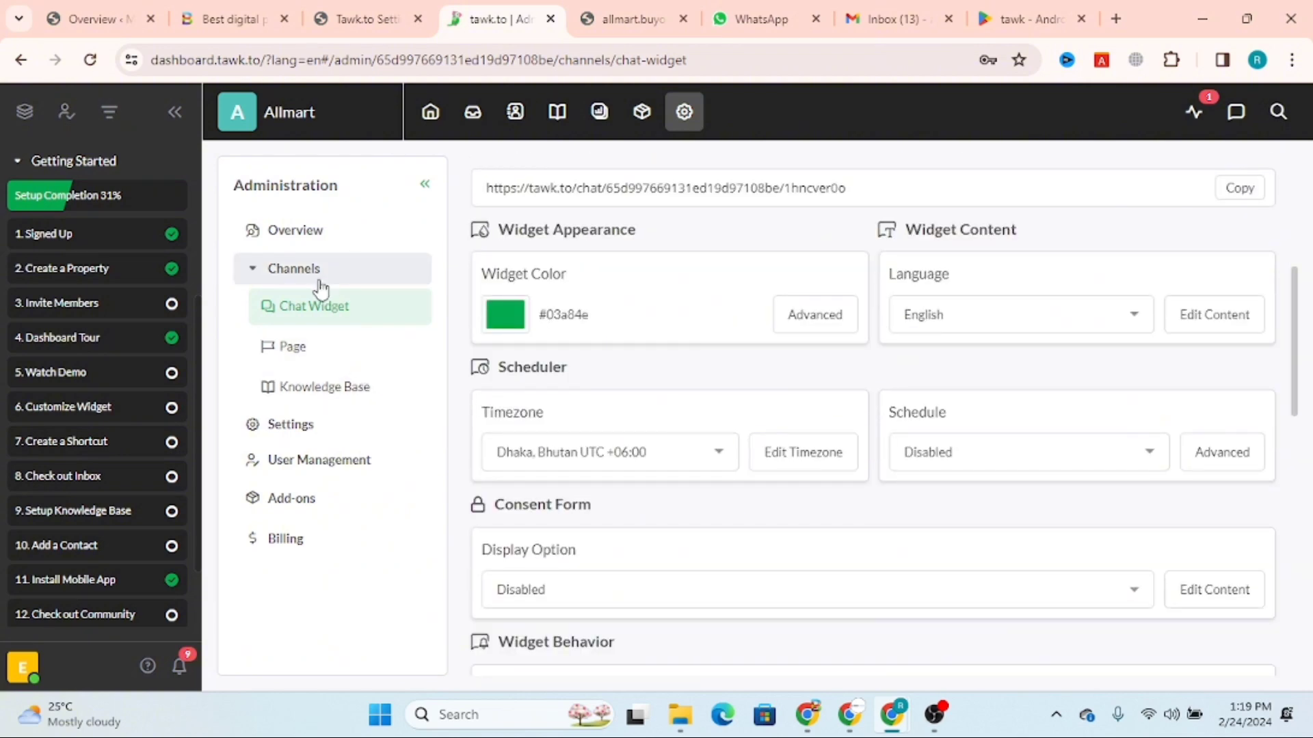
pyautogui.click(316, 355)
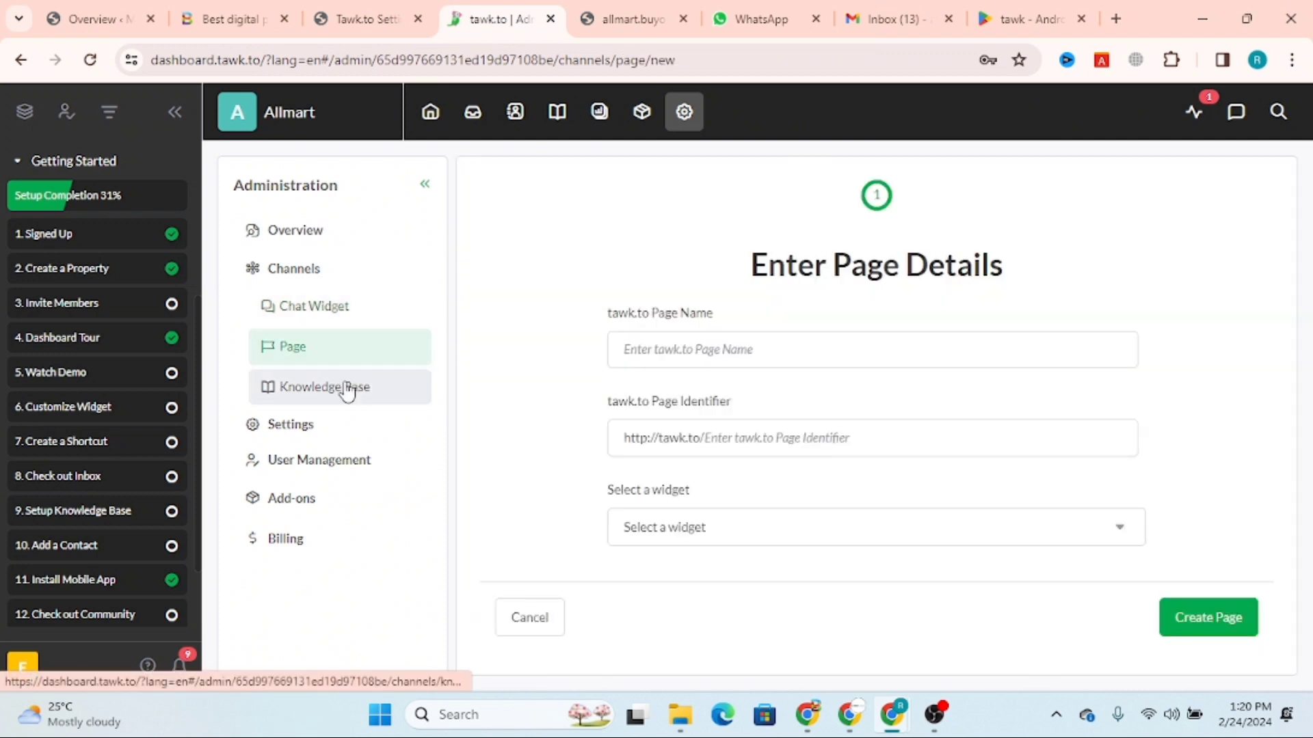
# Step: Start a new shortcut named call-for-or with the message "call for order"
pyautogui.click(320, 425)
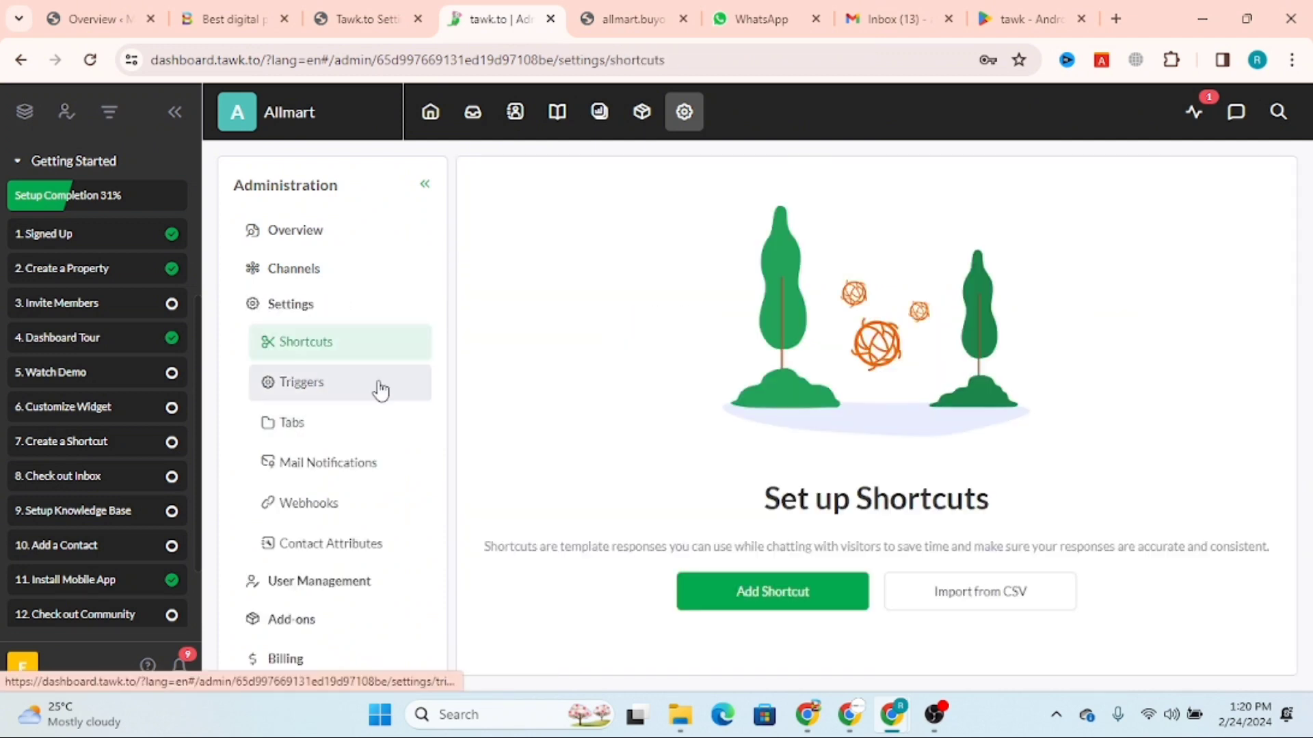
pyautogui.click(753, 593)
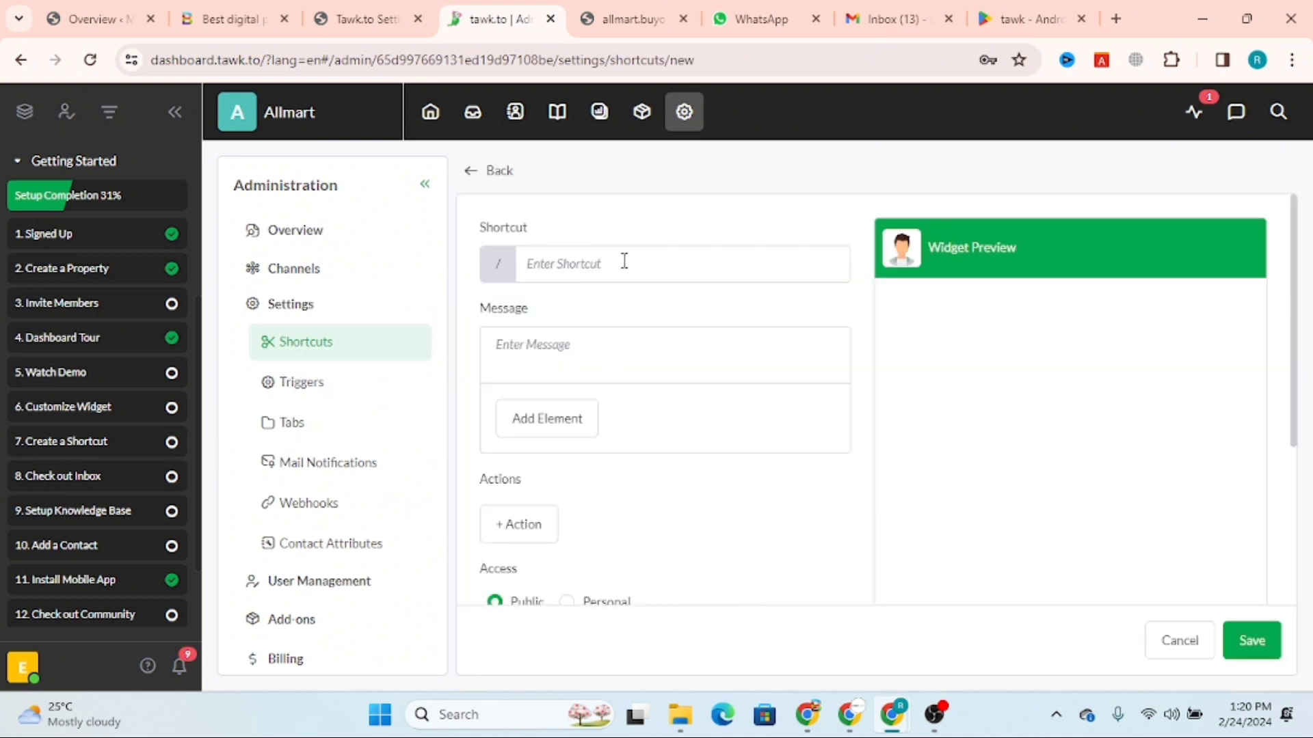
pyautogui.scroll(-1, 643, 284)
pyautogui.scroll(1, 642, 290)
pyautogui.click(577, 262)
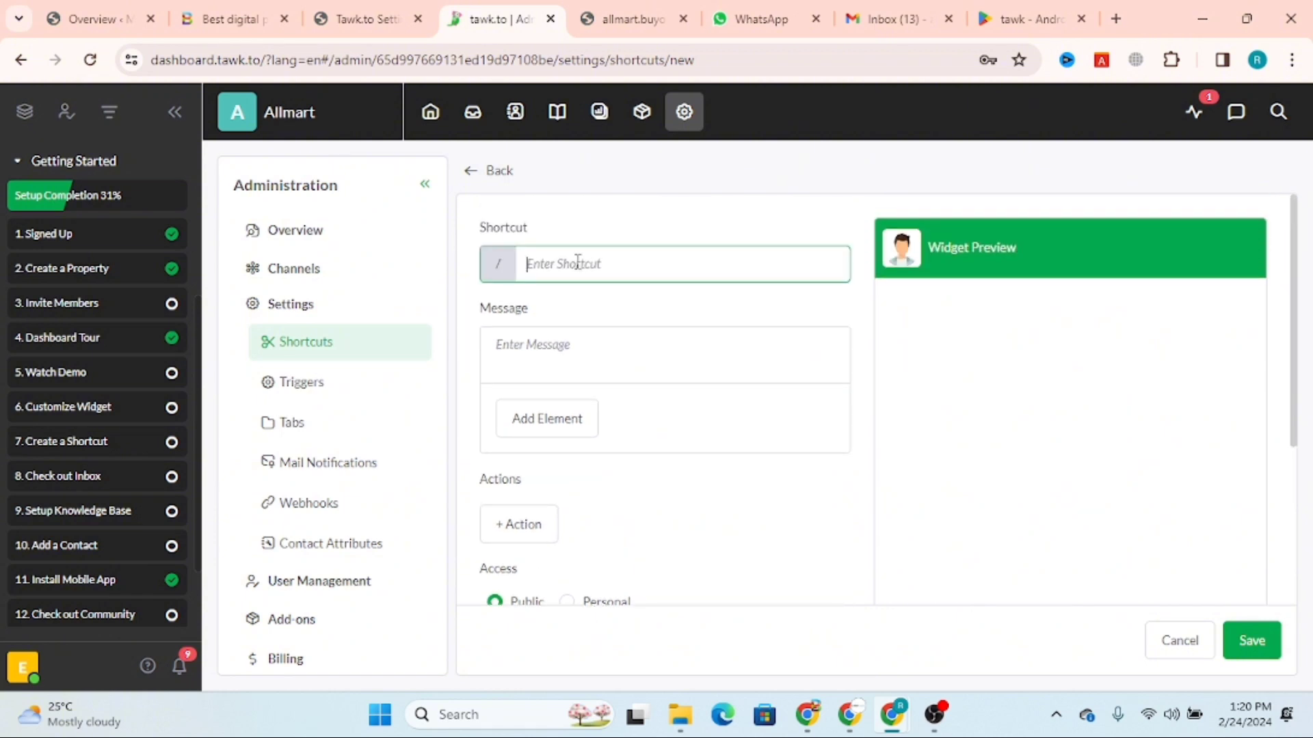
pyautogui.write('d')
pyautogui.click(555, 344)
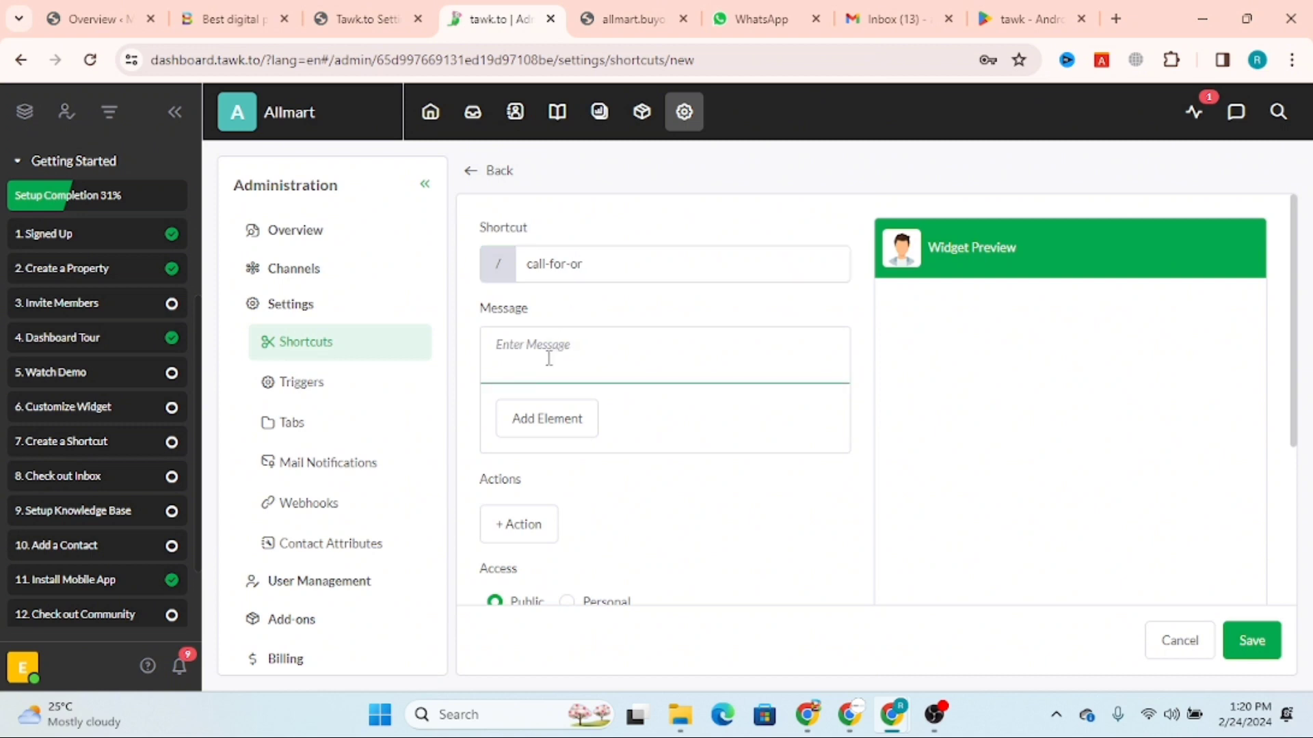
pyautogui.write('call for order')
# Step: Add a Suggested Messages element to the shortcut and save it
pyautogui.click(558, 419)
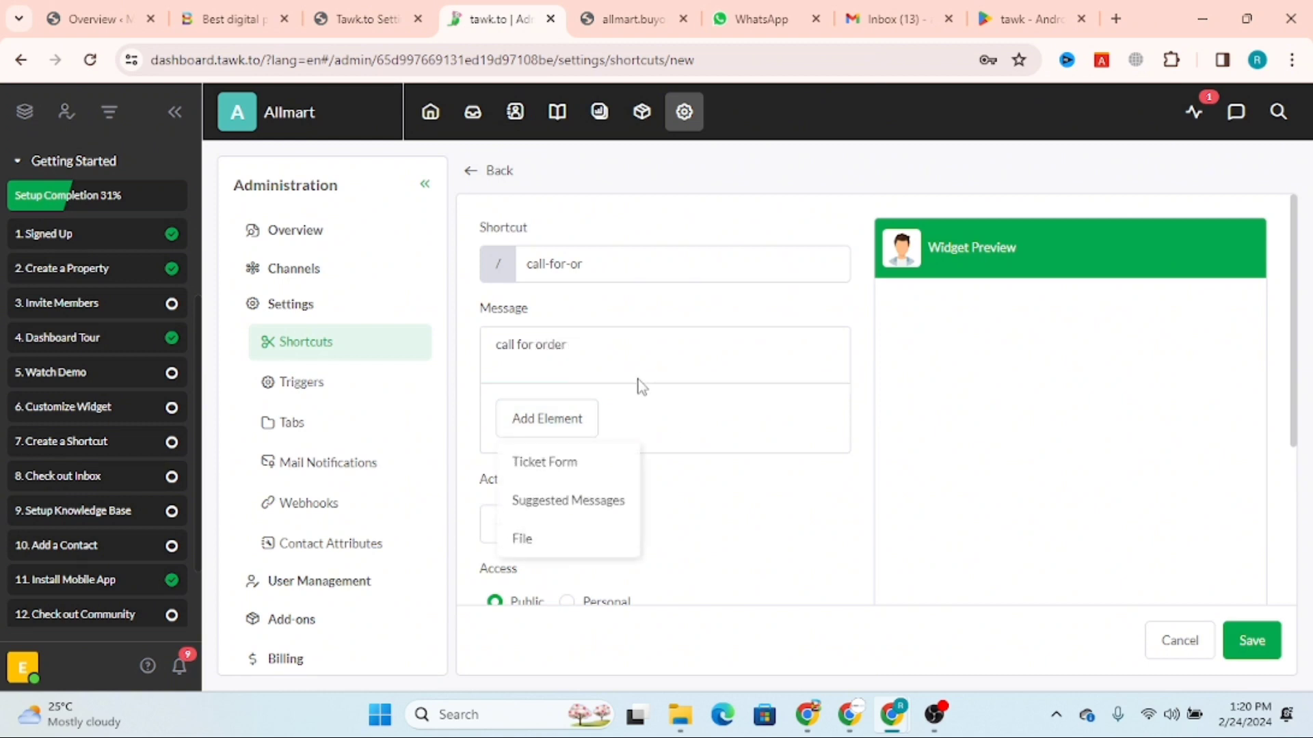
pyautogui.click(604, 502)
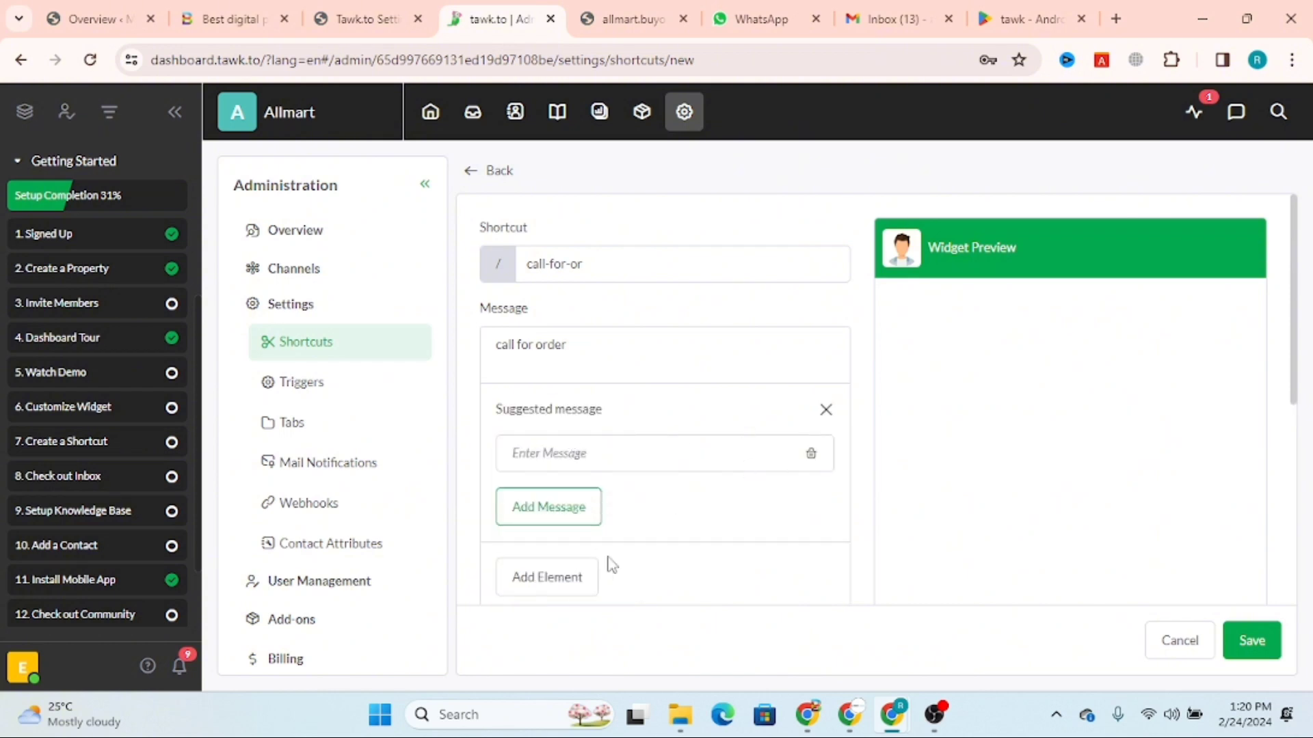
pyautogui.scroll(-3, 610, 564)
pyautogui.scroll(-3, 756, 559)
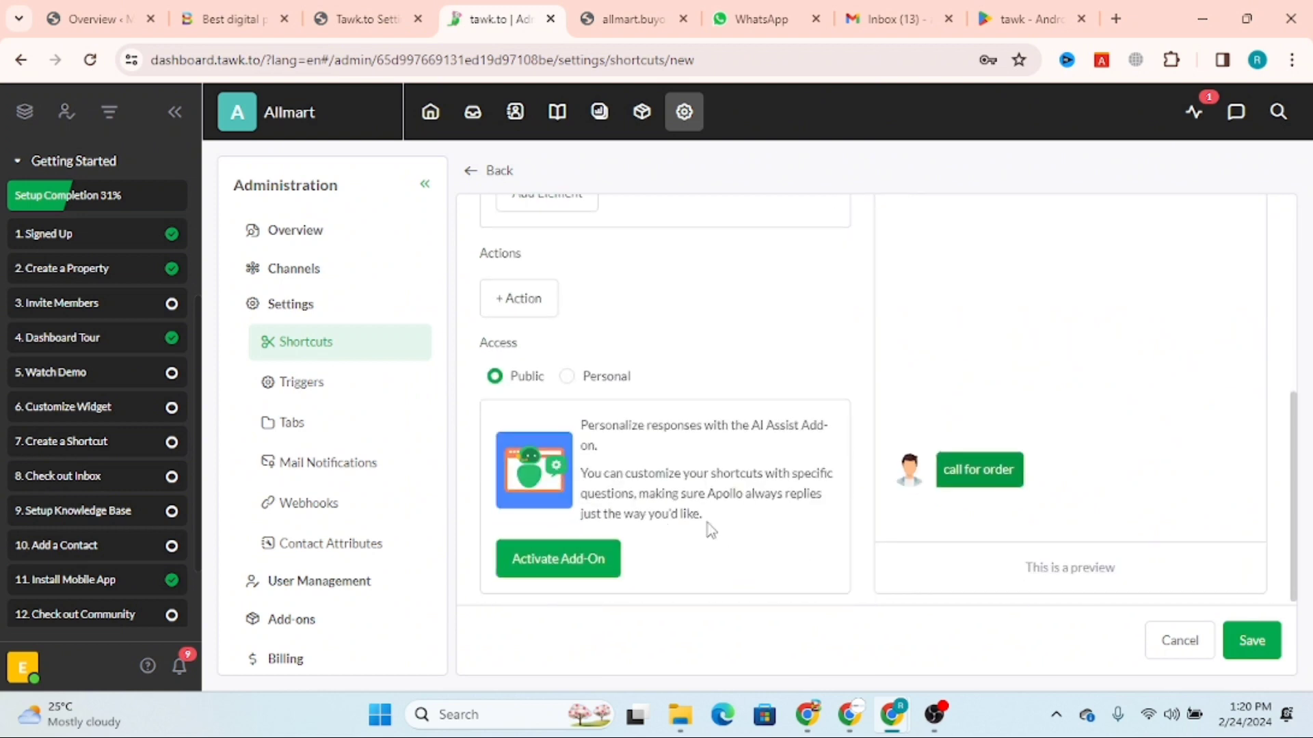
pyautogui.click(1255, 648)
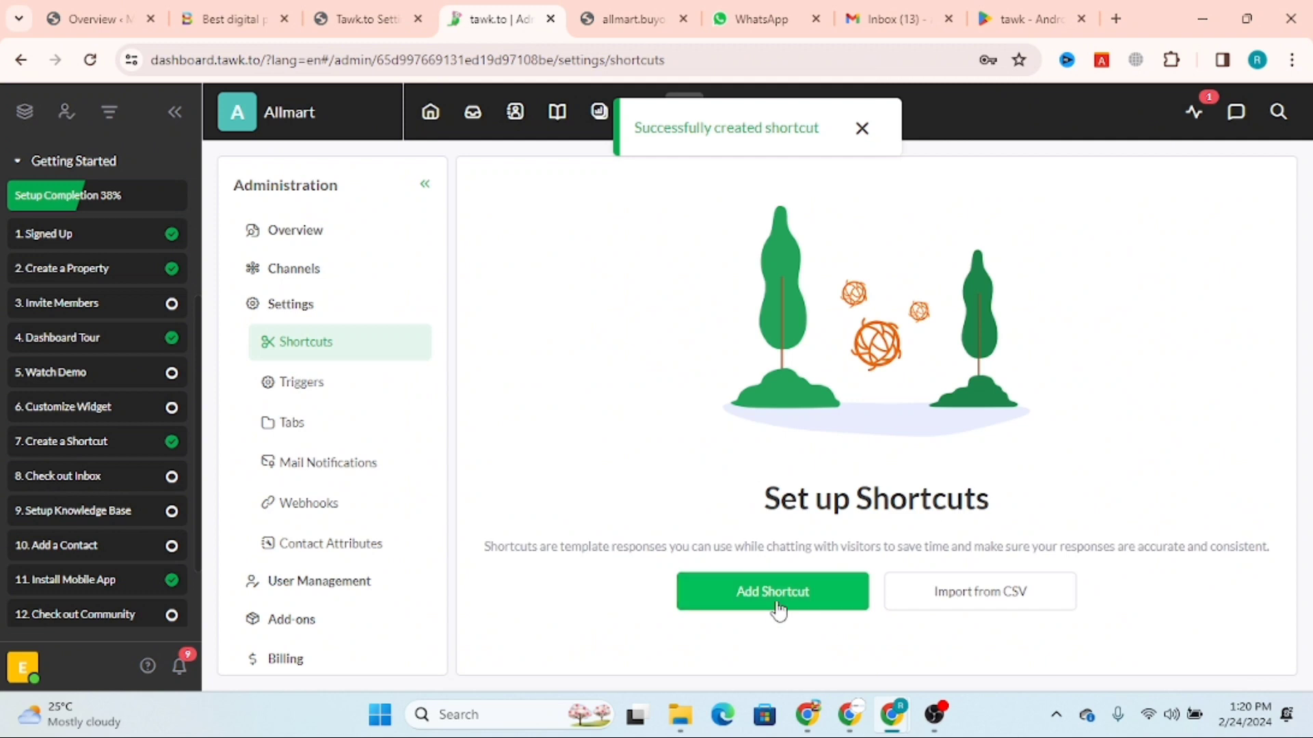
# Step: Open the Welcome message trigger for editing and select its trigger message text
pyautogui.click(778, 601)
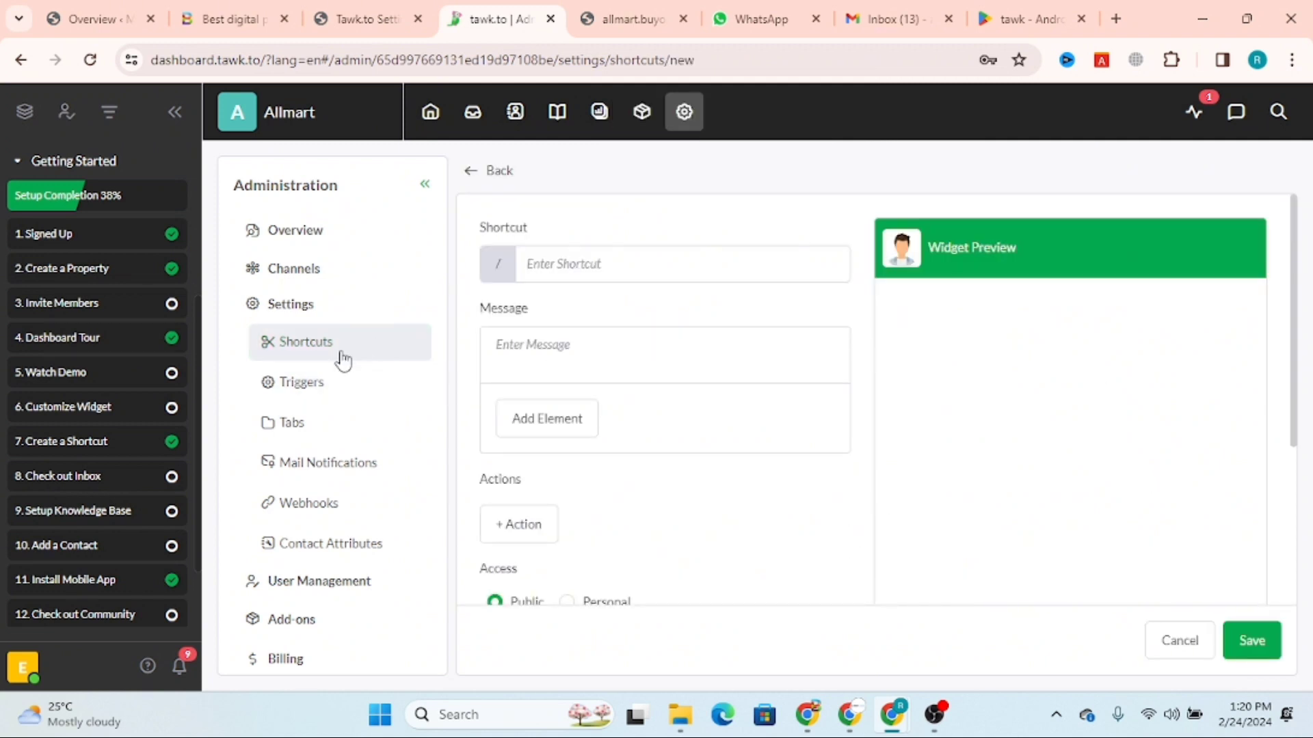
pyautogui.click(573, 263)
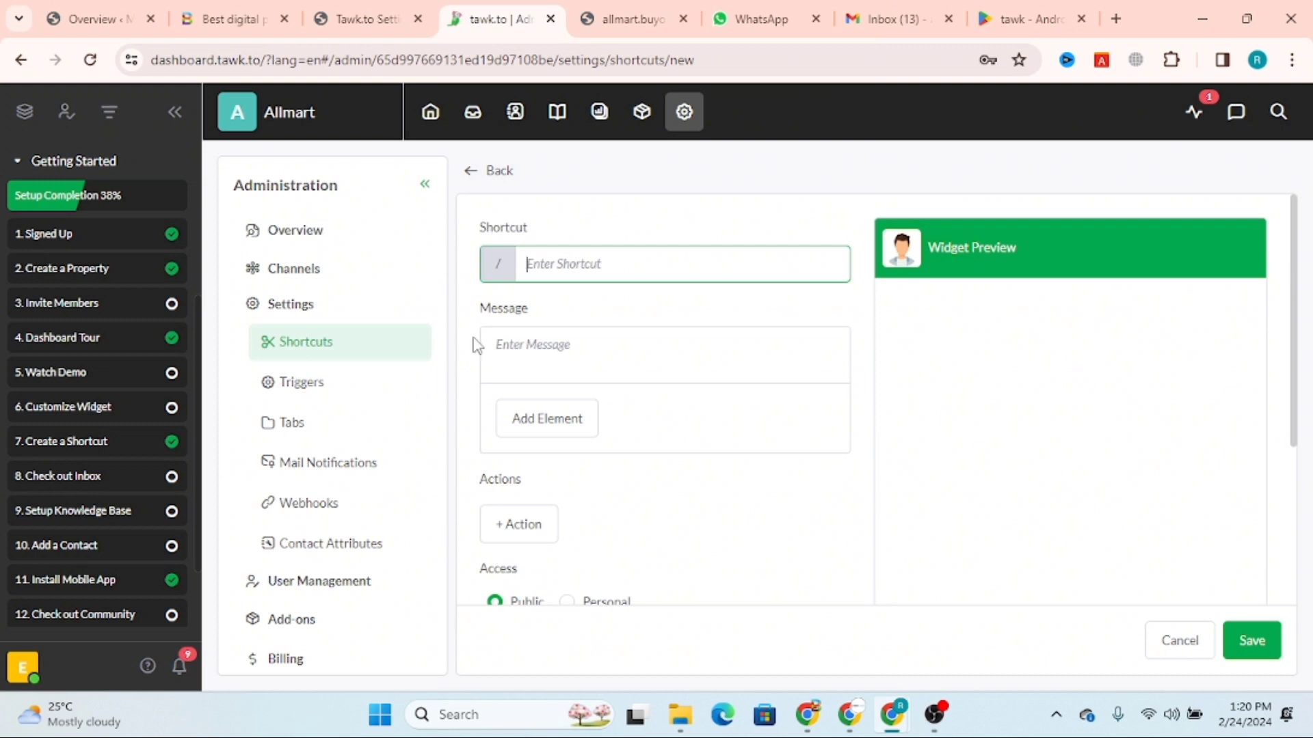
pyautogui.click(345, 391)
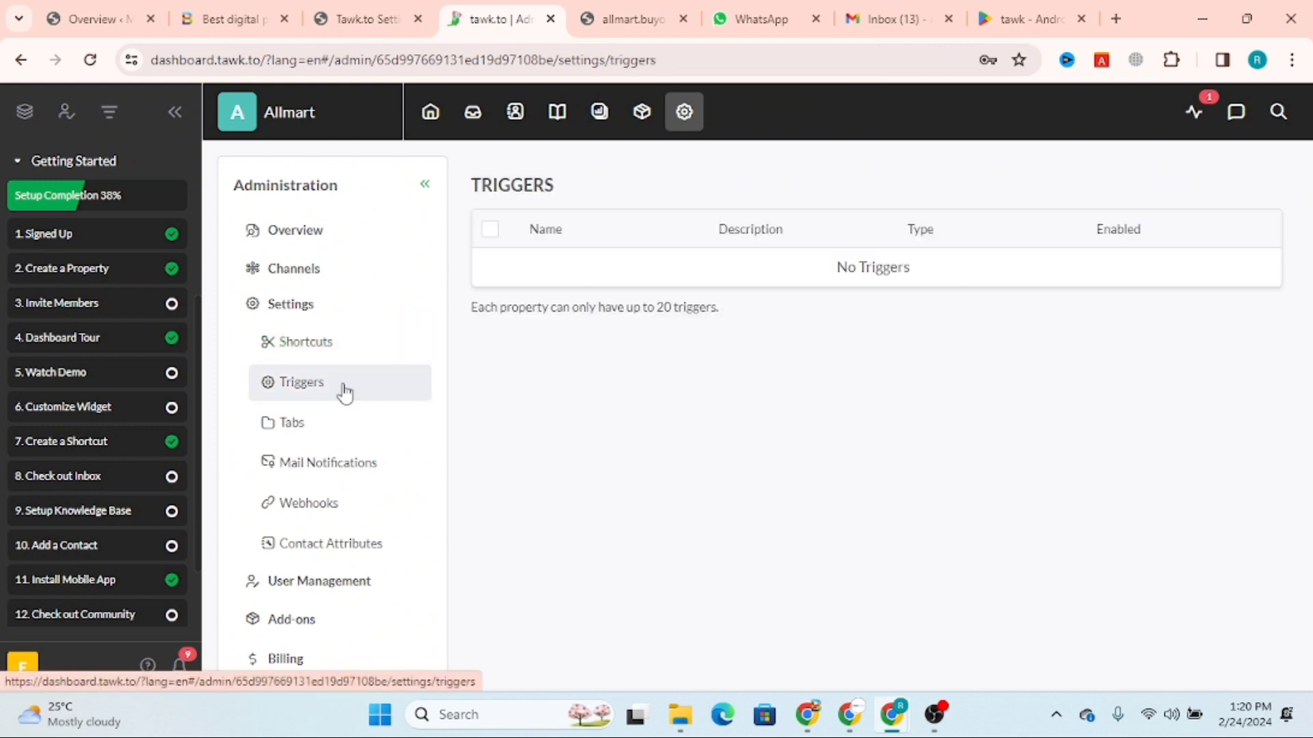
pyautogui.click(1119, 299)
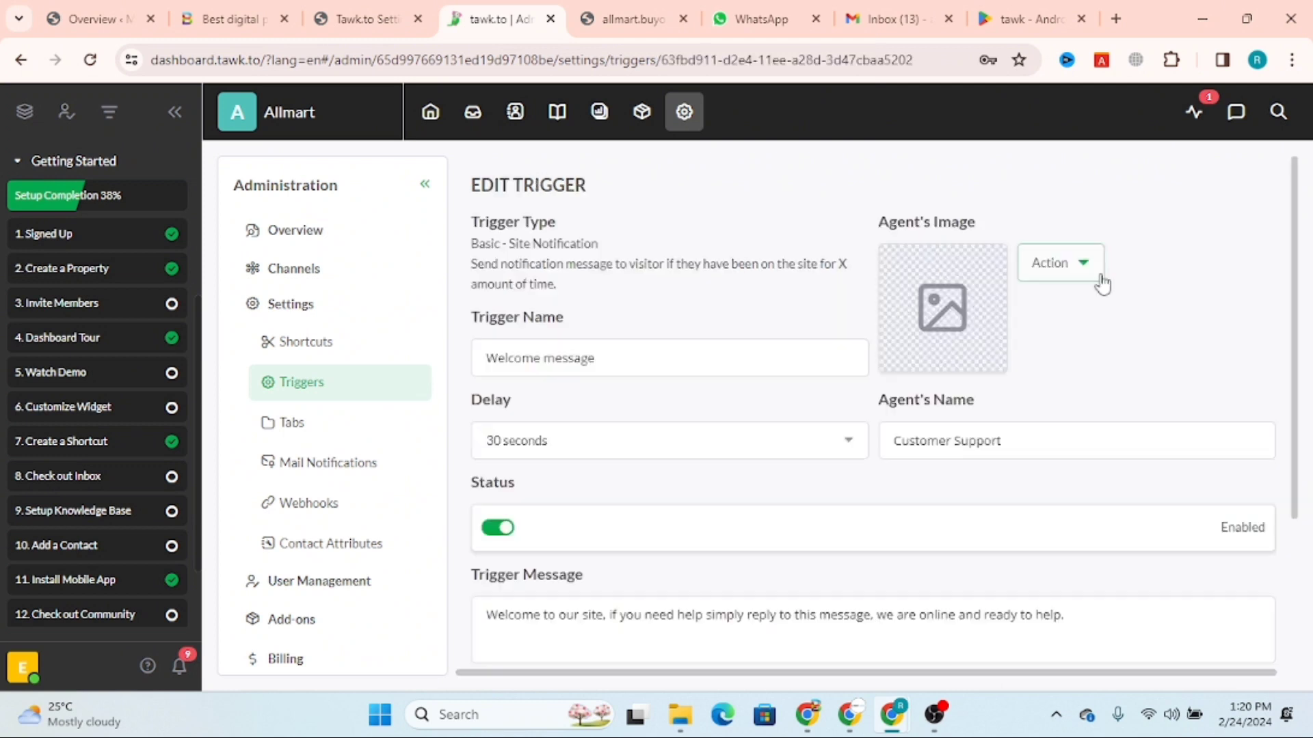
pyautogui.scroll(-2, 615, 383)
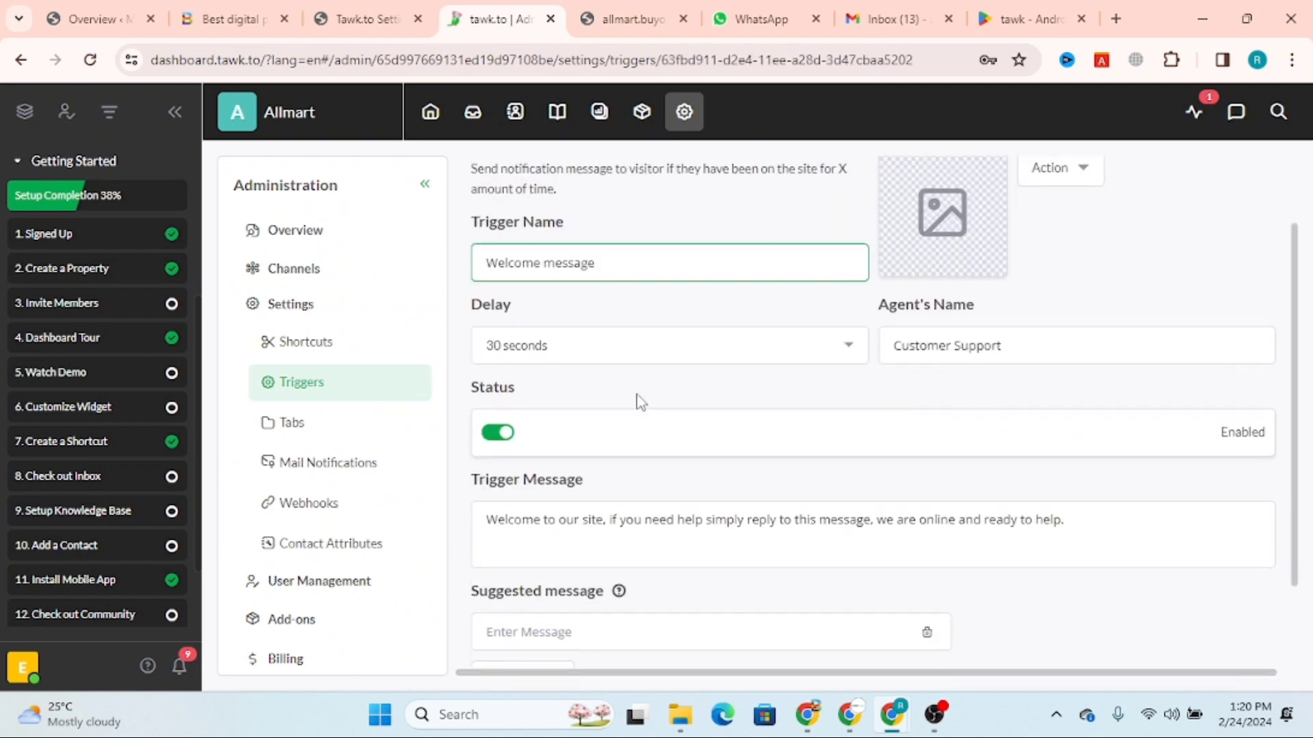
pyautogui.click(559, 518)
pyautogui.moveTo(1094, 545); pyautogui.dragTo(511, 586)
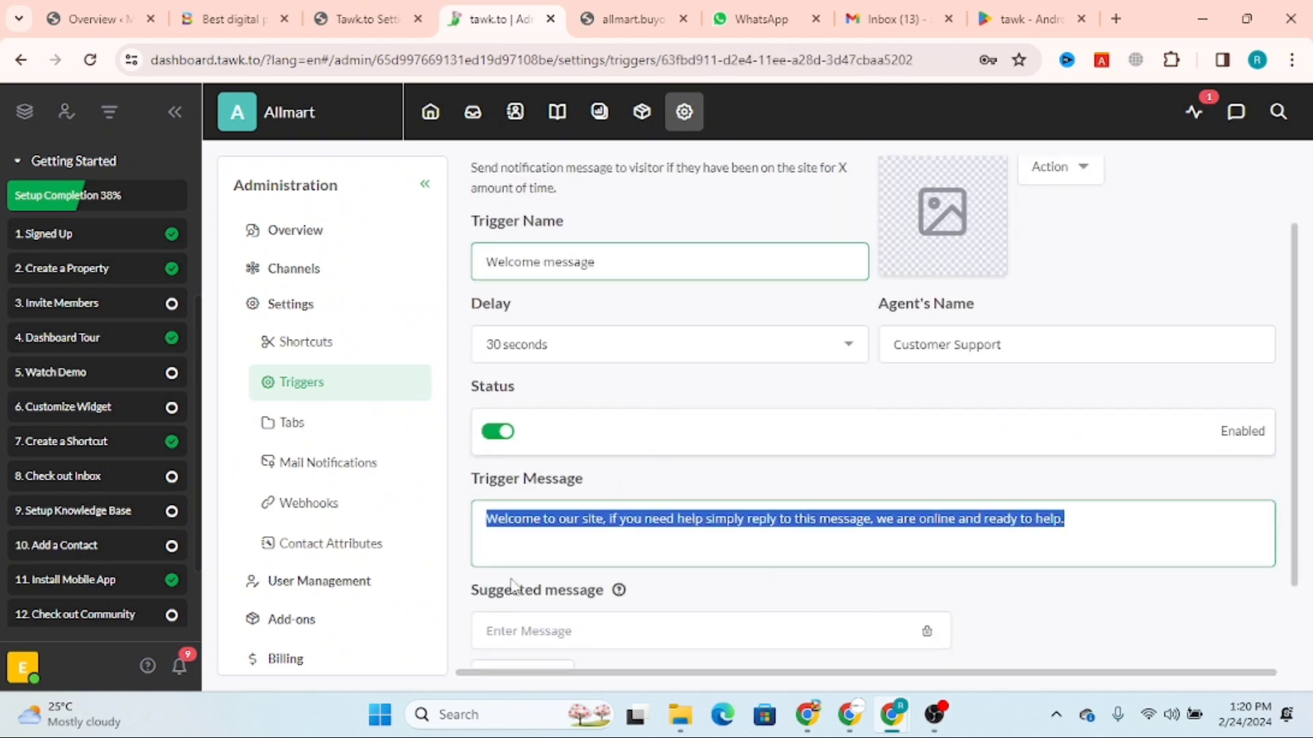
# Step: Switch back to the incognito store window showing the visitor chat
pyautogui.click(807, 715)
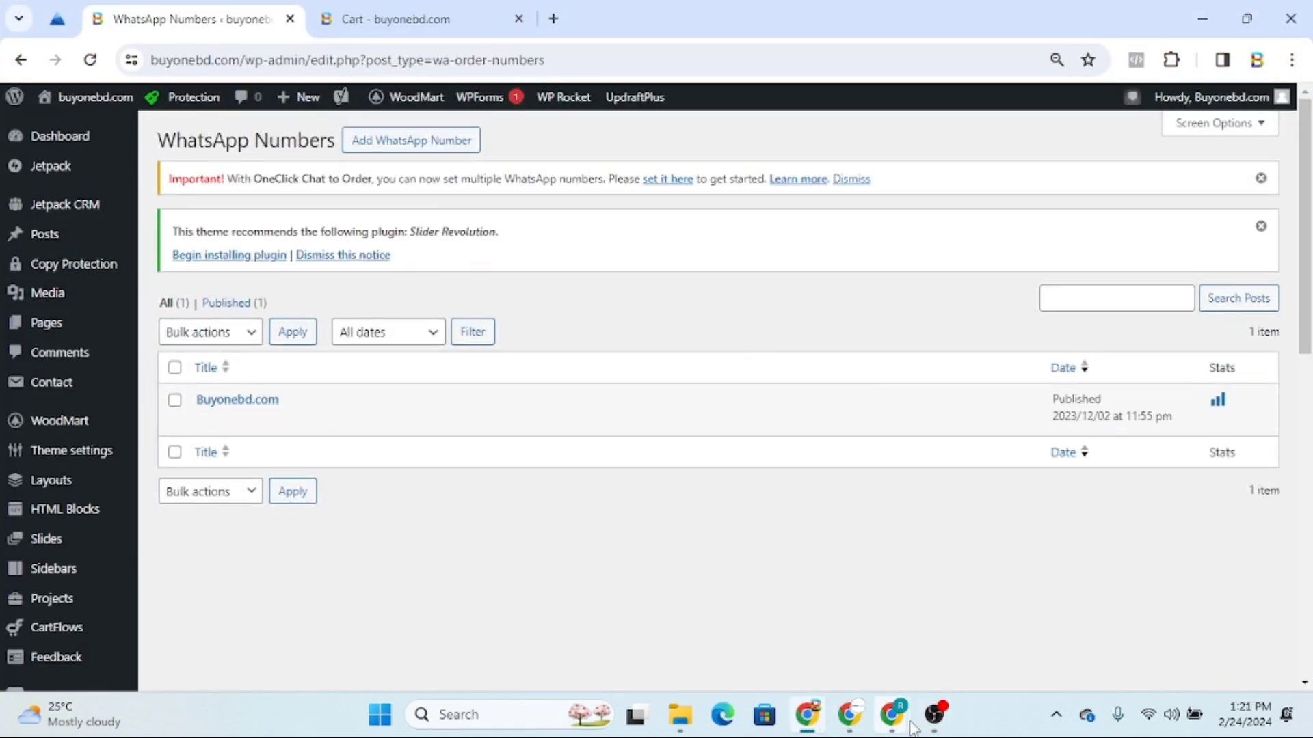
pyautogui.moveTo(892, 714)
pyautogui.click(1005, 620)
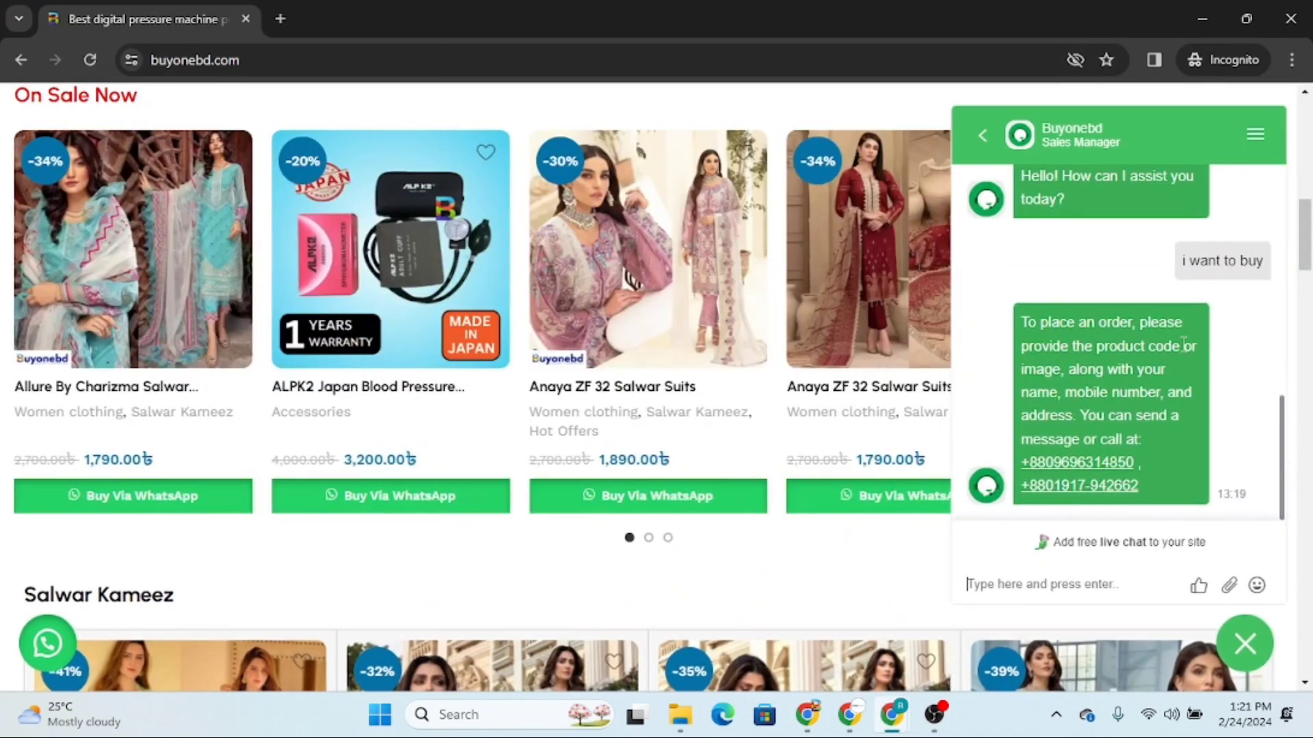
# Step: Copy the Bengali greeting message text from the visitor's chat conversation on the store
pyautogui.scroll(3, 1114, 322)
pyautogui.click(982, 135)
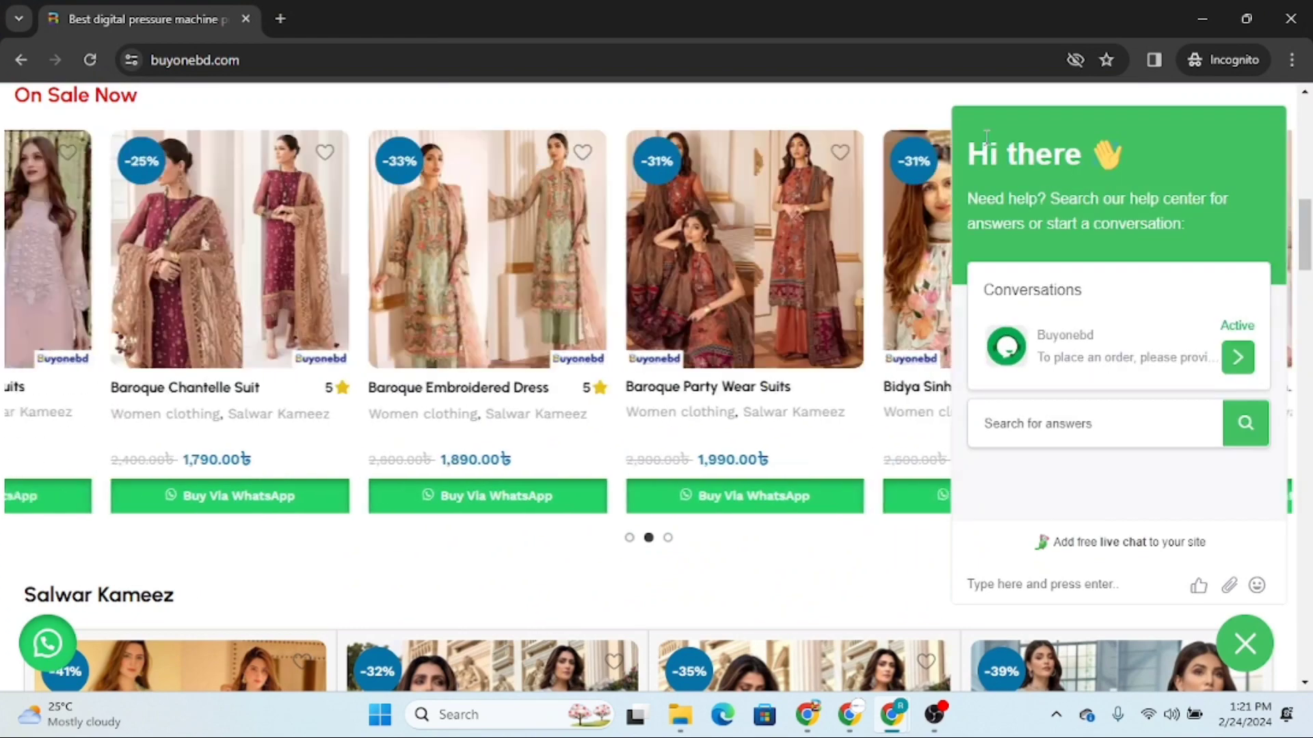
pyautogui.click(1176, 362)
pyautogui.scroll(5, 1179, 359)
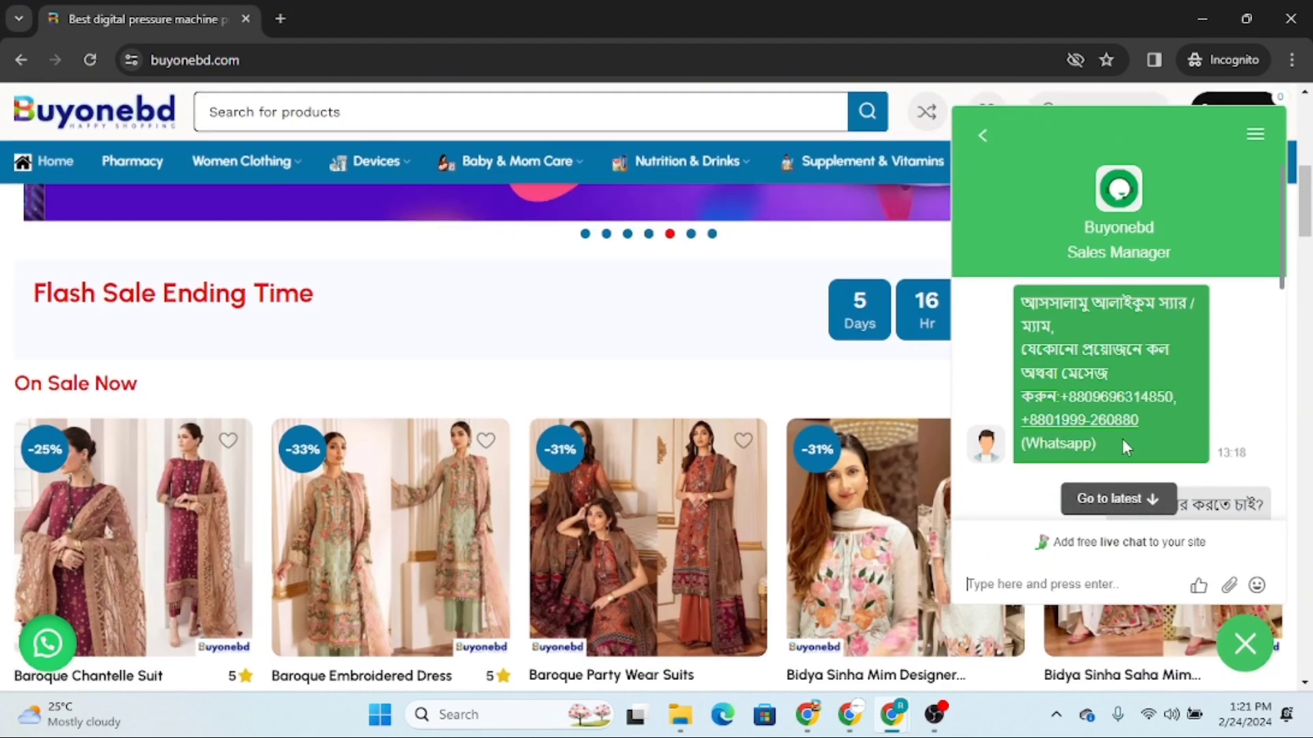
pyautogui.moveTo(1023, 301); pyautogui.dragTo(1130, 460)
pyautogui.click(1121, 456)
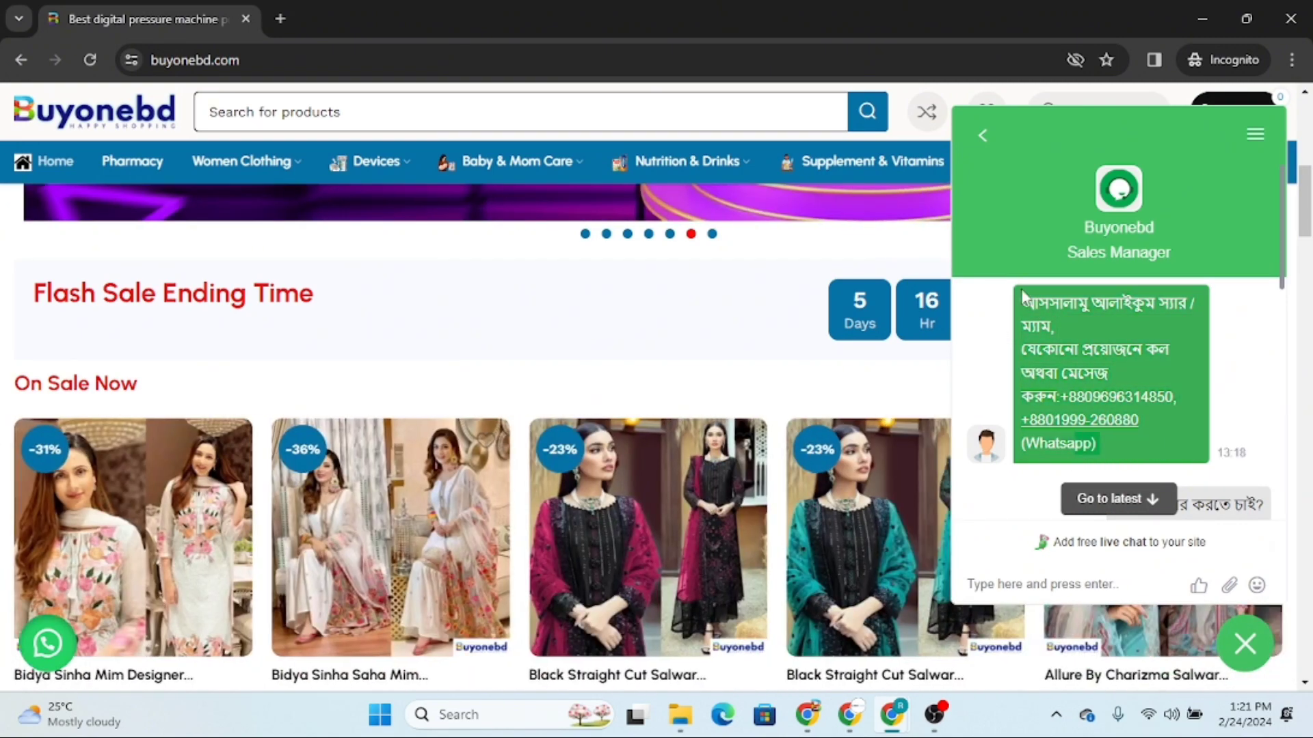
pyautogui.moveTo(1020, 289); pyautogui.dragTo(1107, 455)
pyautogui.rightClick(1077, 355)
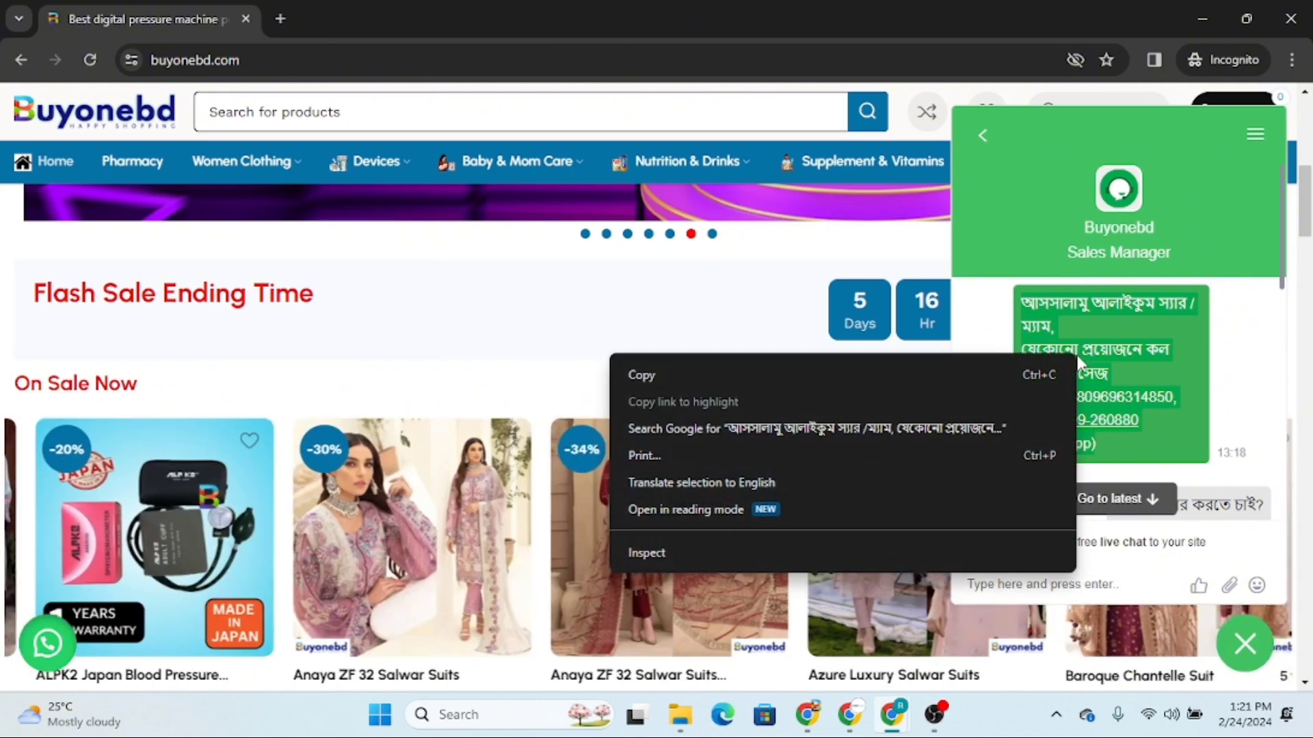
pyautogui.click(719, 380)
# Step: Replace the Welcome message trigger text with the copied Bengali greeting
pyautogui.moveTo(820, 728)
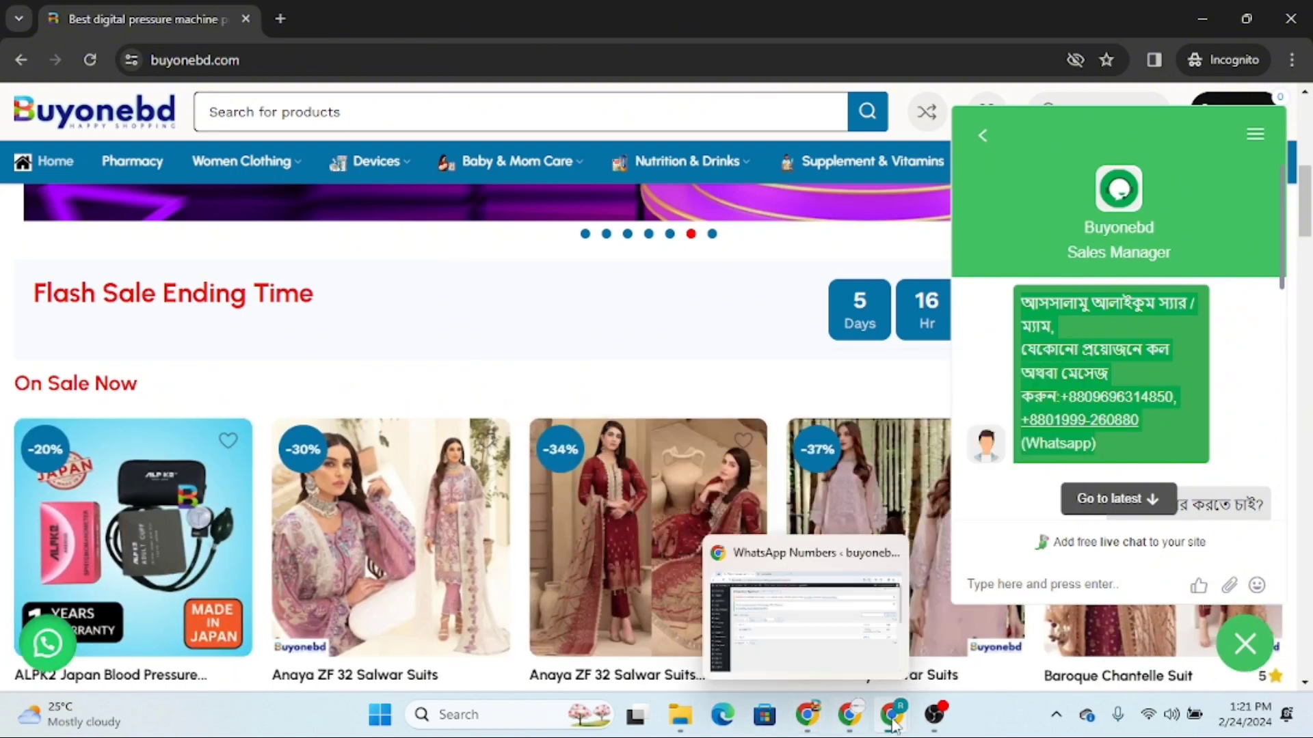
pyautogui.moveTo(892, 717)
pyautogui.click(840, 605)
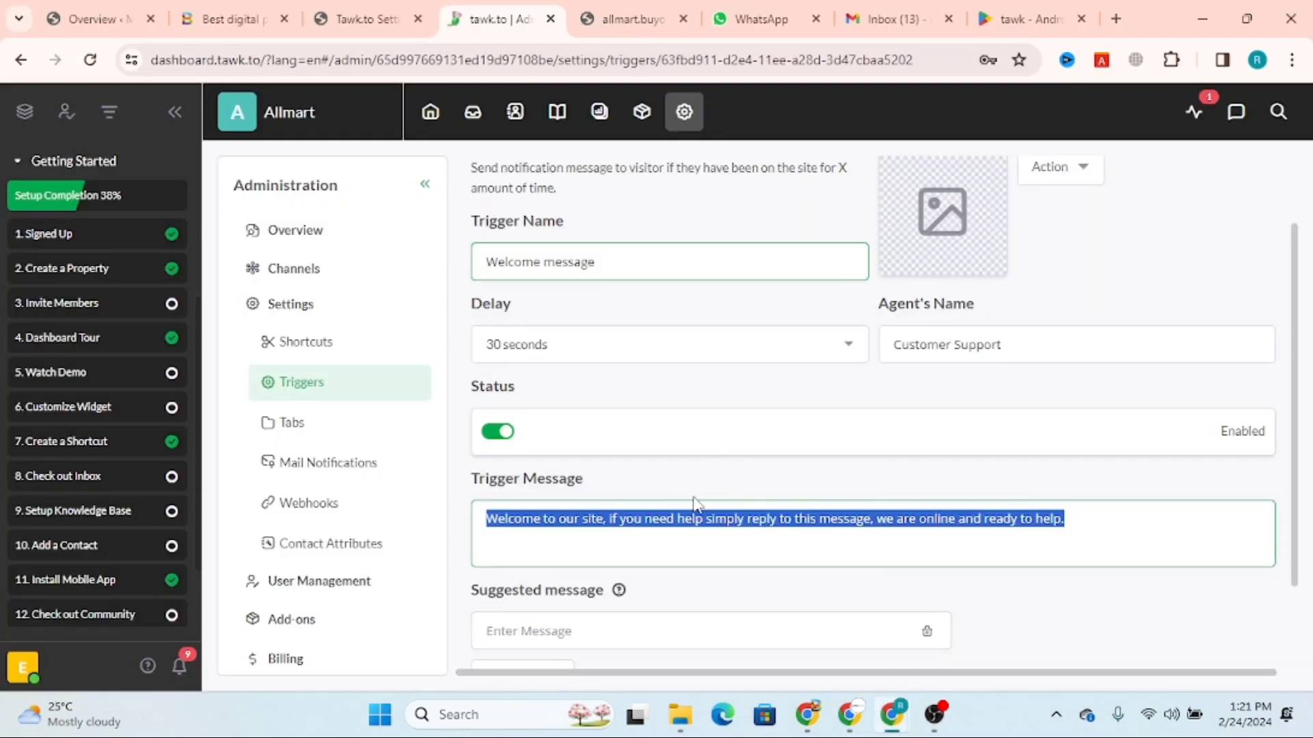
pyautogui.hotkey('ctrl', 'v')
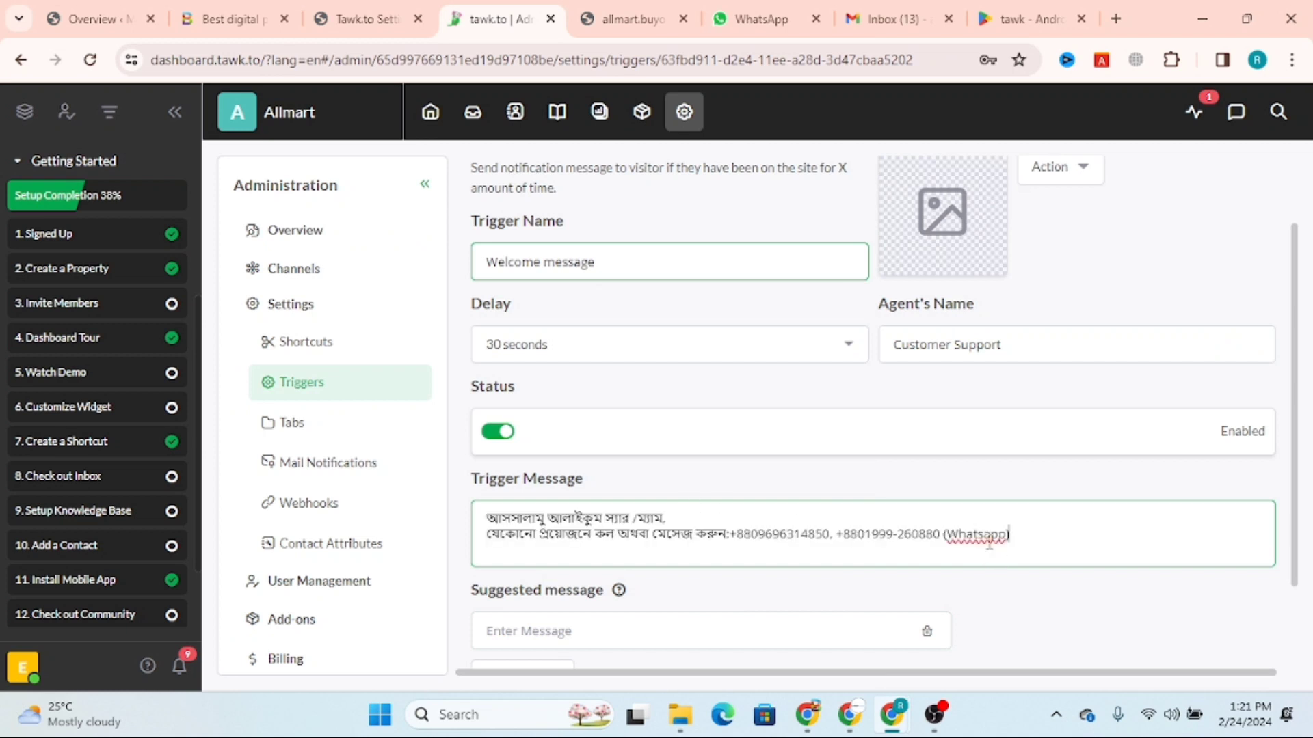
# Step: Add suggested messages "i want to buy", "how to order" and "how to buy" to the trigger and save it
pyautogui.scroll(-2, 1090, 504)
pyautogui.click(675, 544)
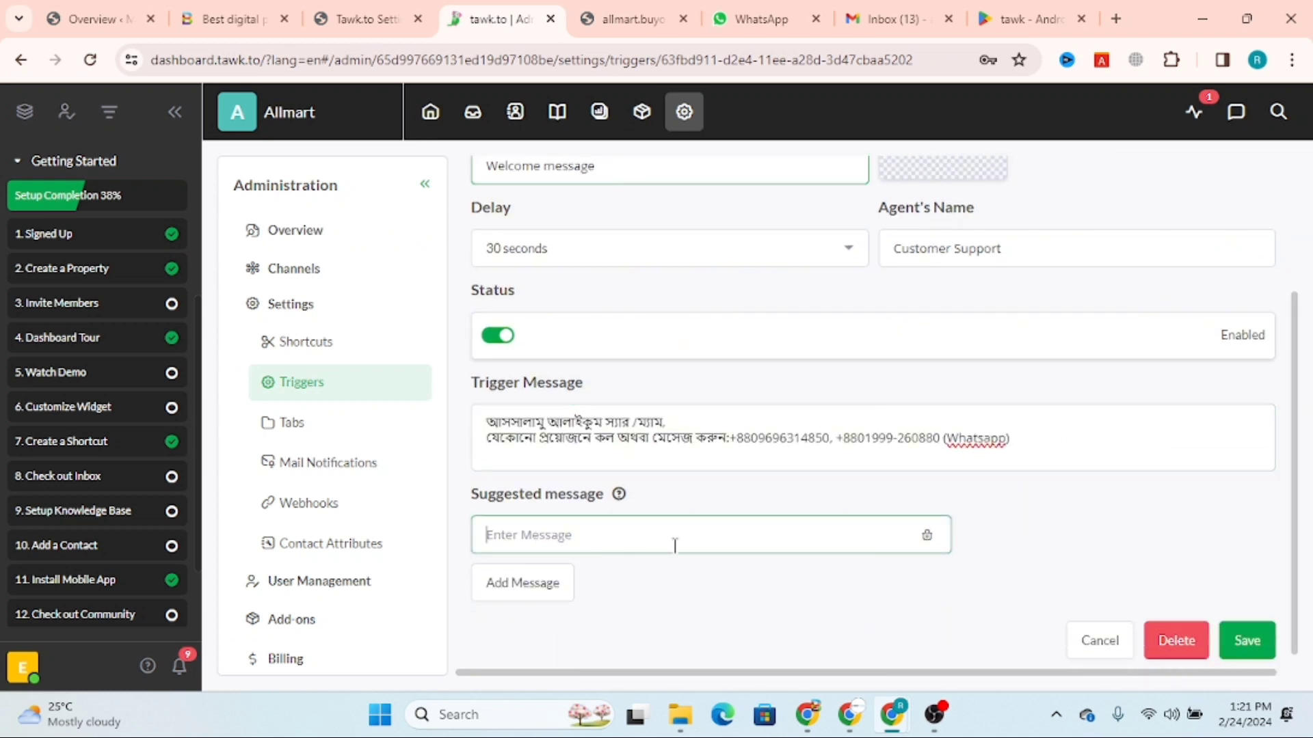
pyautogui.write('i want to buy')
pyautogui.click(547, 583)
pyautogui.write('how to order')
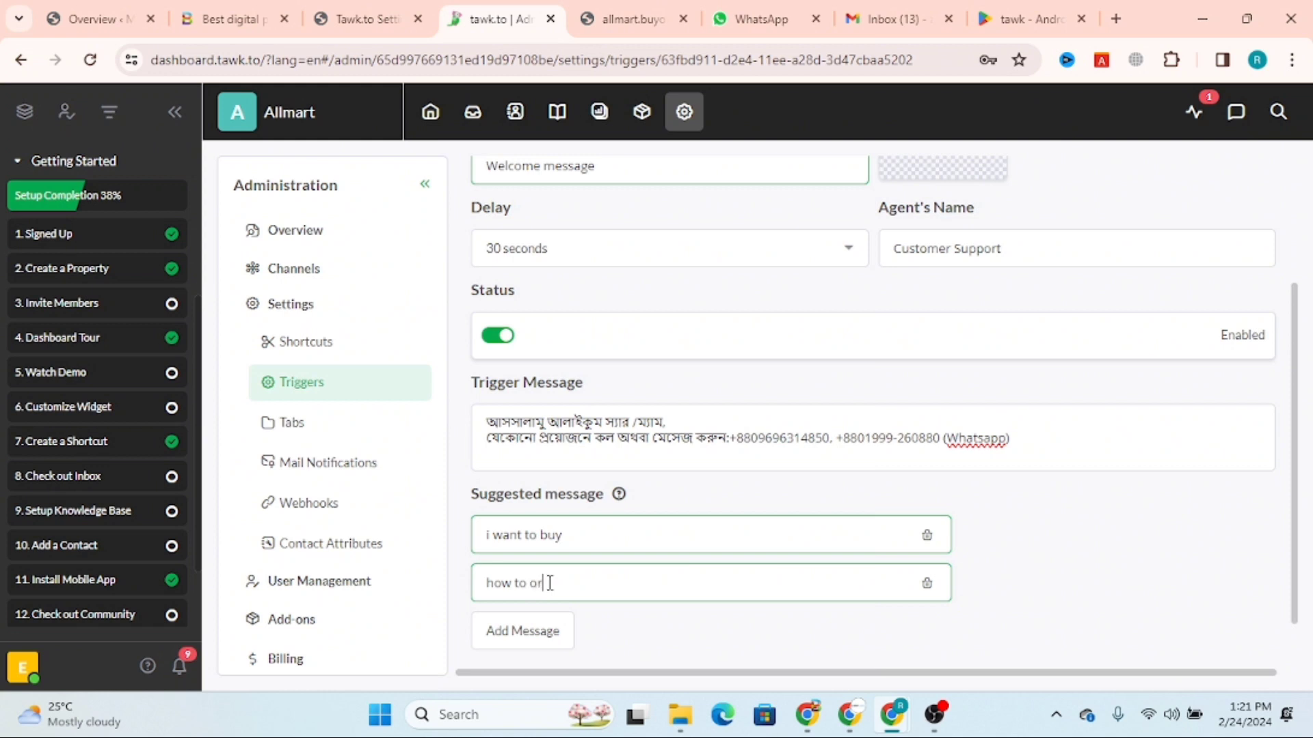
pyautogui.click(527, 635)
pyautogui.scroll(-1, 540, 608)
pyautogui.click(542, 545)
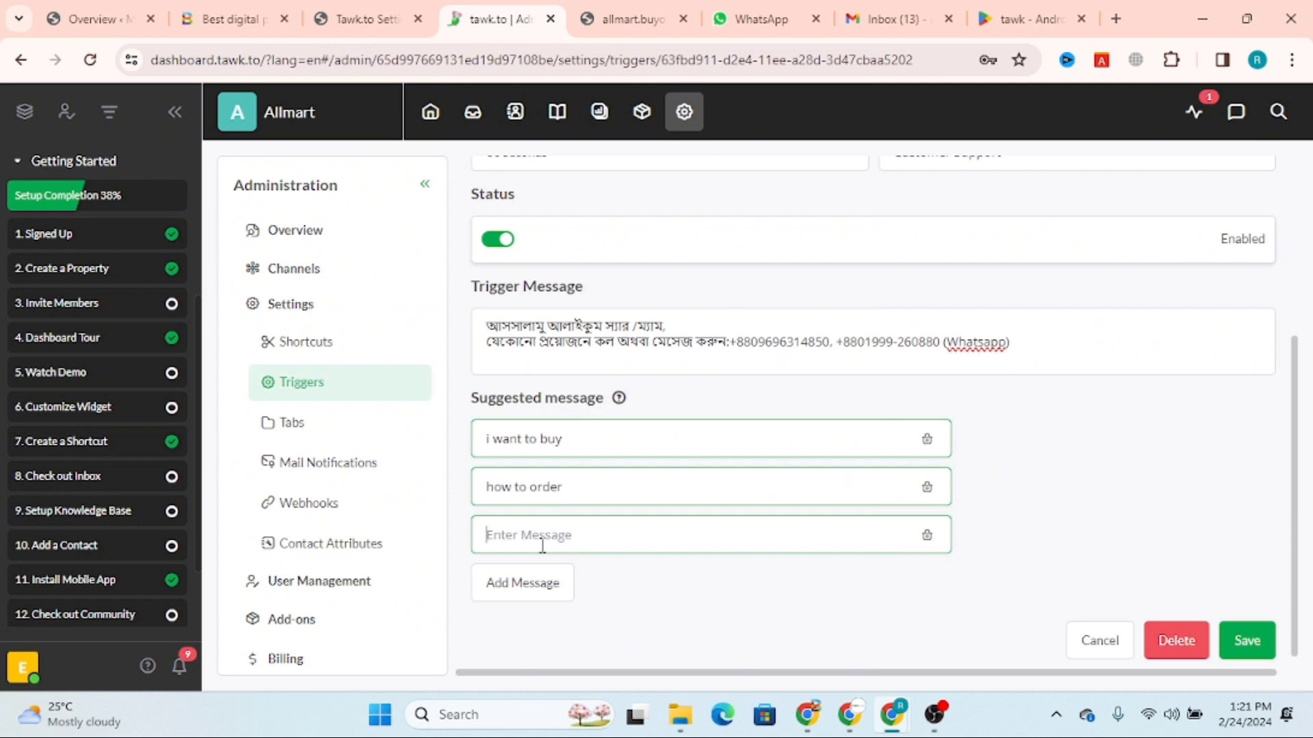
pyautogui.write('H')
pyautogui.click(1247, 641)
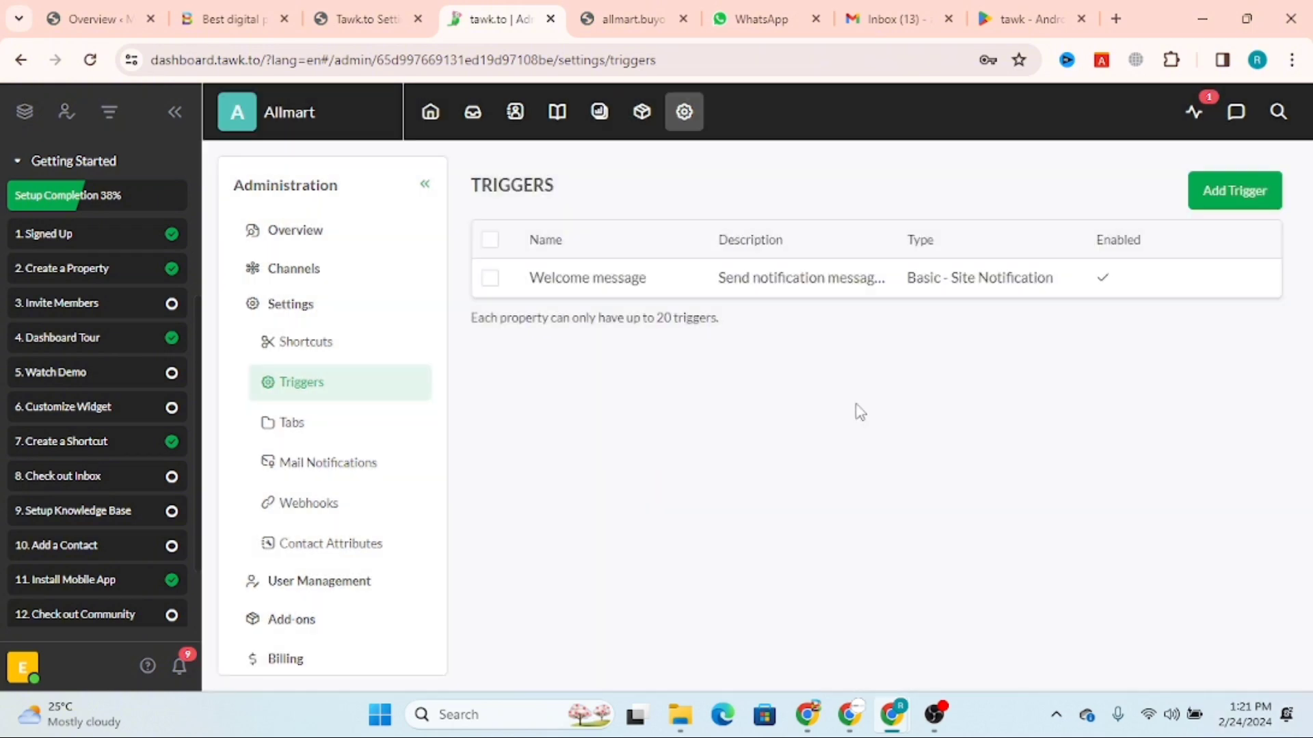
# Step: Activate the AI Assist add-on on the free Hobby plan
pyautogui.click(327, 620)
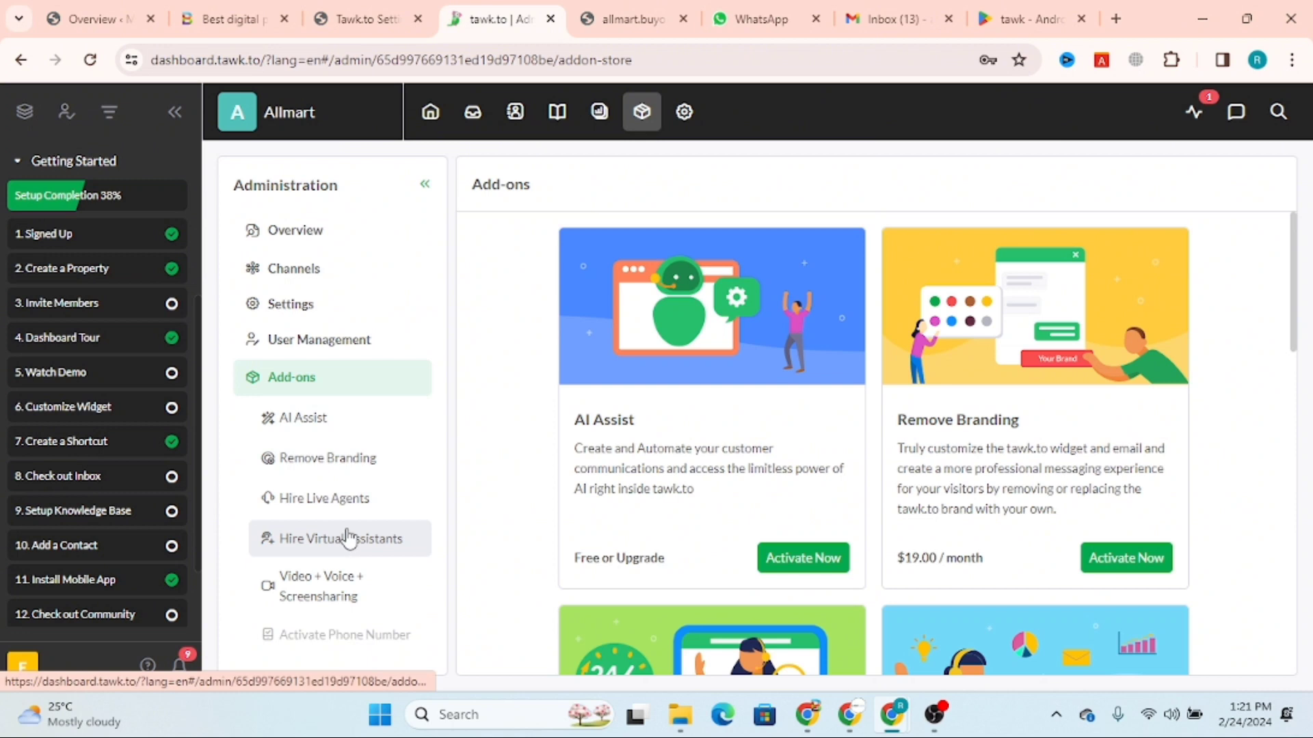
pyautogui.click(332, 429)
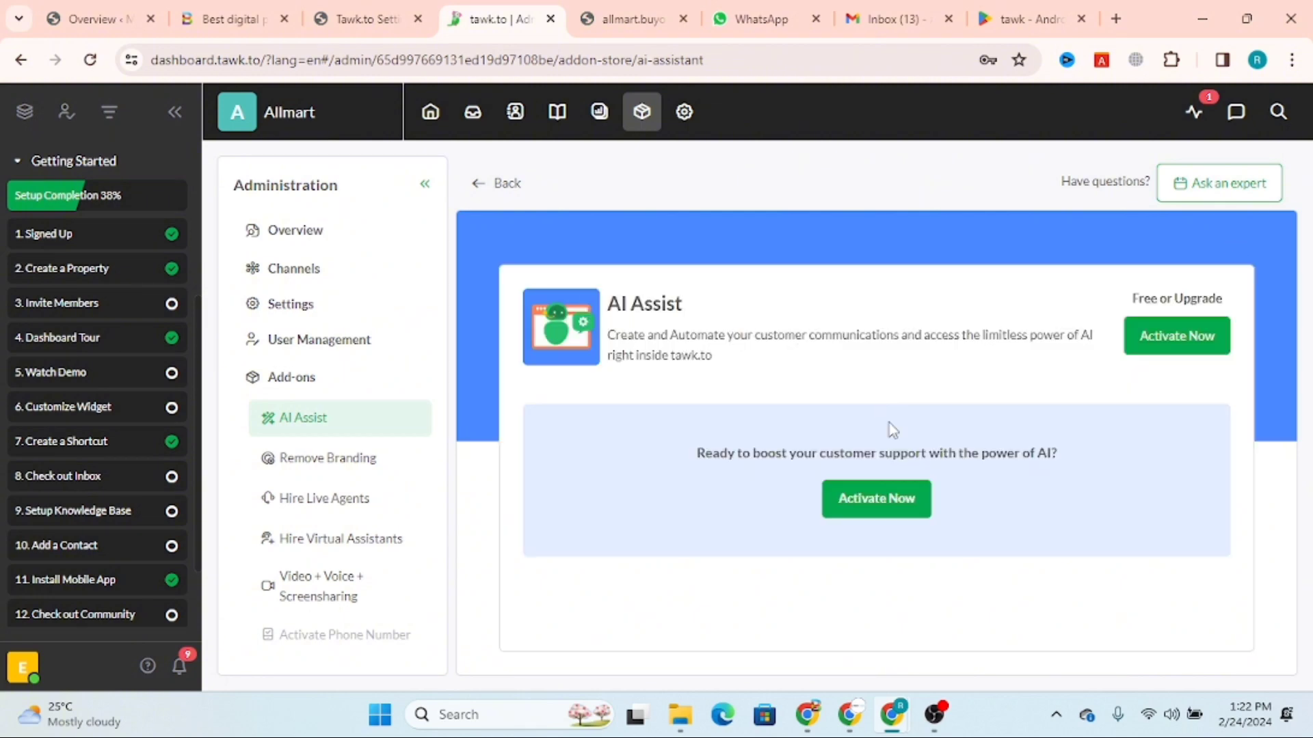
pyautogui.click(1133, 348)
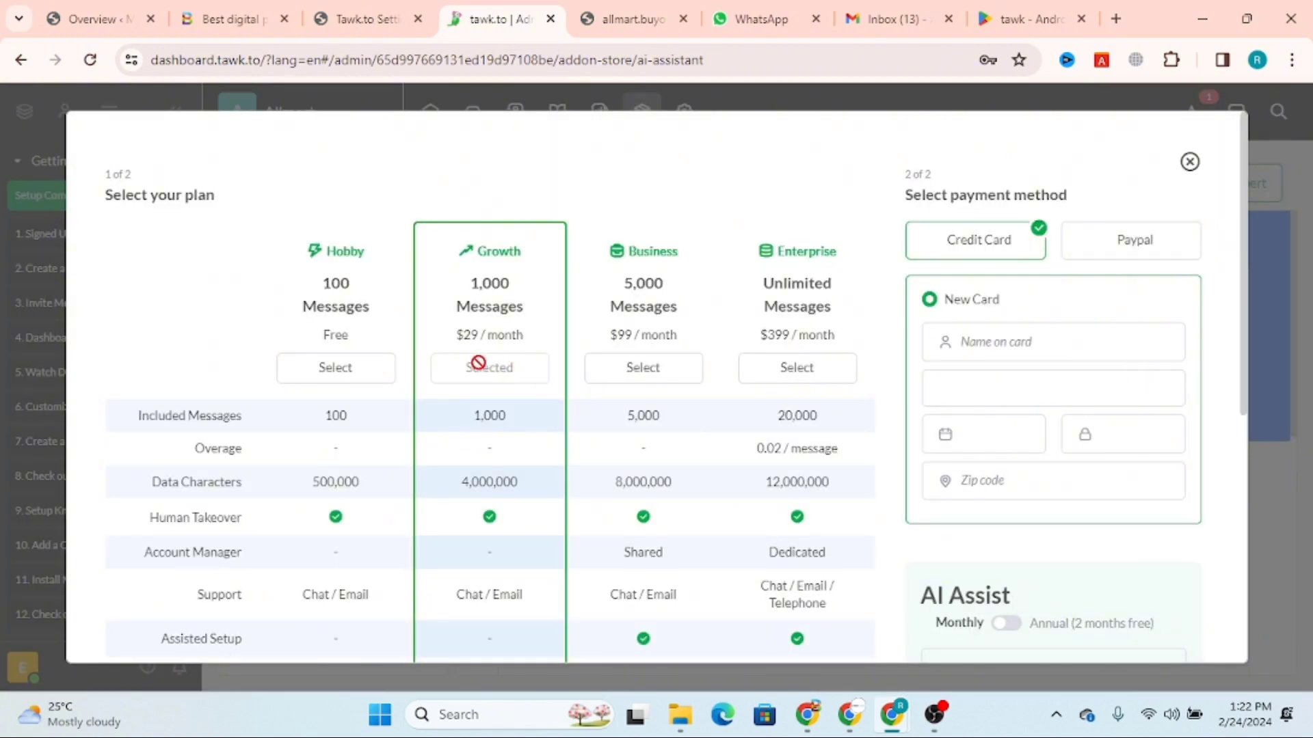
pyautogui.click(349, 373)
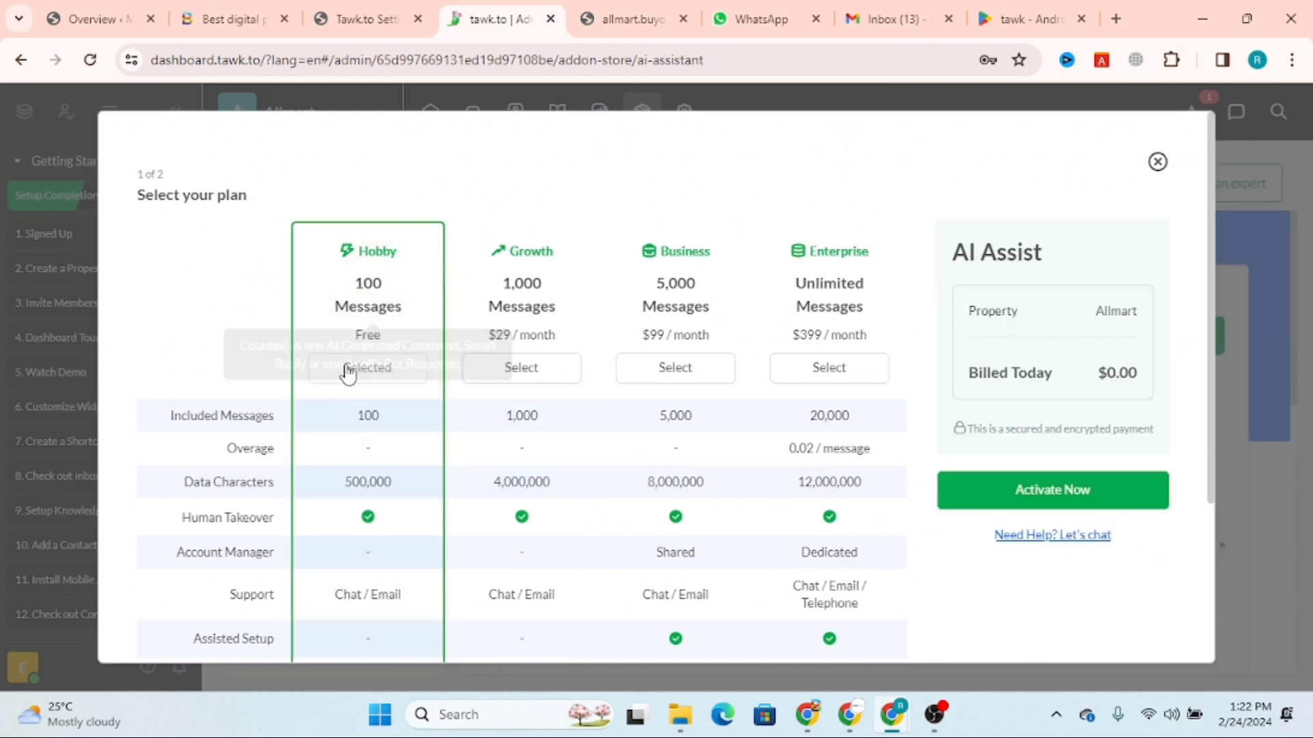
pyautogui.click(1089, 491)
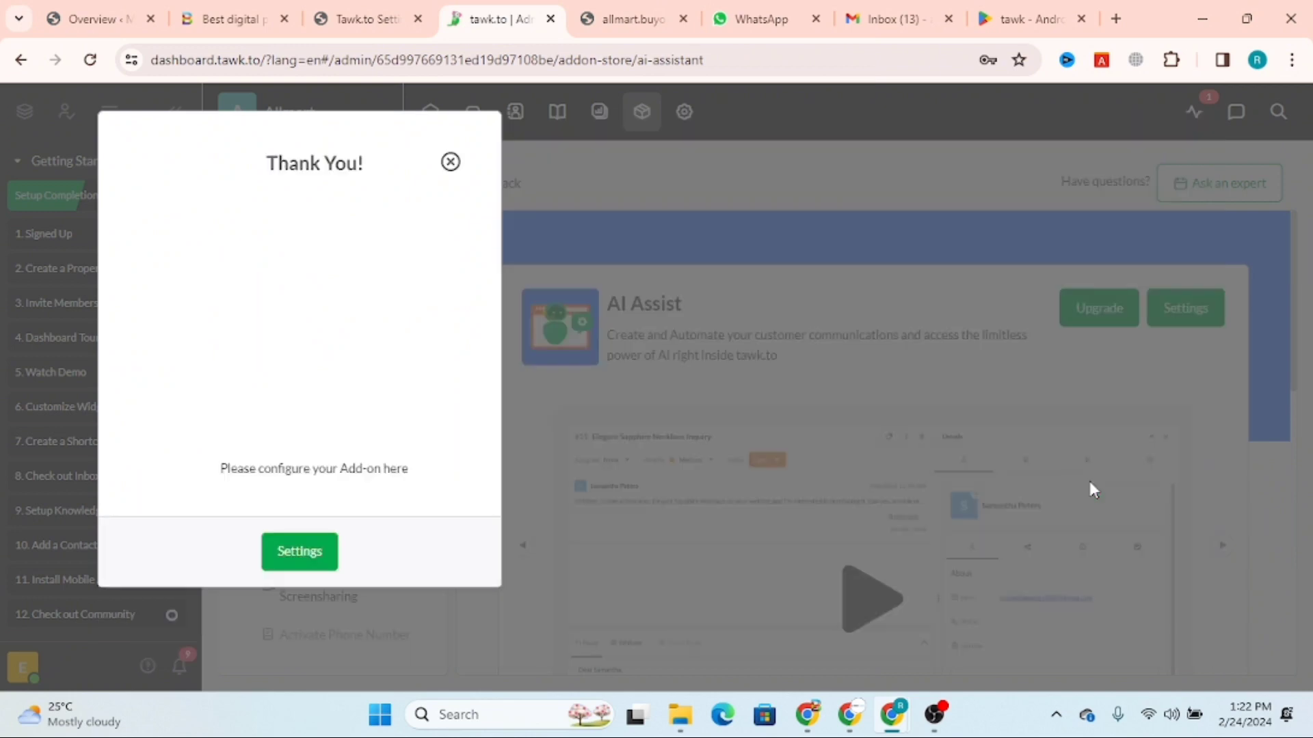
# Step: Start the AI Assist setup using Shortcuts as the data source, keeping the call-for-or shortcut selected
pyautogui.click(657, 592)
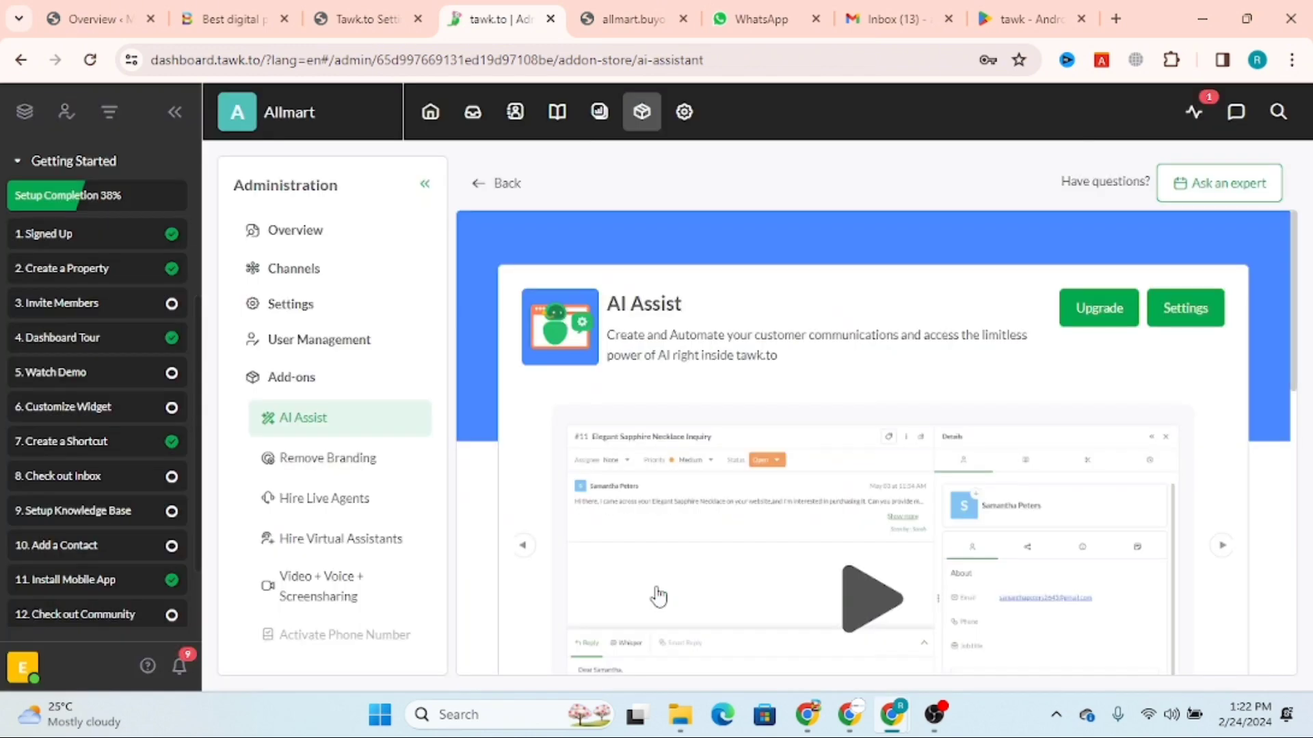
pyautogui.click(1203, 320)
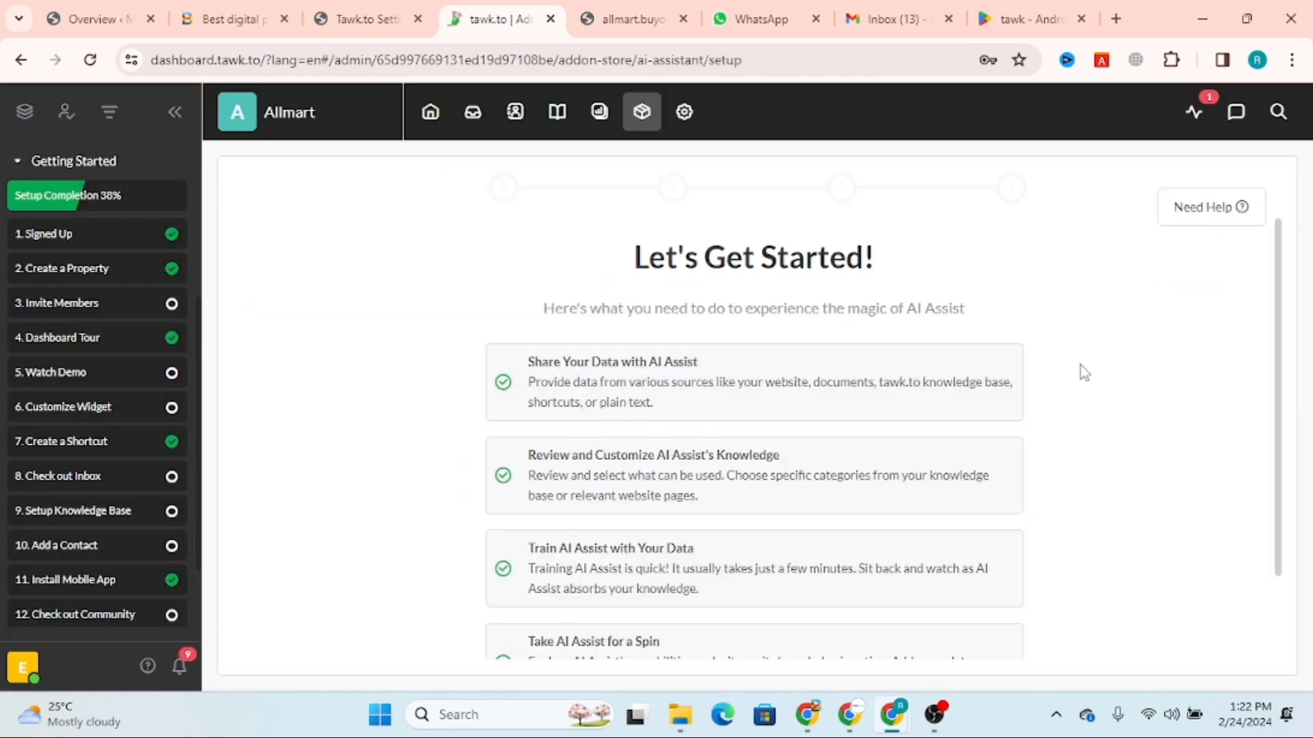
pyautogui.scroll(-3, 1080, 365)
pyautogui.click(738, 639)
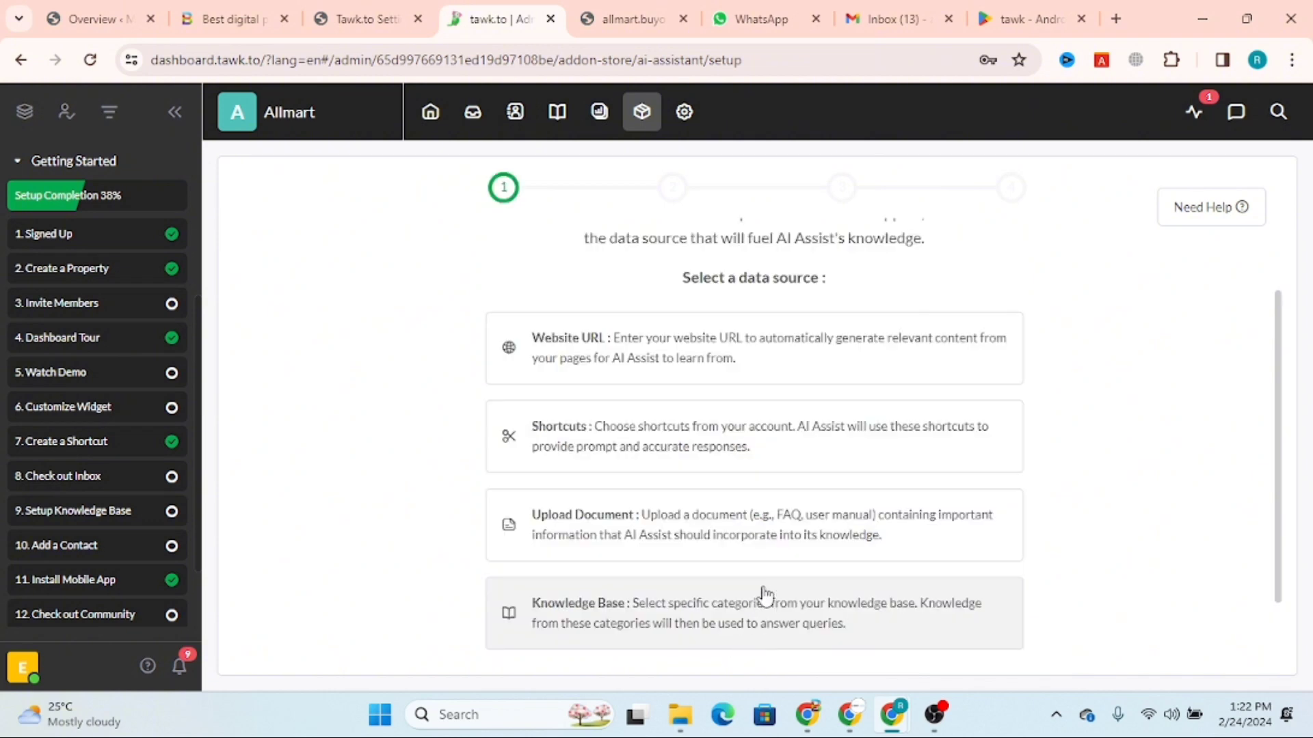
pyautogui.click(739, 357)
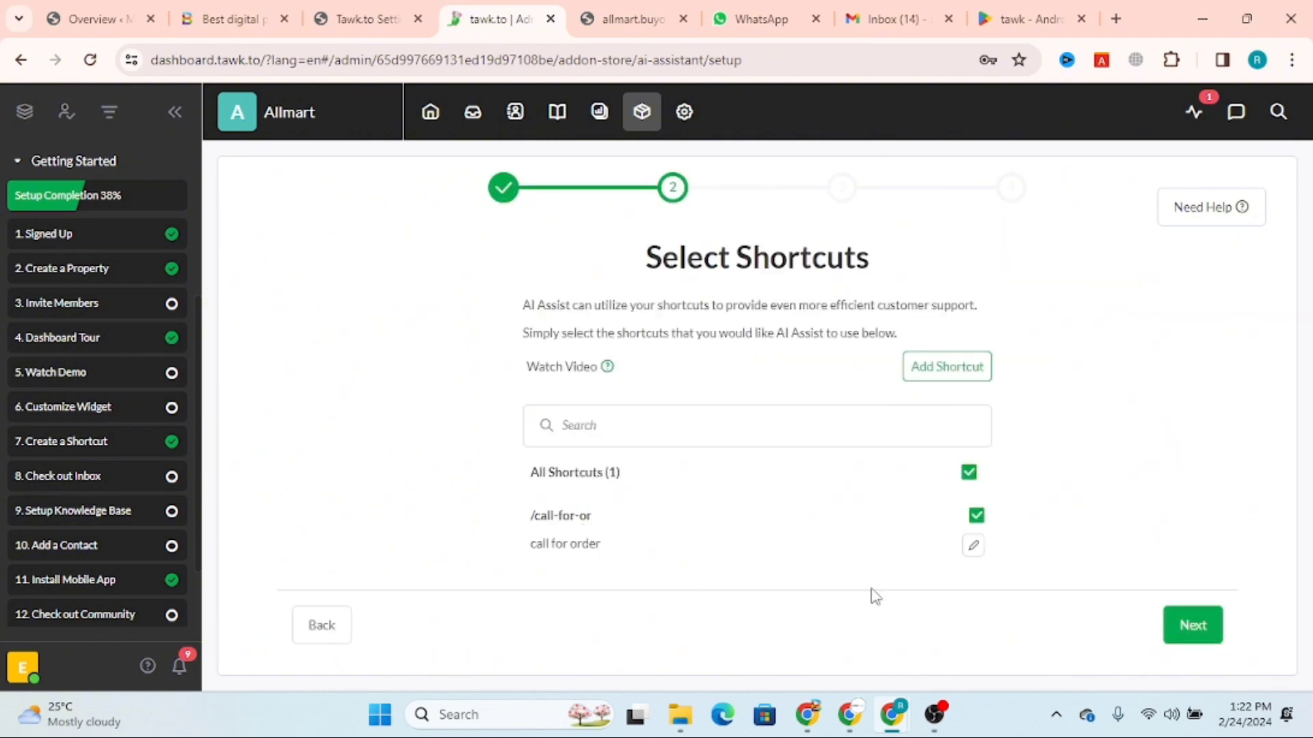
pyautogui.click(1195, 629)
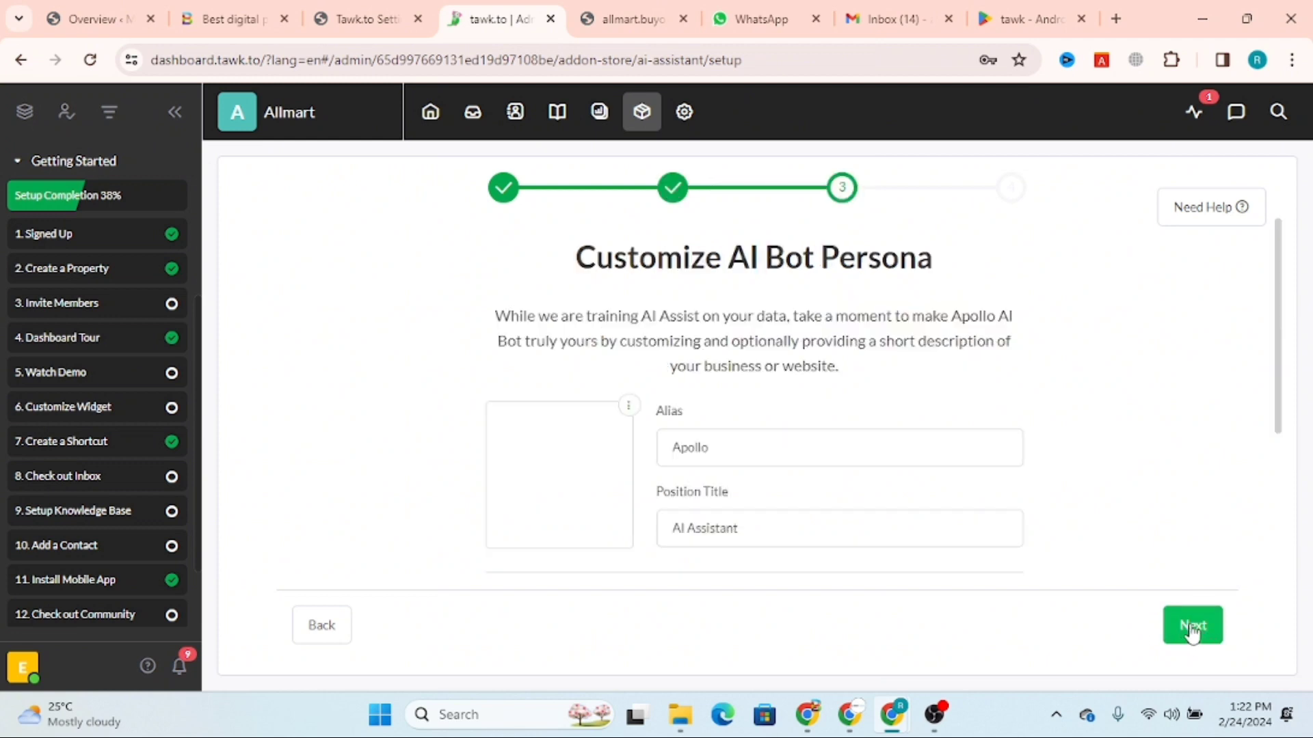
# Step: Set the AI bot persona alias to allmart and position title to my Assistant, then finish the setup
pyautogui.doubleClick(744, 442)
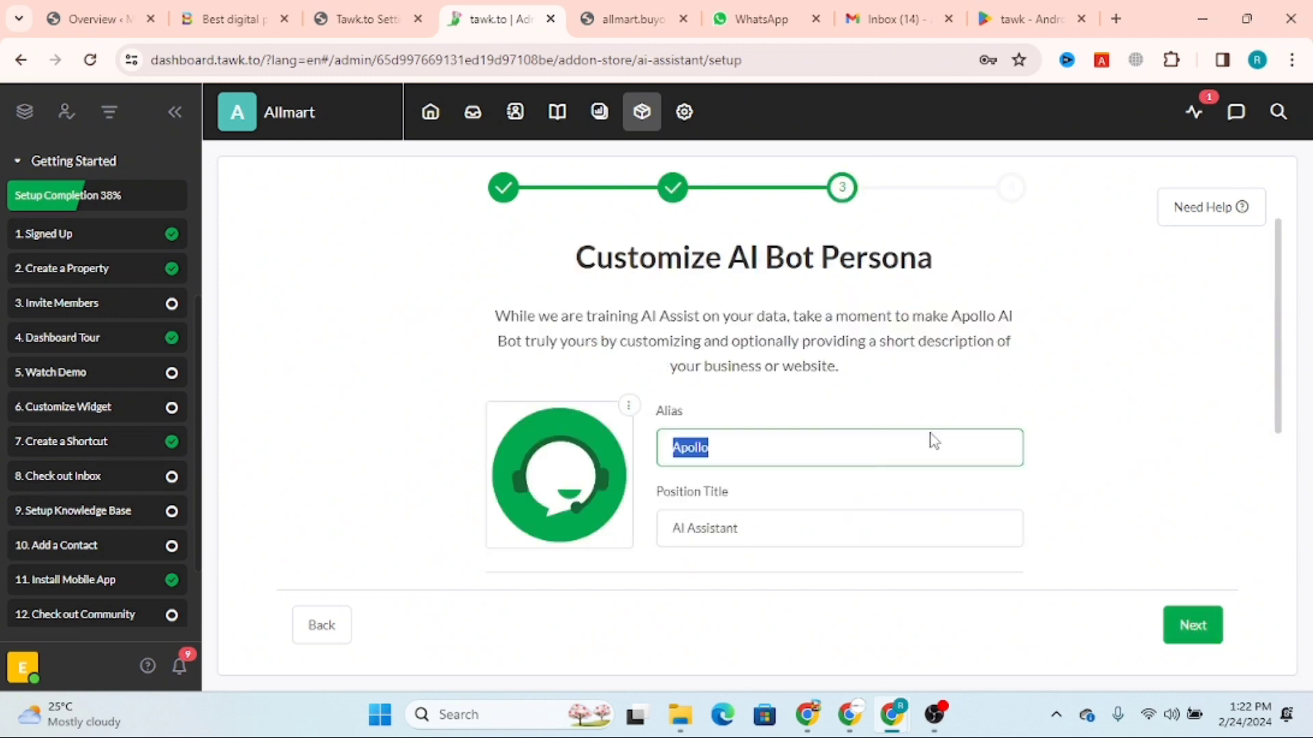
pyautogui.write('allmart')
pyautogui.click(1207, 626)
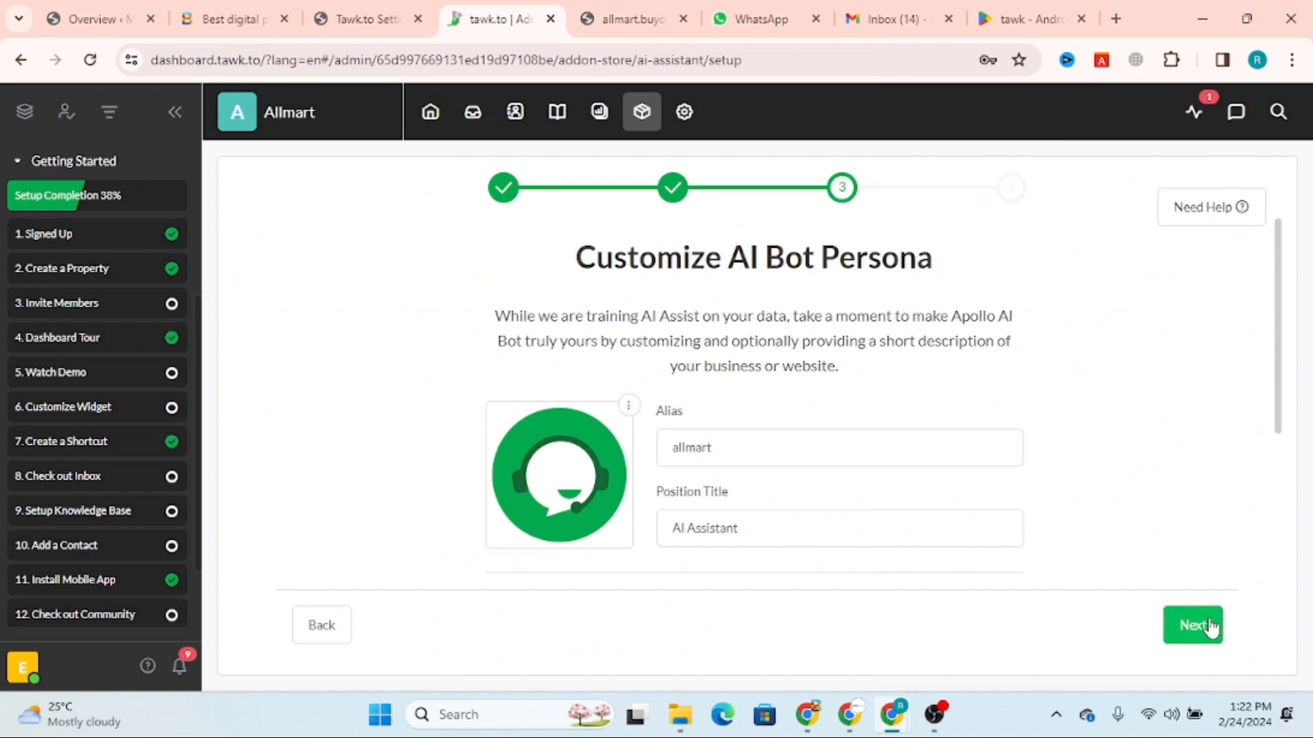
pyautogui.tripleClick(773, 532)
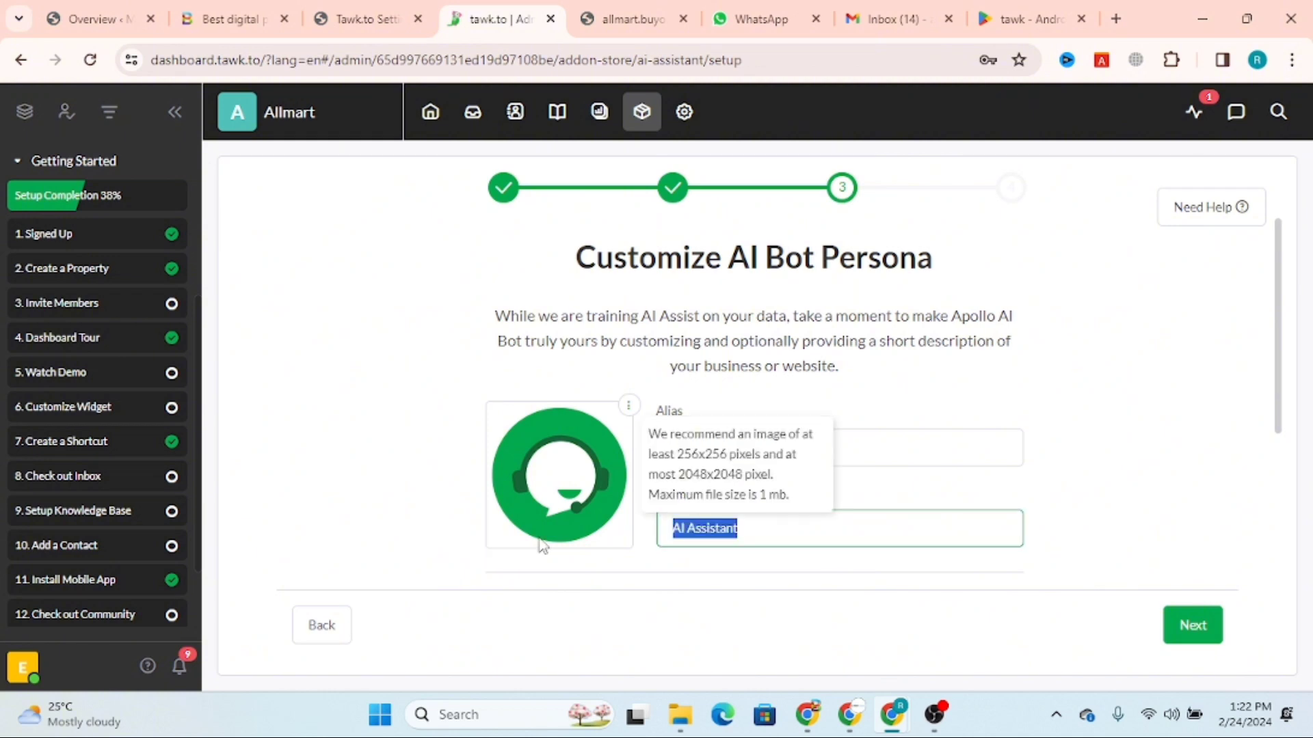
pyautogui.moveTo(686, 531); pyautogui.dragTo(658, 537)
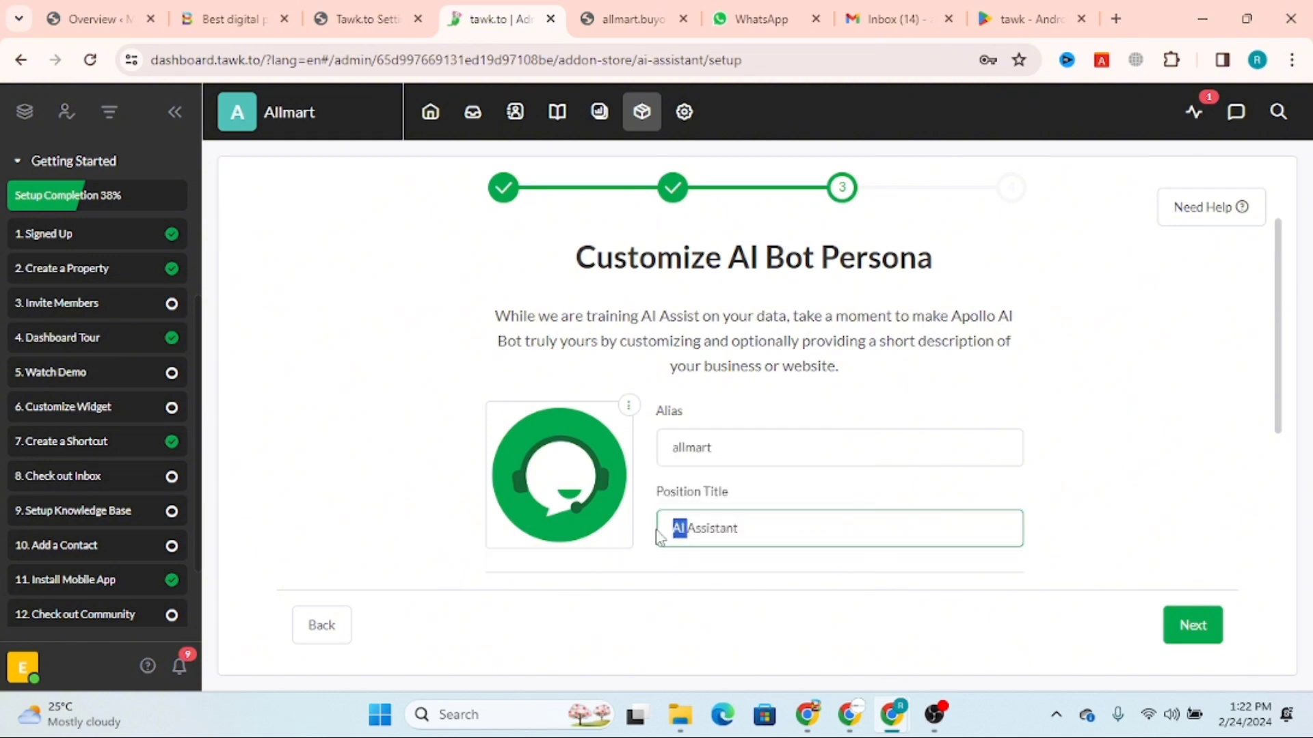
pyautogui.write('my')
pyautogui.click(1193, 629)
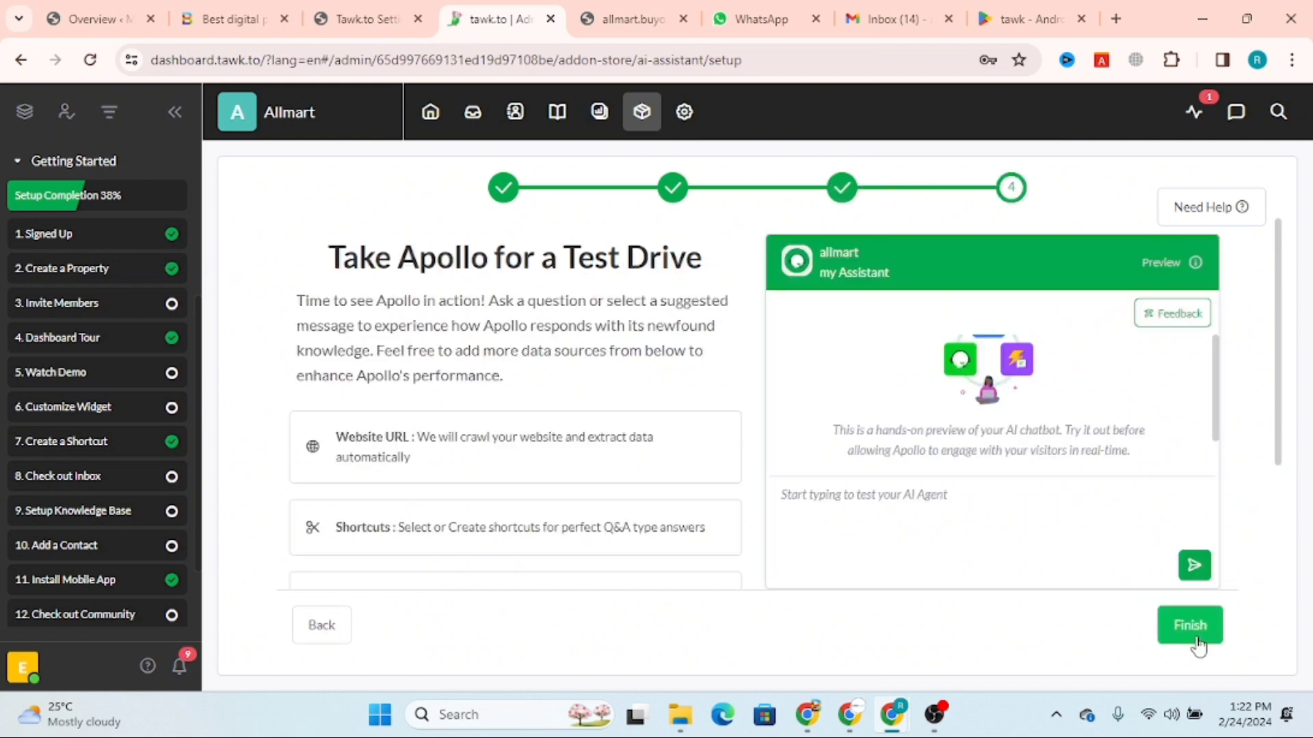
pyautogui.click(1191, 626)
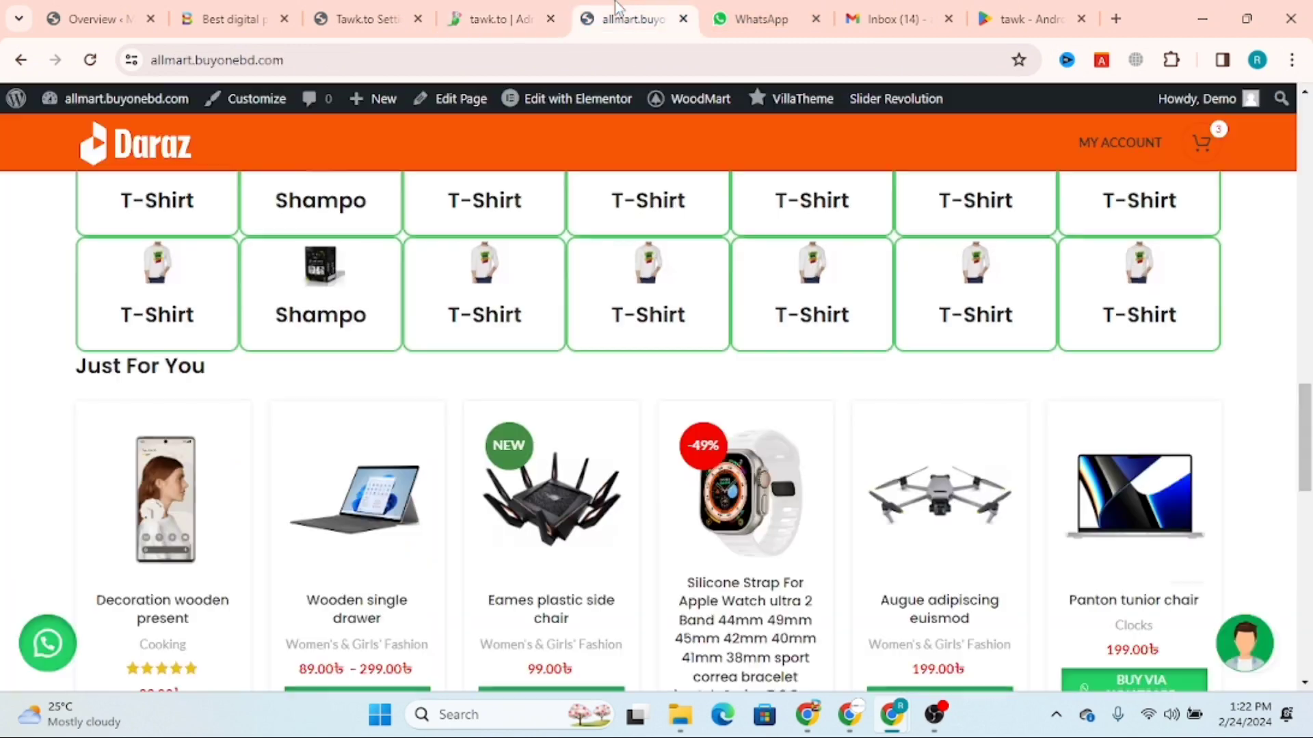
# Step: Reload the allmart store page and open and close its chat widget
pyautogui.click(629, 18)
pyautogui.click(89, 60)
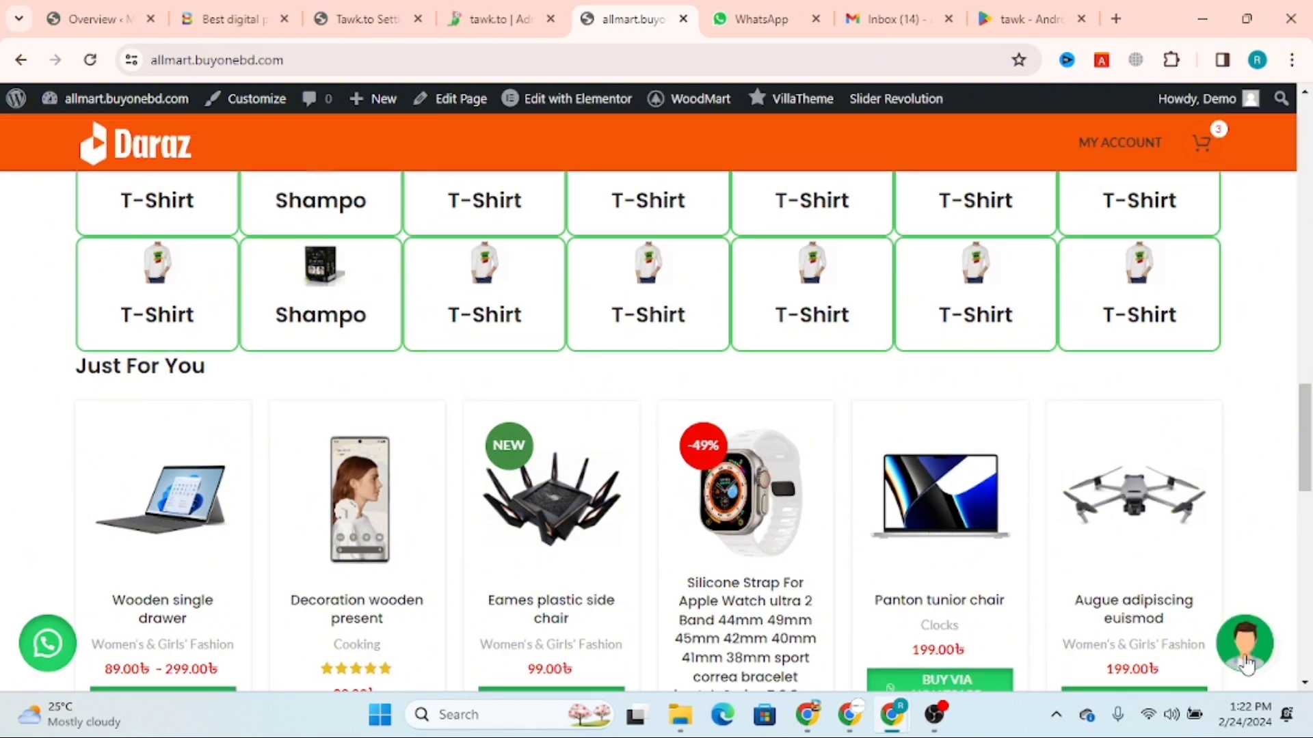
pyautogui.click(1244, 660)
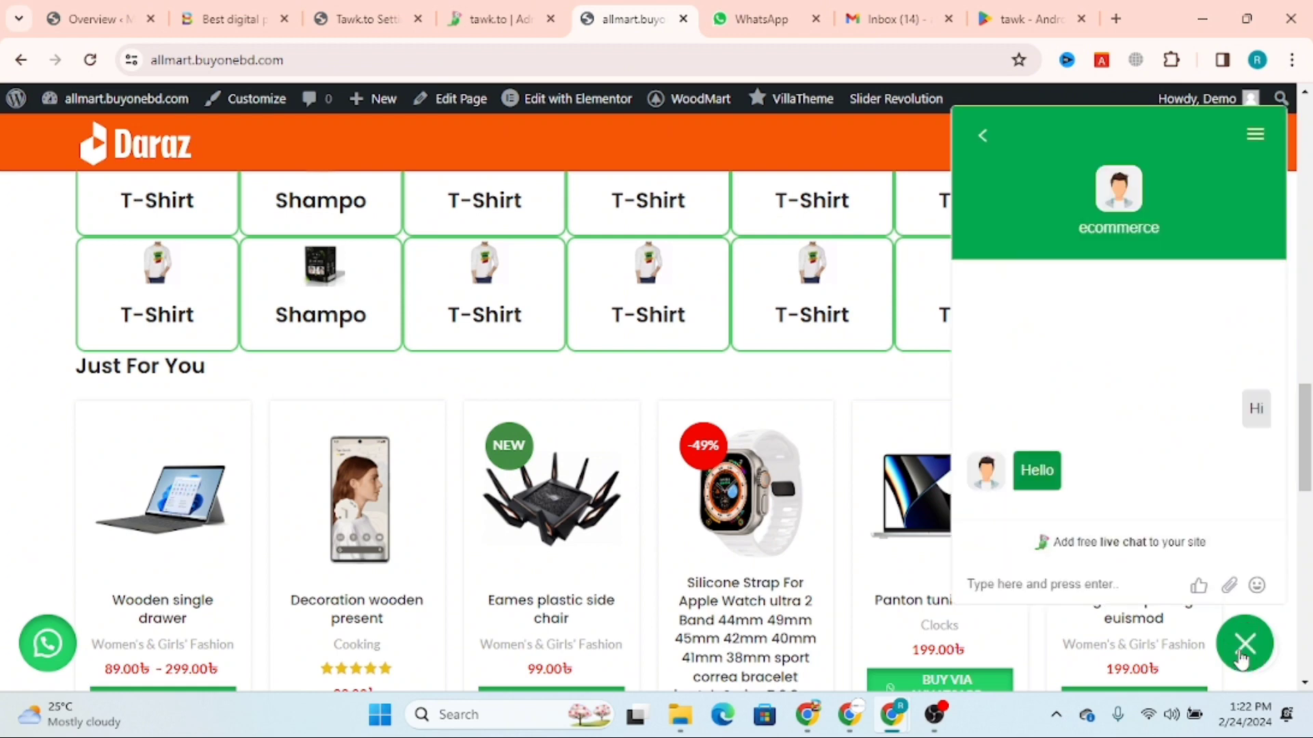
pyautogui.click(1245, 642)
# Step: Open the allmart.buyonebd.com store in a new incognito window
pyautogui.click(347, 61)
pyautogui.hotkey('ctrl', 'c')
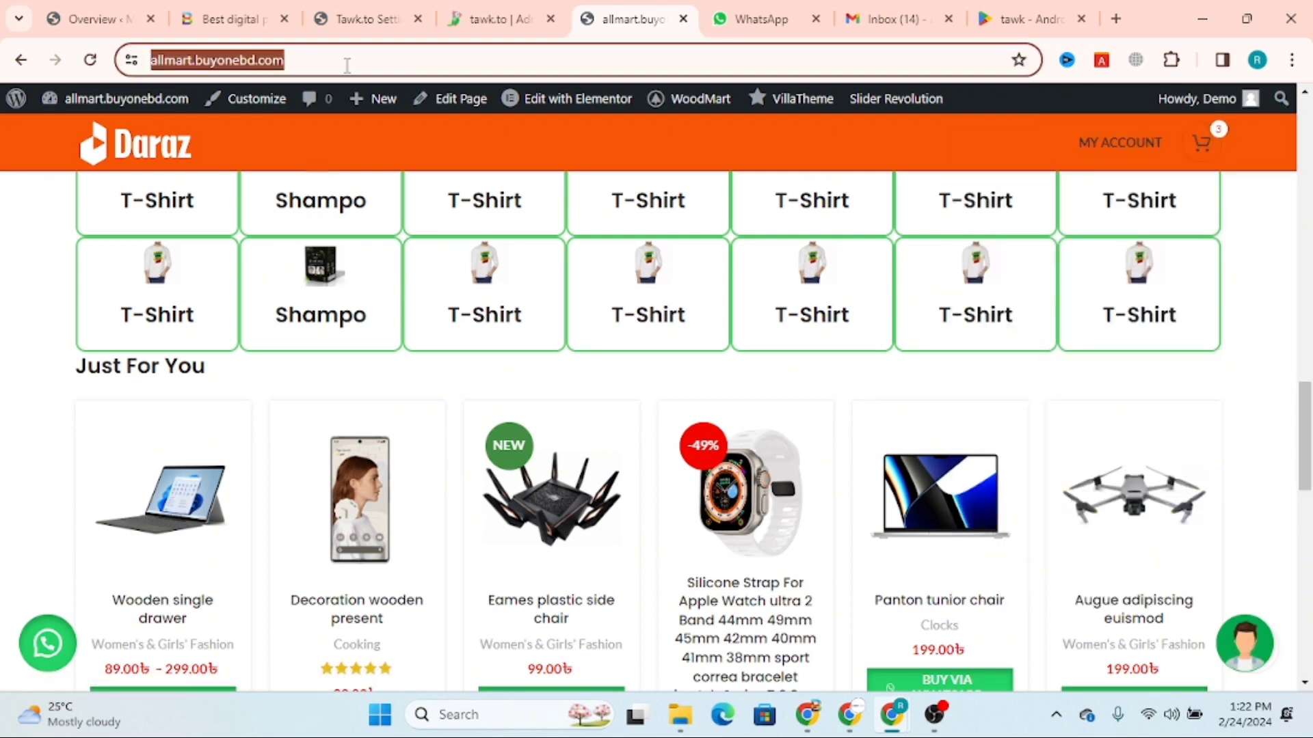
pyautogui.click(1291, 60)
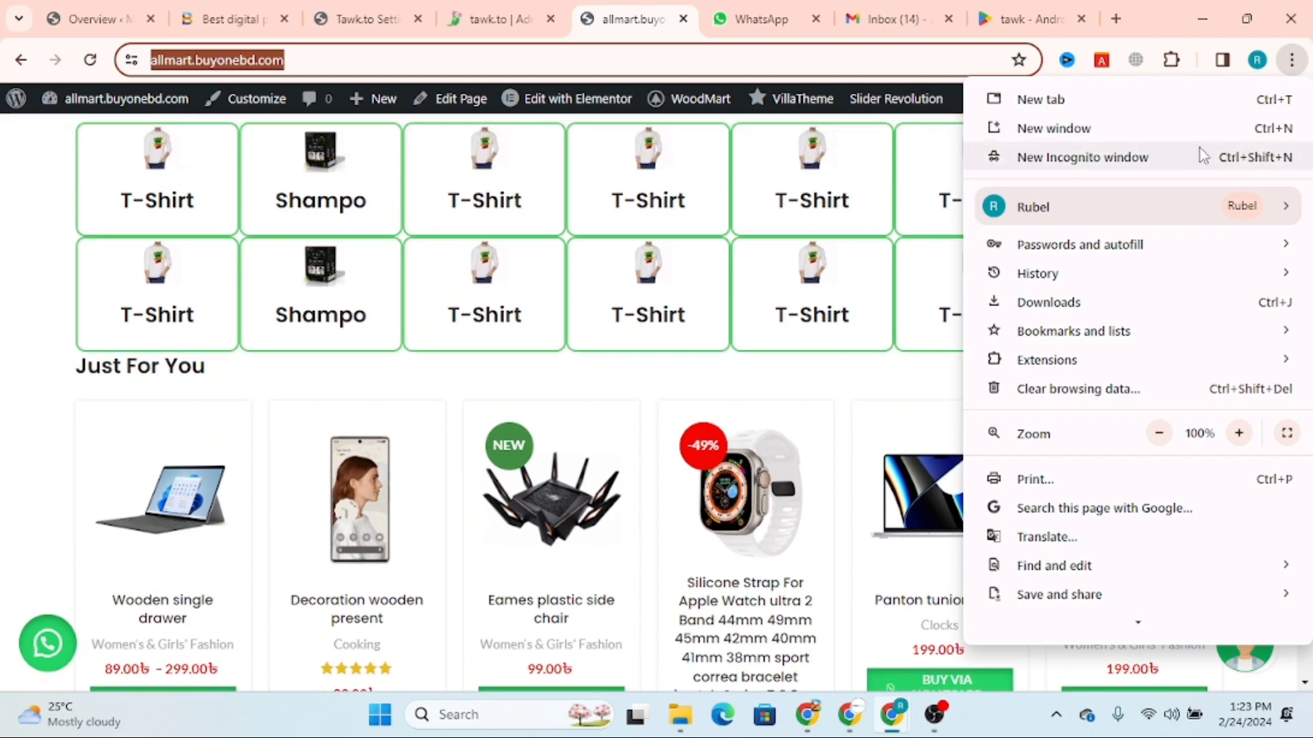
pyautogui.click(1199, 149)
pyautogui.hotkey('ctrl', 'v')
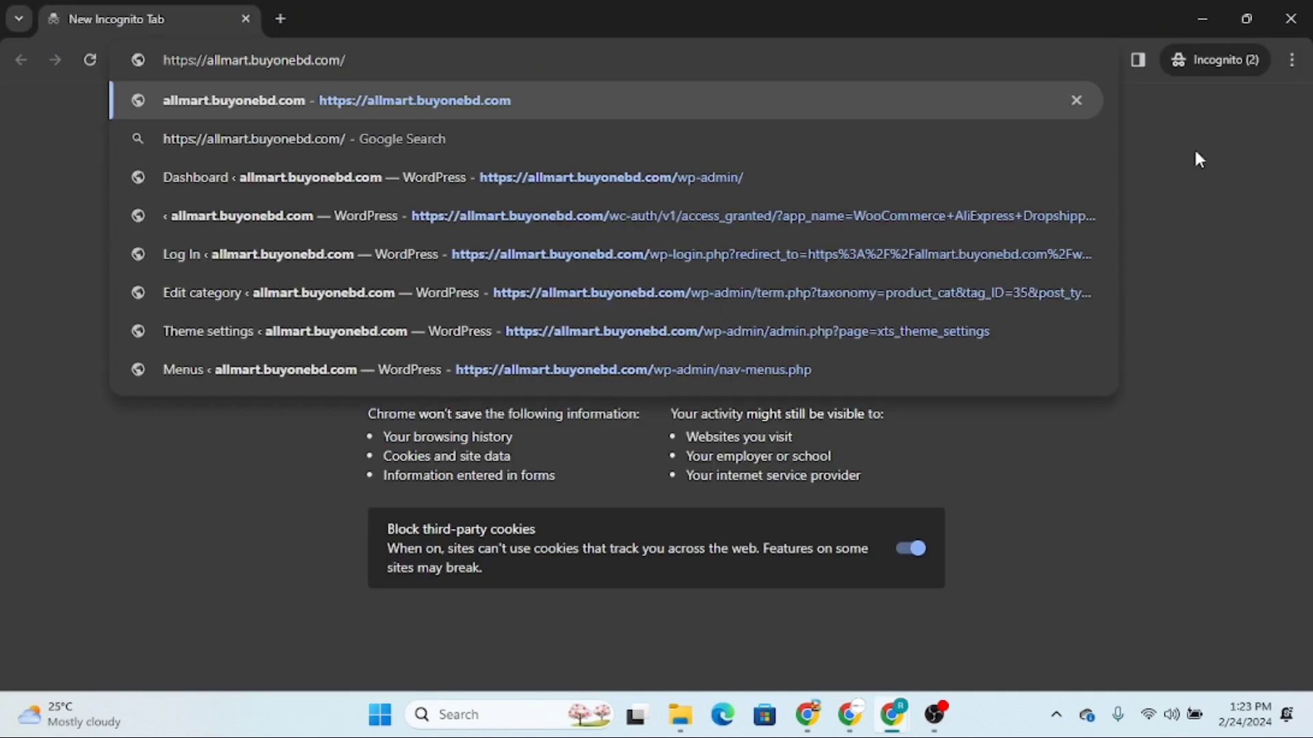
pyautogui.press('Return')
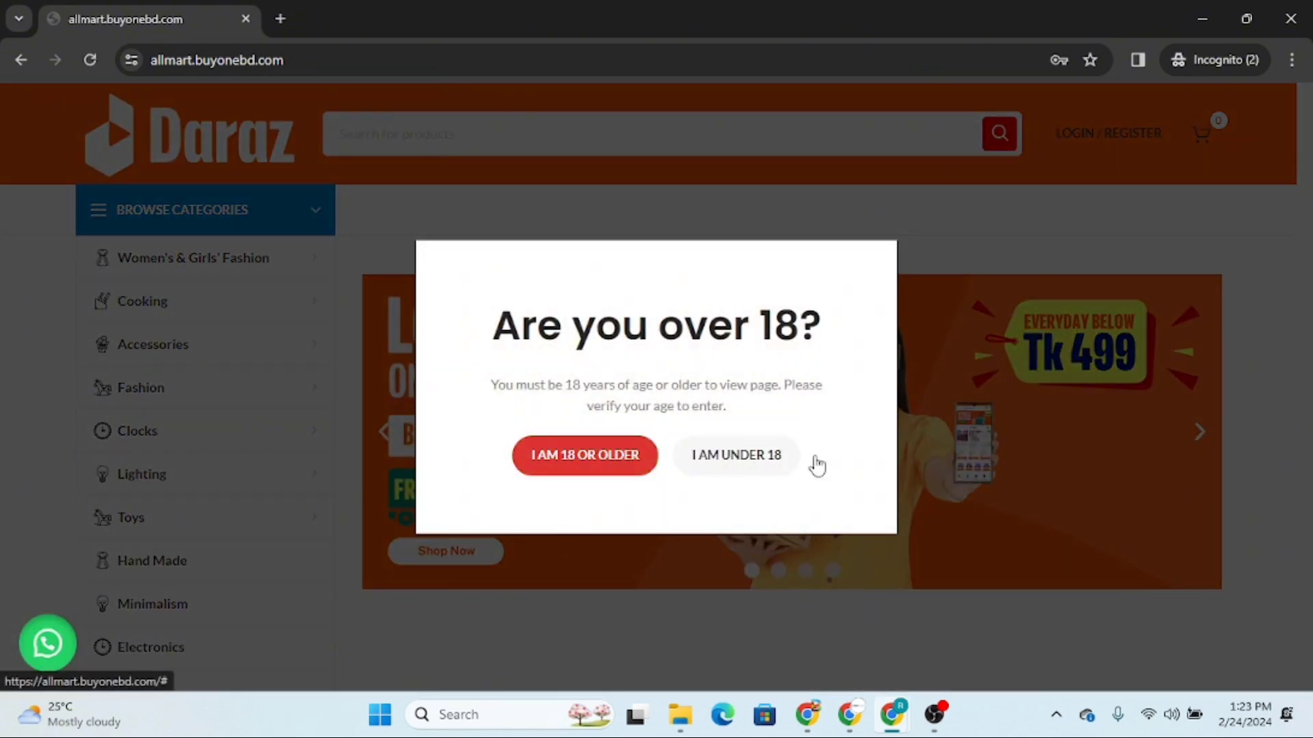
# Step: Confirm being 18 or older on the store's age prompt, then open and close the chat widget
pyautogui.click(610, 460)
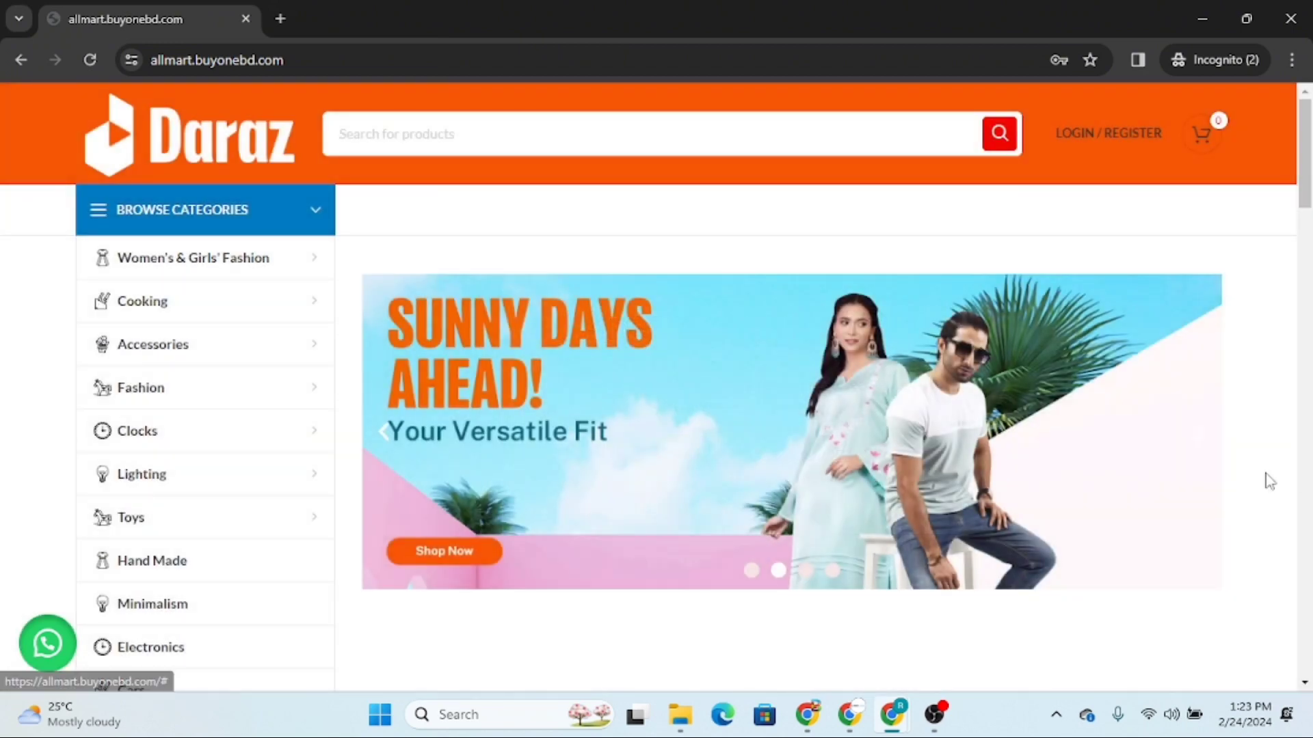
pyautogui.scroll(-7, 1265, 477)
pyautogui.click(1244, 648)
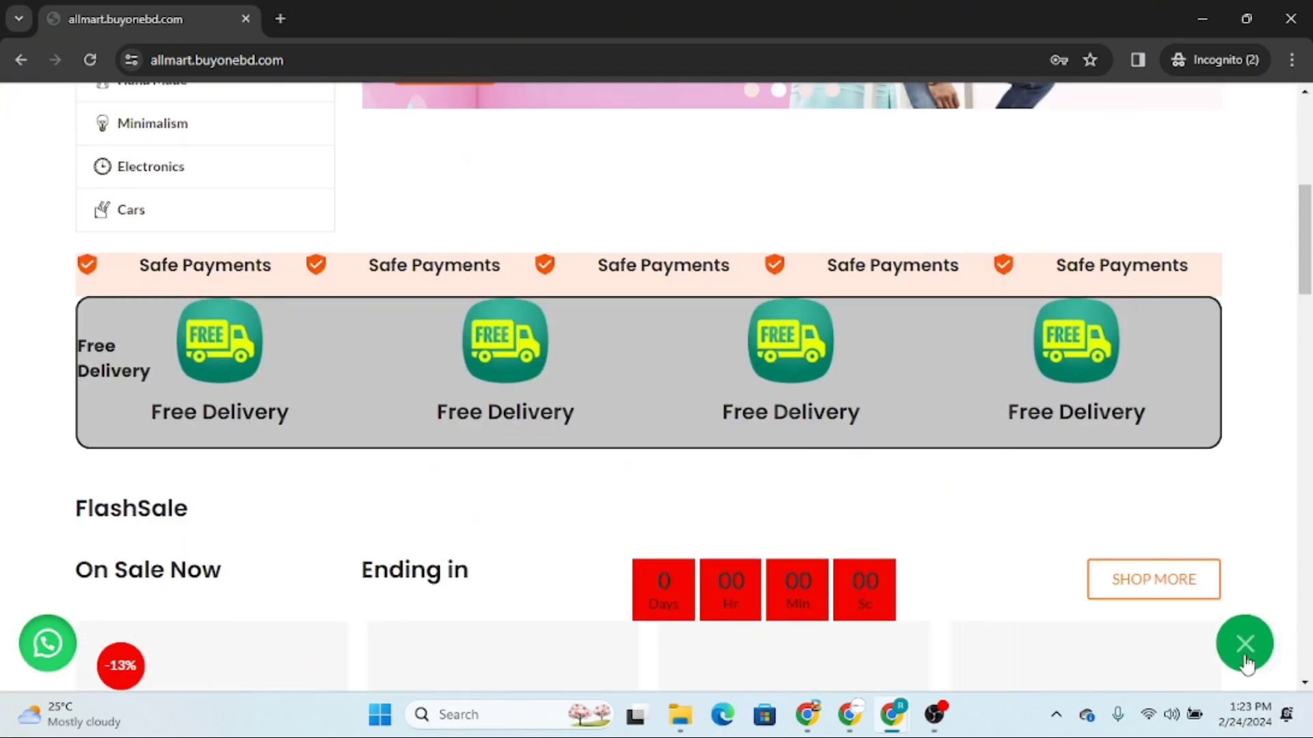
pyautogui.click(1246, 661)
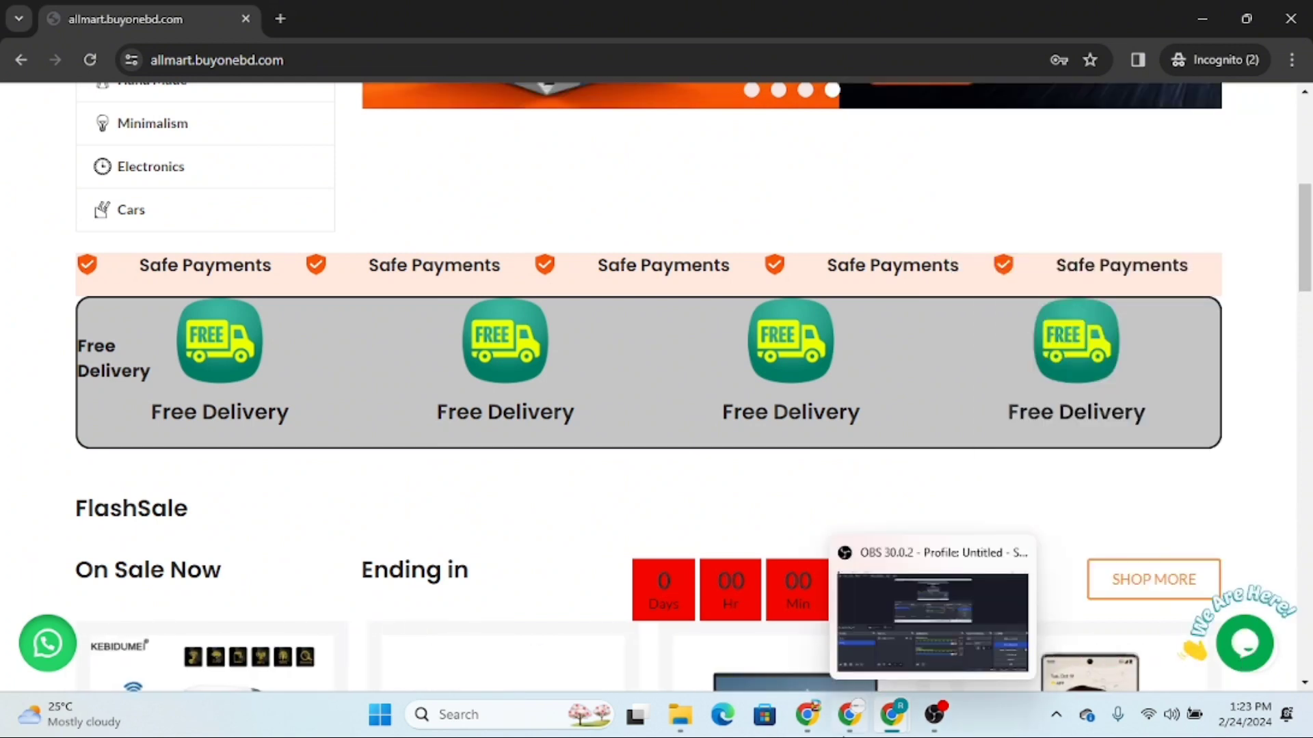
# Step: Start a new conversation in the store's chat widget and send the message "Hi"
pyautogui.moveTo(866, 719)
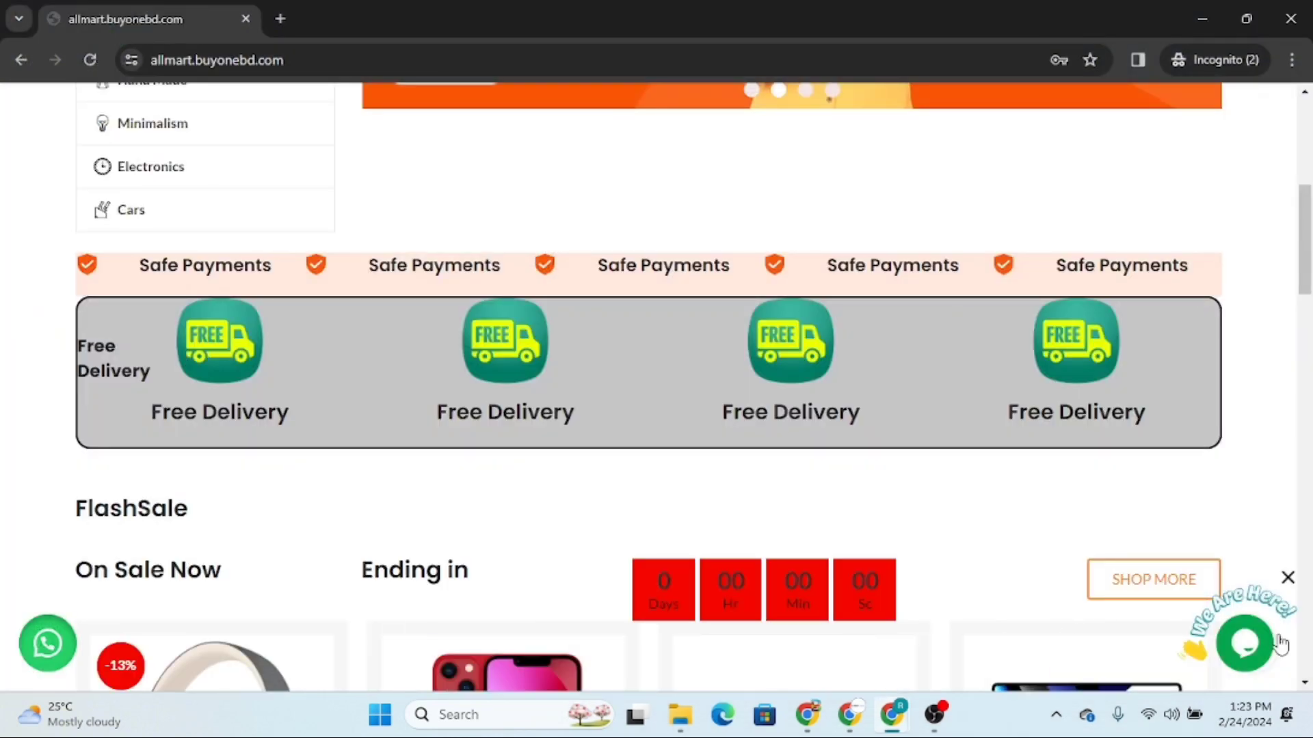
pyautogui.click(1261, 646)
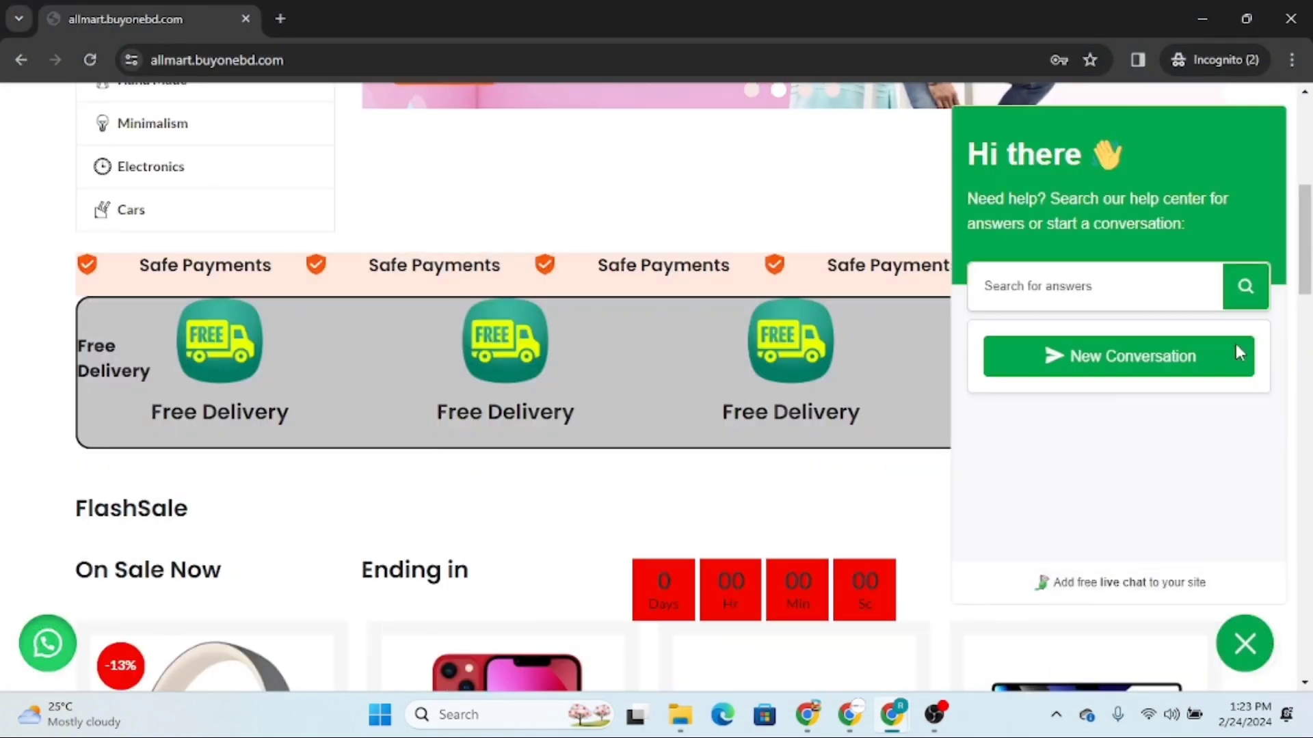
pyautogui.click(1137, 367)
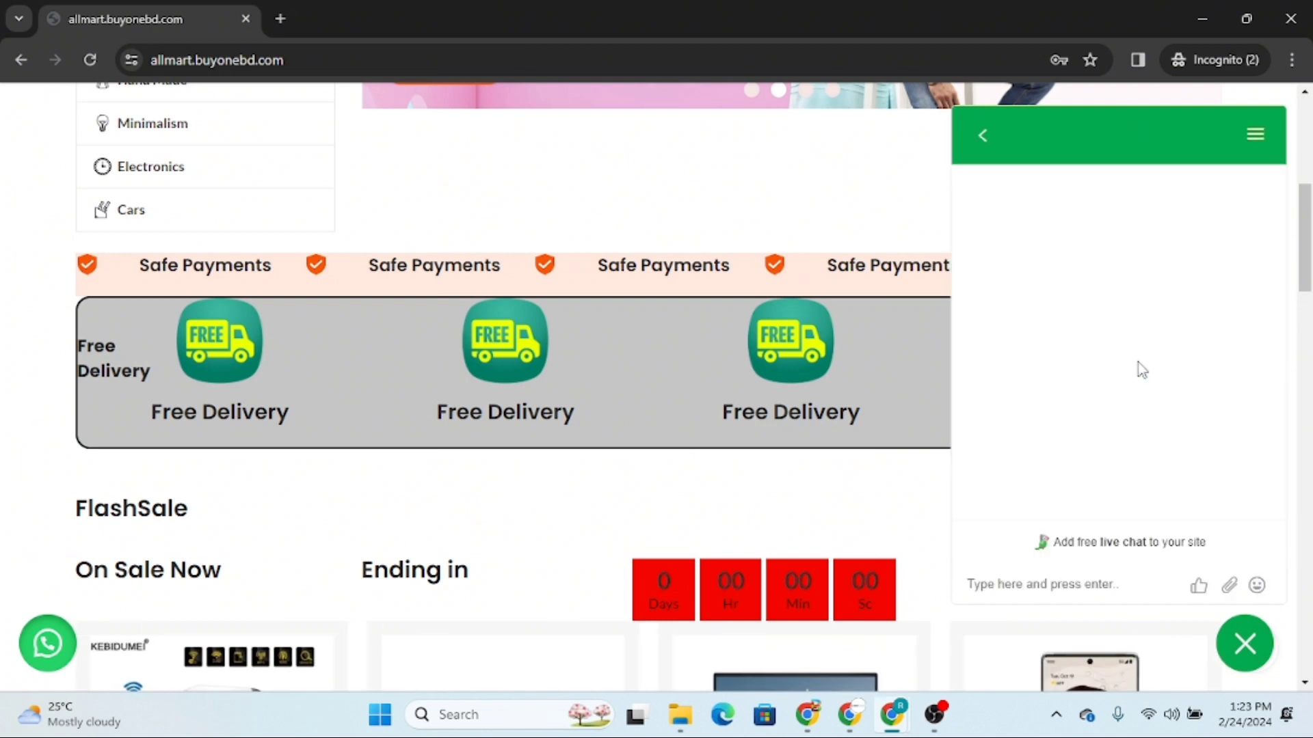
pyautogui.click(1048, 581)
pyautogui.write('Hi')
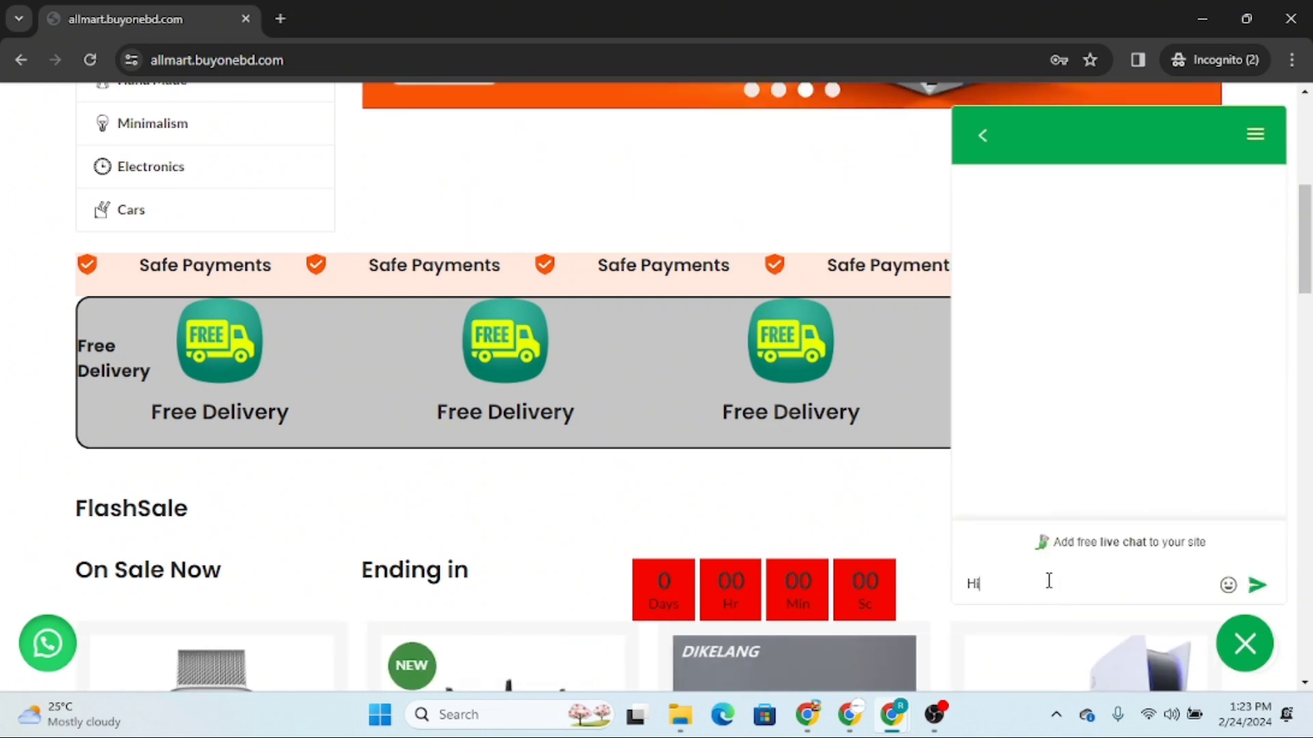
pyautogui.press('Return')
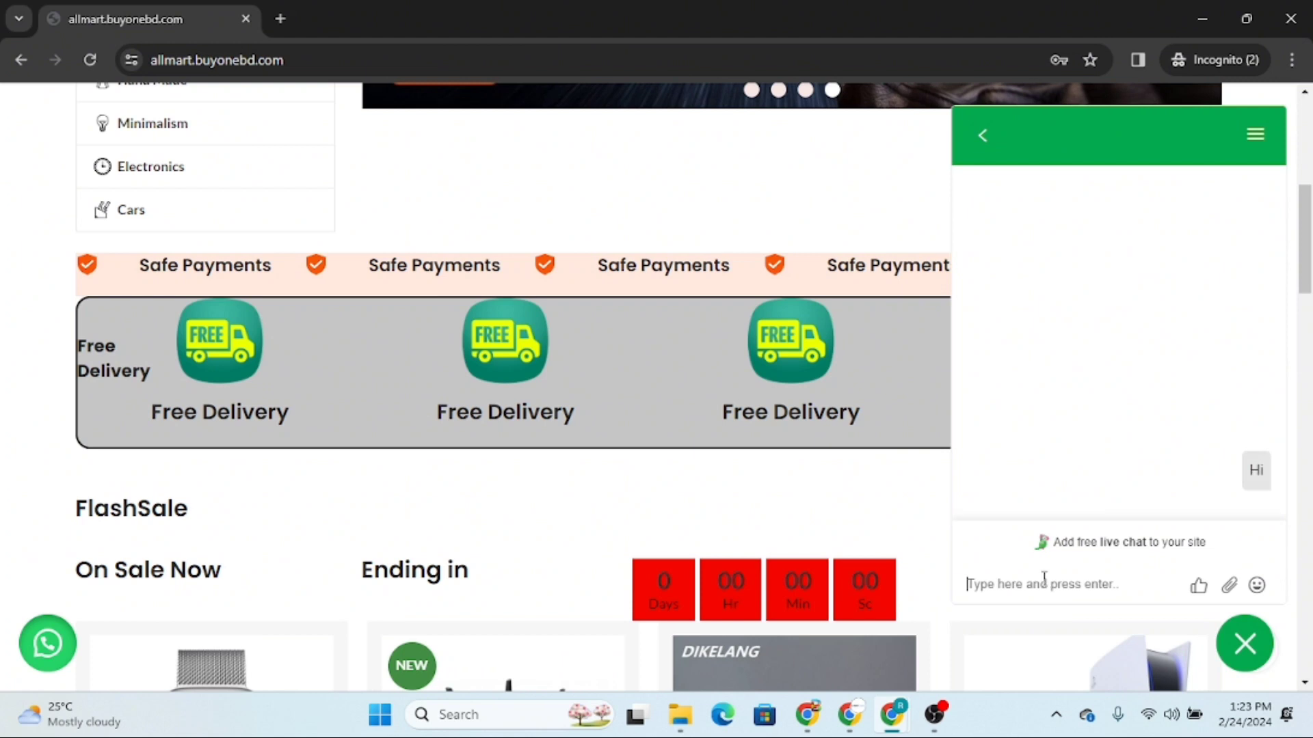
# Step: Go back to the widget's conversation list and close the chat widget
pyautogui.click(983, 135)
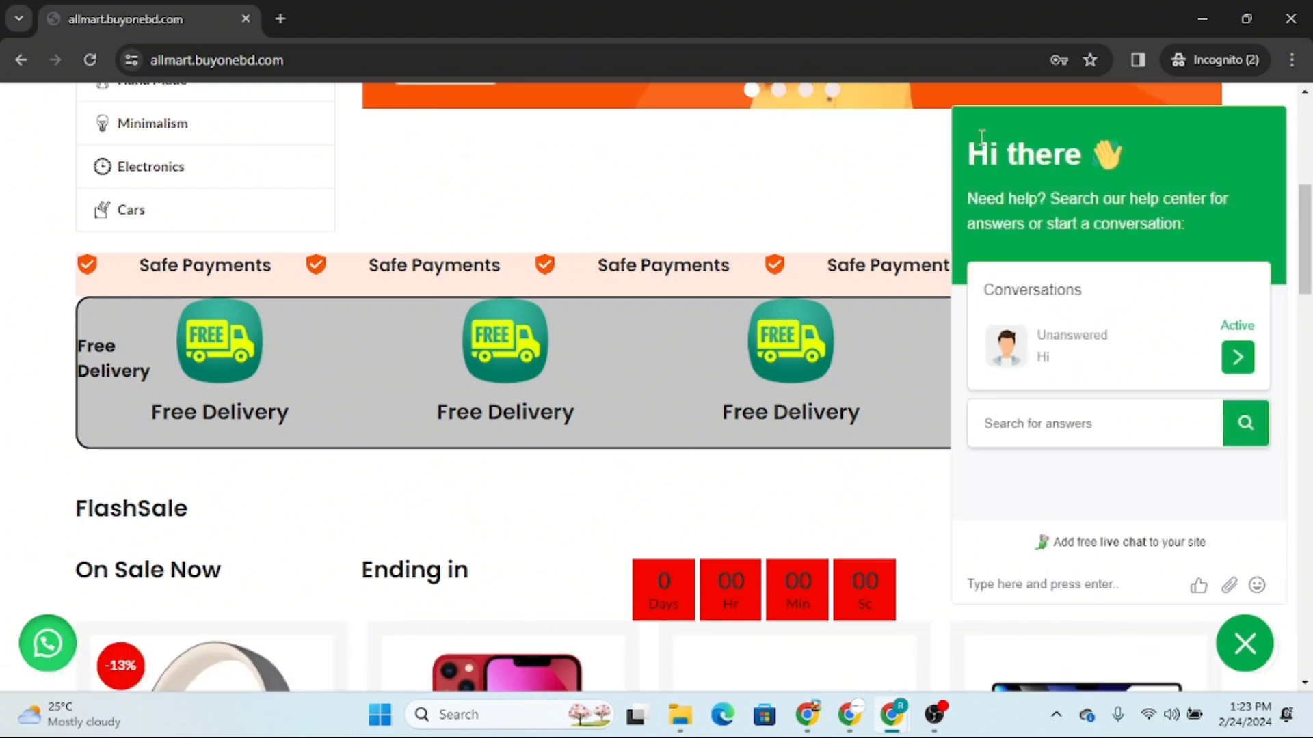
pyautogui.click(1244, 646)
# Step: Minimize the incognito window and save the AI Assist persona settings in the tawk.to dashboard
pyautogui.click(1201, 16)
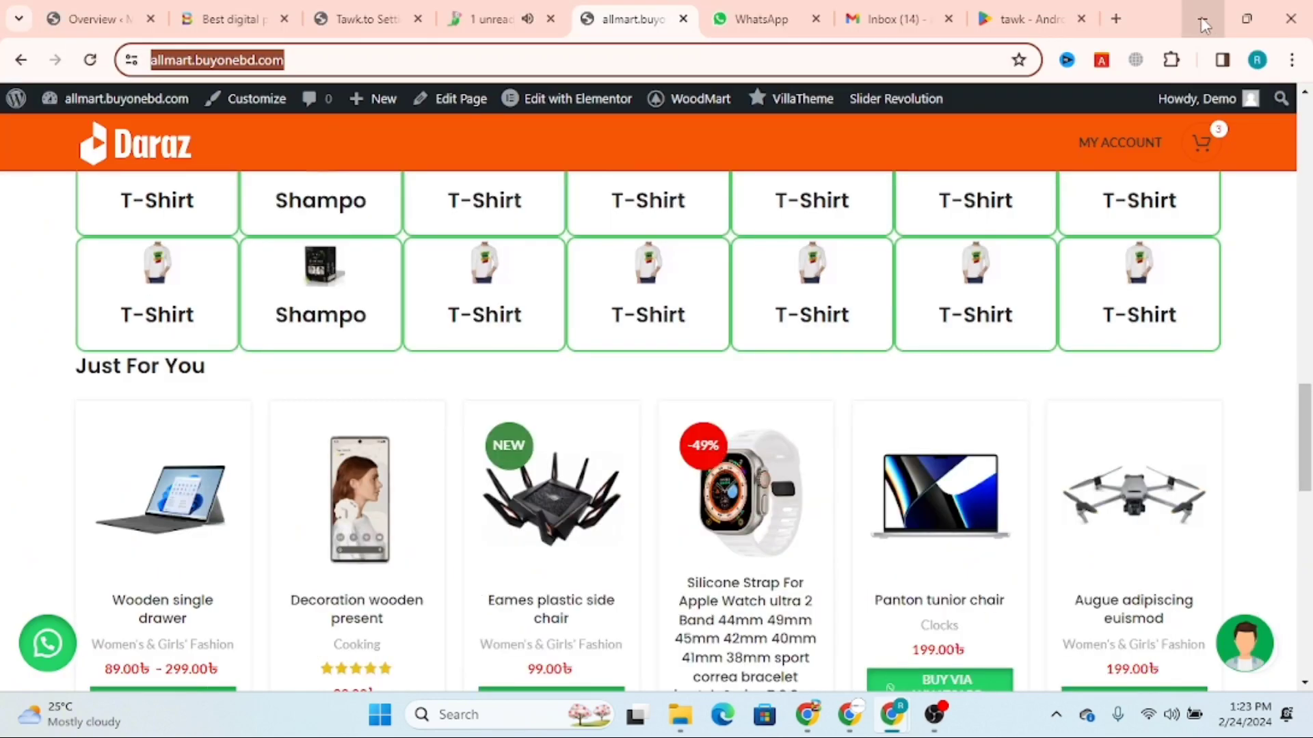
pyautogui.click(488, 8)
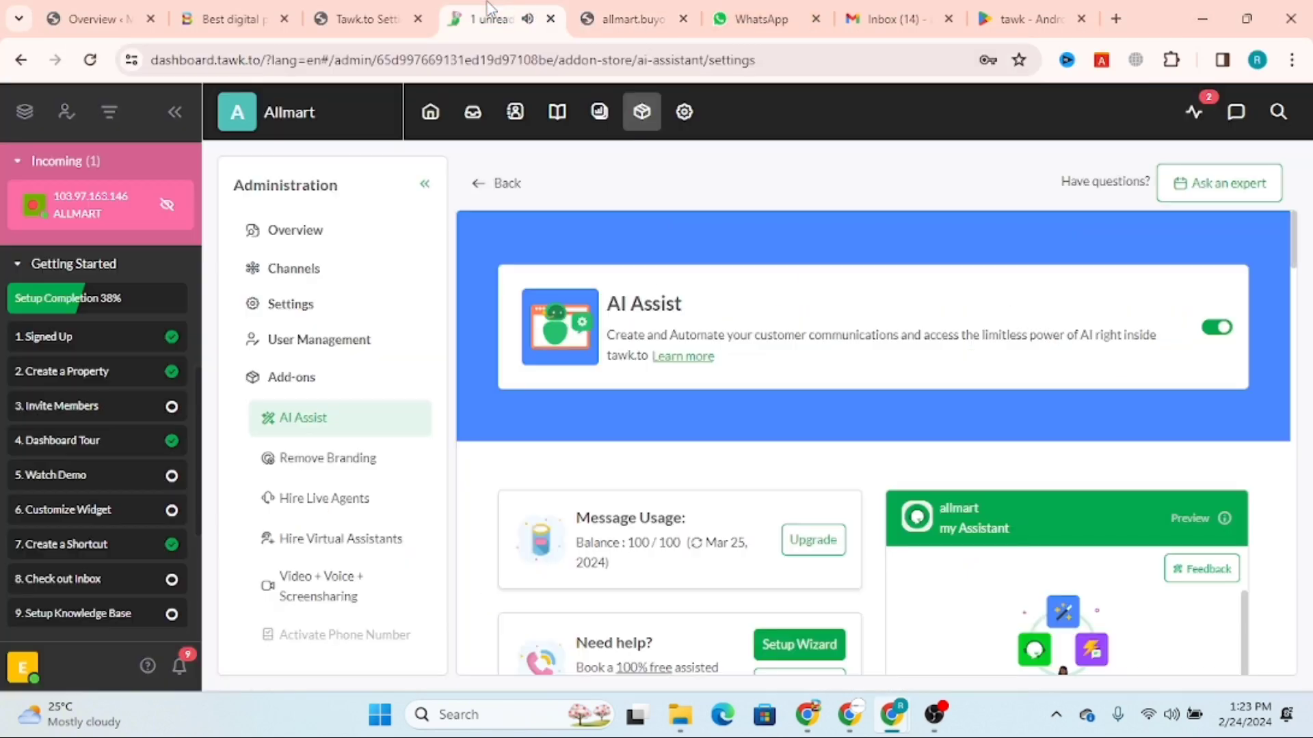
pyautogui.scroll(-1, 820, 448)
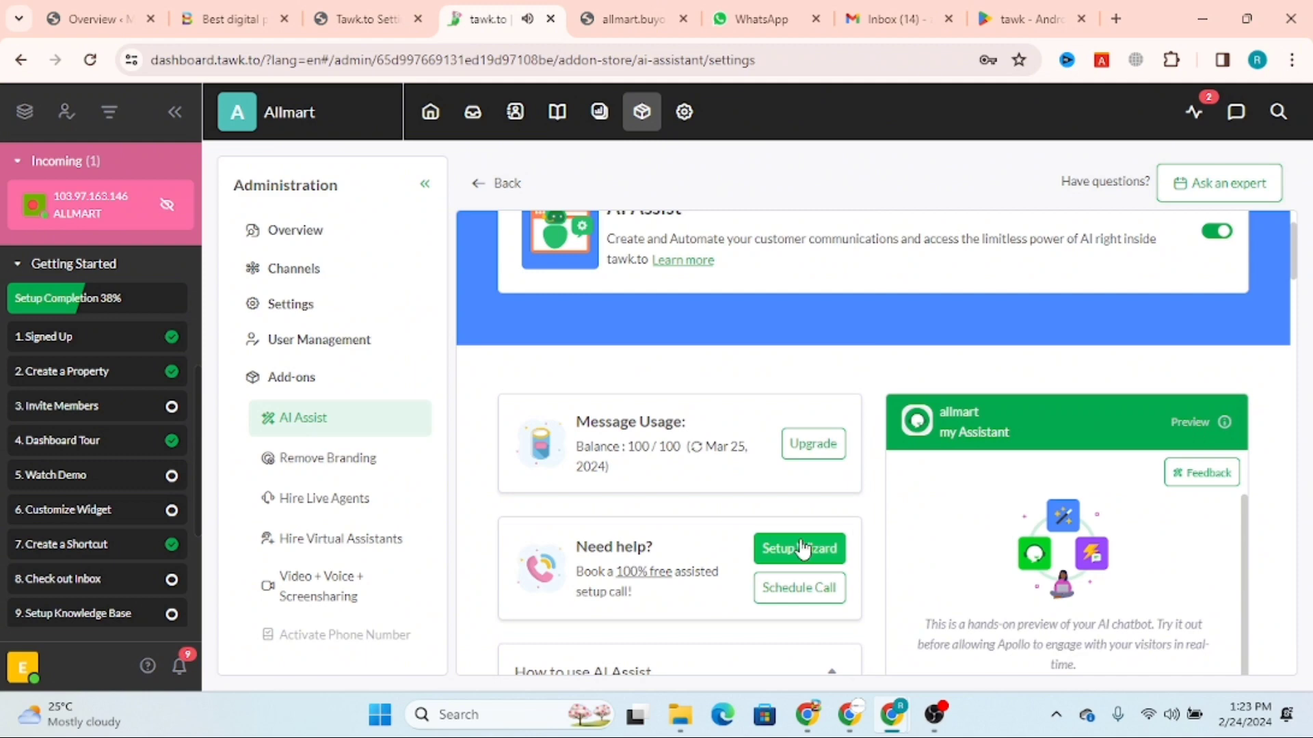
pyautogui.scroll(-9, 804, 546)
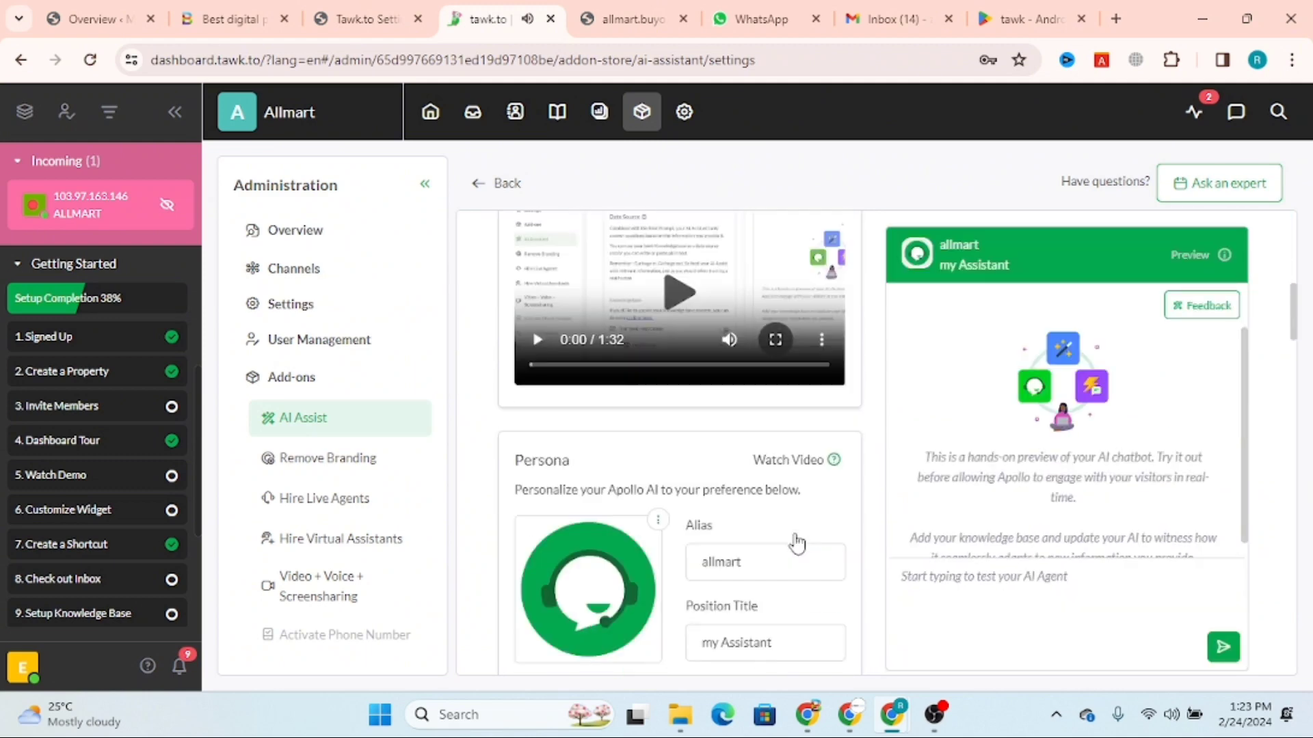
pyautogui.scroll(-1, 905, 561)
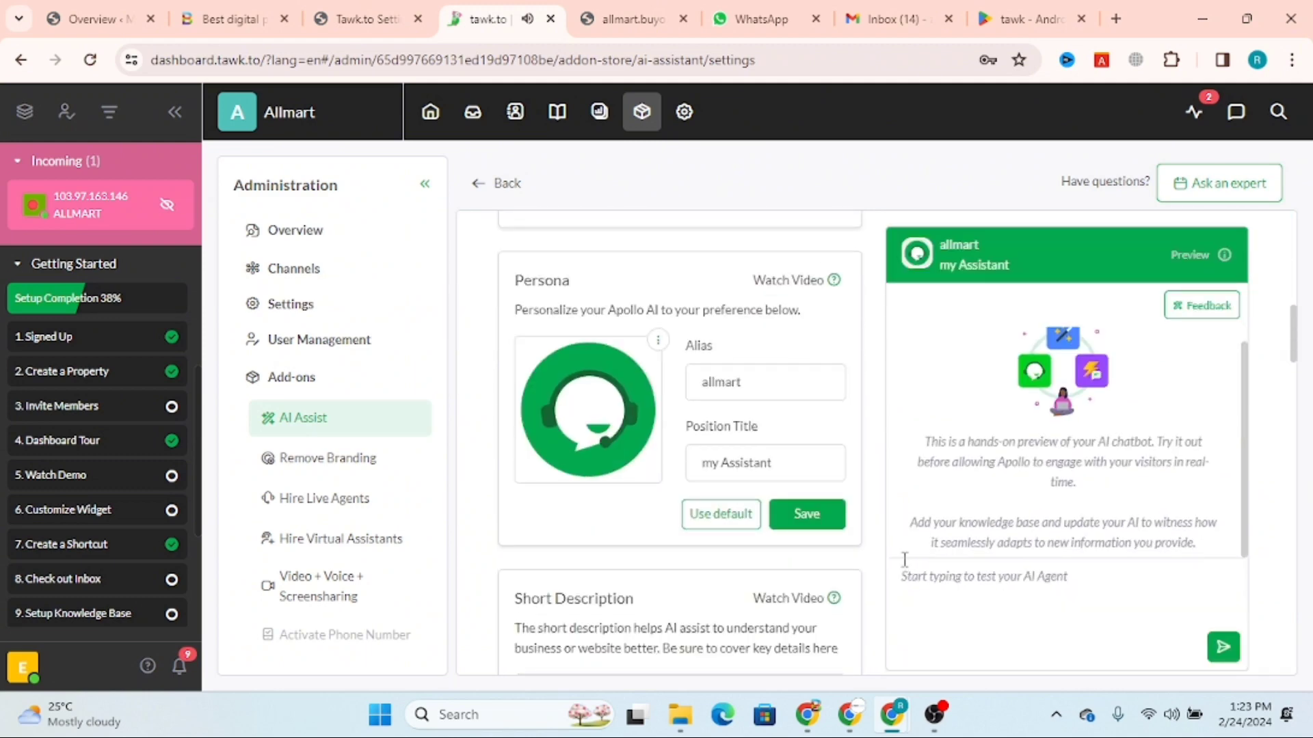
pyautogui.click(806, 525)
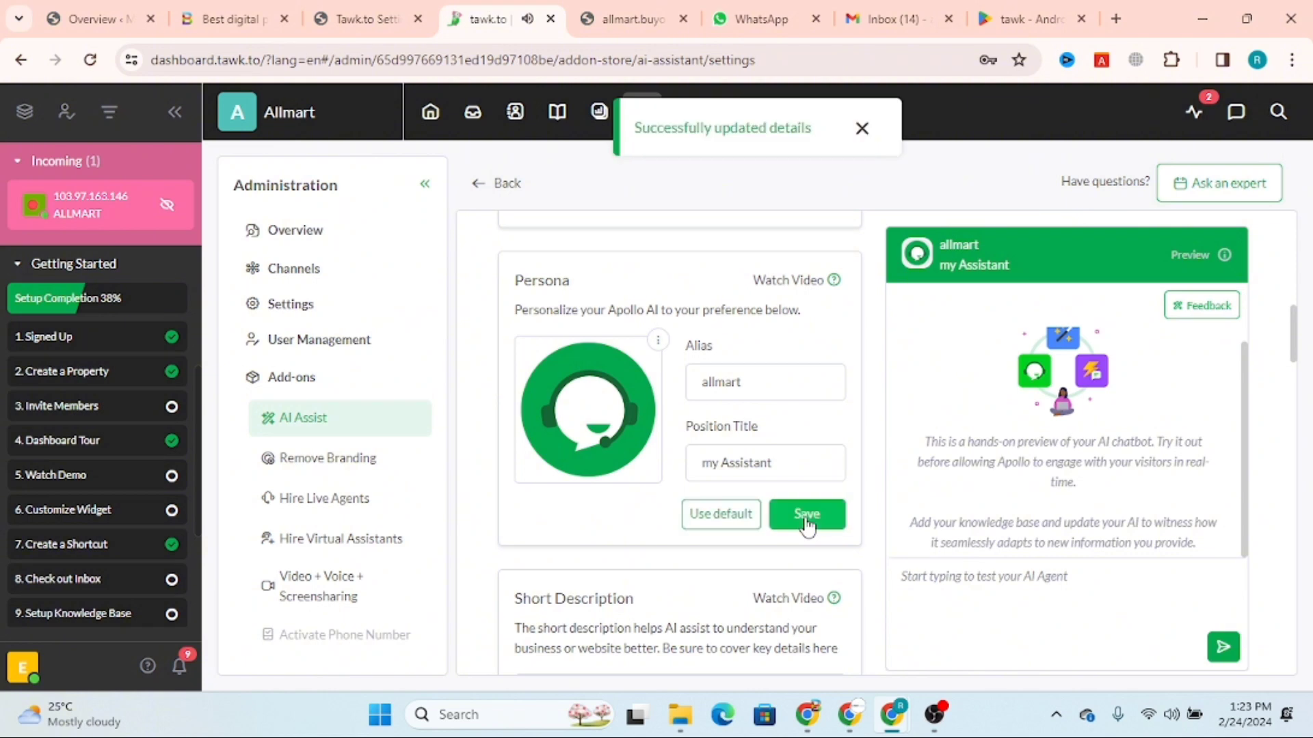
# Step: Test the AI agent preview by sending the message "hi"
pyautogui.click(1221, 651)
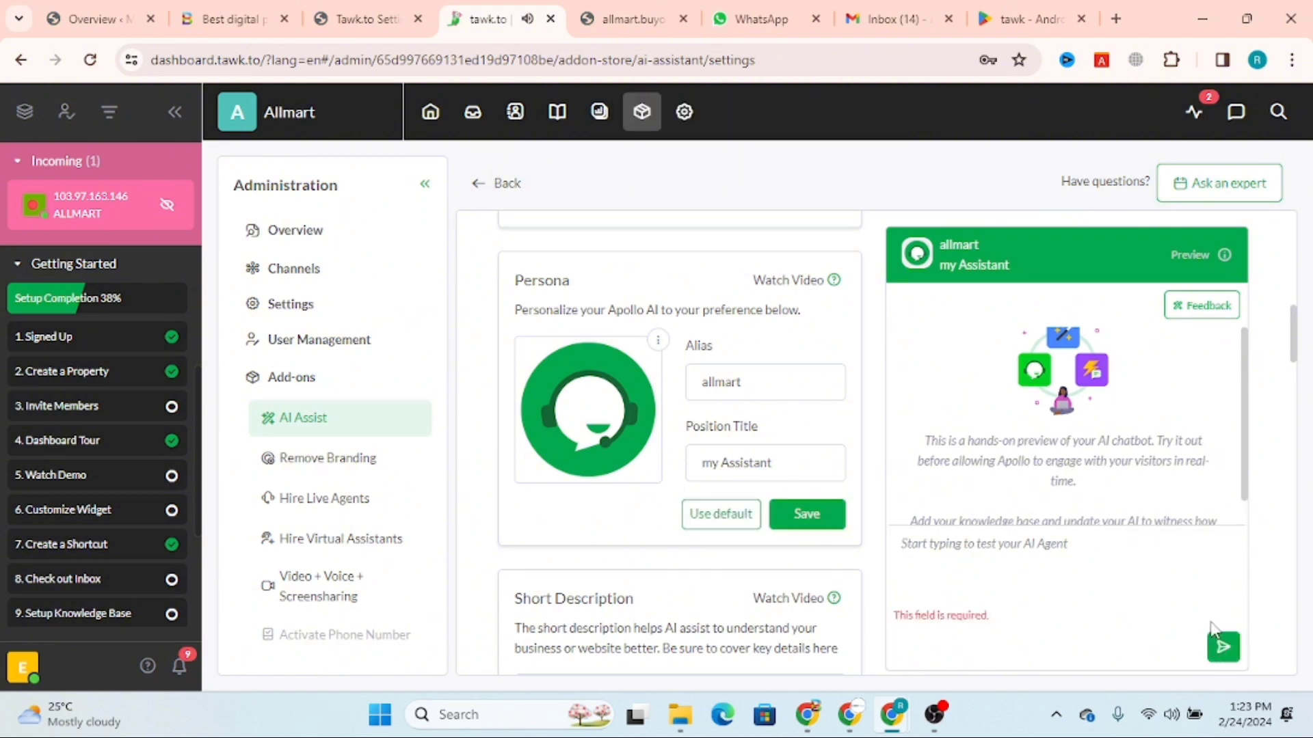
pyautogui.write('hi')
pyautogui.press('Return')
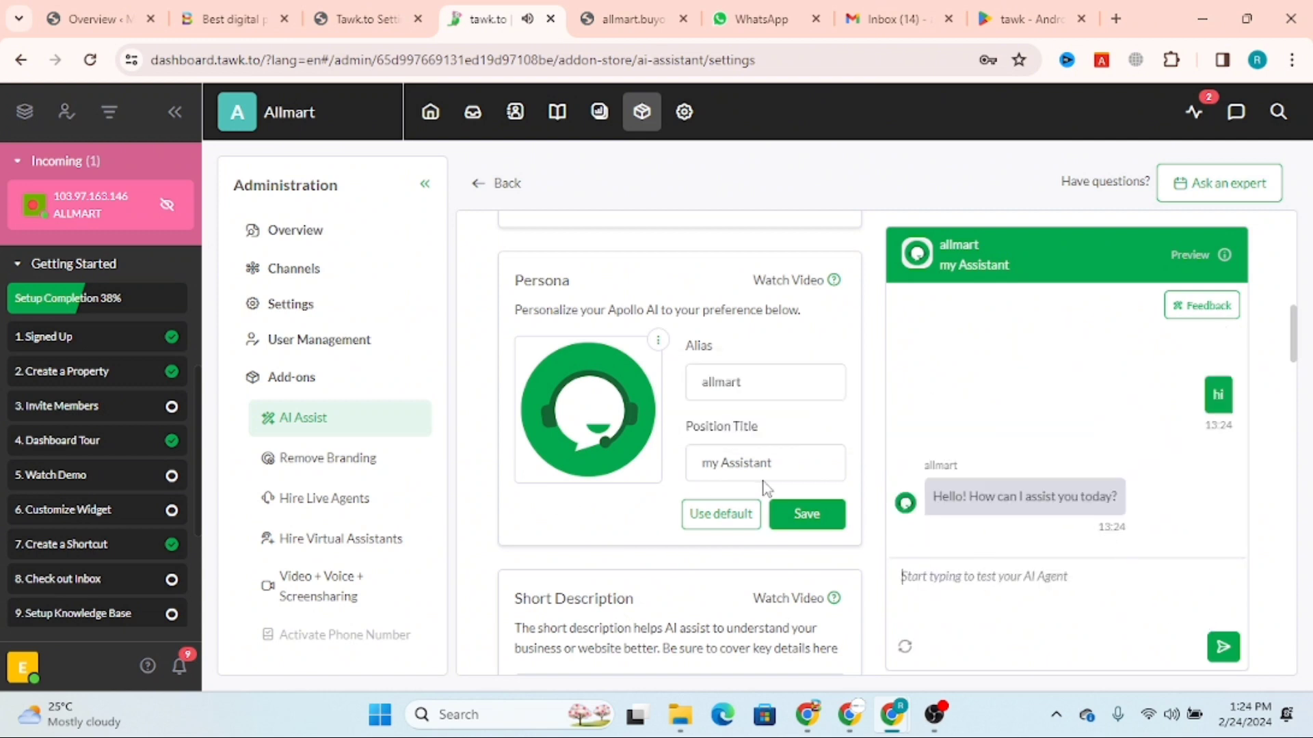
# Step: Restore the incognito store window and reload the allmart page
pyautogui.scroll(5, 806, 487)
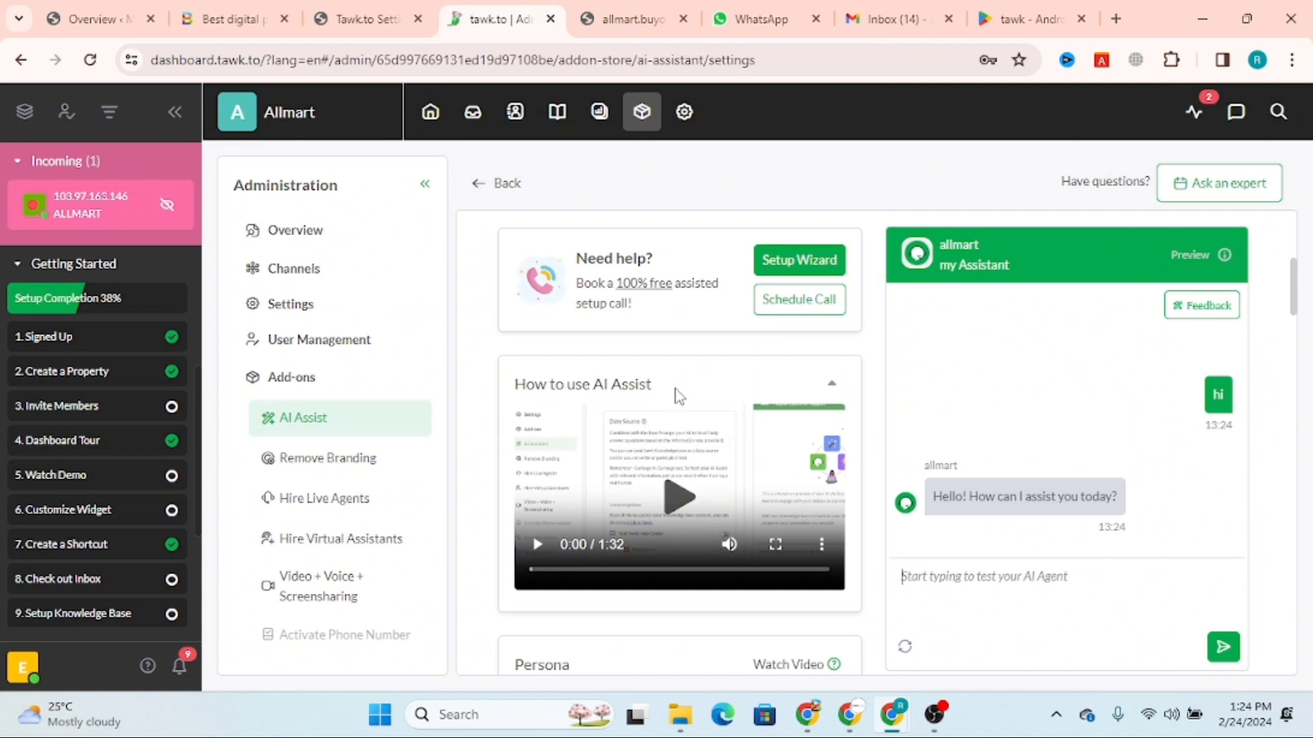
pyautogui.scroll(-3, 677, 395)
pyautogui.click(629, 18)
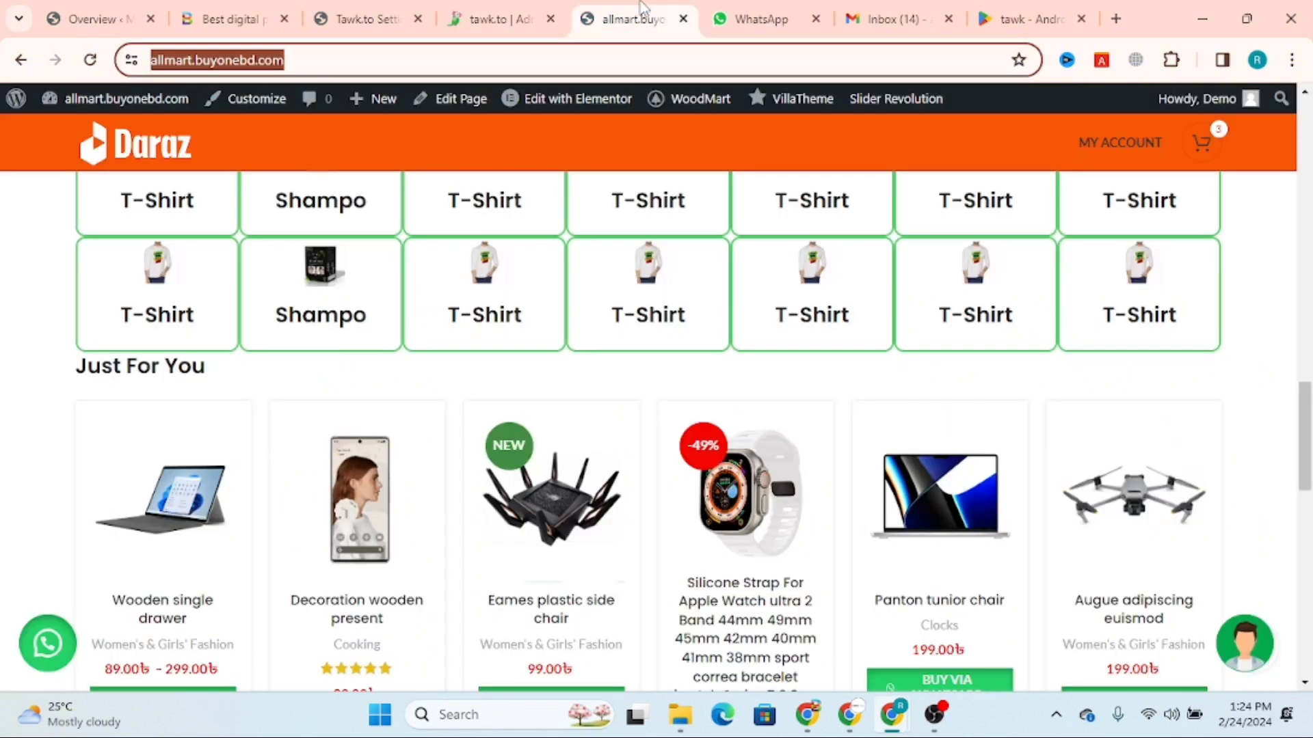
pyautogui.moveTo(891, 714)
pyautogui.click(1081, 627)
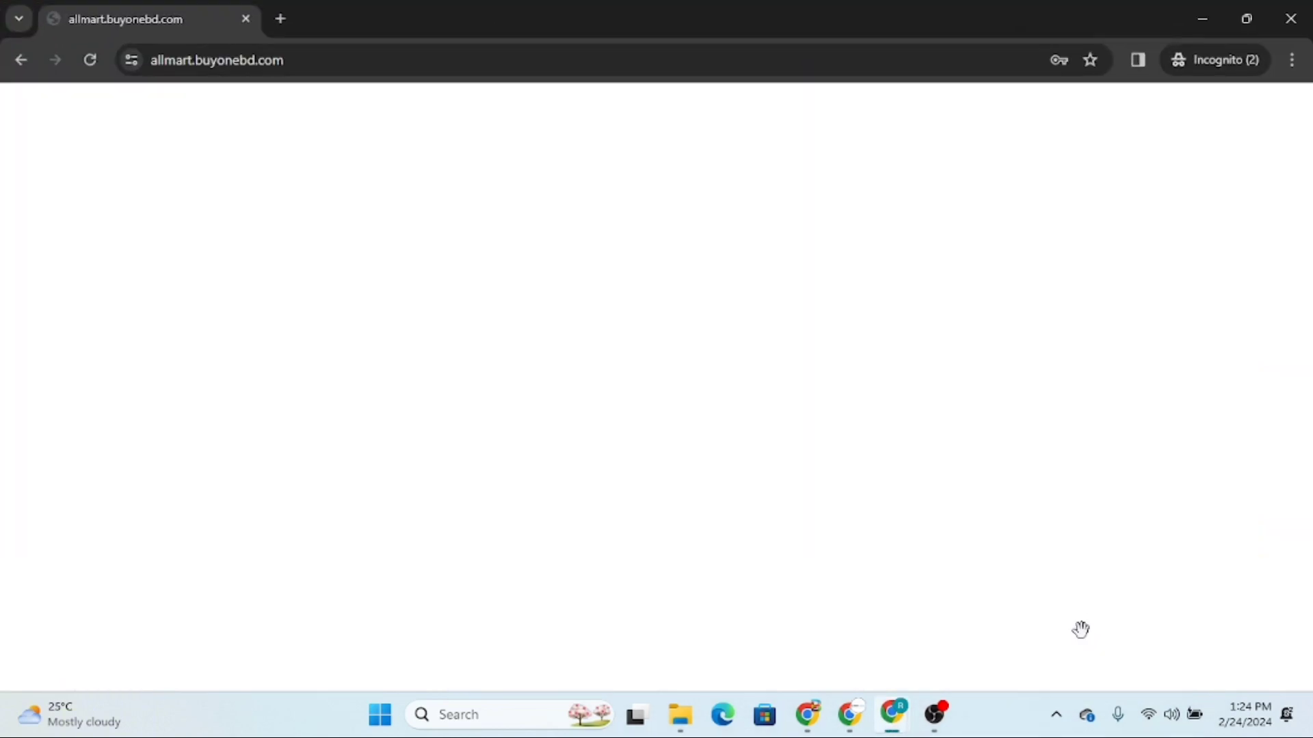
pyautogui.click(90, 61)
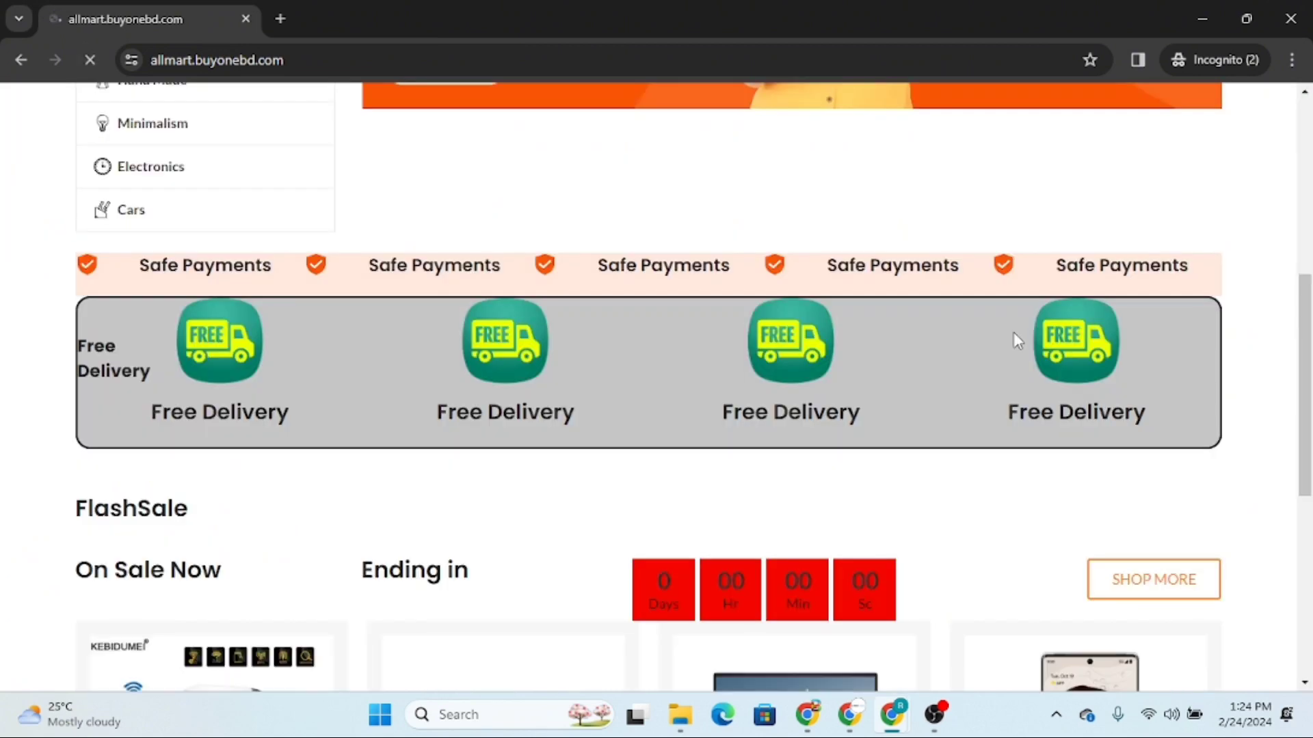
# Step: Dismiss the sign-up popup and review the existing conversation in the chat widget, then close it
pyautogui.scroll(7, 1013, 333)
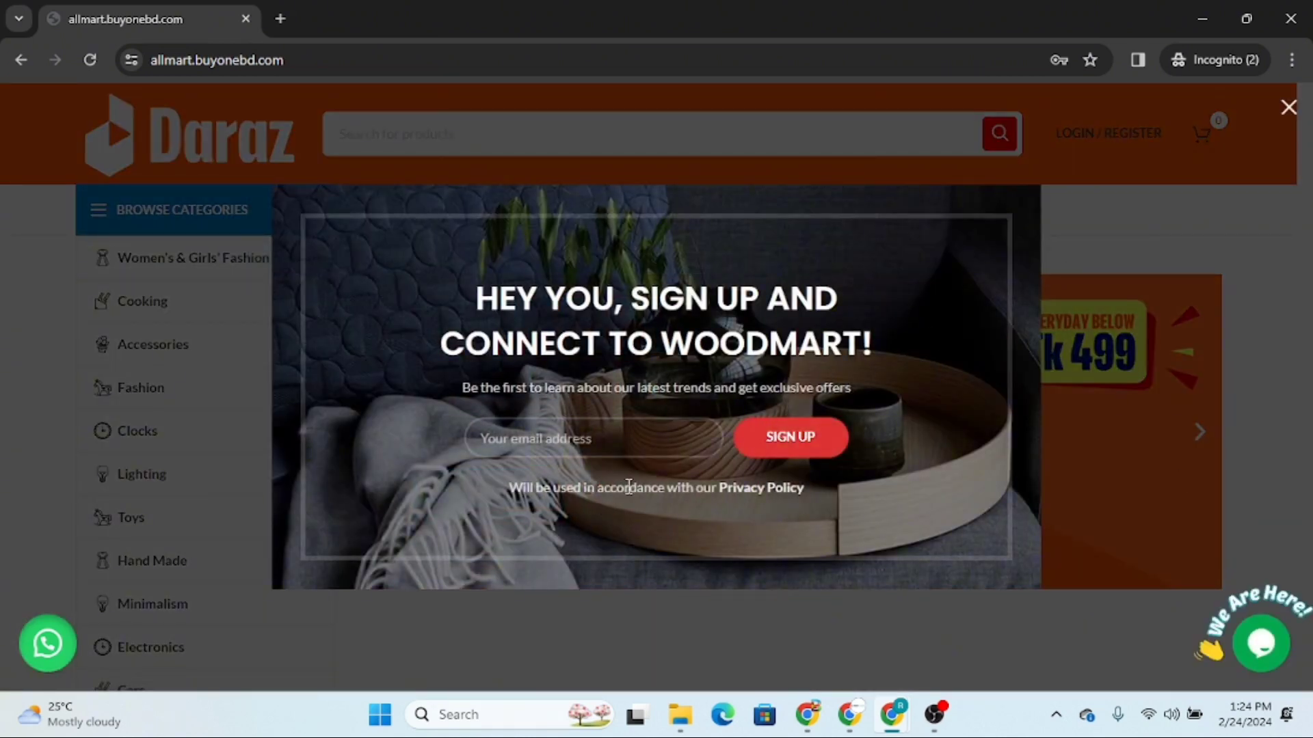
pyautogui.click(1285, 110)
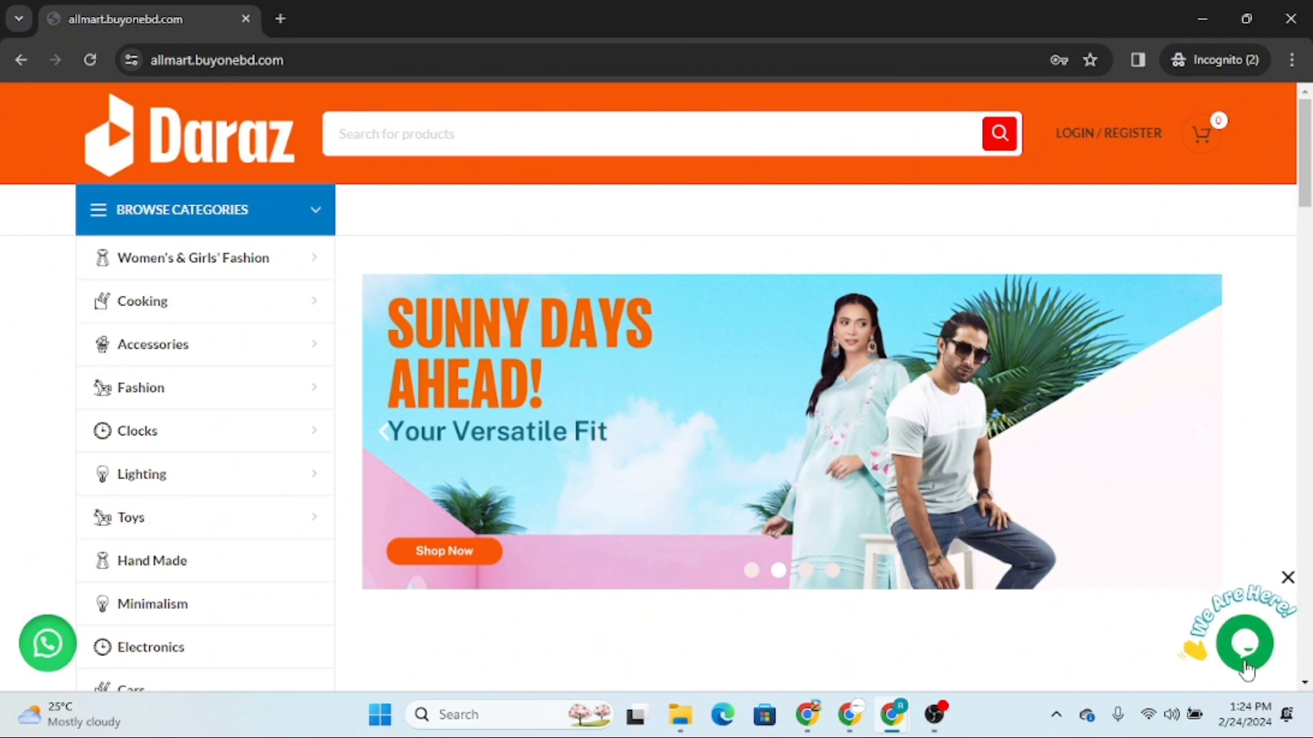
pyautogui.click(1244, 646)
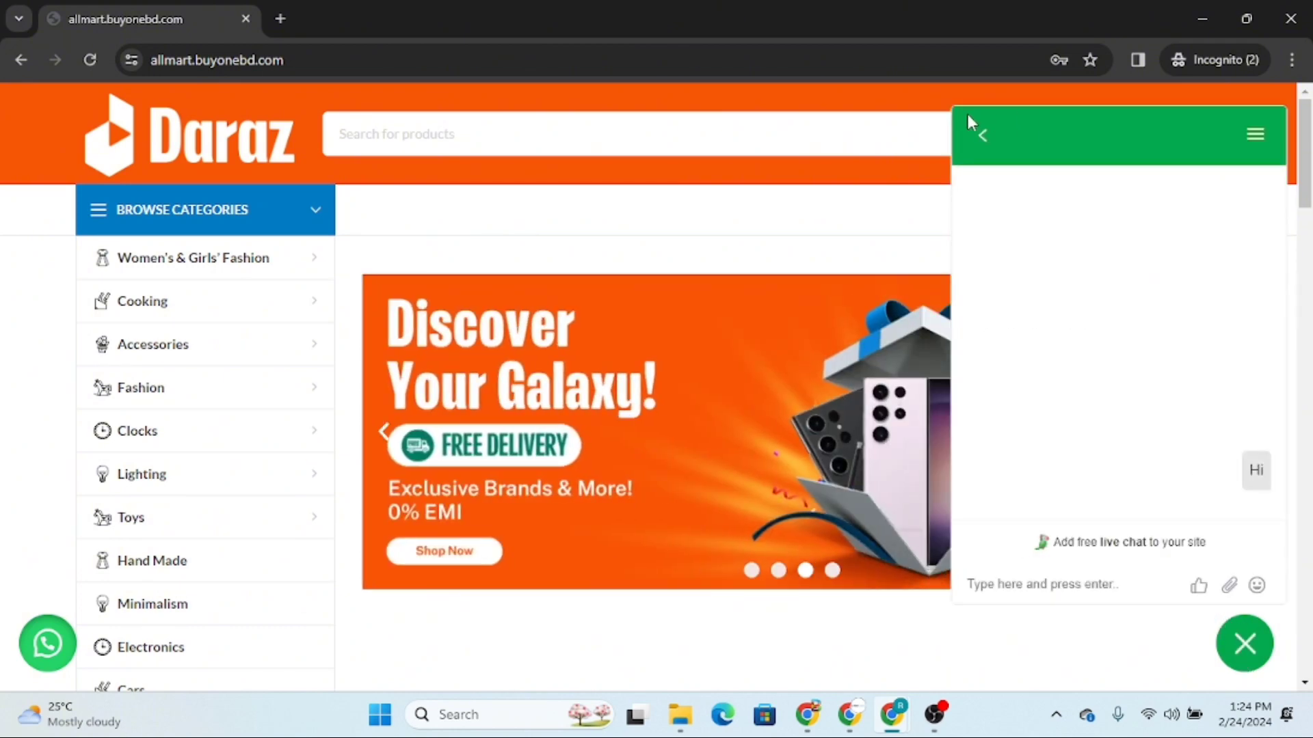
pyautogui.click(984, 134)
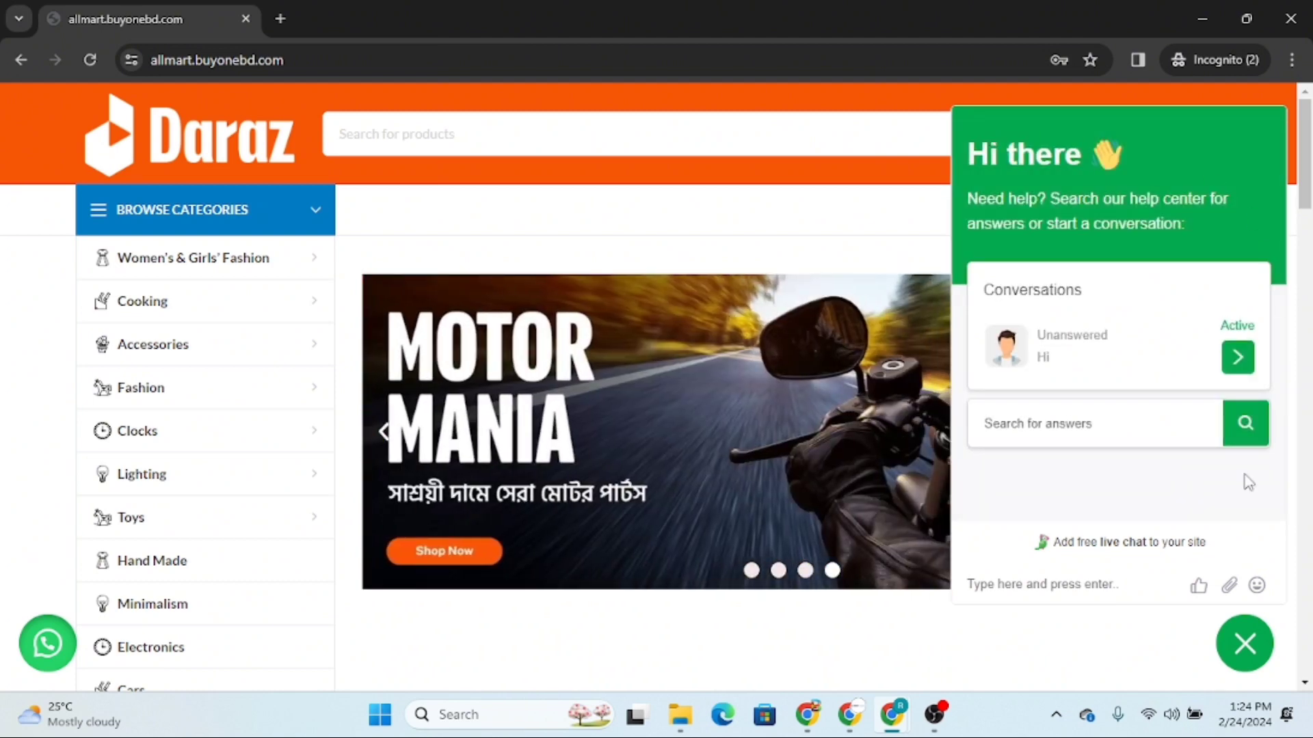
pyautogui.click(1244, 645)
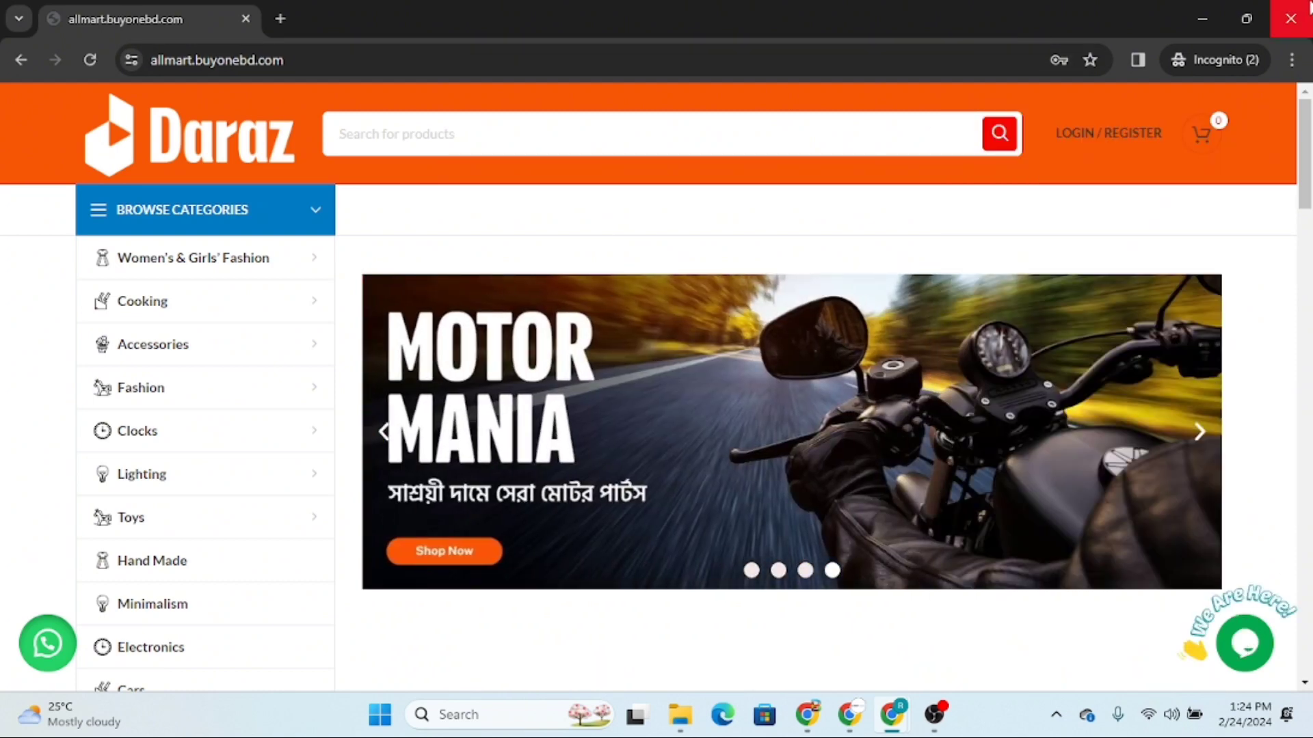
# Step: Close the incognito window, switch to the One E-com Google Doc, and highlight item 36 "Live chat setup" in yellow
pyautogui.click(1290, 18)
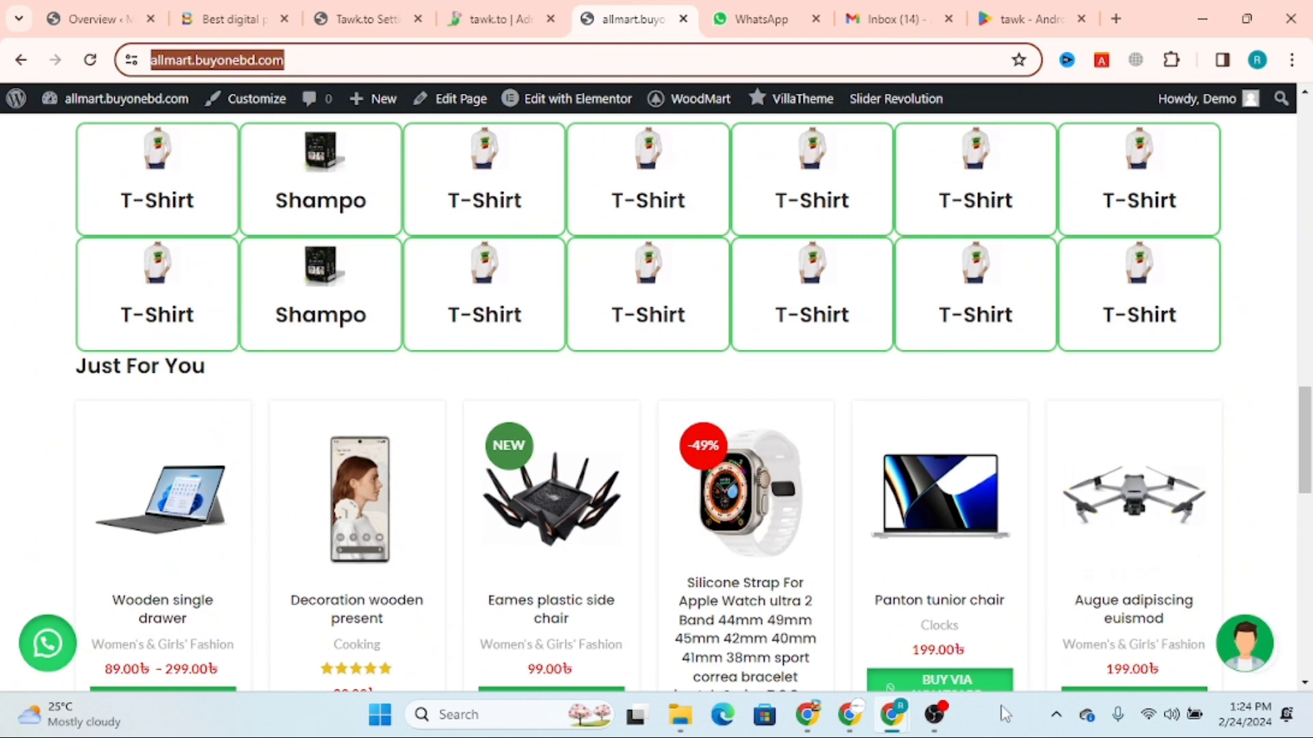
pyautogui.click(849, 714)
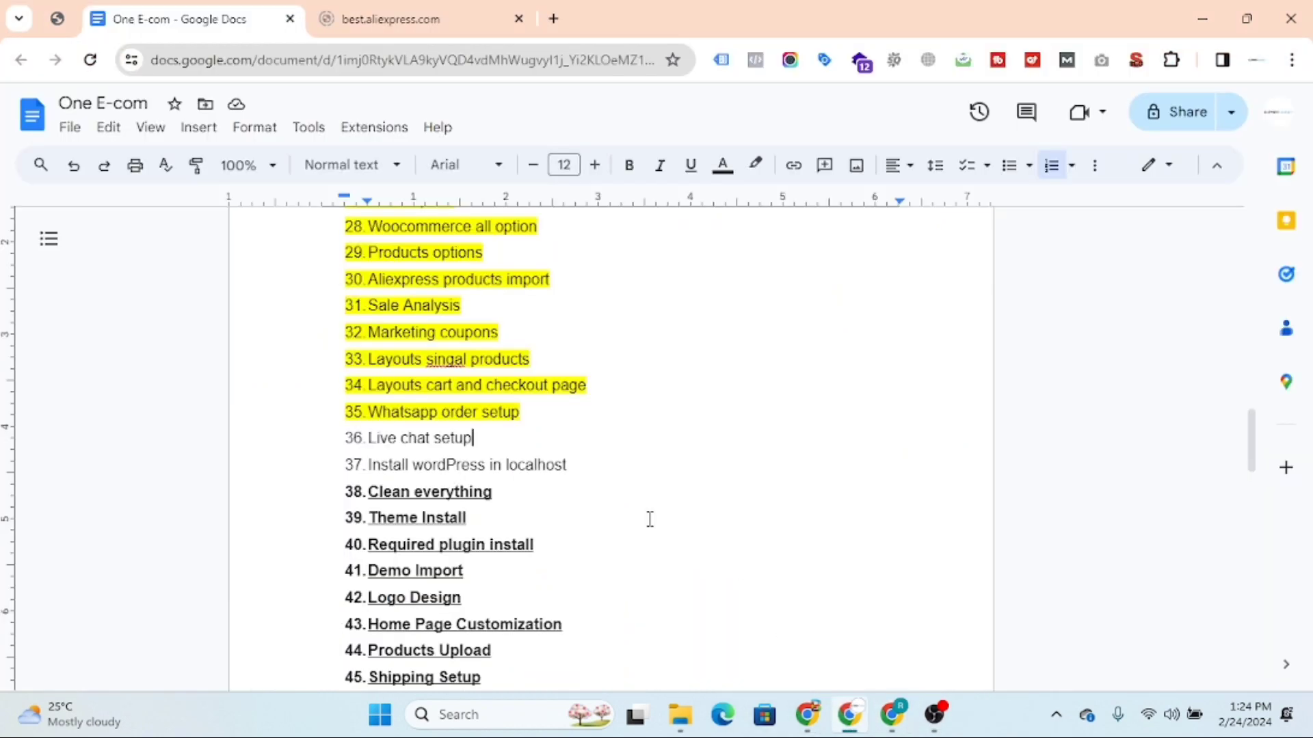
pyautogui.moveTo(487, 440); pyautogui.dragTo(342, 445)
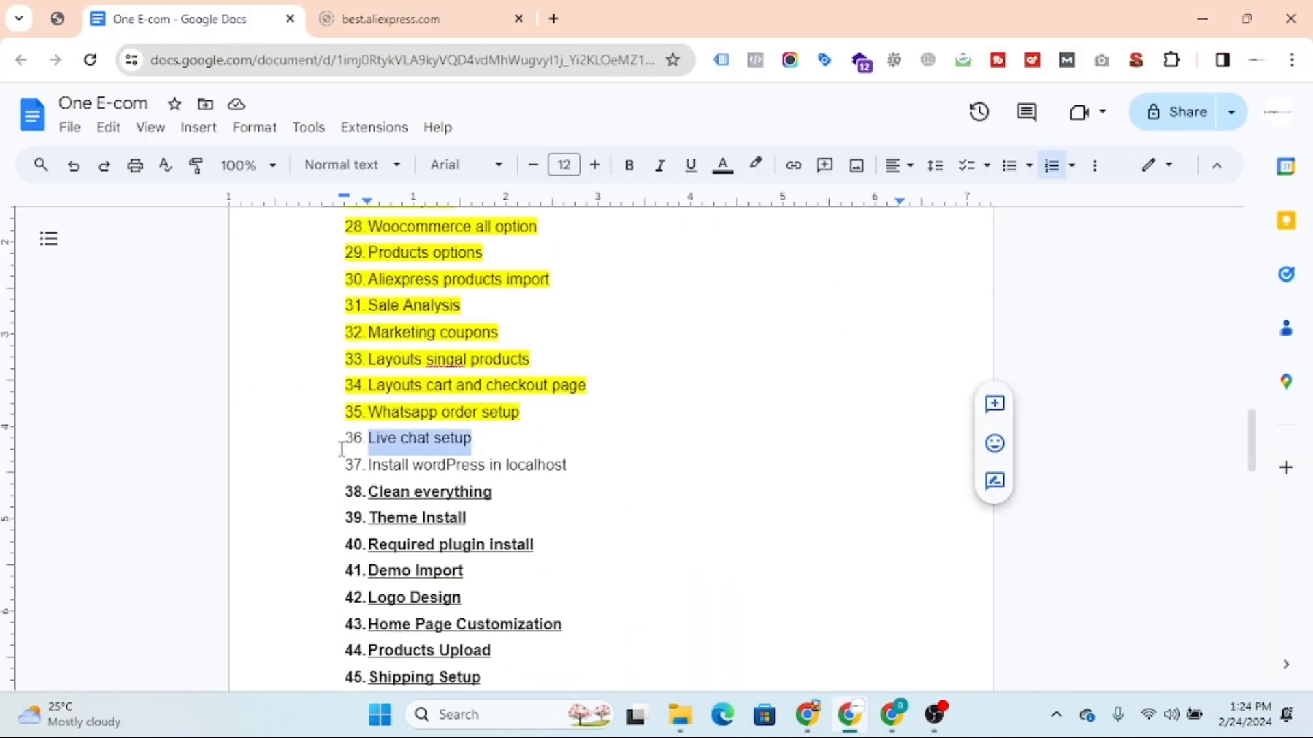
pyautogui.click(756, 167)
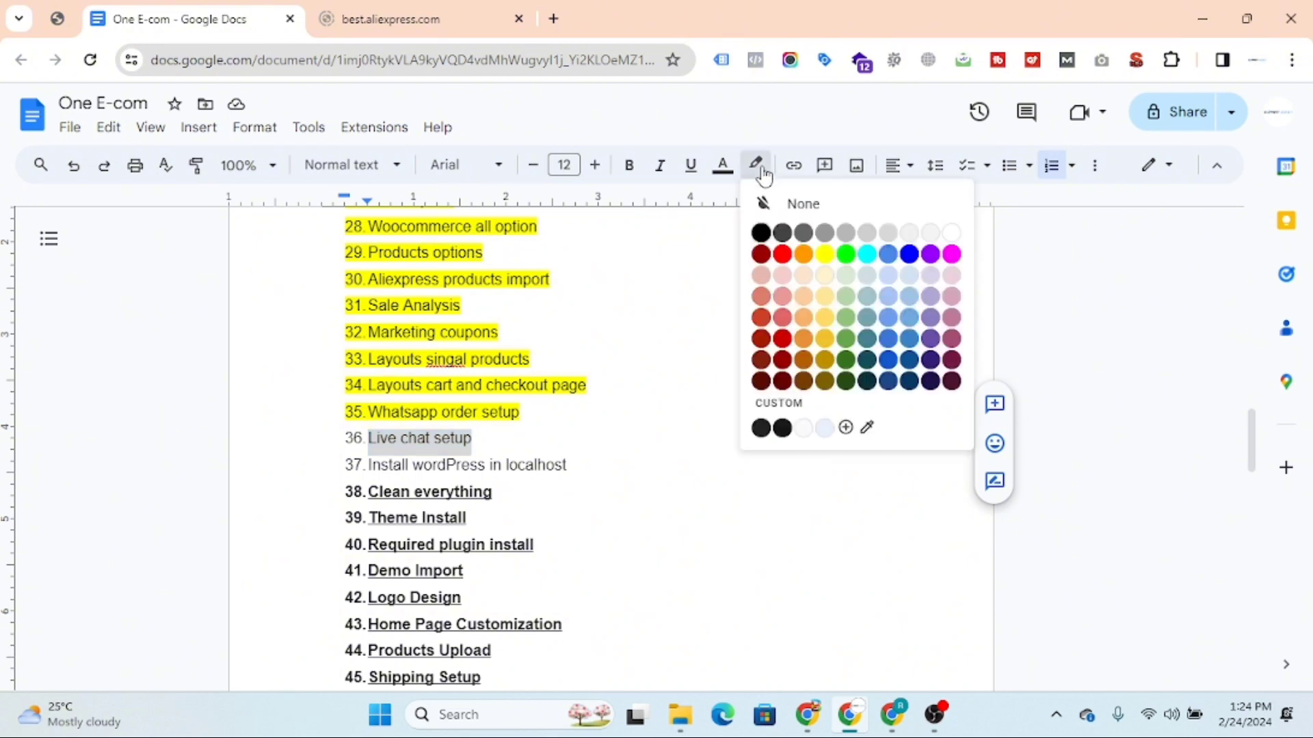
pyautogui.click(824, 256)
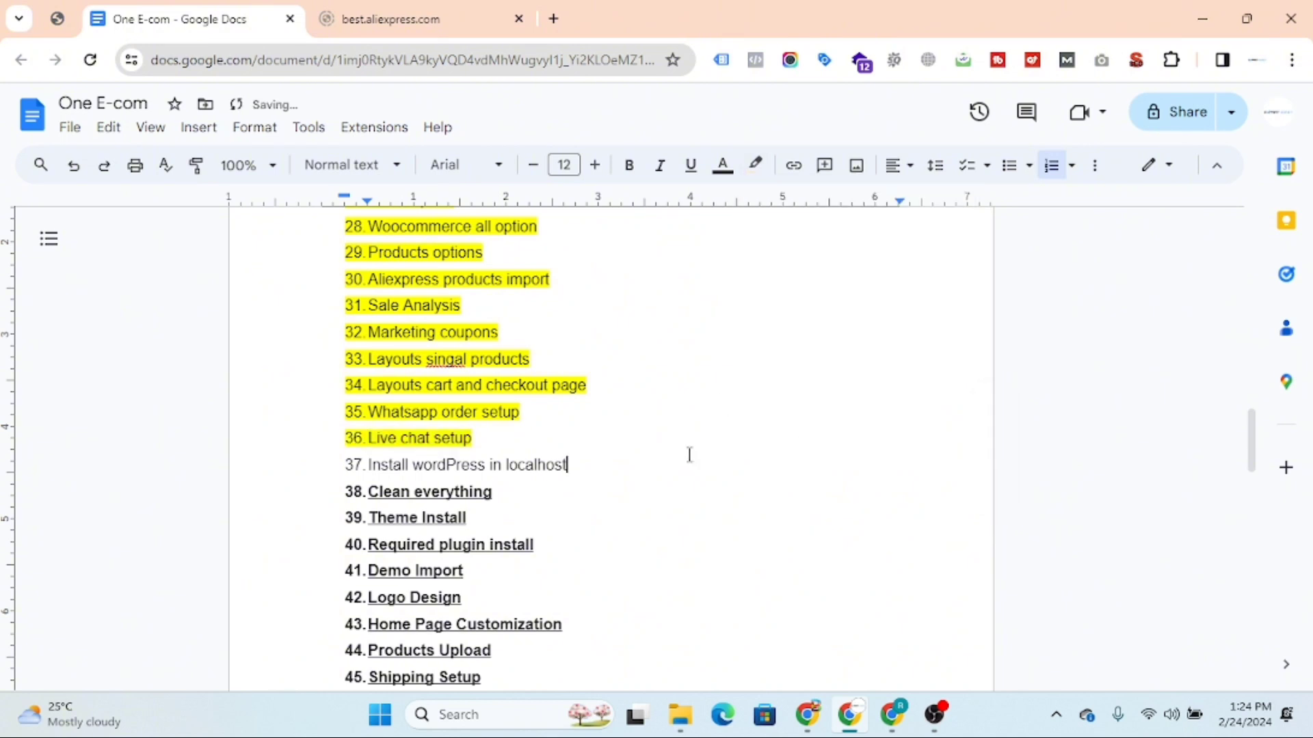